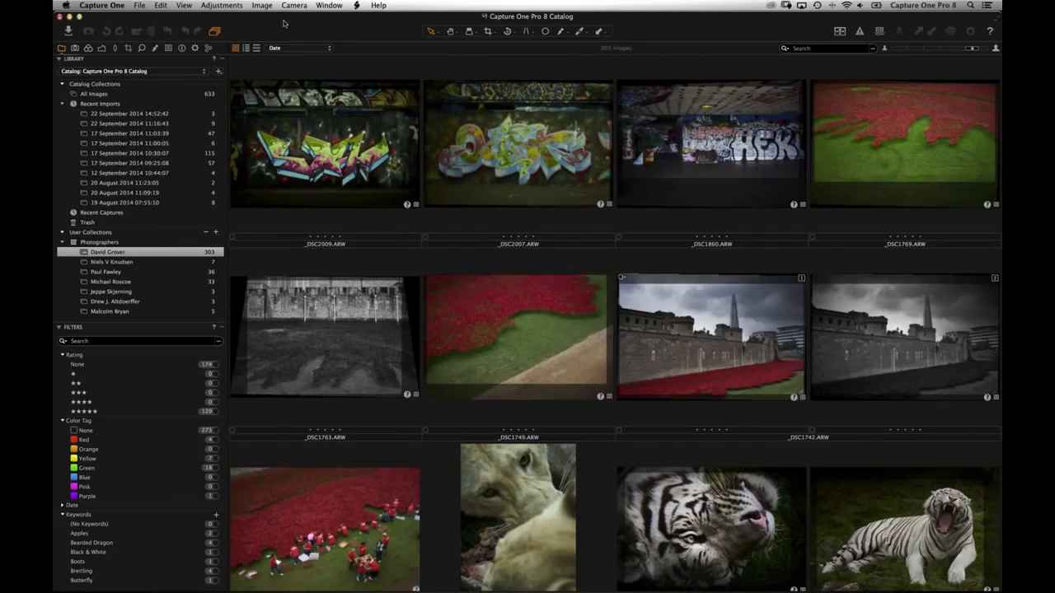
# - In Finder, browse Image Drive NEW's Capture One Pro 8 Demo folder and its B&W, Clarity and HDR subfolders
pyautogui.click(473, 252)
pyautogui.moveTo(388, 587)
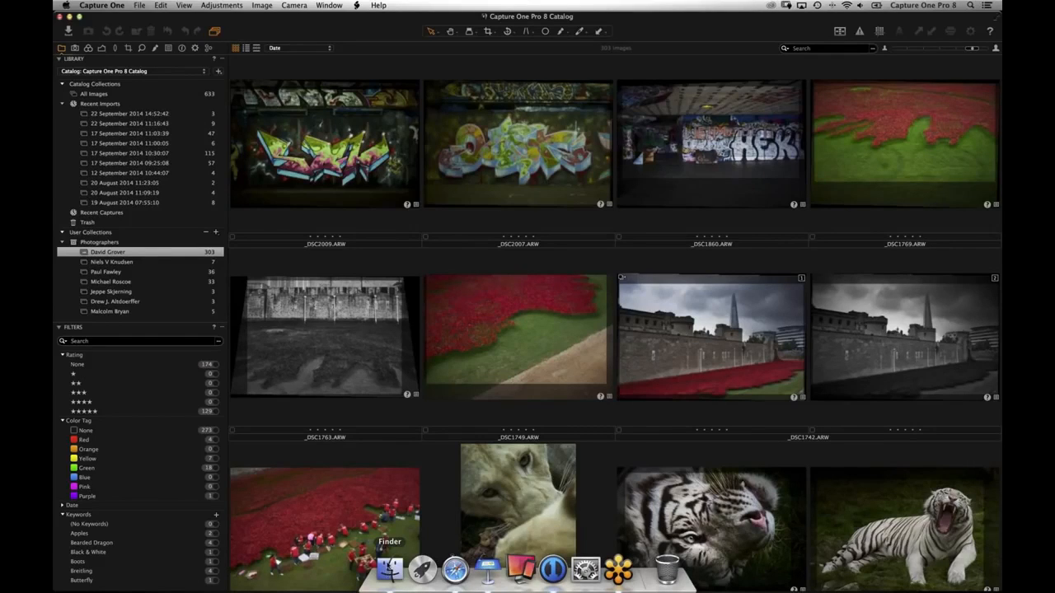
pyautogui.click(388, 569)
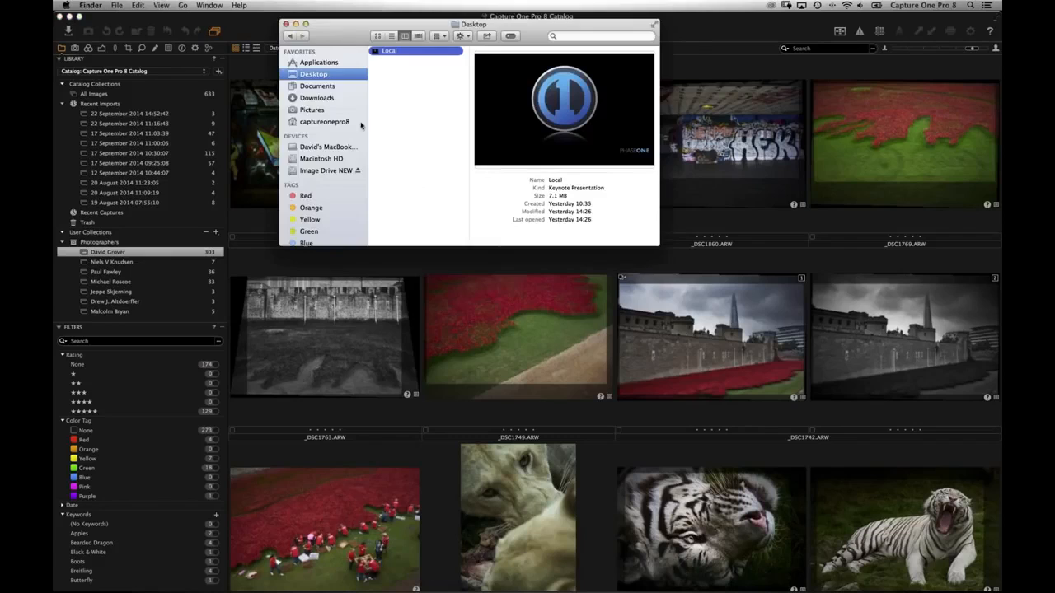
pyautogui.click(333, 264)
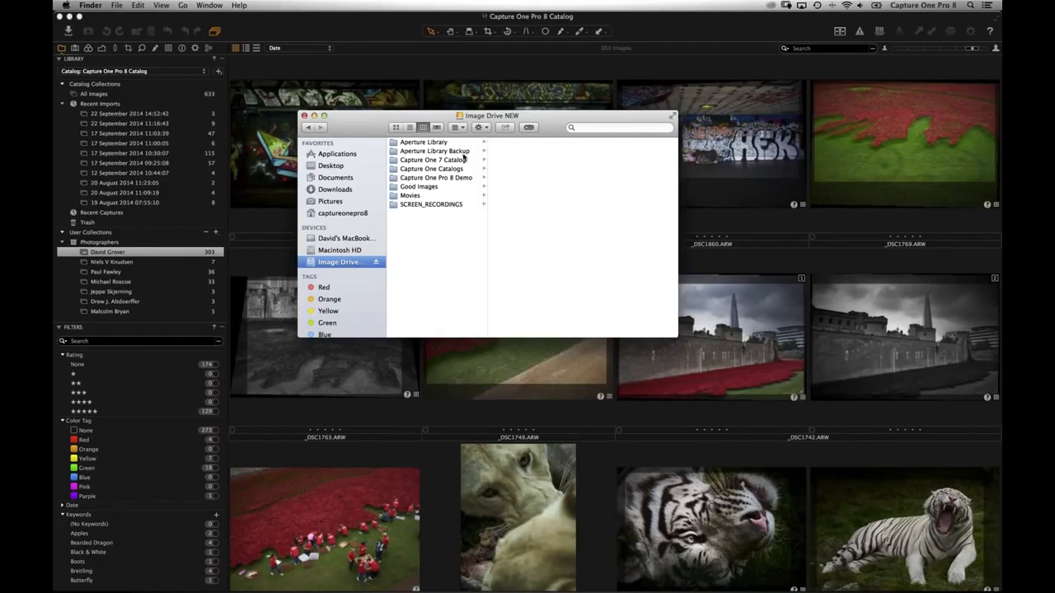
pyautogui.click(451, 182)
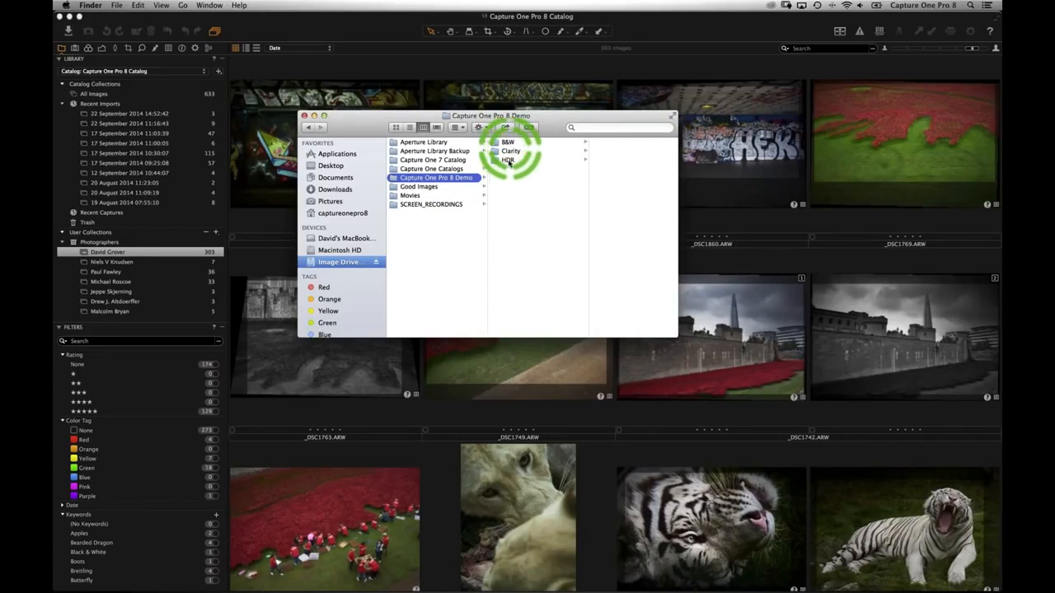
pyautogui.click(507, 145)
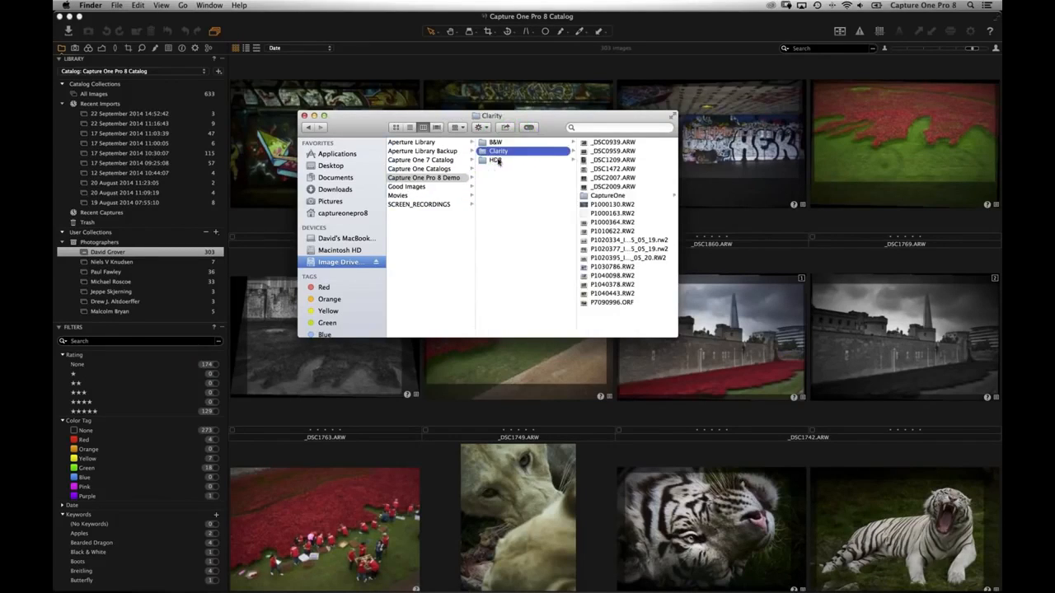
pyautogui.press('Down')
pyautogui.press('Down')
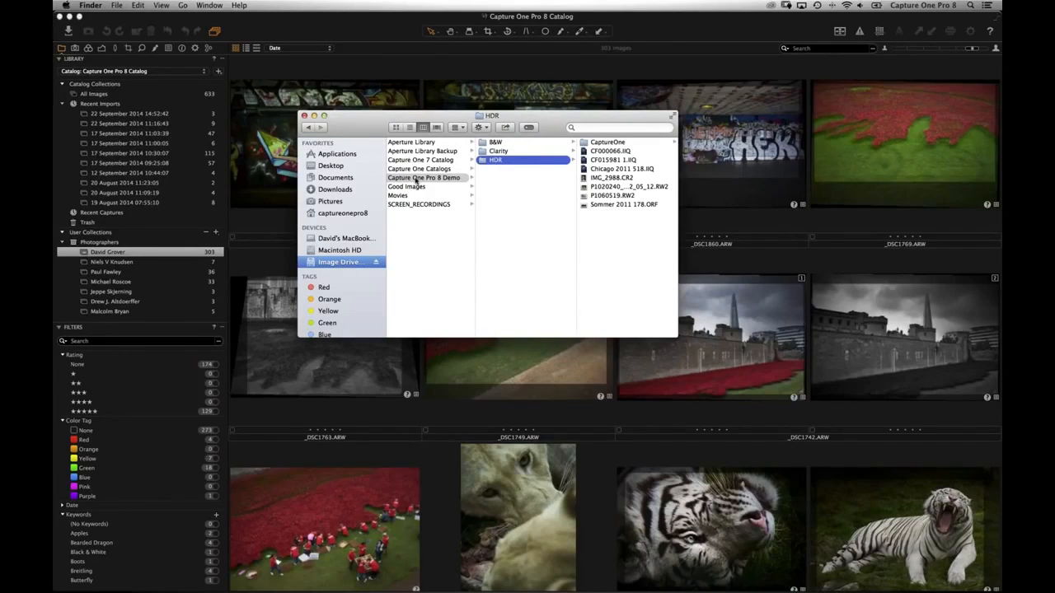
pyautogui.click(454, 217)
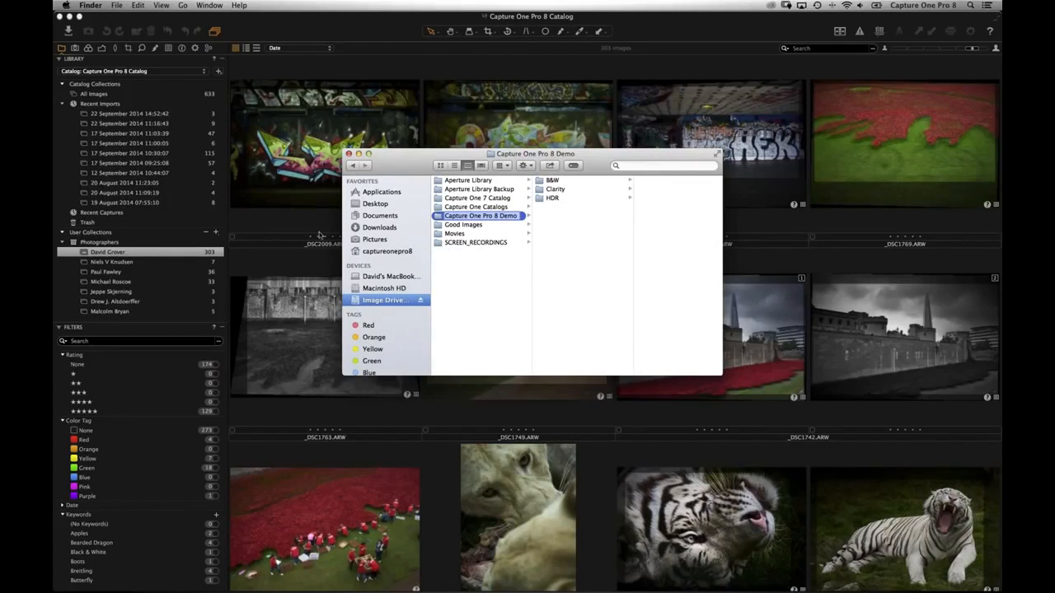
# - Return to Capture One and choose New Catalog… from the File menu
pyautogui.click(314, 229)
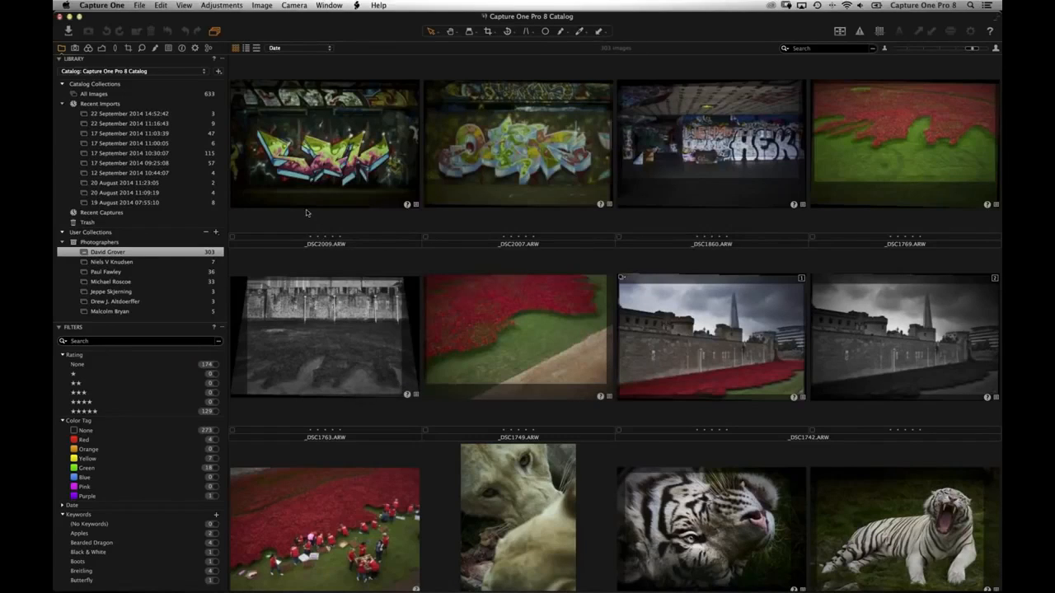
pyautogui.click(271, 59)
pyautogui.click(140, 8)
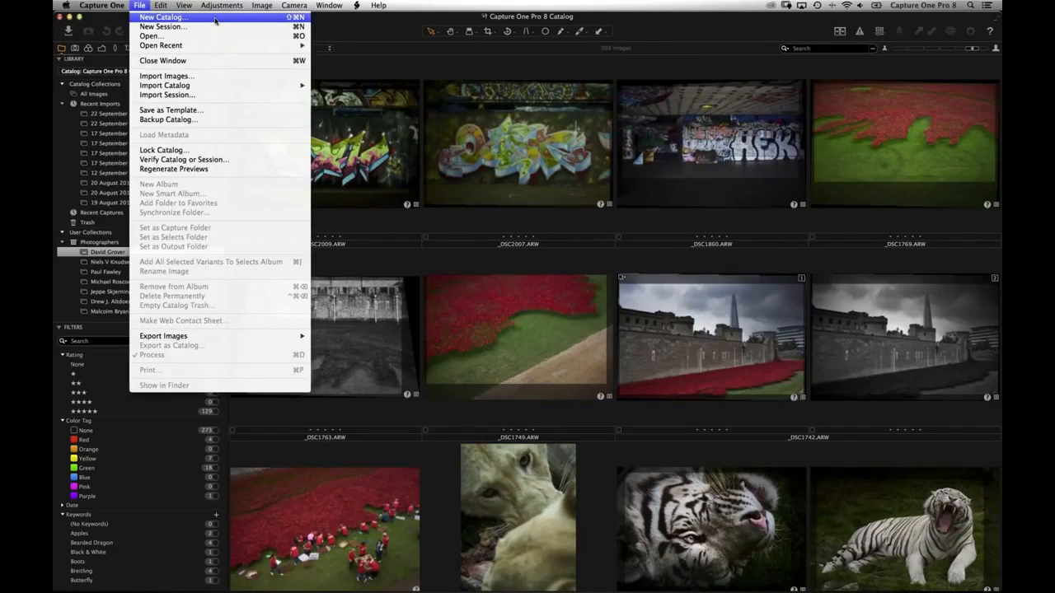
pyautogui.moveTo(215, 21)
pyautogui.click(200, 24)
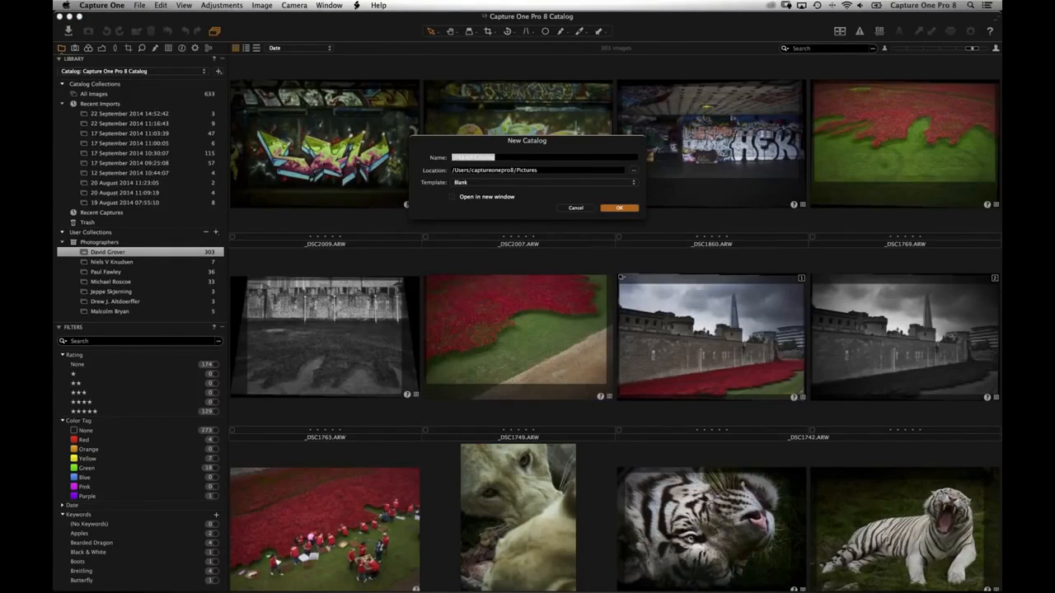
# - Create 'Webinar Catalog' in Pictures, opening in a new window, and move that window aside
pyautogui.write('Webinar Catalog')
pyautogui.click(552, 170)
pyautogui.click(633, 170)
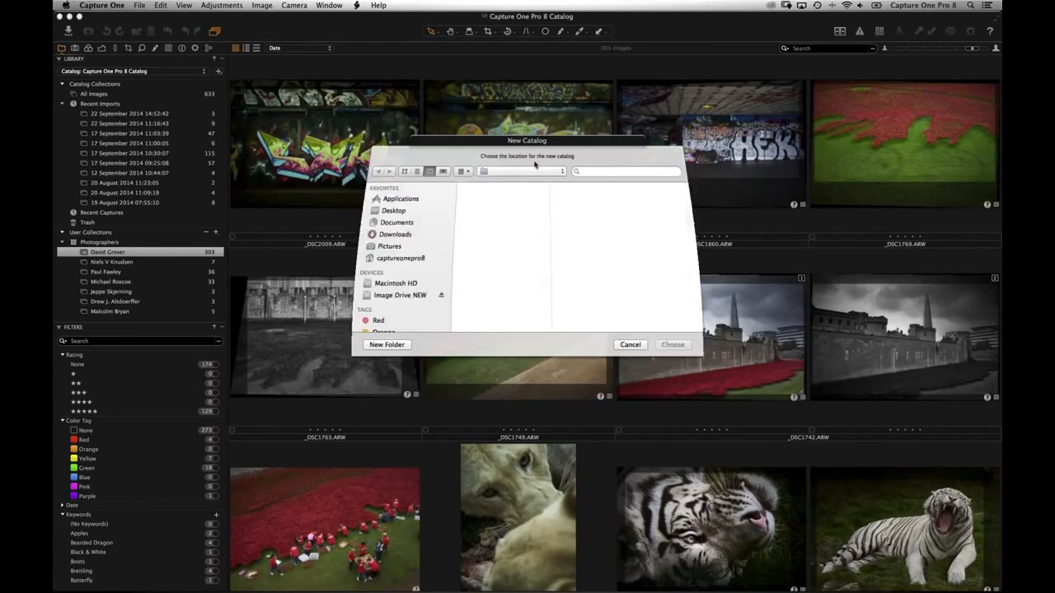
pyautogui.click(618, 344)
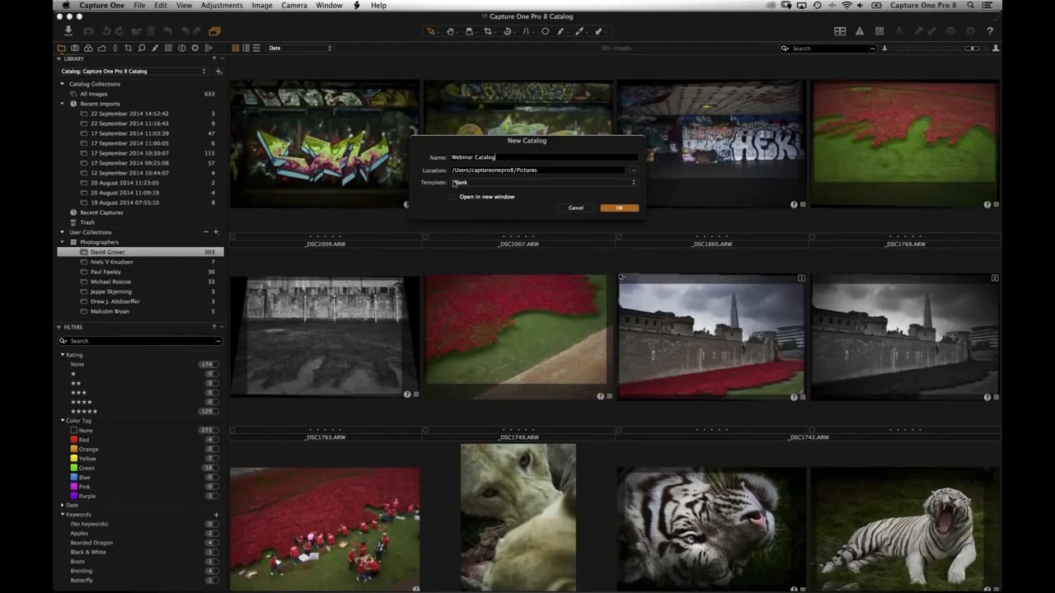
pyautogui.click(476, 201)
pyautogui.click(616, 209)
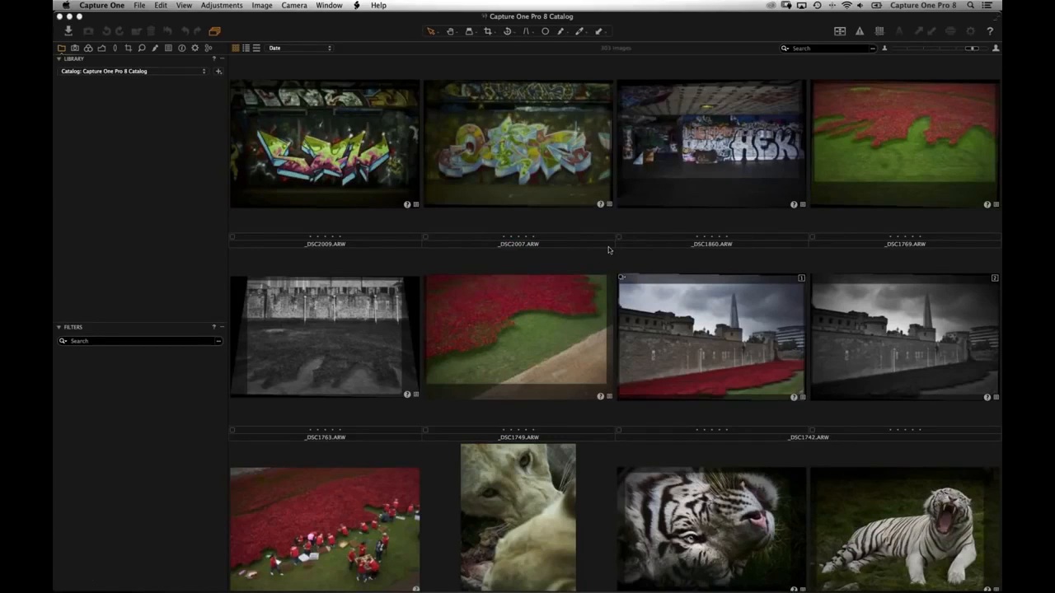
pyautogui.moveTo(505, 67); pyautogui.dragTo(535, 98)
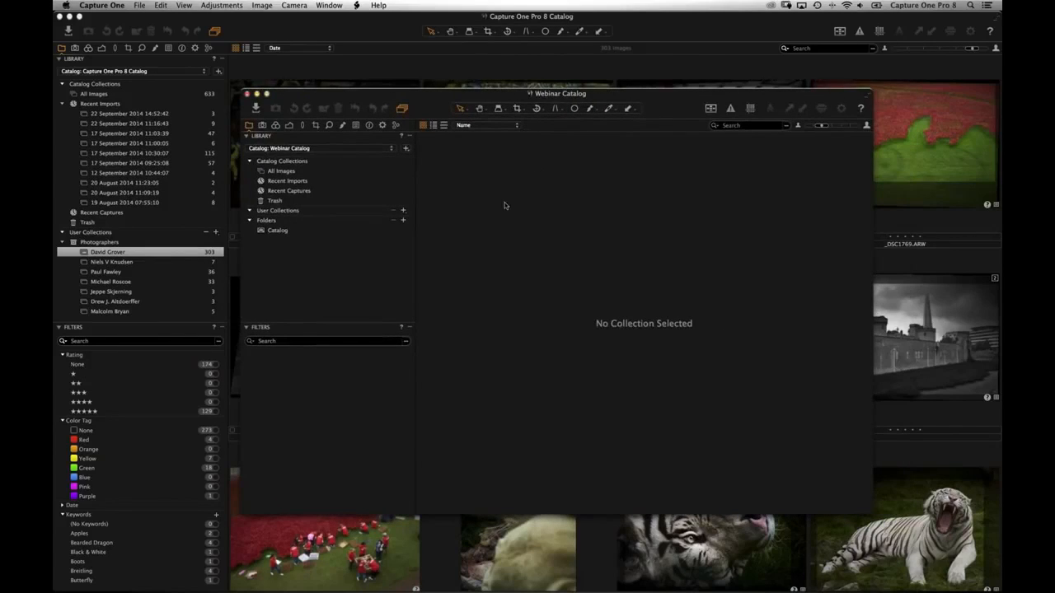
pyautogui.moveTo(412, 577)
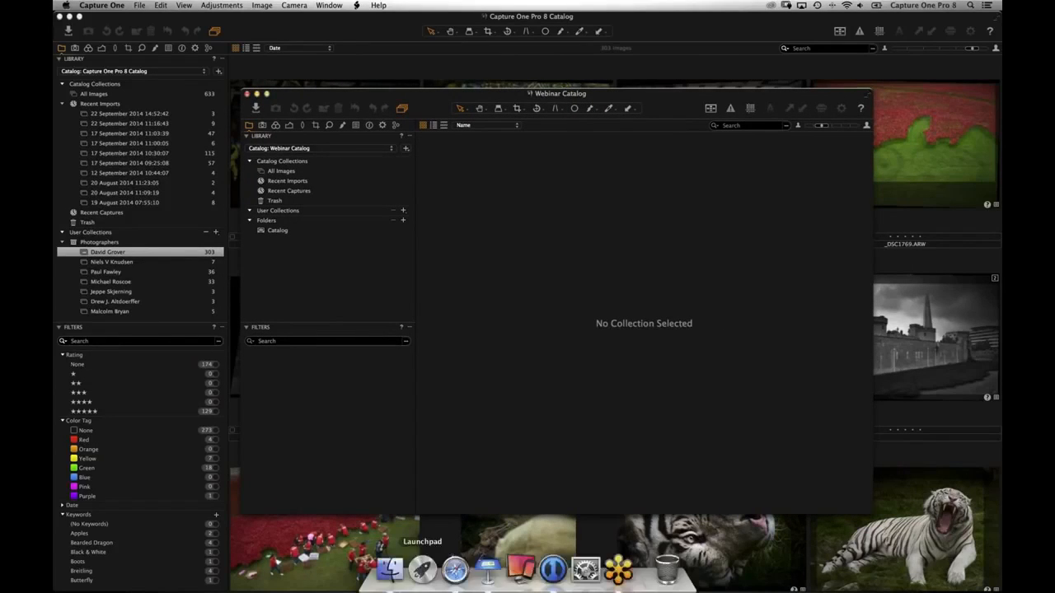
pyautogui.click(391, 572)
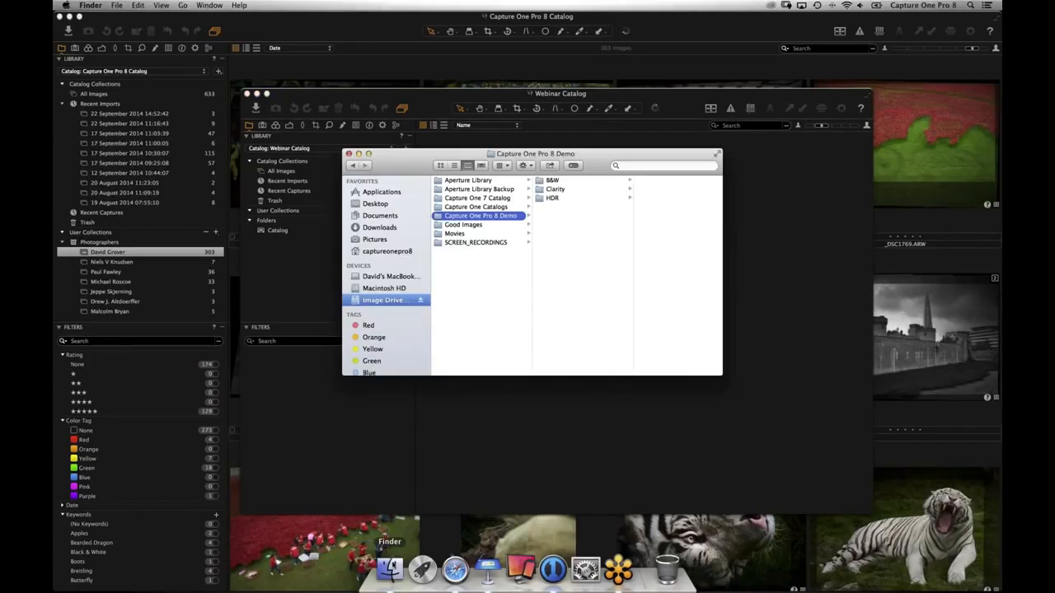
pyautogui.click(368, 239)
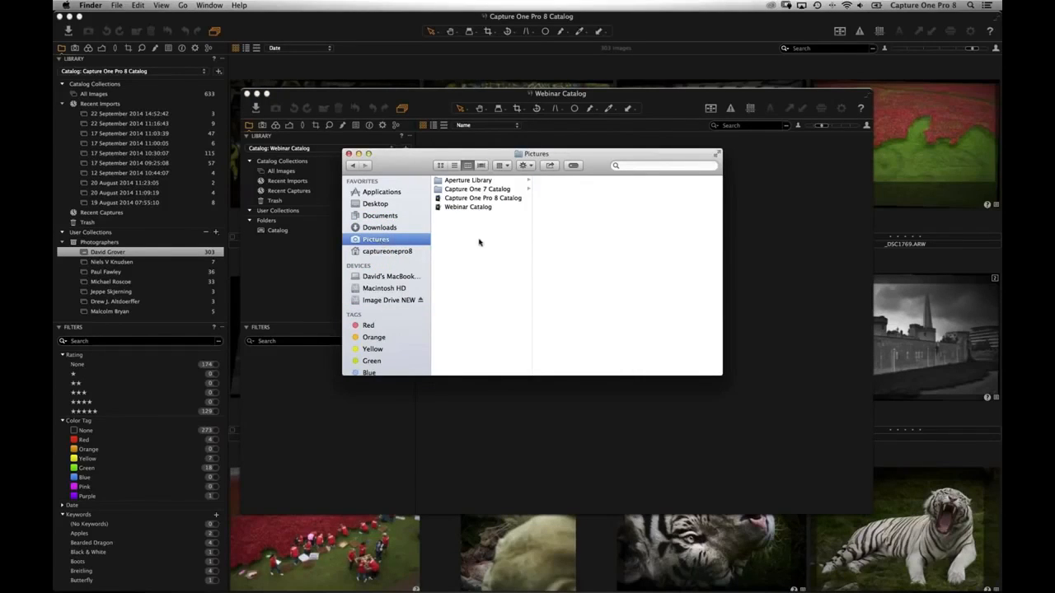
pyautogui.click(468, 207)
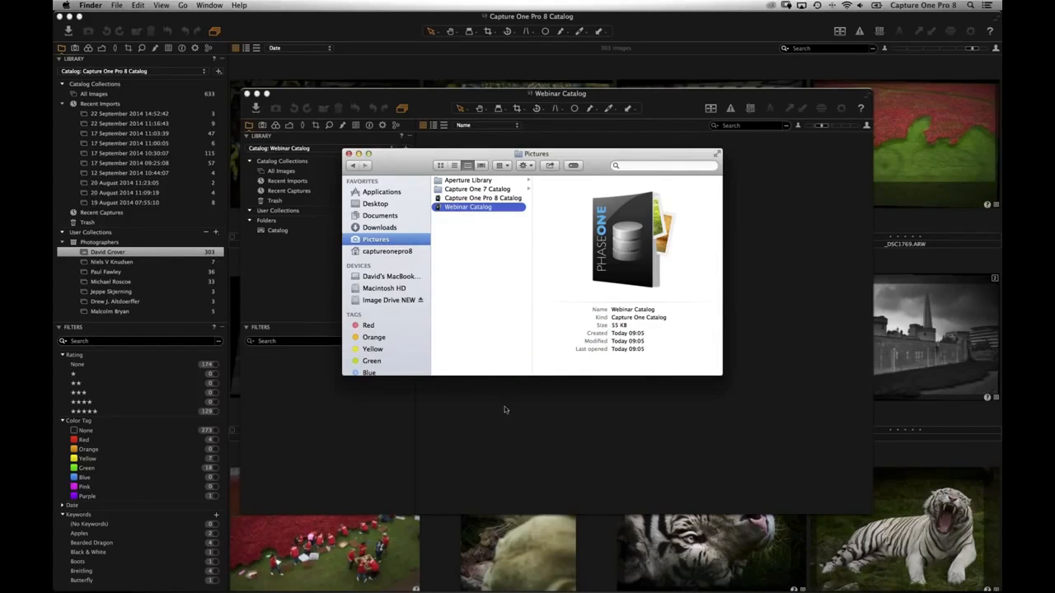
pyautogui.click(330, 101)
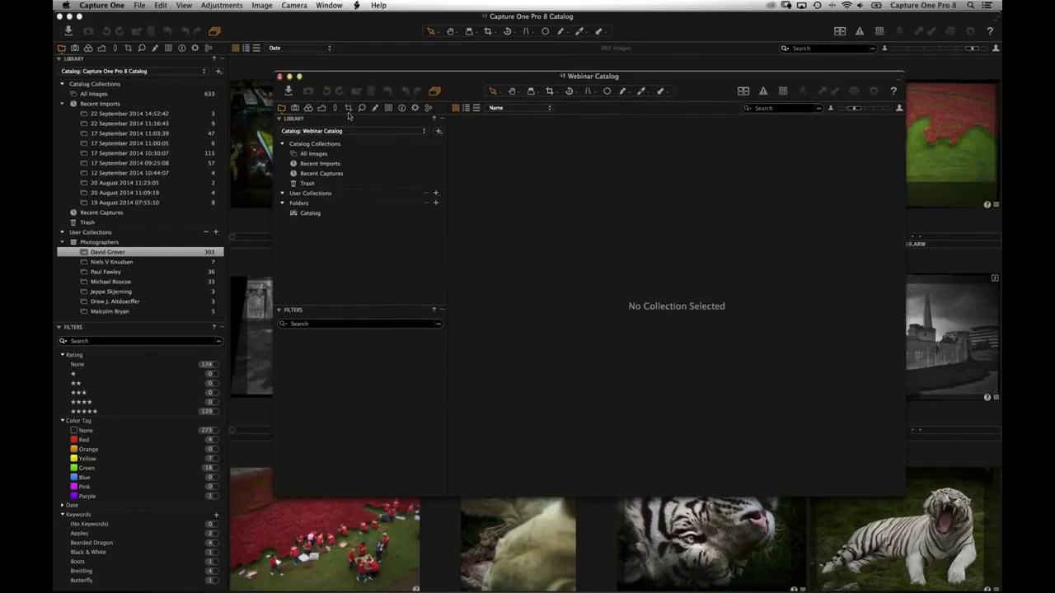
# - Maximise the empty Webinar Catalog window to full screen
pyautogui.click(299, 76)
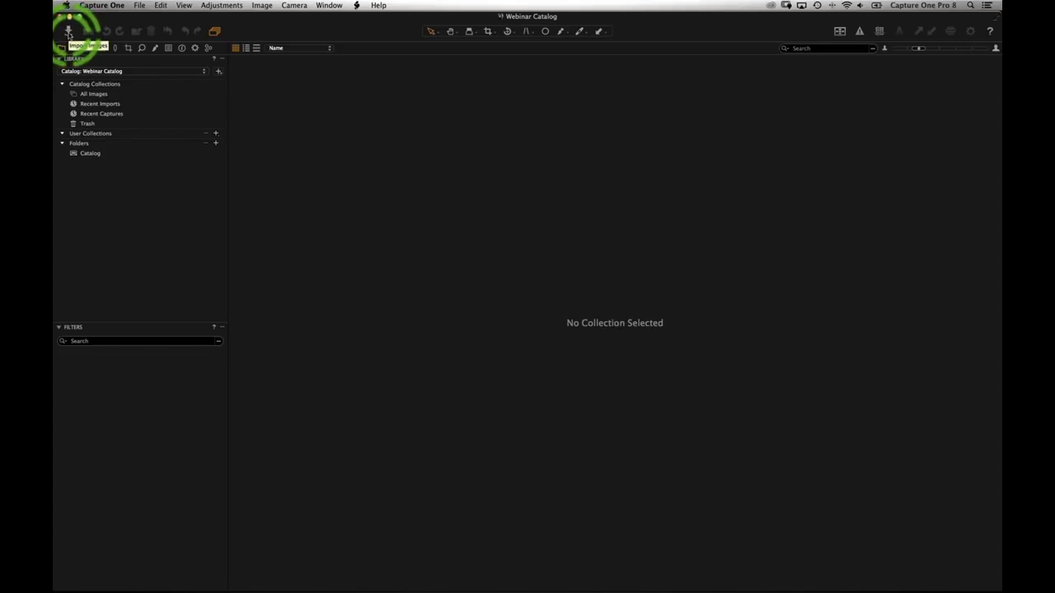
# - Open the Import Images dialog, then enlarge and reposition it
pyautogui.click(69, 37)
pyautogui.moveTo(381, 77); pyautogui.dragTo(342, 70)
pyautogui.moveTo(873, 487); pyautogui.dragTo(909, 506)
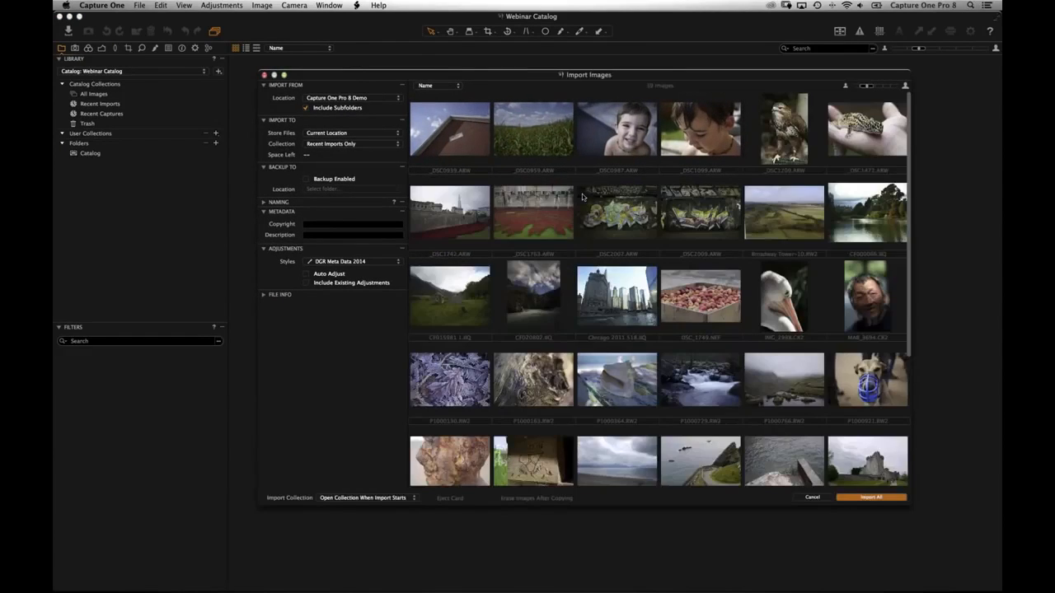
pyautogui.moveTo(465, 76); pyautogui.dragTo(458, 69)
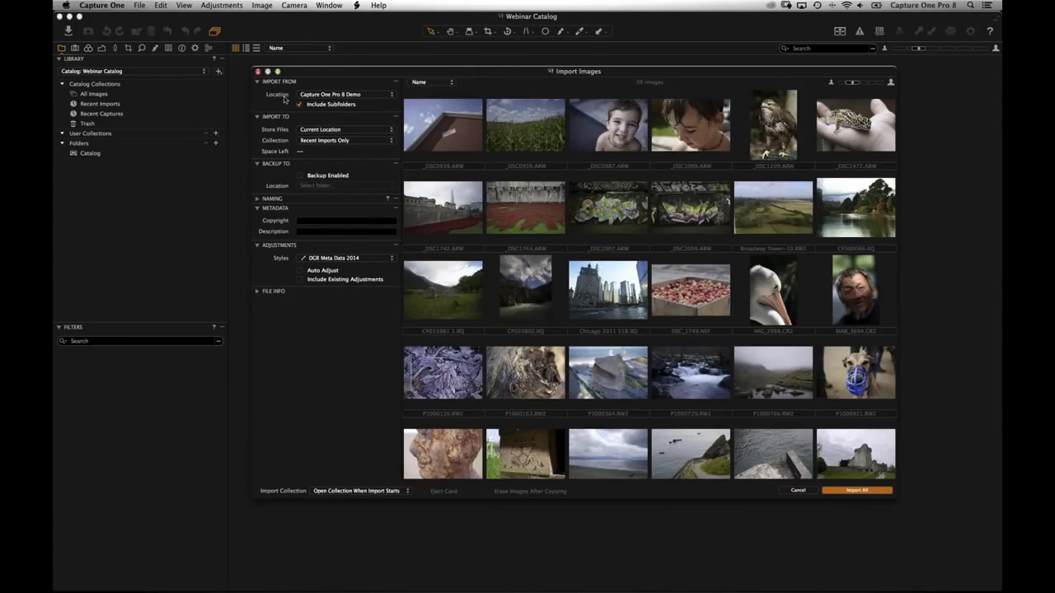
# - Set the import source to the Capture One Pro 8 Demo folder on Image Drive NEW
pyautogui.click(331, 95)
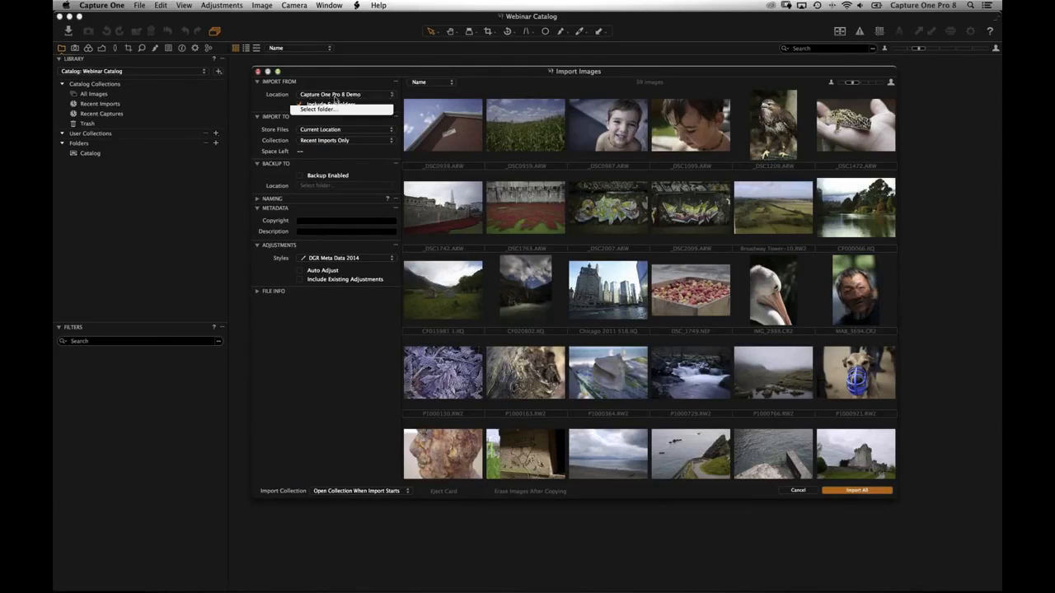
pyautogui.click(331, 109)
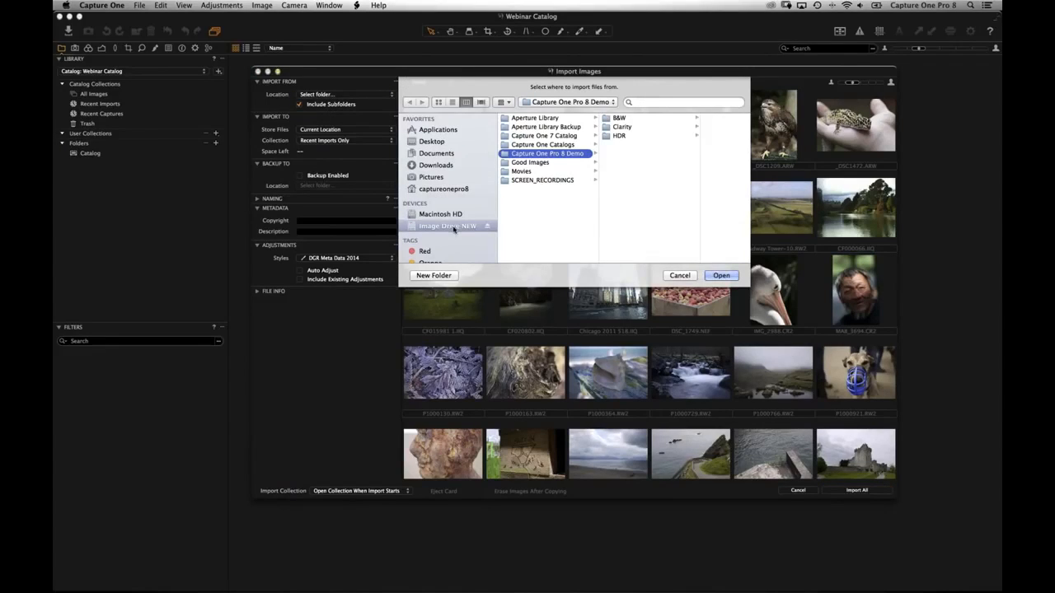
pyautogui.click(452, 226)
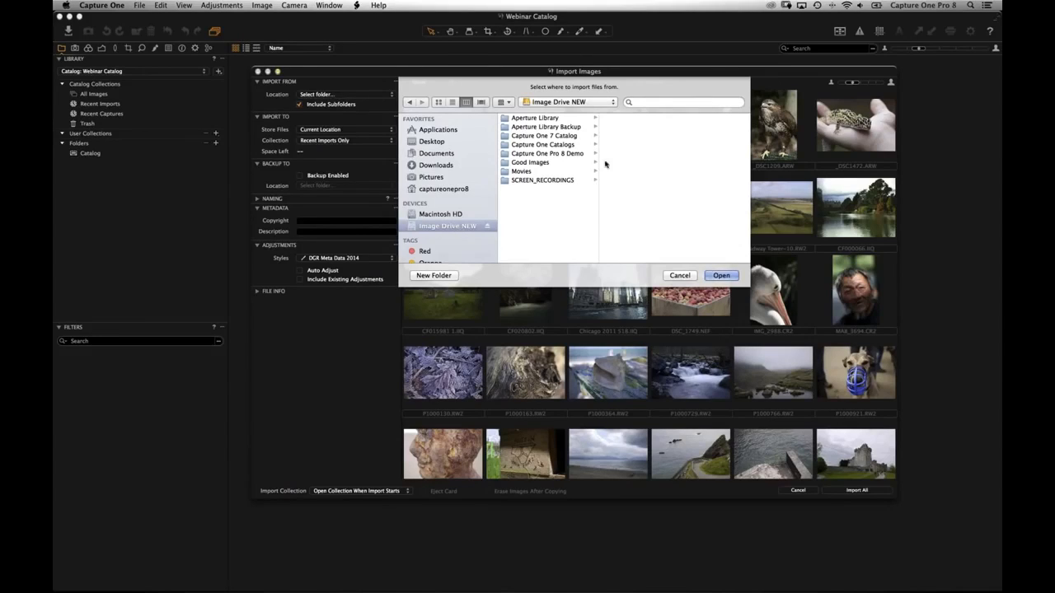
pyautogui.click(548, 154)
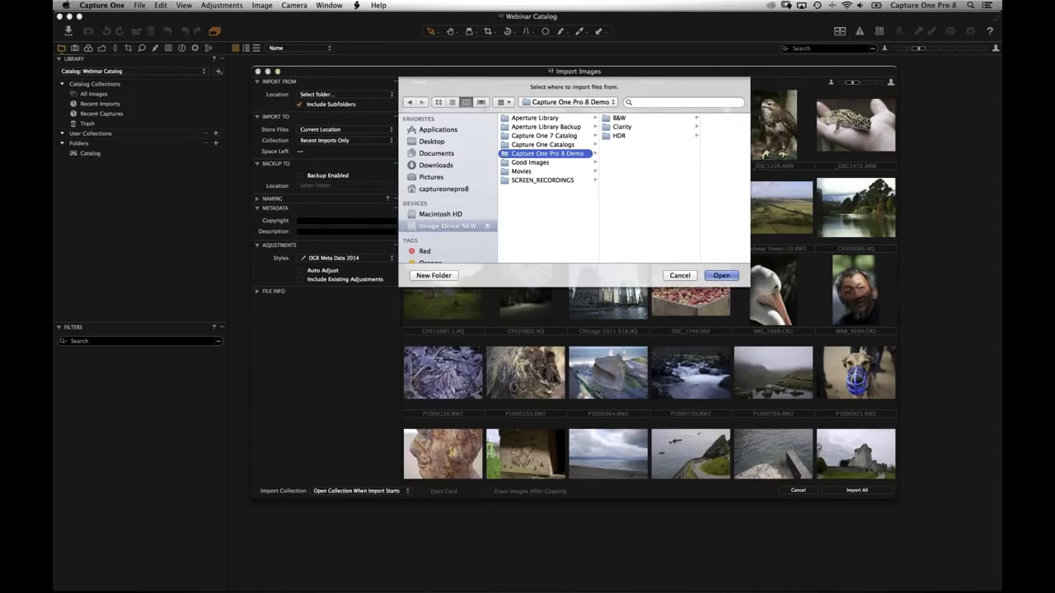
pyautogui.click(721, 275)
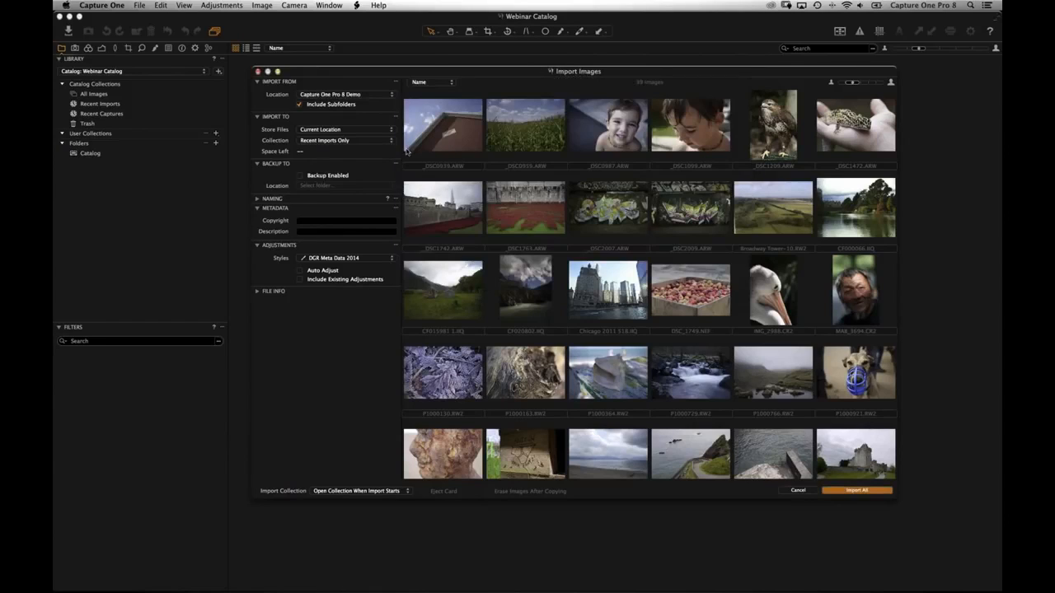
# - Toggle Include Subfolders off and back on so the B&W, Clarity and HDR images preview
pyautogui.click(301, 106)
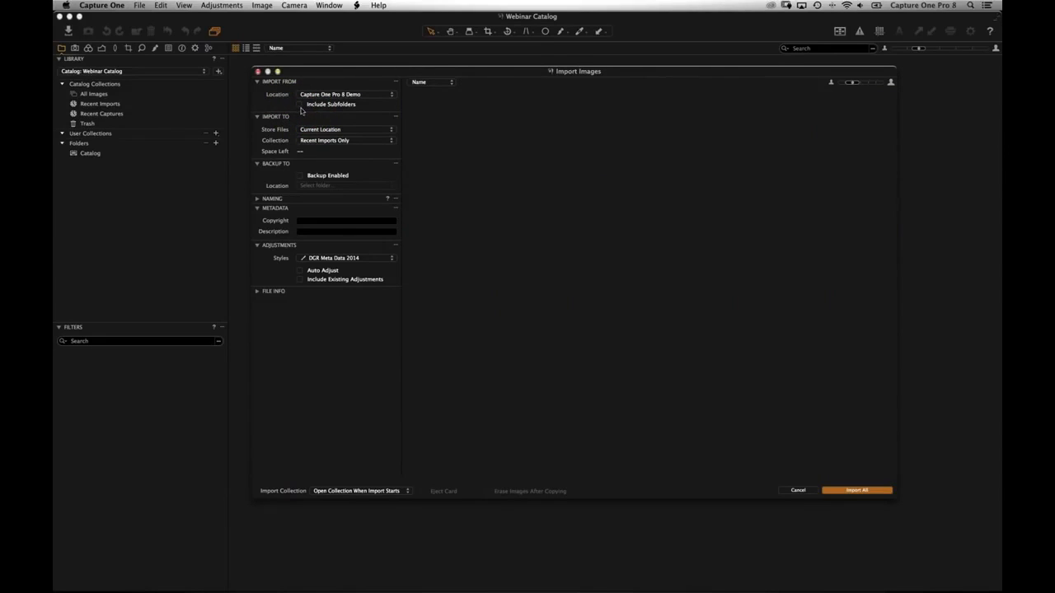
pyautogui.click(300, 106)
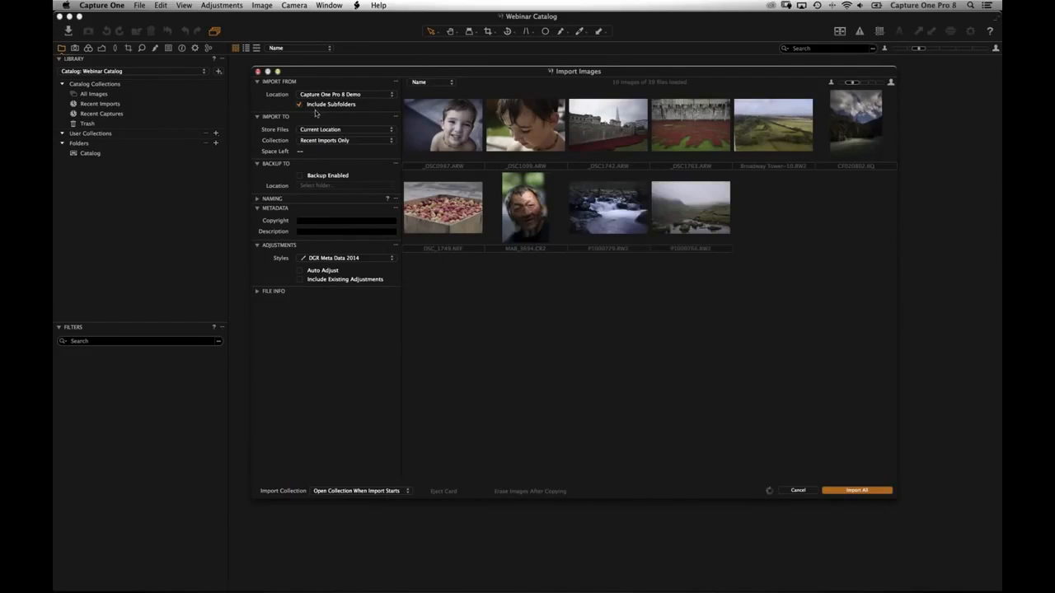
# - In Finder, open Image Drive NEW's Capture One Pro 8 Demo folder to see its subfolders
pyautogui.press('super+Tab')
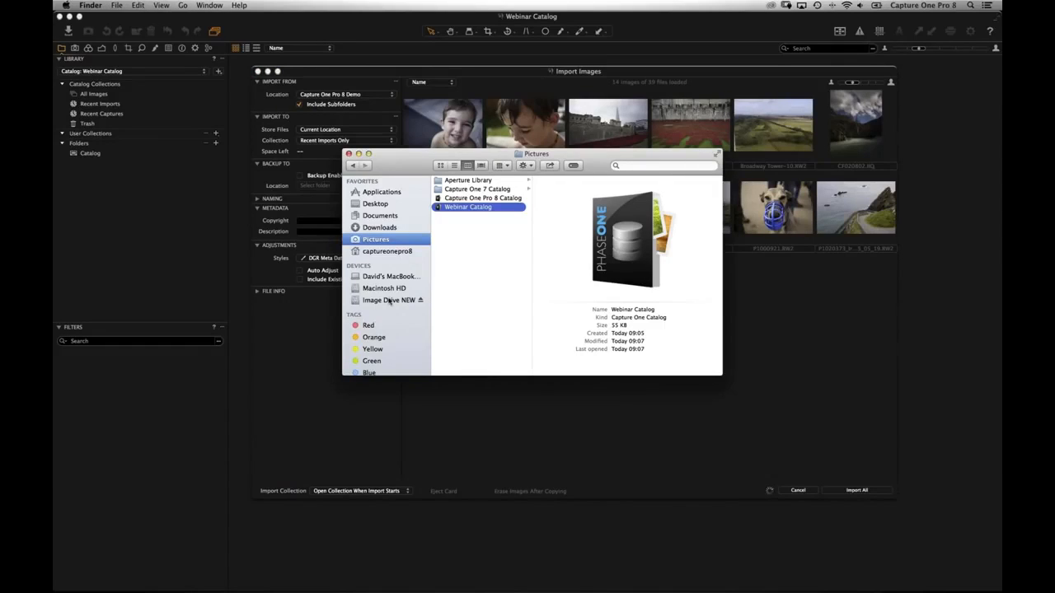
pyautogui.click(390, 302)
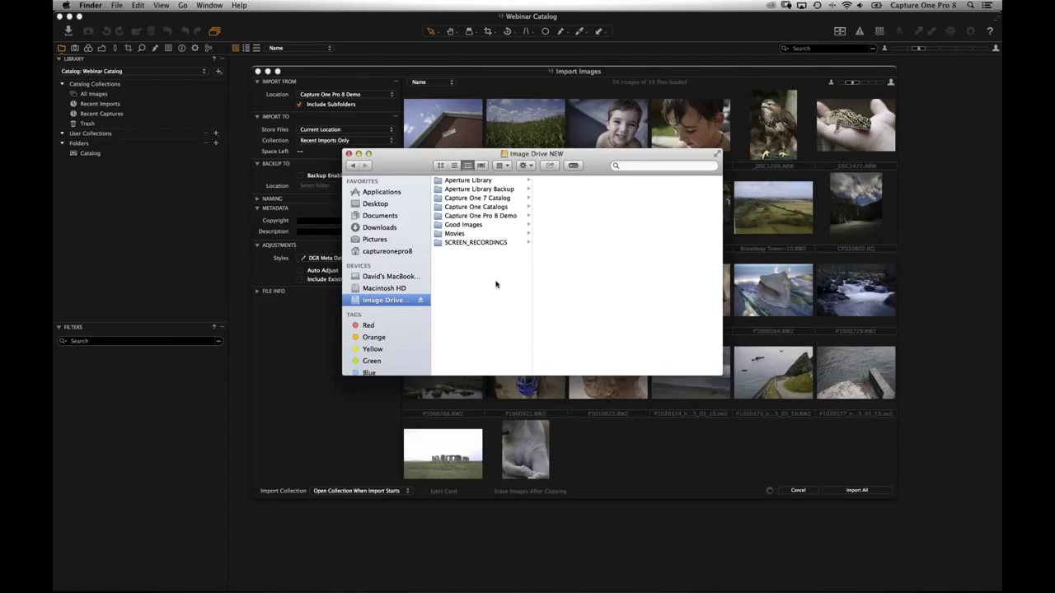
pyautogui.click(473, 215)
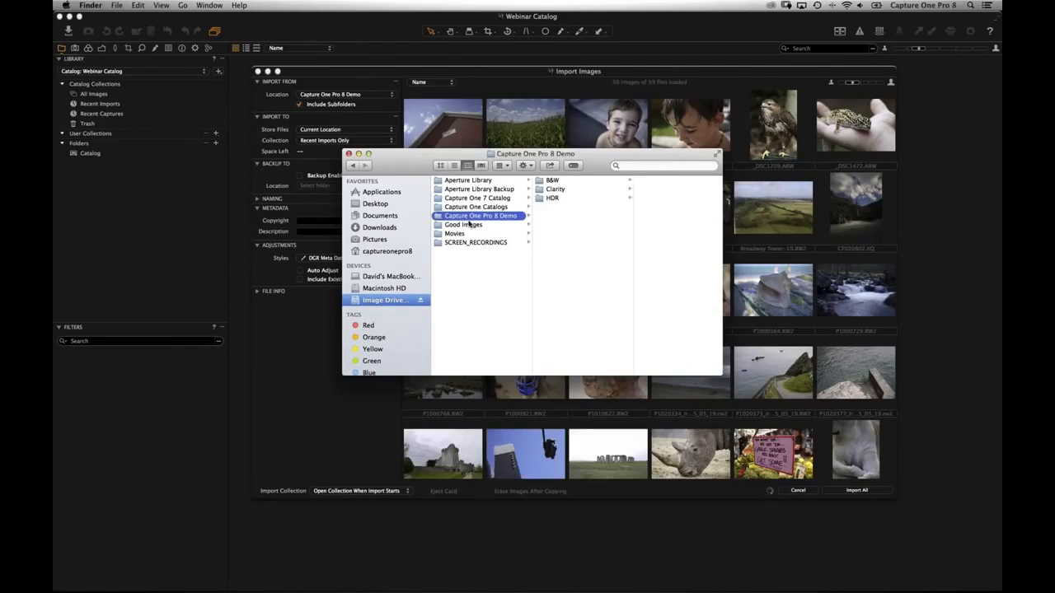
pyautogui.click(303, 105)
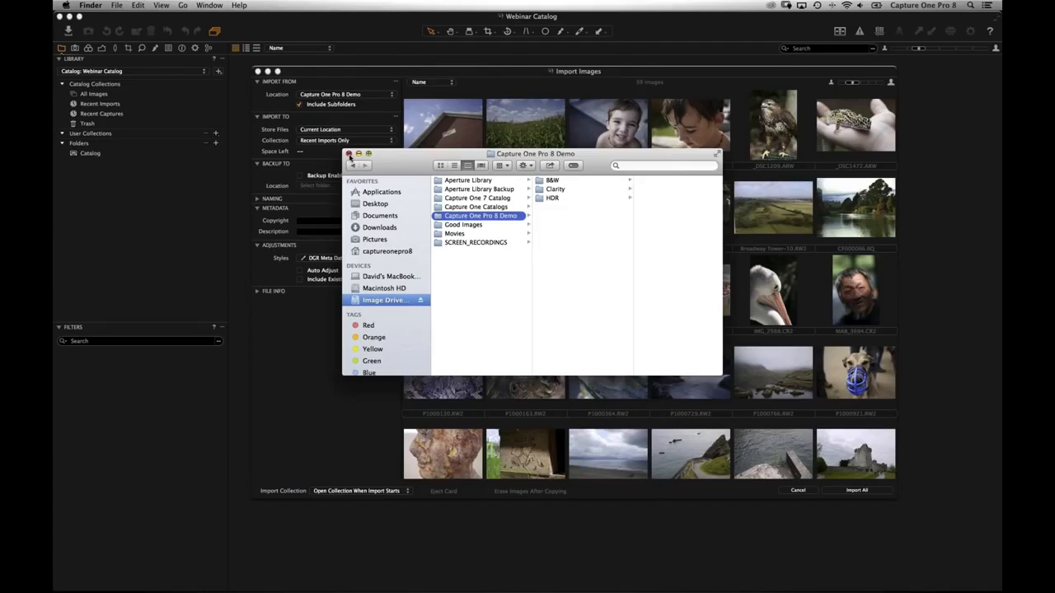
# - Close the Finder window to return to the Import Images dialog with 59 images
pyautogui.click(349, 155)
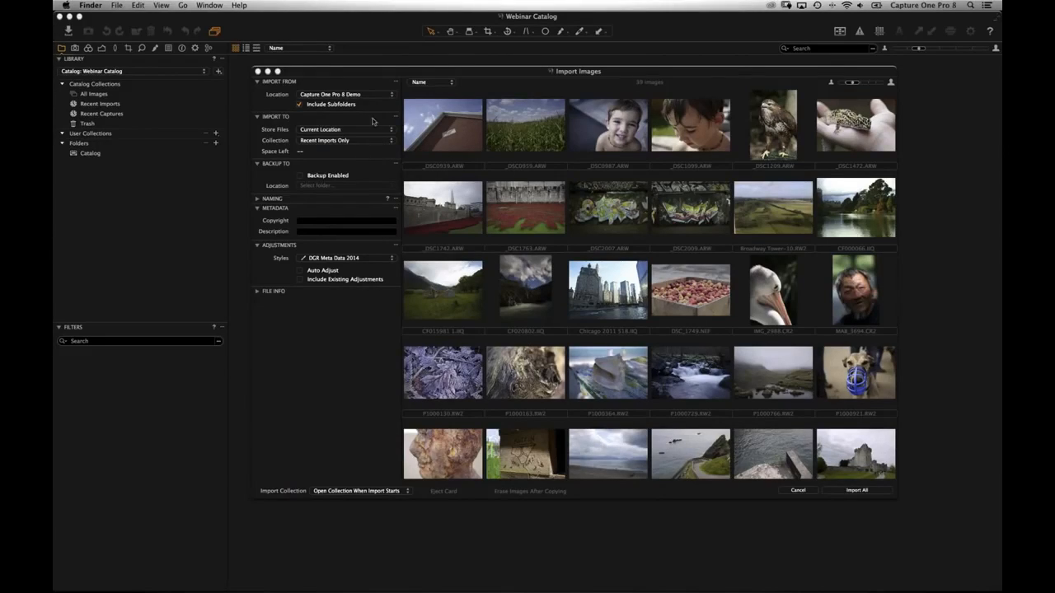
pyautogui.click(316, 99)
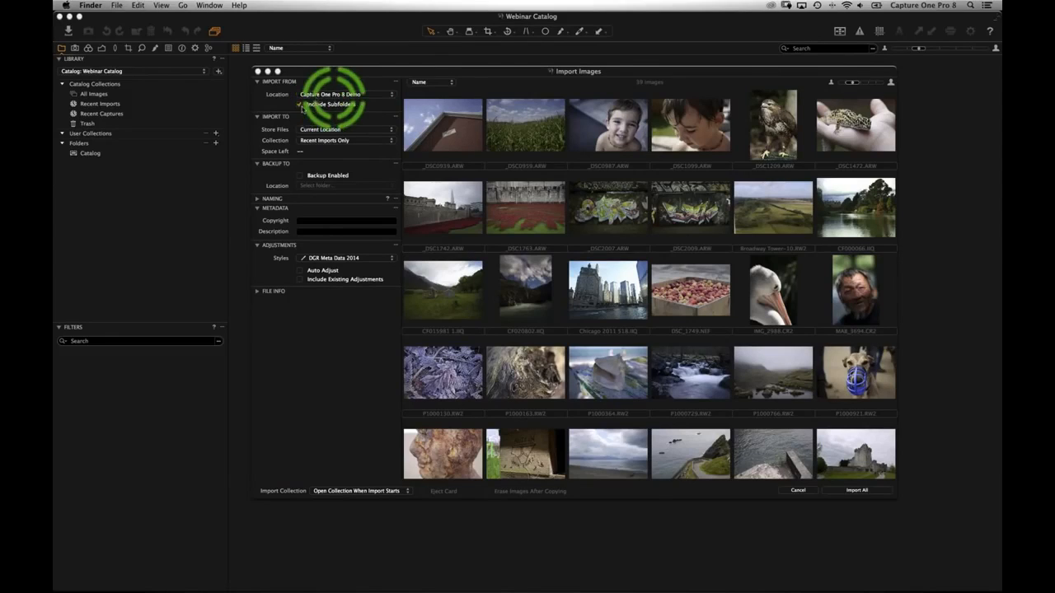
# - Keep subfolders included and set Store Files to Inside Catalog, showing 746.93 GB free
pyautogui.click(334, 105)
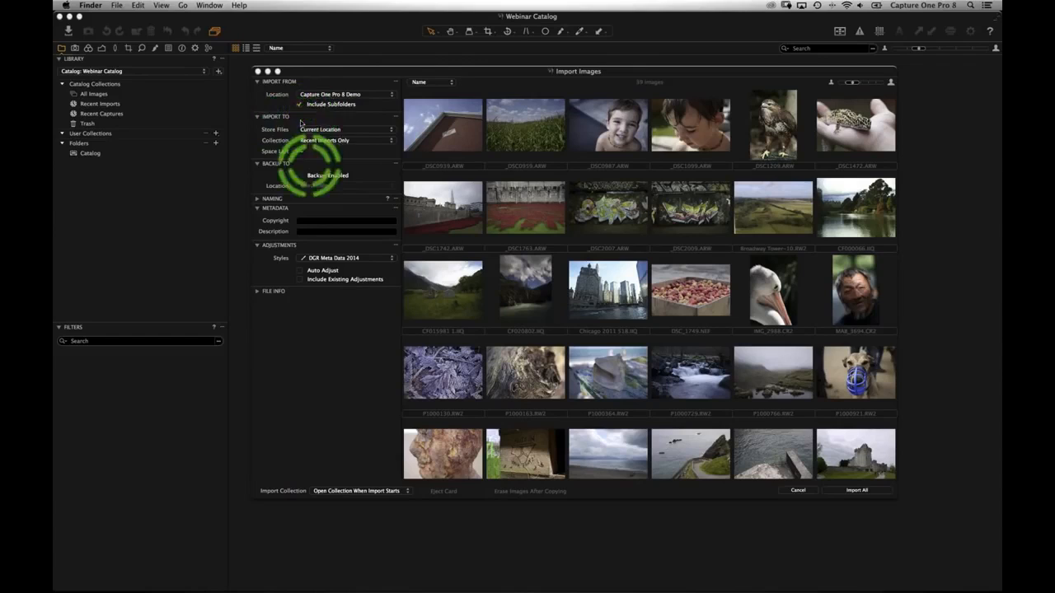
pyautogui.click(346, 135)
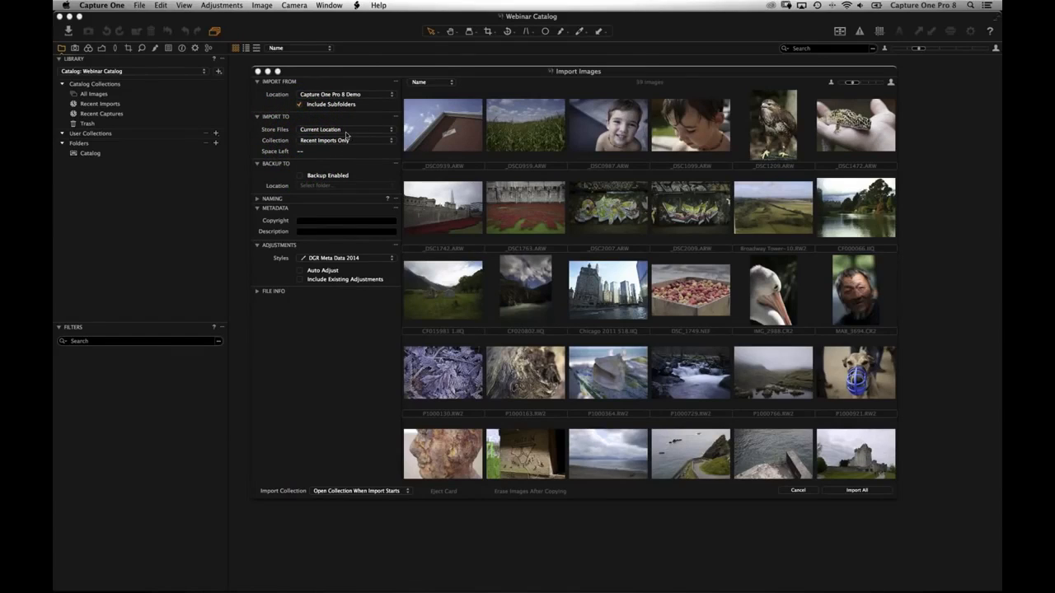
pyautogui.click(346, 132)
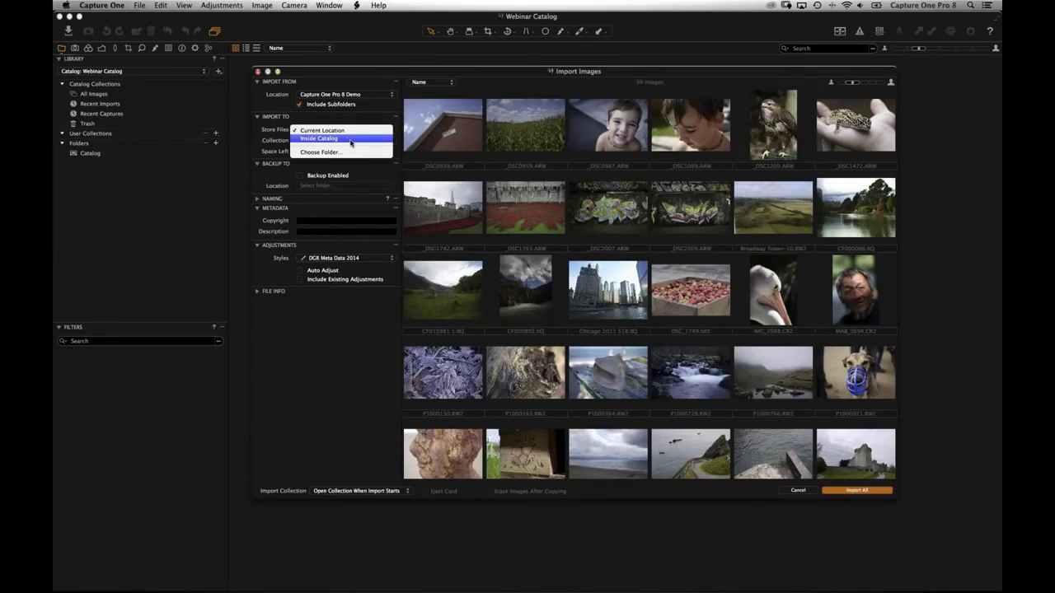
pyautogui.click(335, 137)
pyautogui.press('super+Tab')
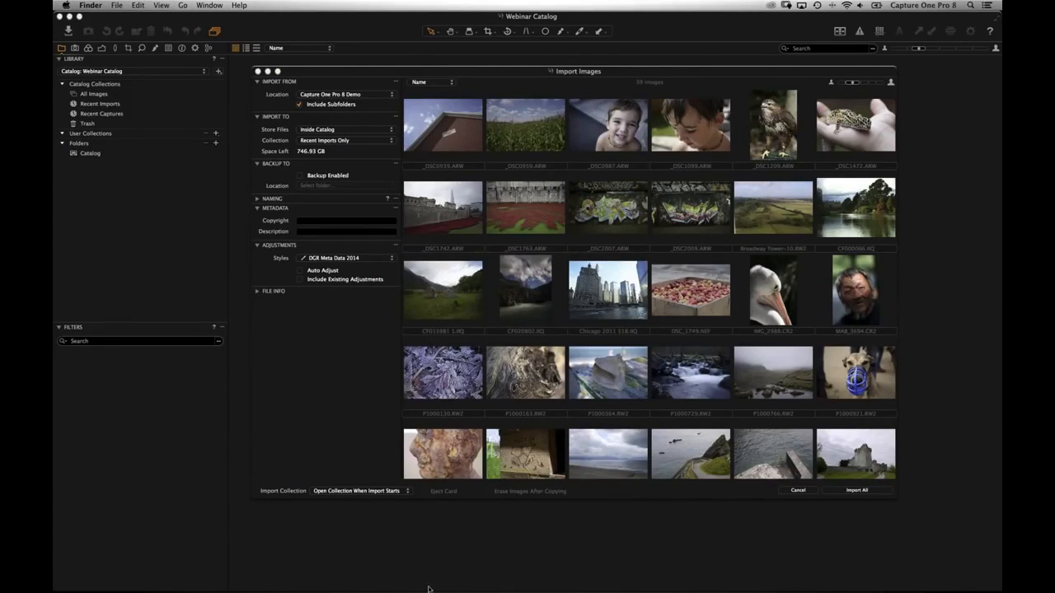
# - Inspect the Webinar Catalog file in Pictures via Finder, then set Store Files to Current Location
pyautogui.moveTo(410, 576)
pyautogui.click(390, 568)
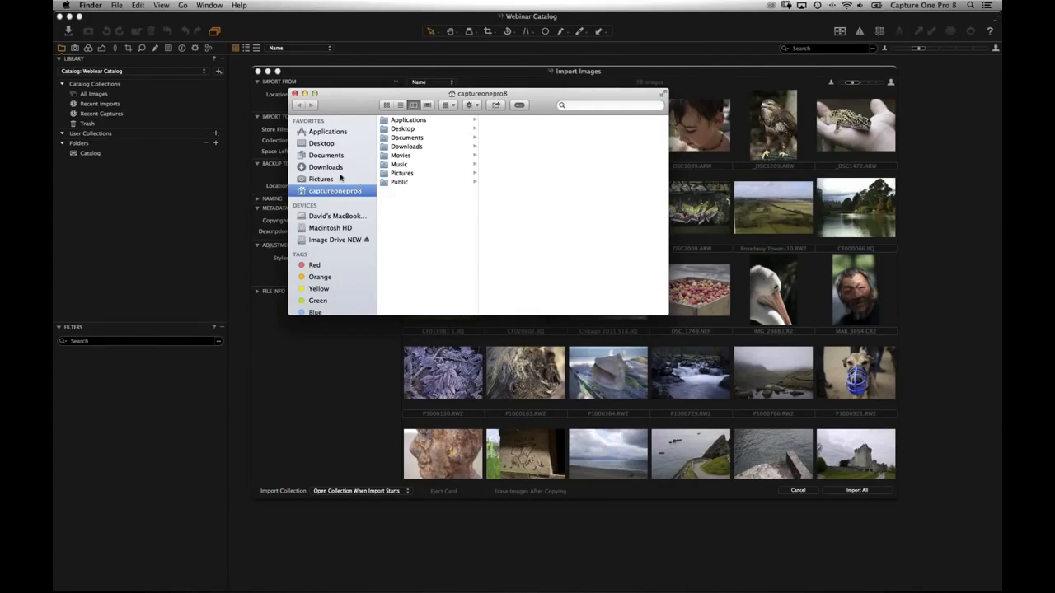
pyautogui.click(333, 179)
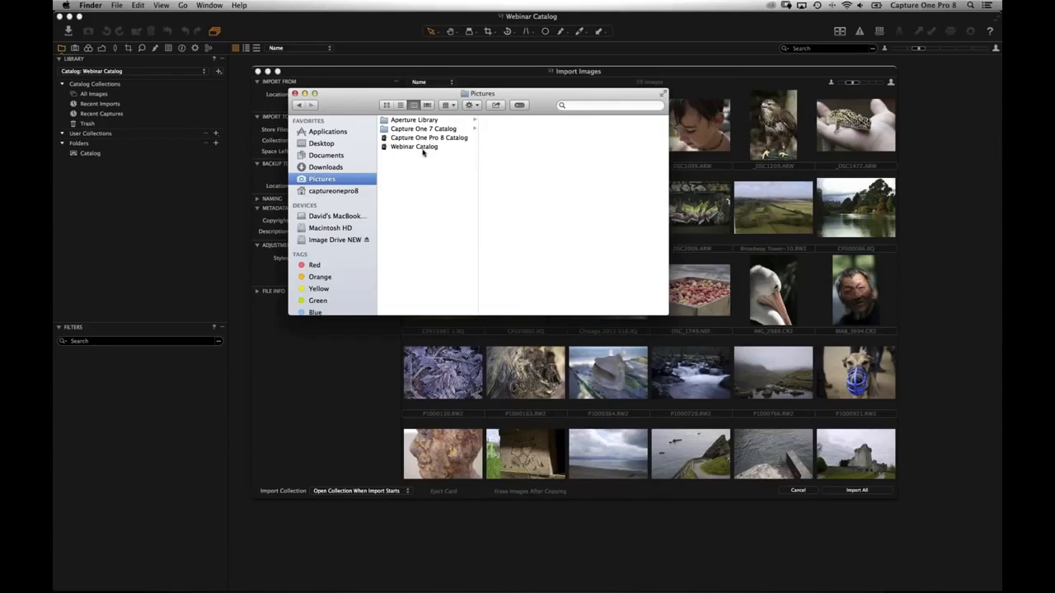
pyautogui.click(428, 149)
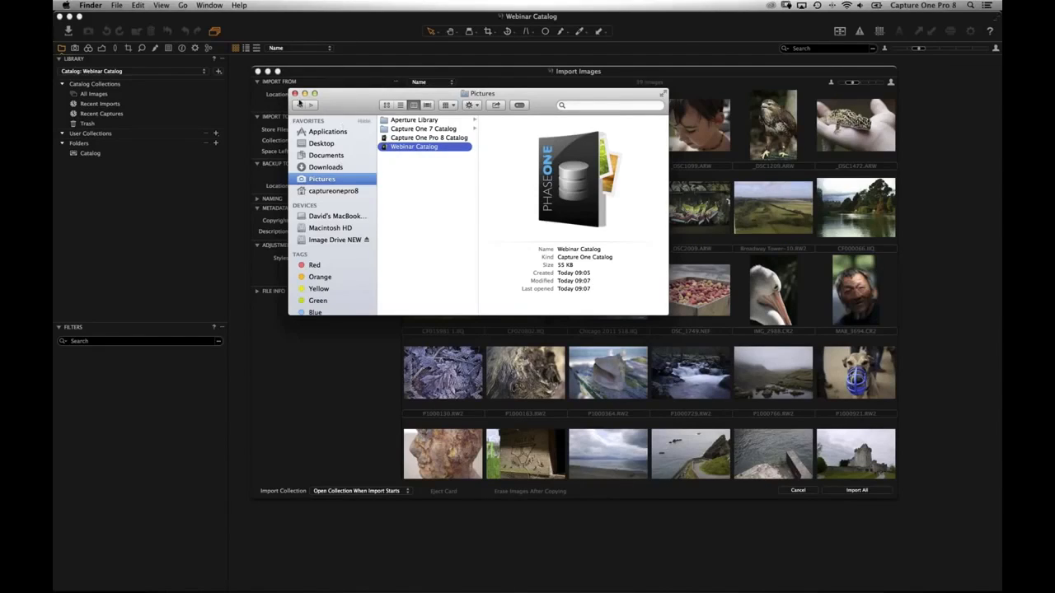
pyautogui.press('Escape')
pyautogui.click(334, 132)
pyautogui.click(333, 123)
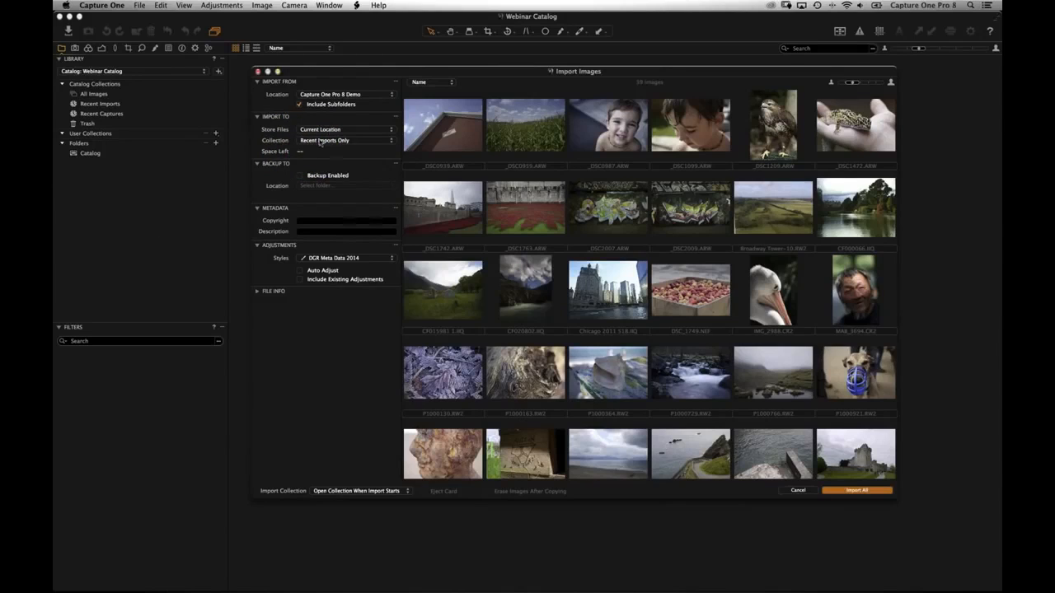
pyautogui.click(321, 142)
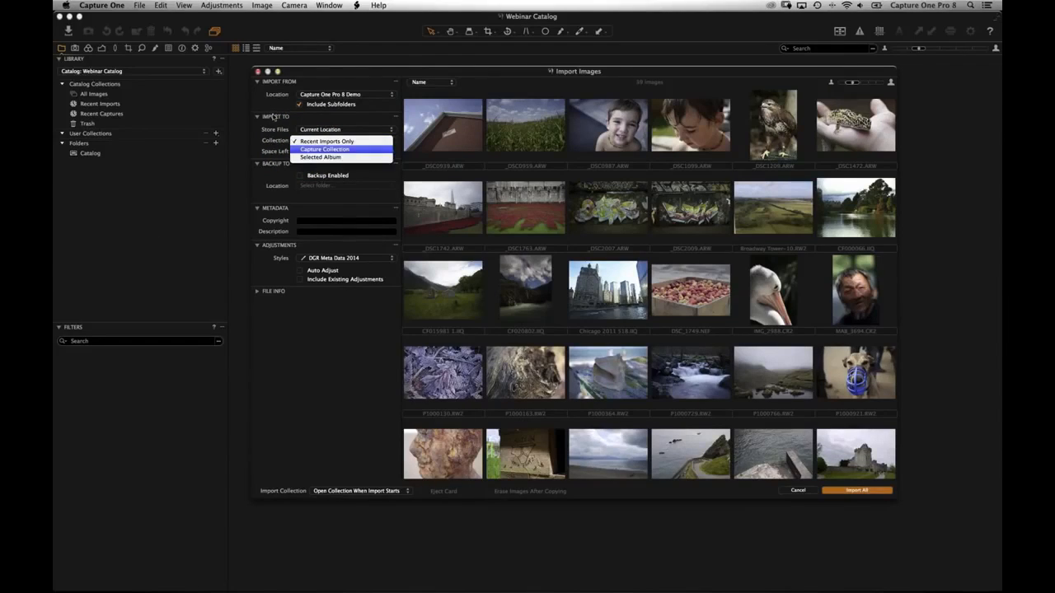
pyautogui.click(322, 241)
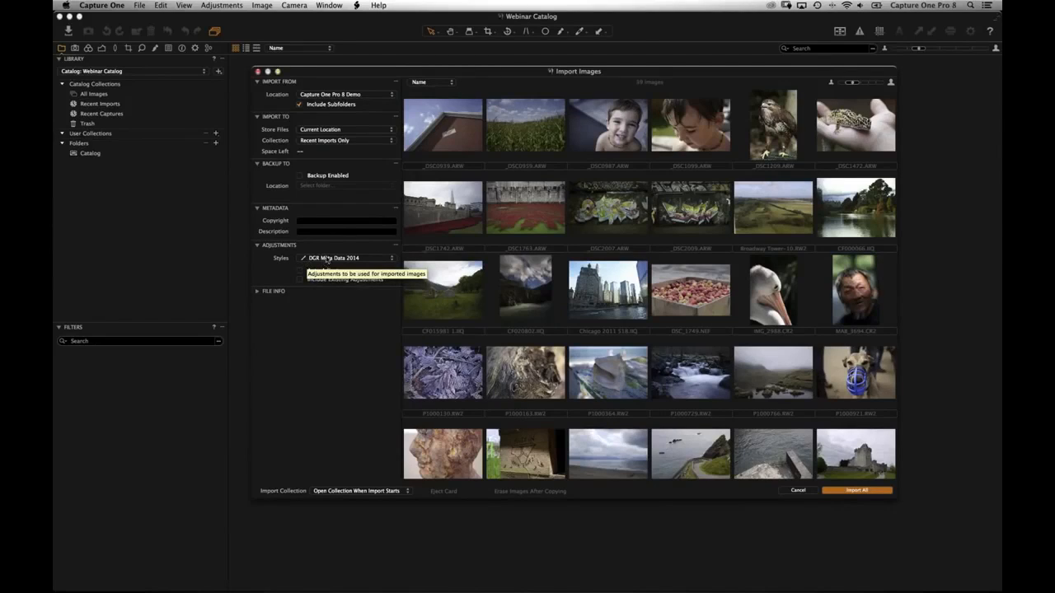
pyautogui.click(327, 258)
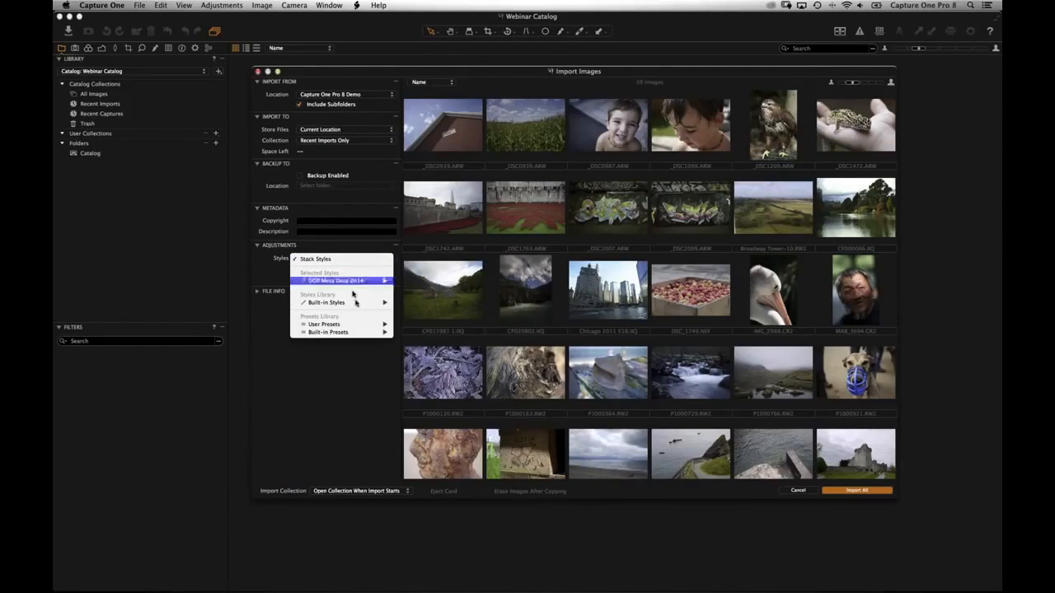
pyautogui.moveTo(363, 324)
pyautogui.moveTo(420, 324)
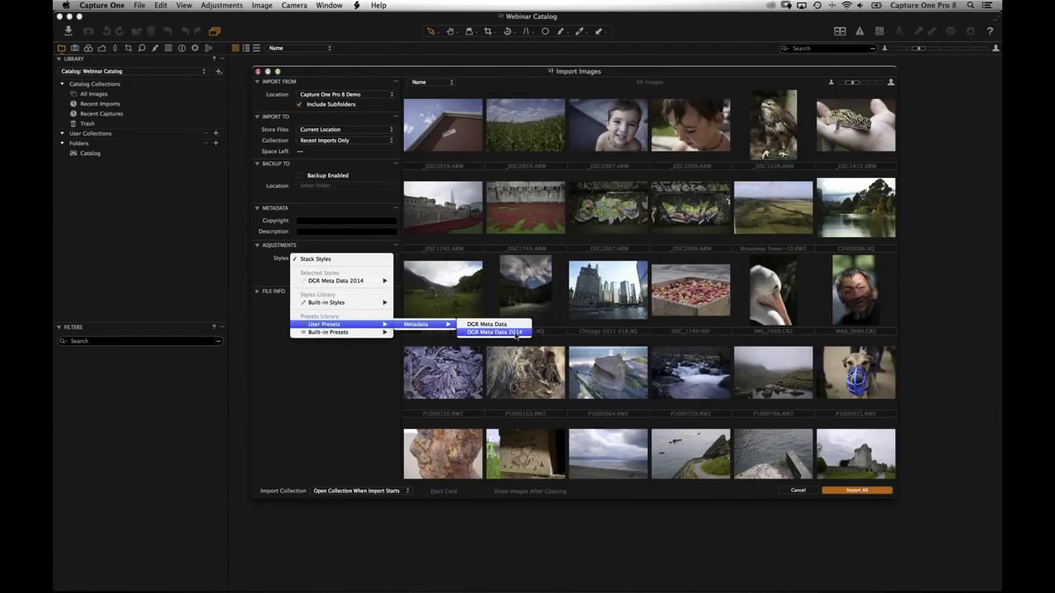
pyautogui.moveTo(517, 337)
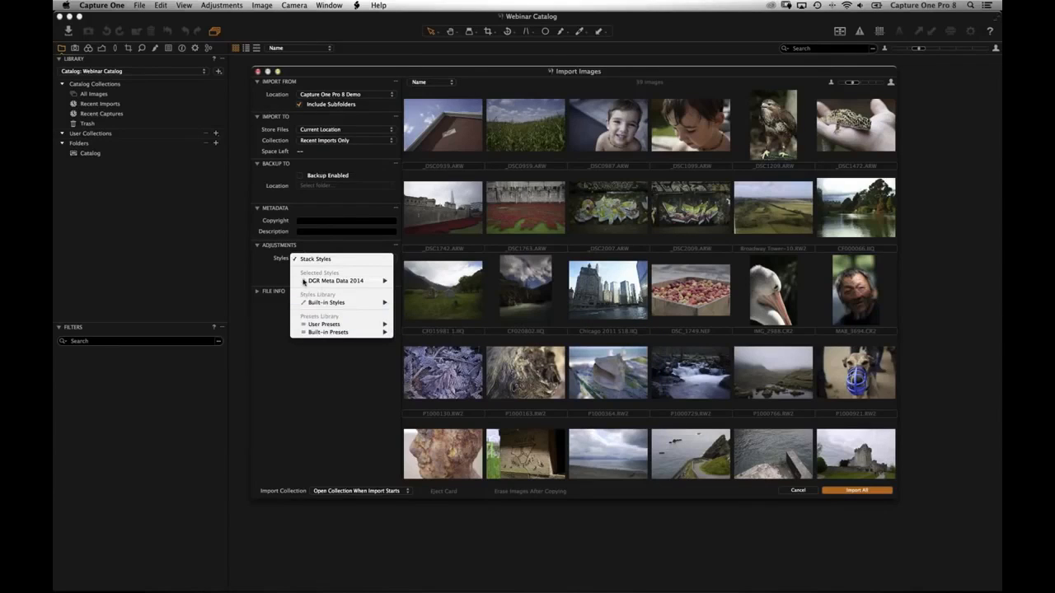
pyautogui.moveTo(303, 282)
pyautogui.click(274, 288)
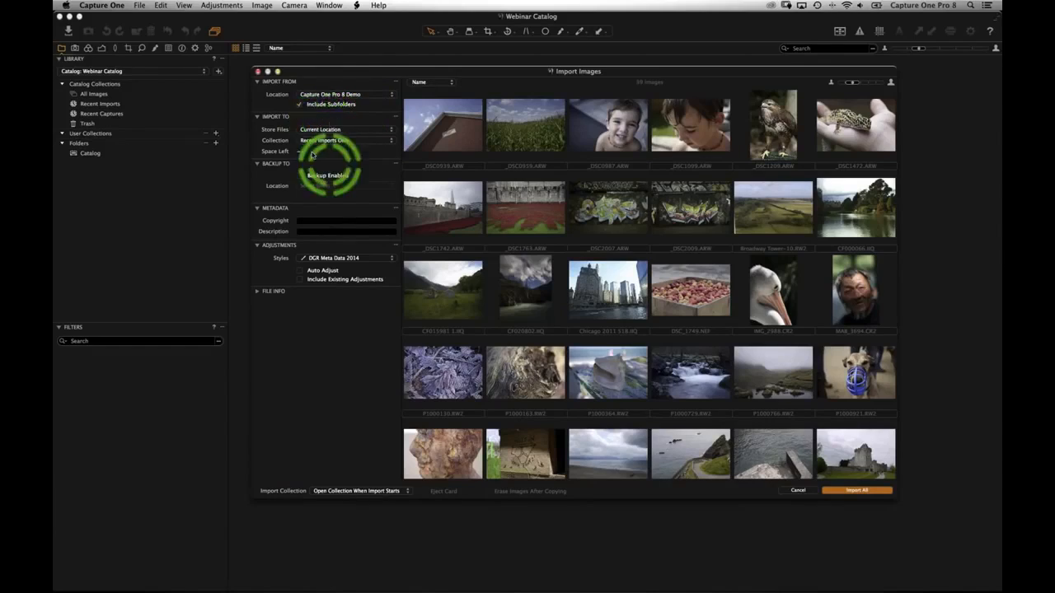
pyautogui.click(353, 131)
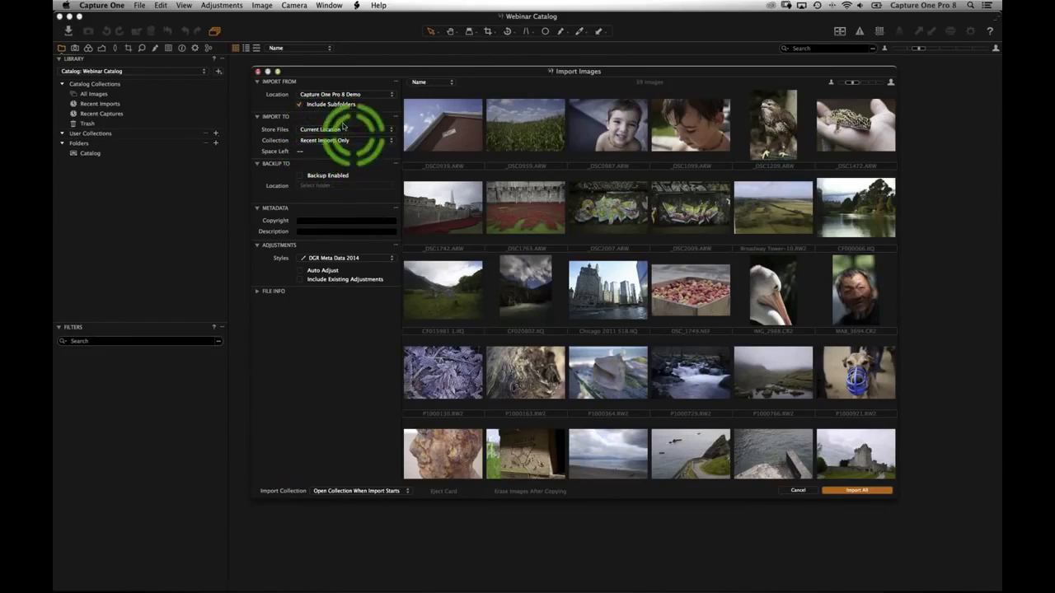
pyautogui.click(322, 130)
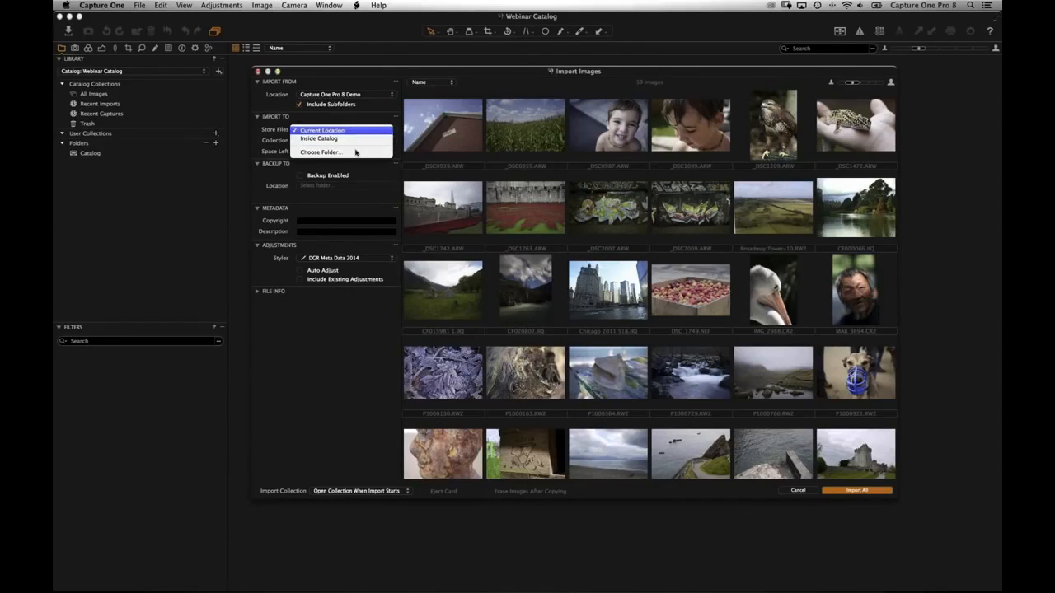
pyautogui.click(290, 169)
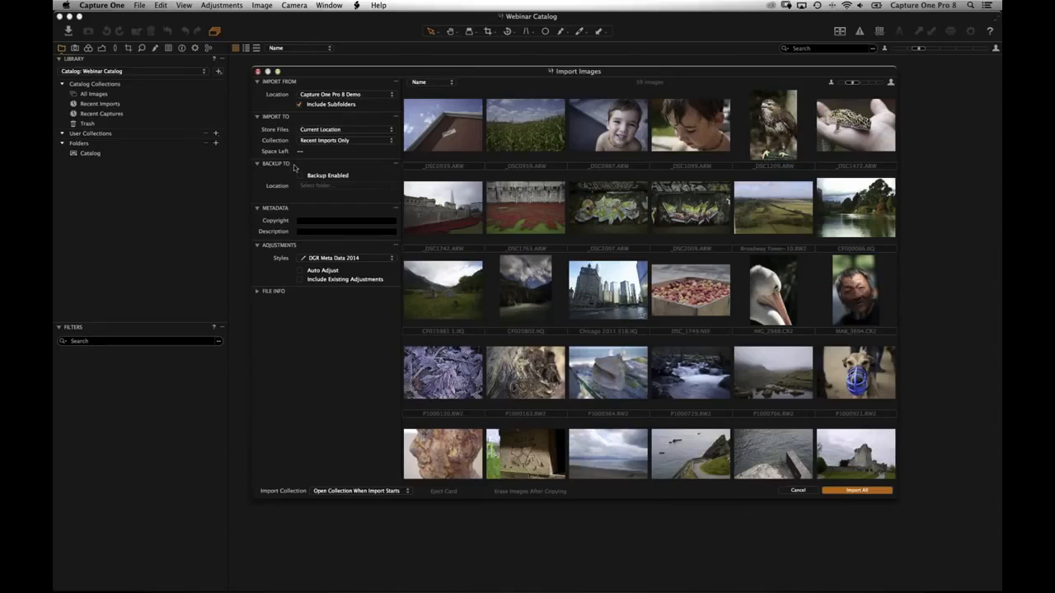
pyautogui.click(316, 175)
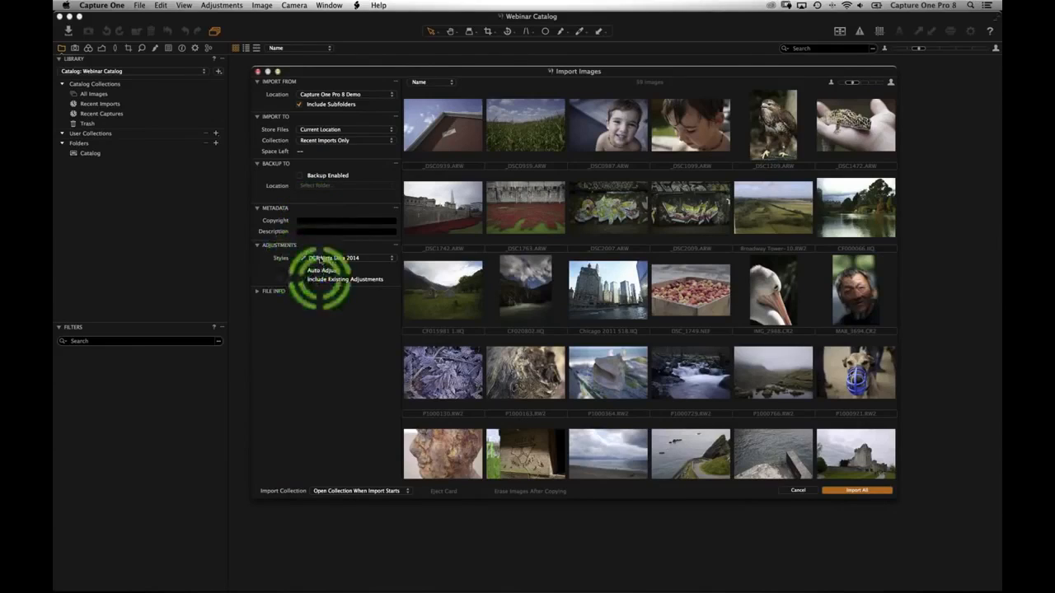
pyautogui.click(350, 258)
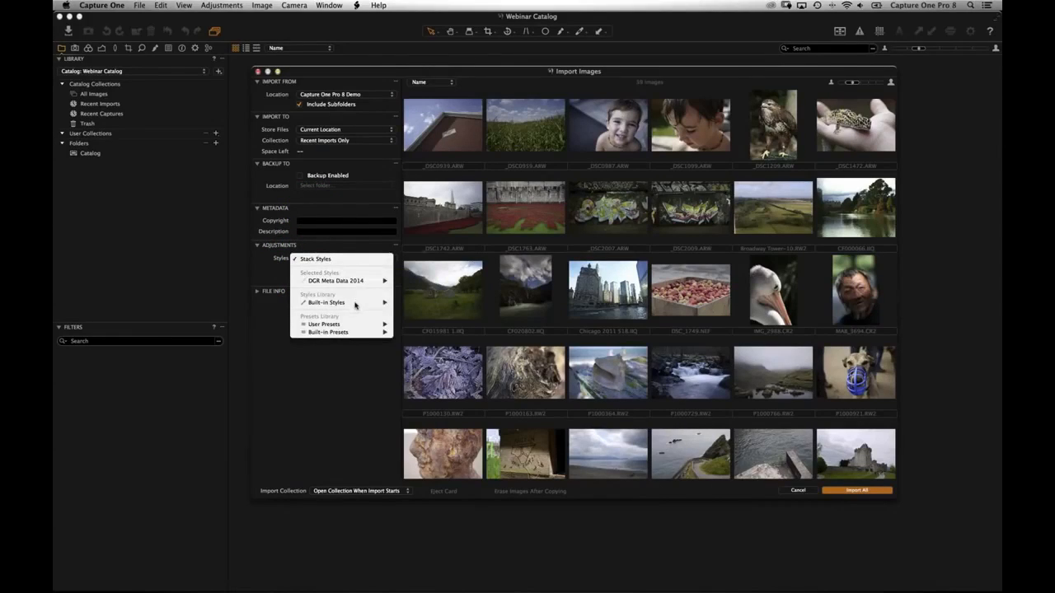
pyautogui.moveTo(357, 305)
pyautogui.moveTo(397, 307)
pyautogui.moveTo(345, 286)
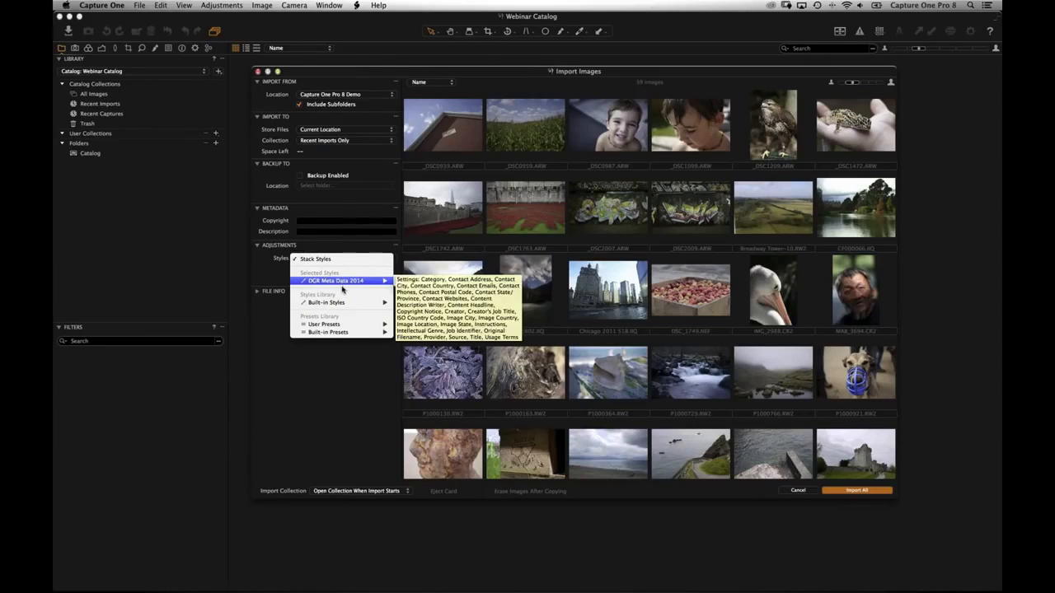
pyautogui.click(276, 275)
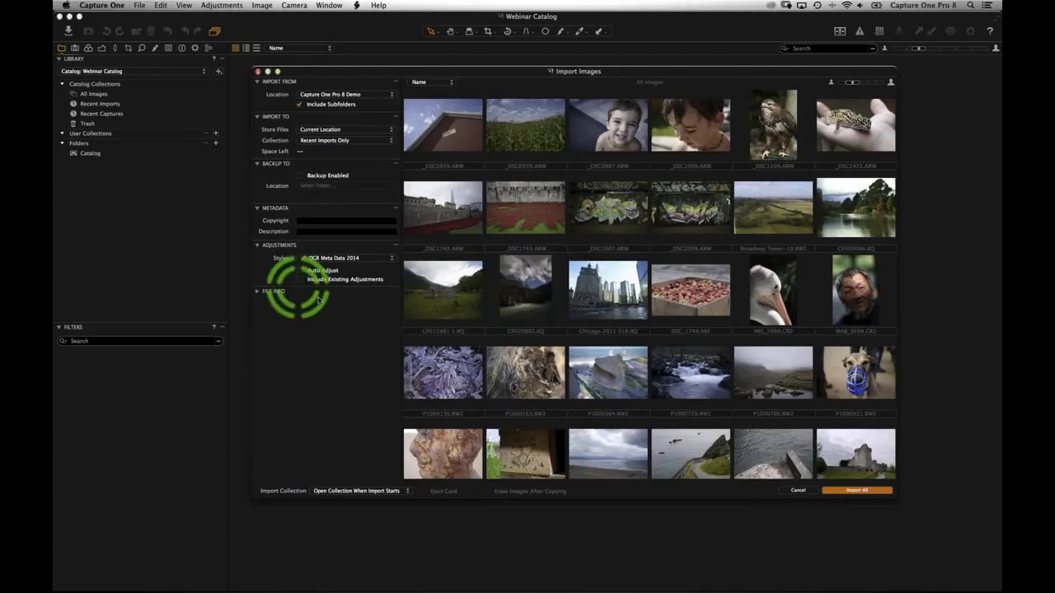
# - Import all the images and drag the progress windows out of the way
pyautogui.click(857, 490)
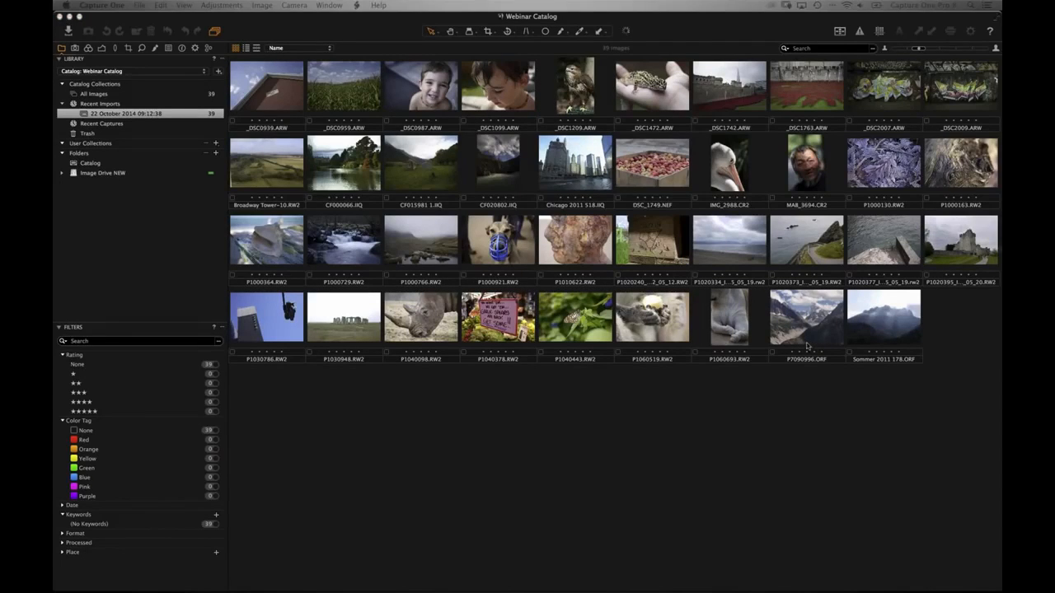
pyautogui.moveTo(790, 379); pyautogui.dragTo(789, 392)
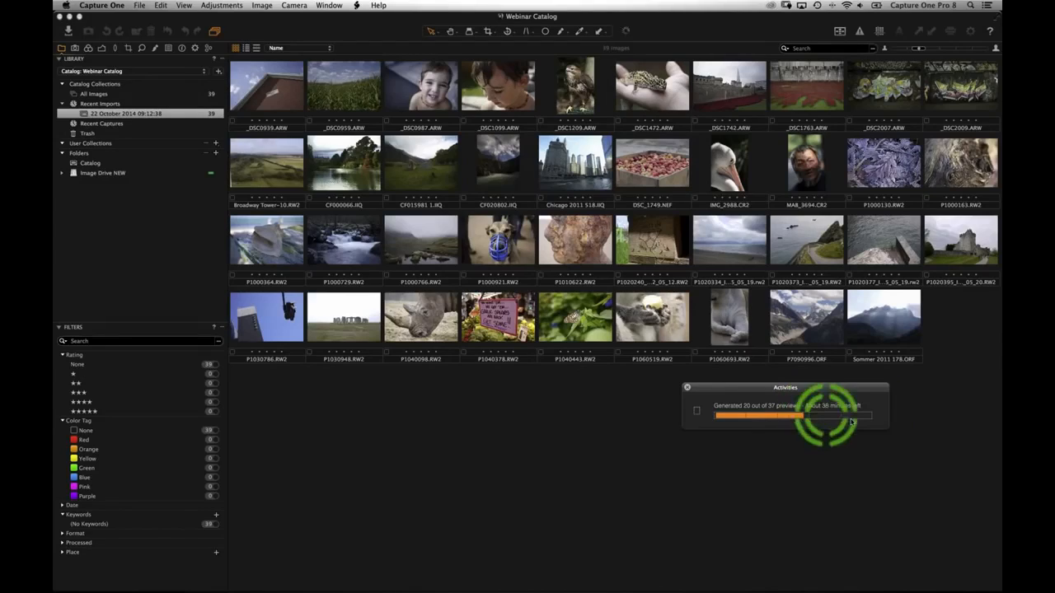
pyautogui.moveTo(751, 393); pyautogui.dragTo(1053, 490)
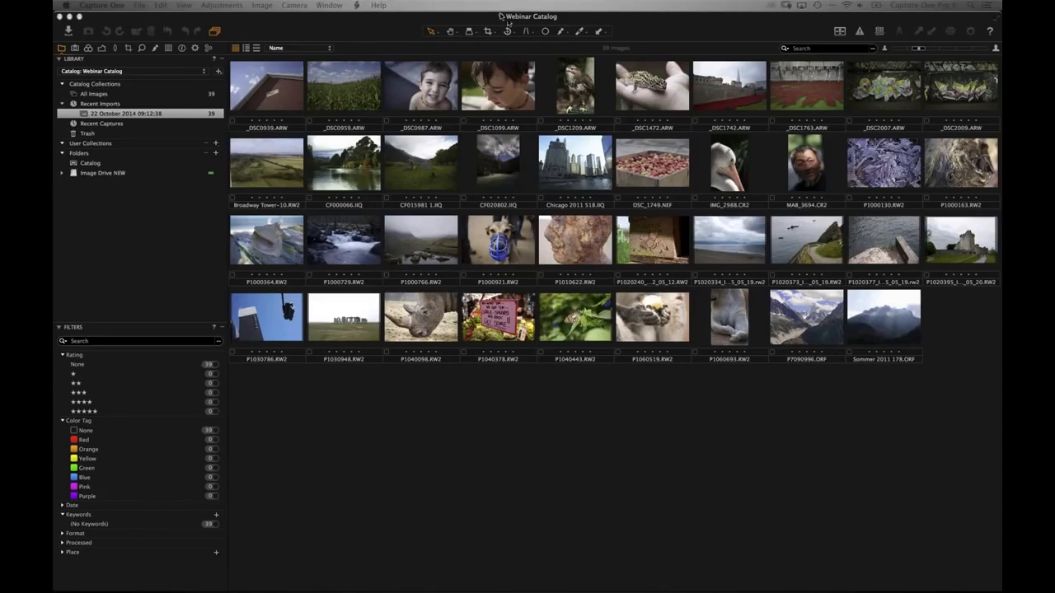
# - Select _DSC0987 in the image browser and open it in the large viewer
pyautogui.click(537, 153)
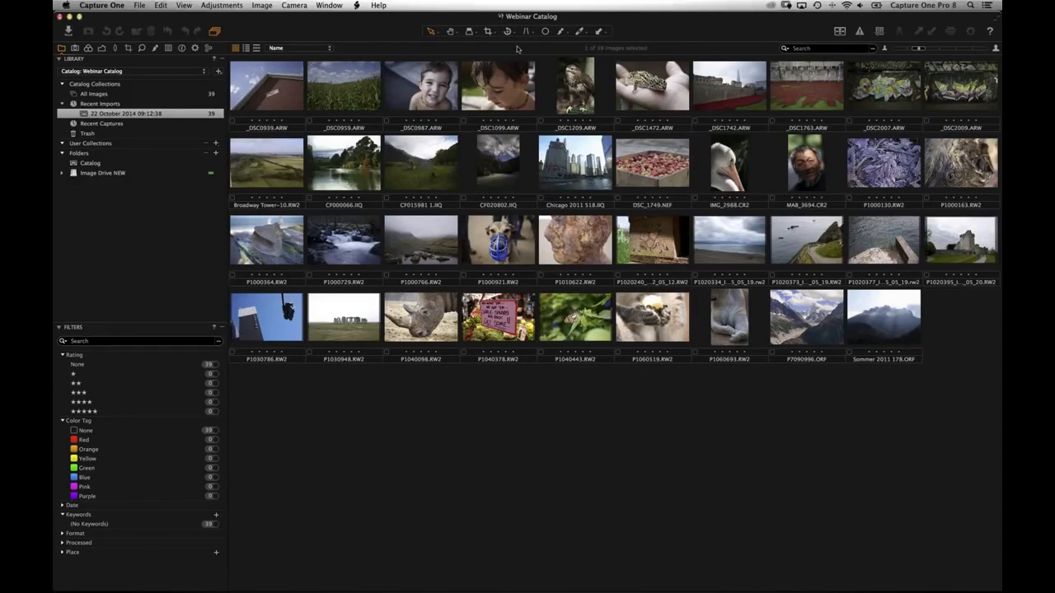
pyautogui.click(519, 37)
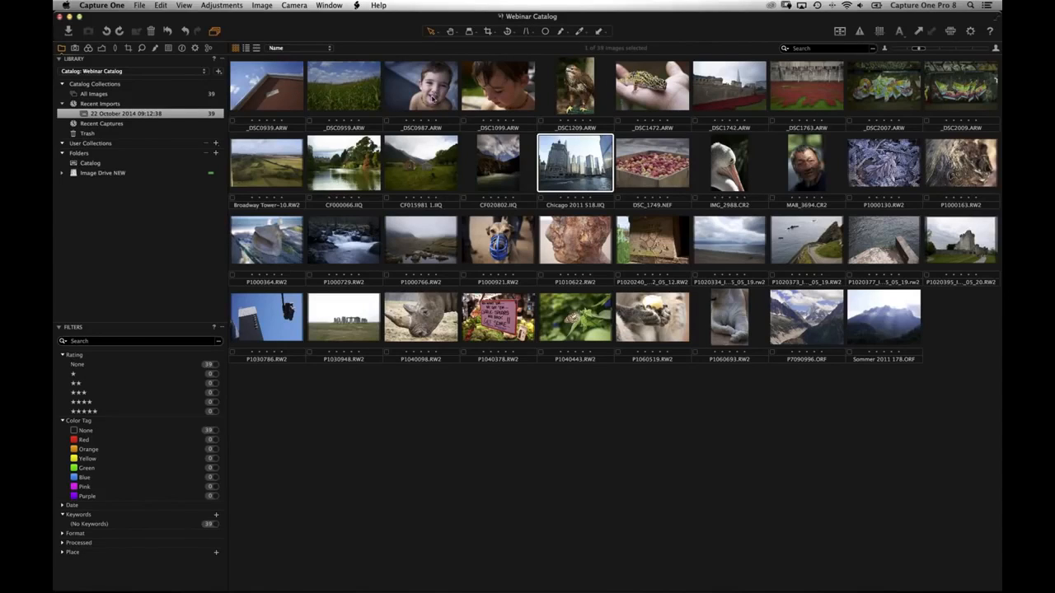
pyautogui.click(440, 105)
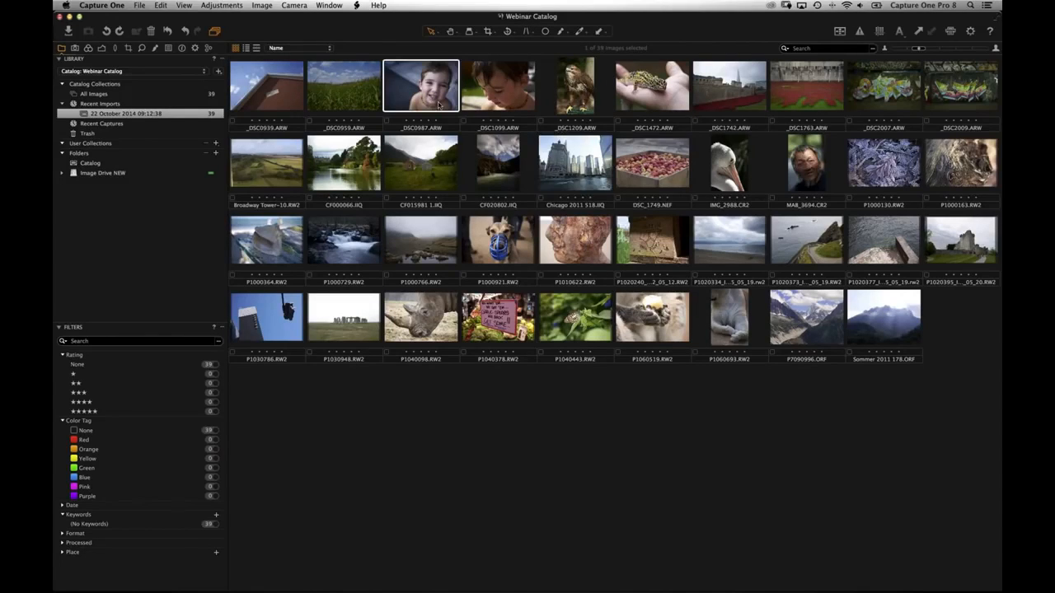
pyautogui.doubleClick(439, 105)
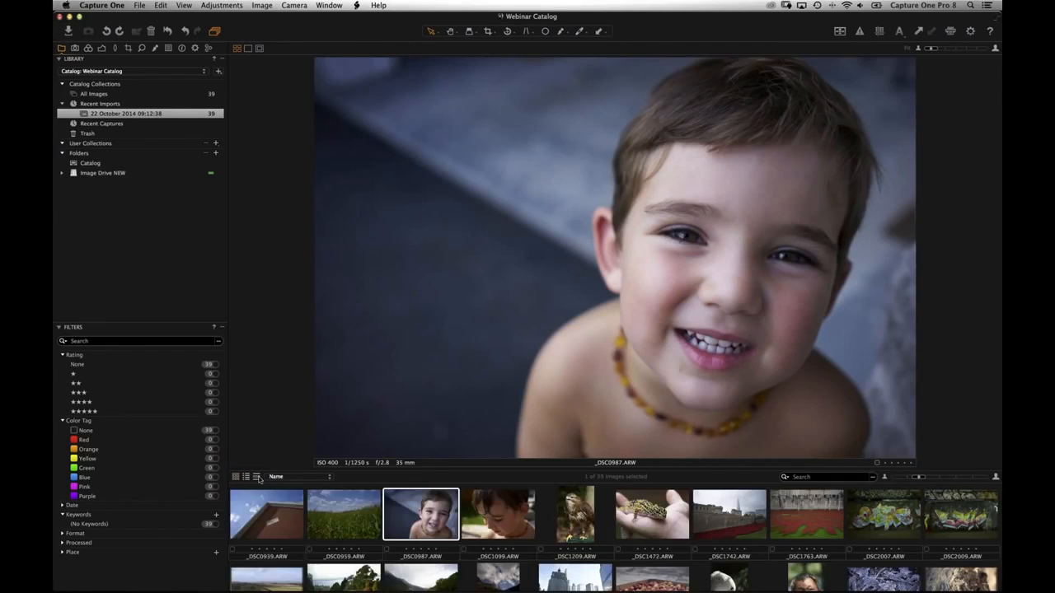
# - Toggle the browser between list and thumbnails, then step forward and back through images to _DSC1763
pyautogui.click(246, 476)
pyautogui.click(256, 477)
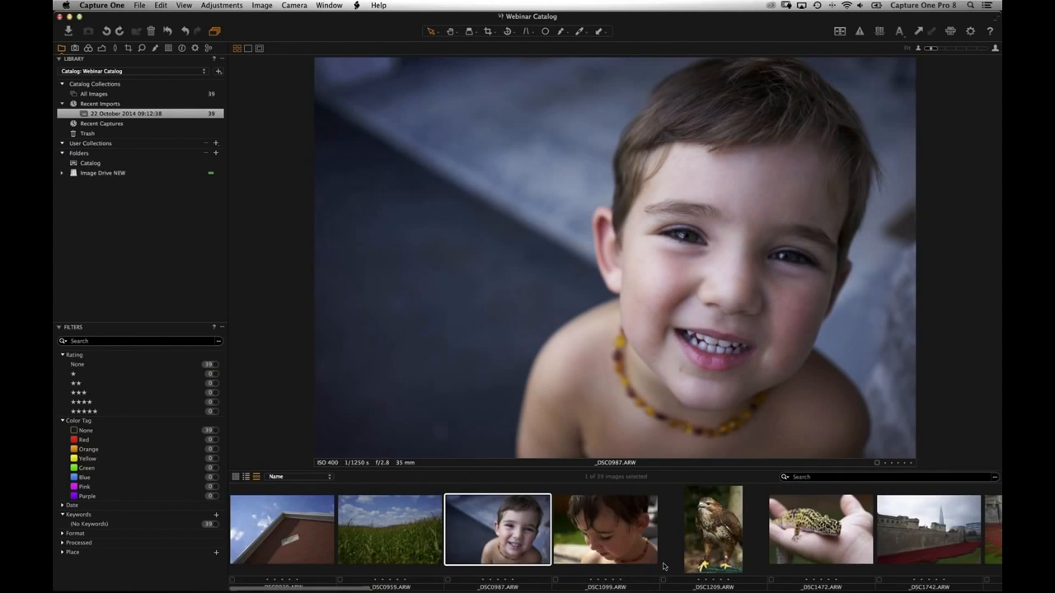
pyautogui.press('Right')
pyautogui.press('Right')
pyautogui.press('Right')
pyautogui.press('Right')
pyautogui.press('Right')
pyautogui.press('Right')
pyautogui.press('Right')
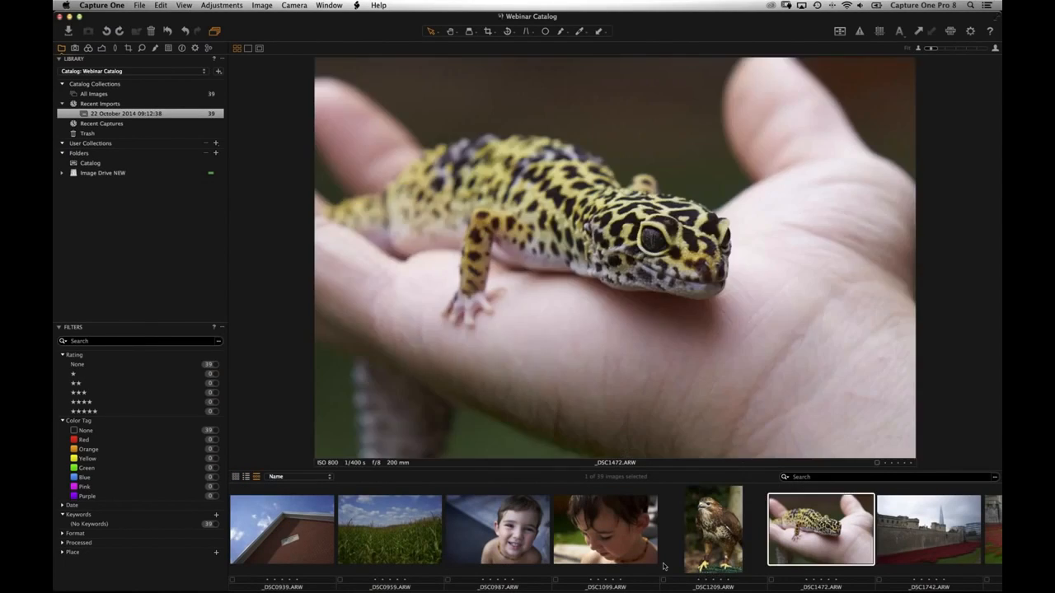
pyautogui.press('Right')
pyautogui.press('Right')
pyautogui.press('Right')
pyautogui.press('Right')
pyautogui.press('Right')
pyautogui.press('Right')
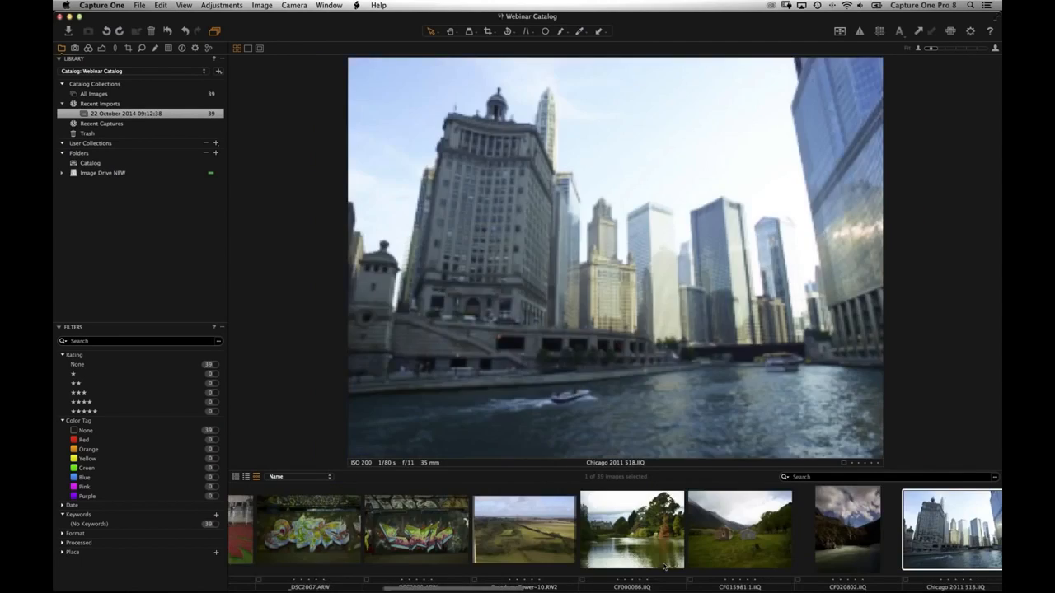
pyautogui.press('Right')
pyautogui.press('Right')
pyautogui.press('Right')
pyautogui.press('Right')
pyautogui.press('Right')
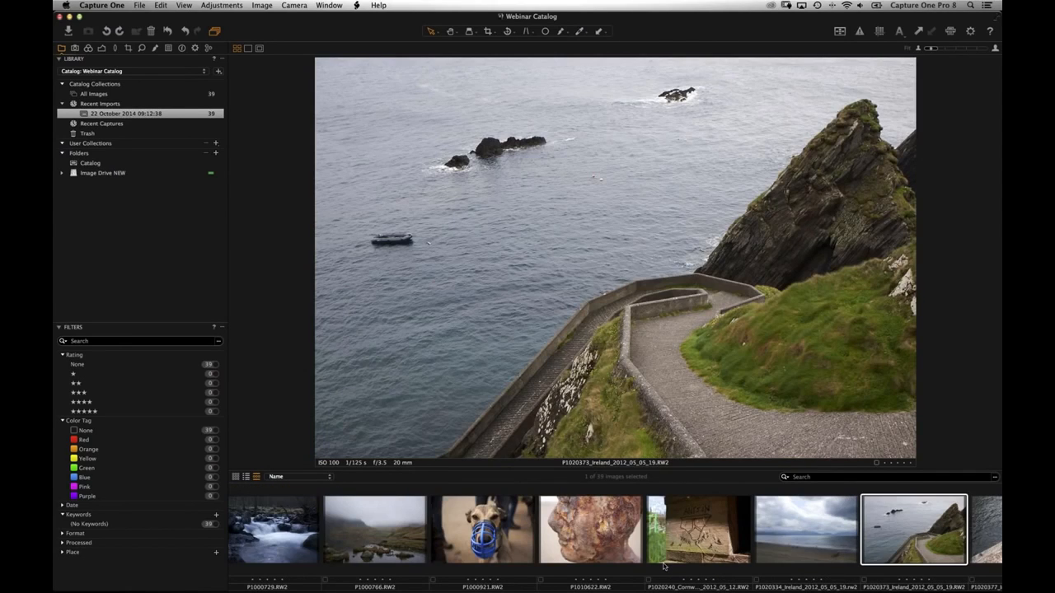
pyautogui.press('Right')
pyautogui.press('Right')
pyautogui.press('Right')
pyautogui.press('Right')
pyautogui.press('Right')
pyautogui.press('Right')
pyautogui.press('Right')
pyautogui.press('Right')
pyautogui.press('Right')
pyautogui.press('Right')
pyautogui.press('Right')
pyautogui.press('Right')
pyautogui.press('Right')
pyautogui.press('Right')
pyautogui.press('Right')
pyautogui.press('Right')
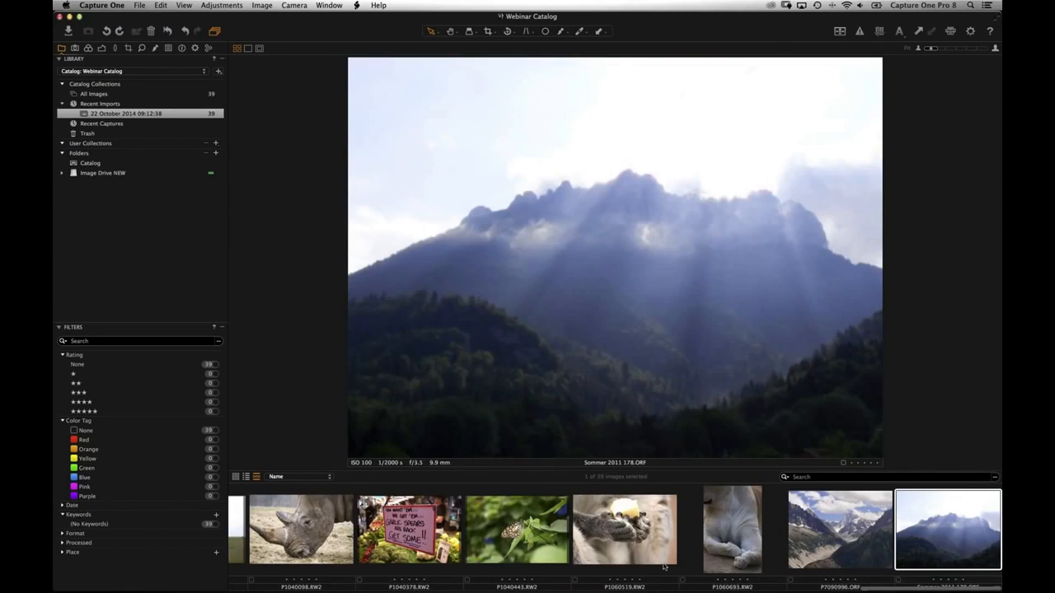
pyautogui.press('Left')
pyautogui.press('Left')
pyautogui.press('Left')
pyautogui.press('Left')
pyautogui.press('Left')
pyautogui.press('Left')
pyautogui.press('Left')
pyautogui.press('Left')
pyautogui.press('Left')
pyautogui.press('Left')
pyautogui.press('Left')
pyautogui.press('Left')
pyautogui.press('Left')
pyautogui.press('Left')
pyautogui.press('Left')
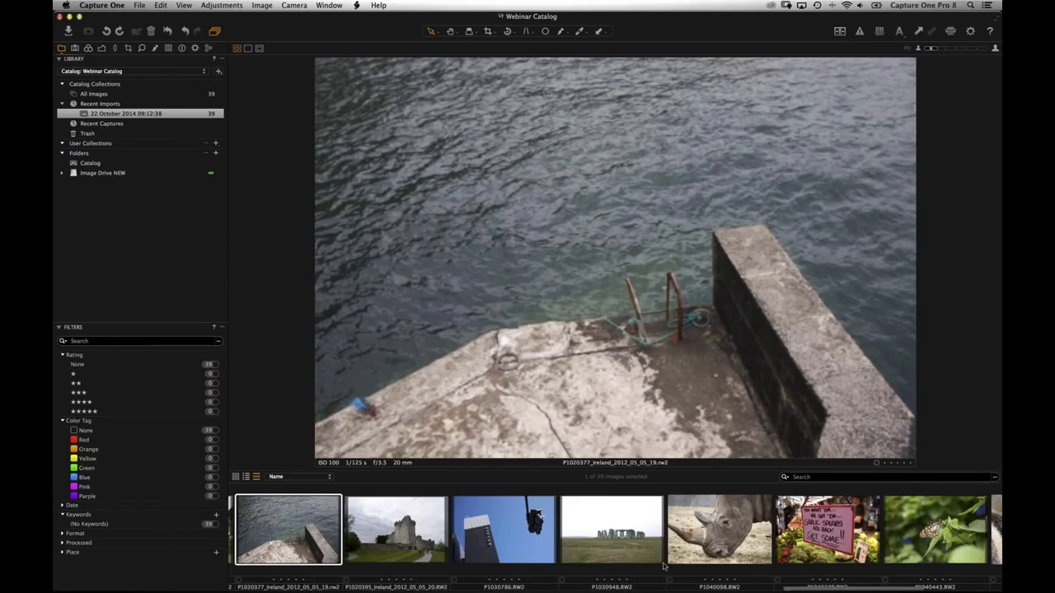
pyautogui.press('Left')
pyautogui.press('Left')
pyautogui.press('Left')
pyautogui.press('Left')
pyautogui.press('Left')
pyautogui.press('Left')
pyautogui.press('Left')
pyautogui.press('Left')
pyautogui.press('Left')
pyautogui.press('Left')
pyautogui.press('Left')
pyautogui.press('Left')
pyautogui.press('Left')
pyautogui.press('Left')
pyautogui.press('Left')
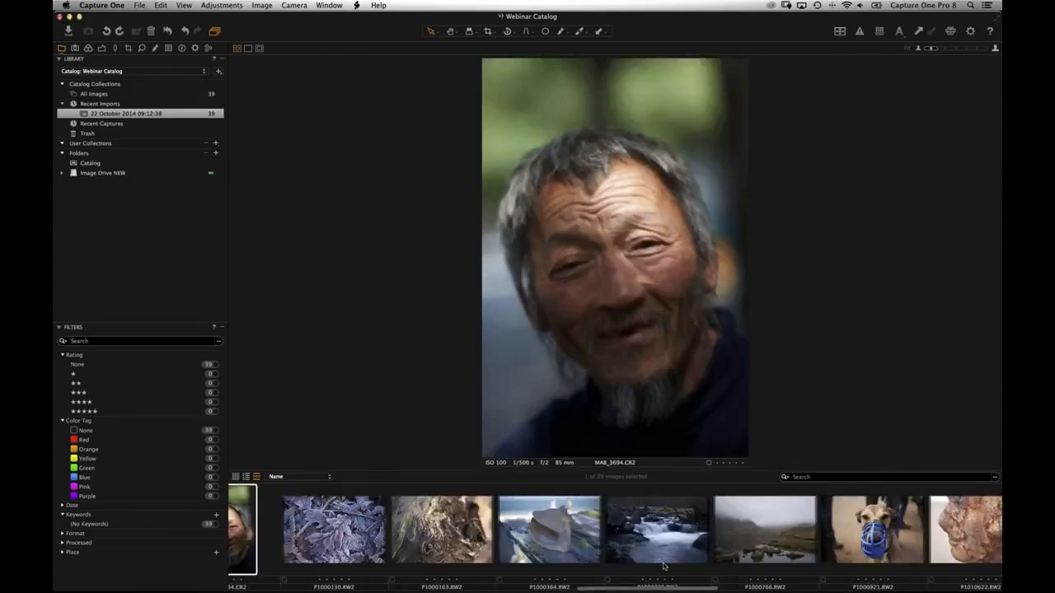
pyautogui.press('Left')
pyautogui.press('Left')
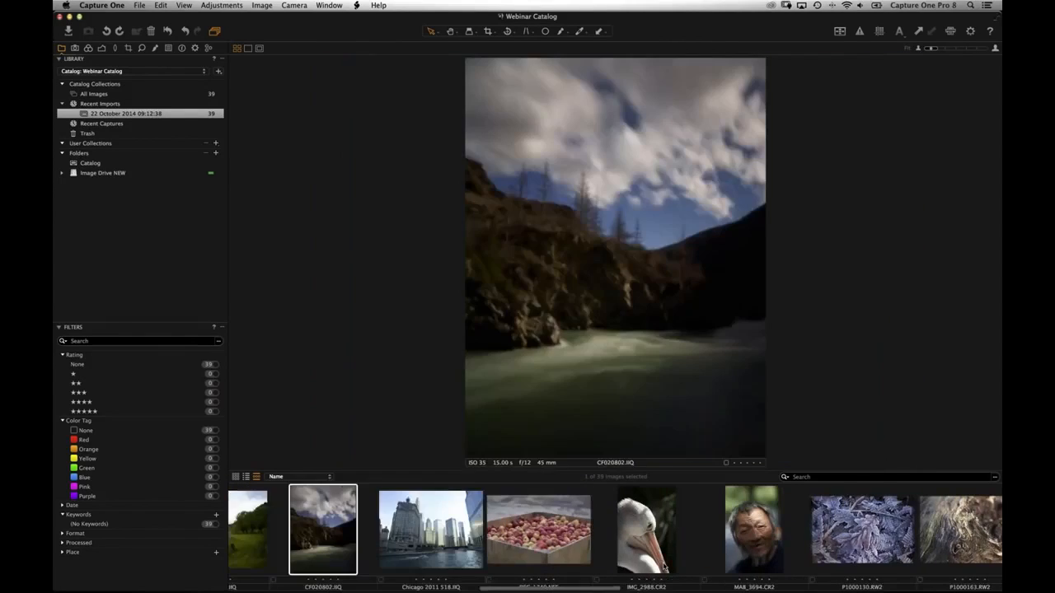
pyautogui.press('Left')
pyautogui.press('Left')
pyautogui.press('Left')
pyautogui.press('Left')
pyautogui.press('Left')
pyautogui.press('Left')
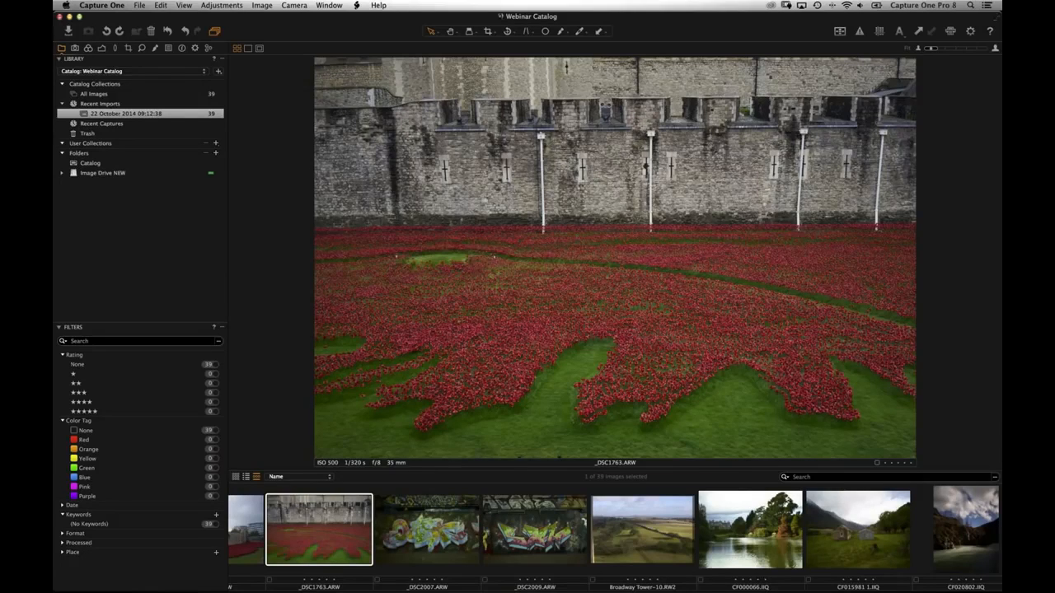
# - Look over the Import window and the Auto Adjust settings list, closing both unchanged
pyautogui.click(69, 30)
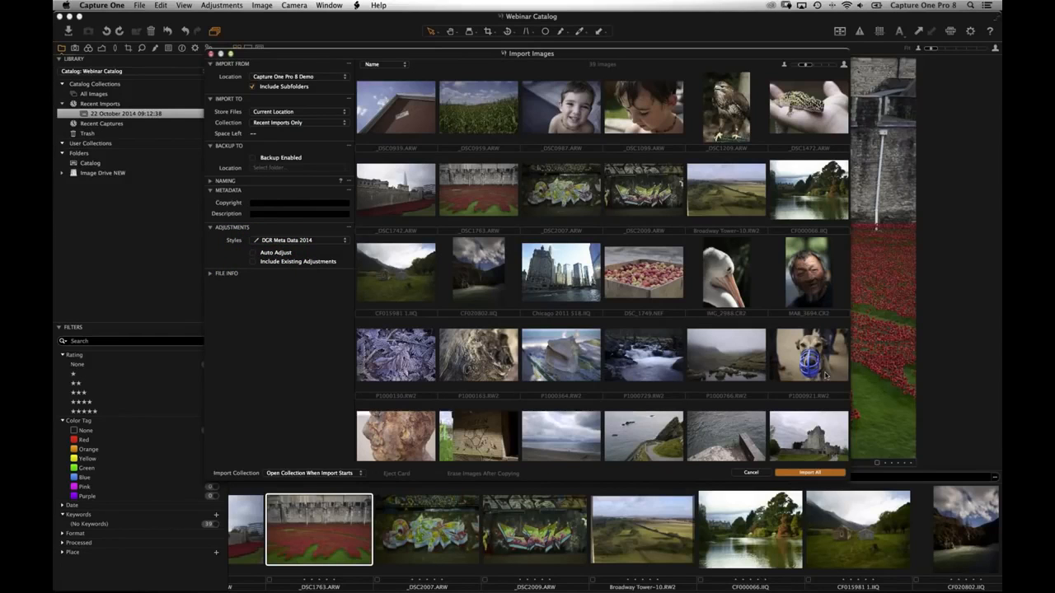
pyautogui.click(211, 53)
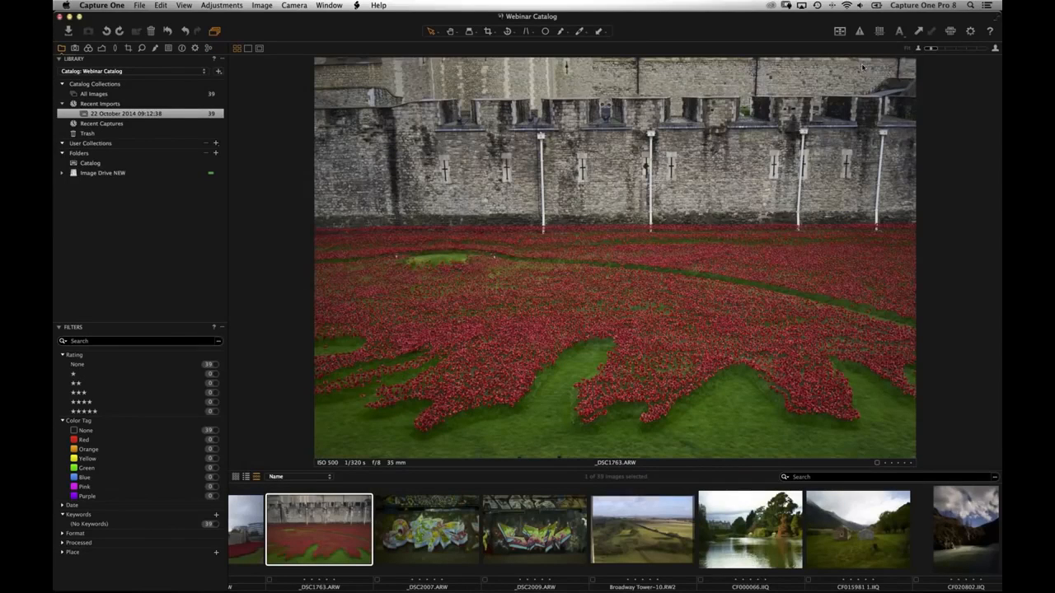
pyautogui.click(899, 31)
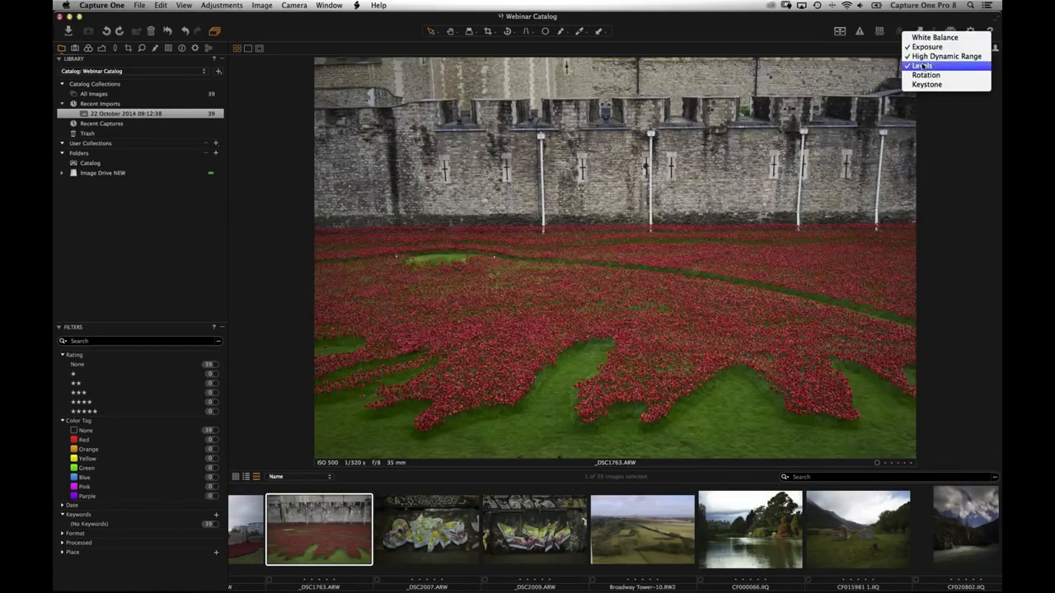
pyautogui.click(641, 203)
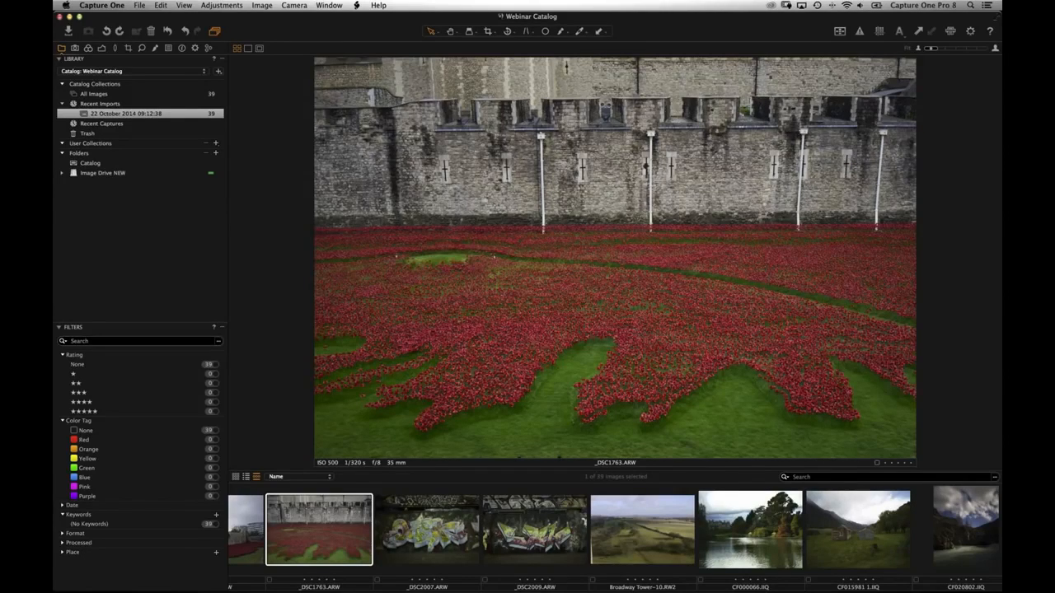
# - Return to the thumbnail grid and enlarge the thumbnails to six per row
pyautogui.press('super+alt+v')
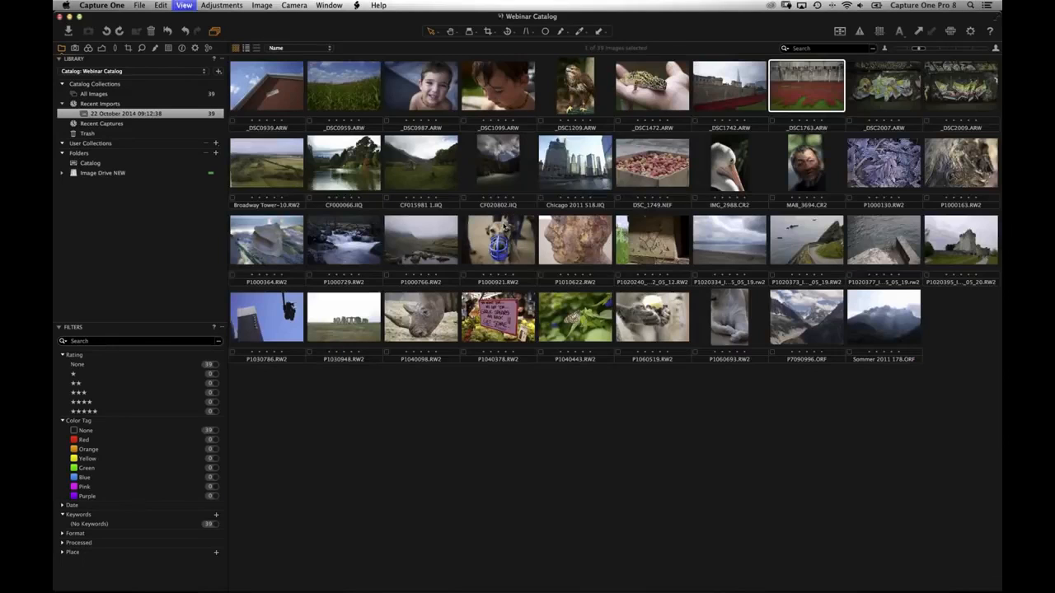
pyautogui.click(941, 48)
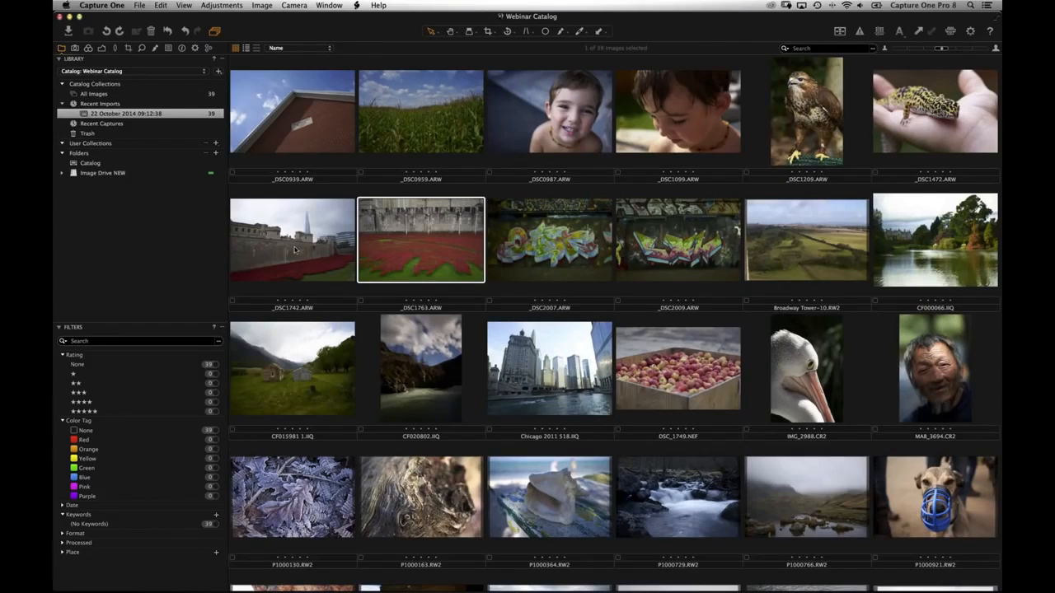
# - Open _DSC1742 large, scroll its Metadata panel, then view _DSC1763 and return to _DSC1742
pyautogui.doubleClick(309, 270)
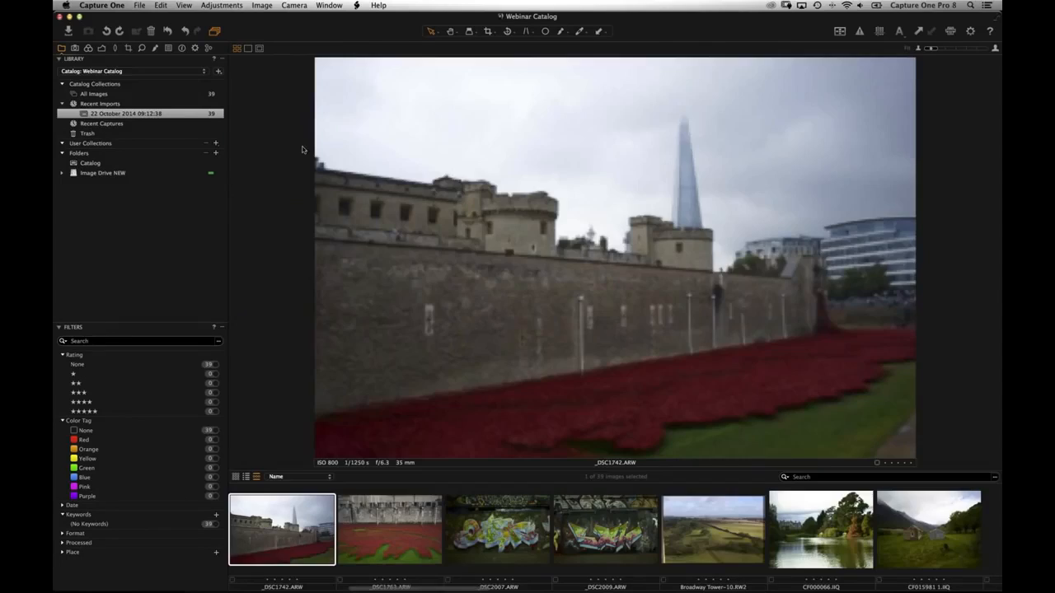
pyautogui.click(212, 80)
pyautogui.click(183, 49)
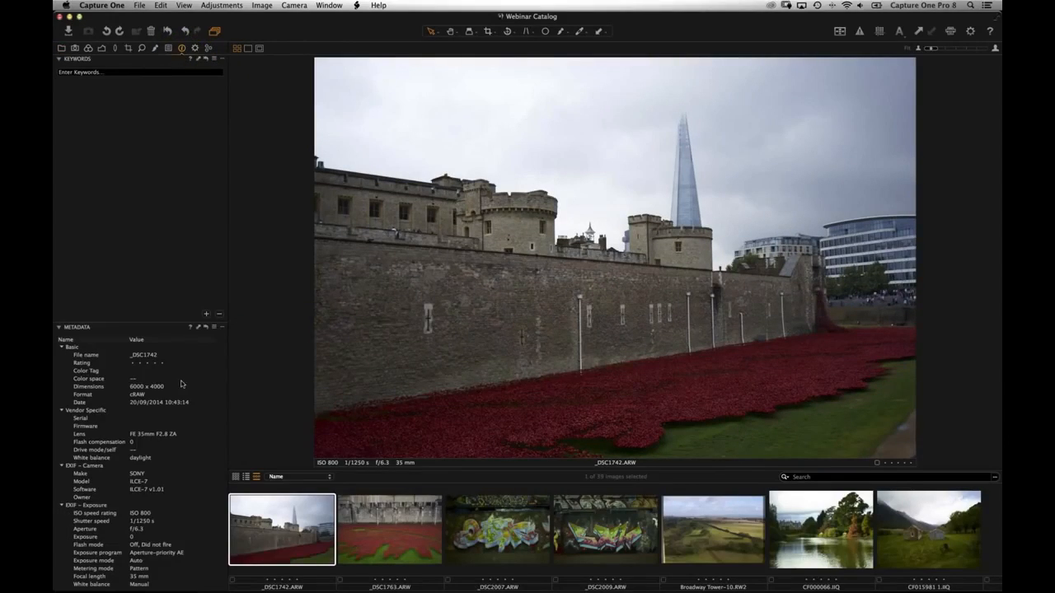
pyautogui.click(183, 49)
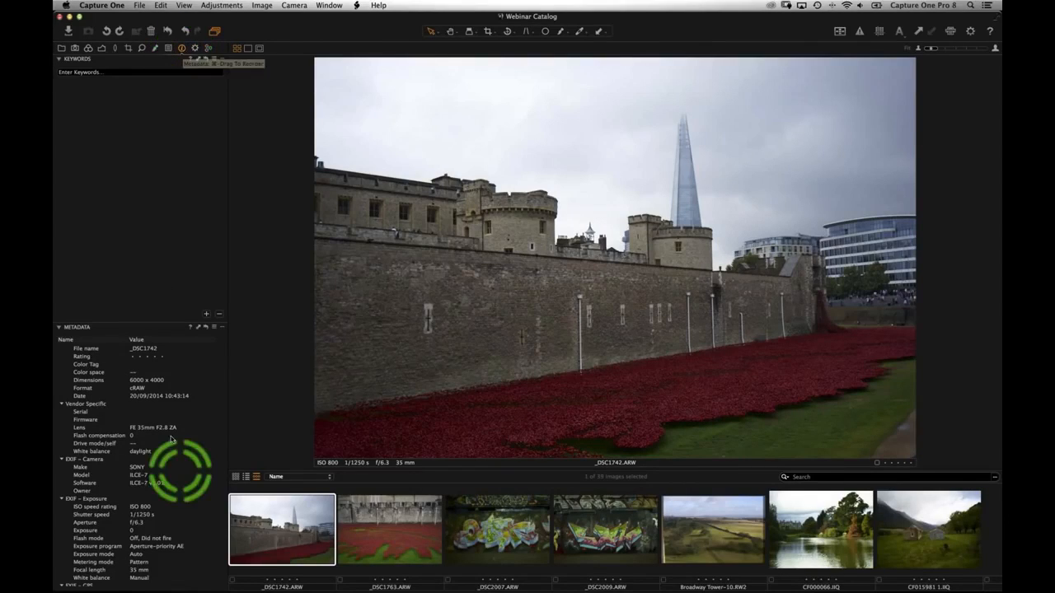
pyautogui.scroll(-10, 171, 438)
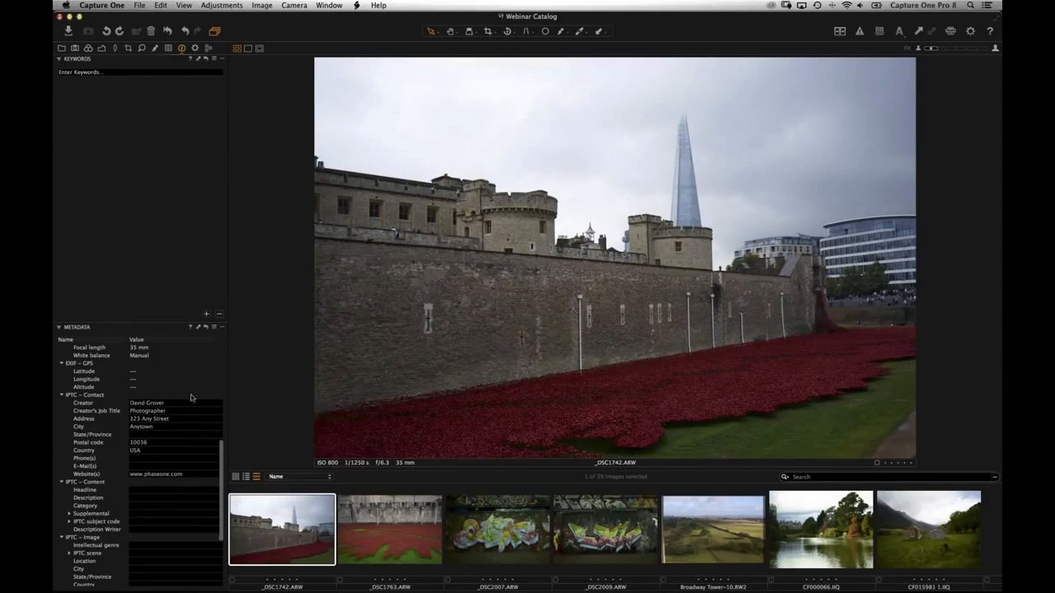
pyautogui.click(340, 536)
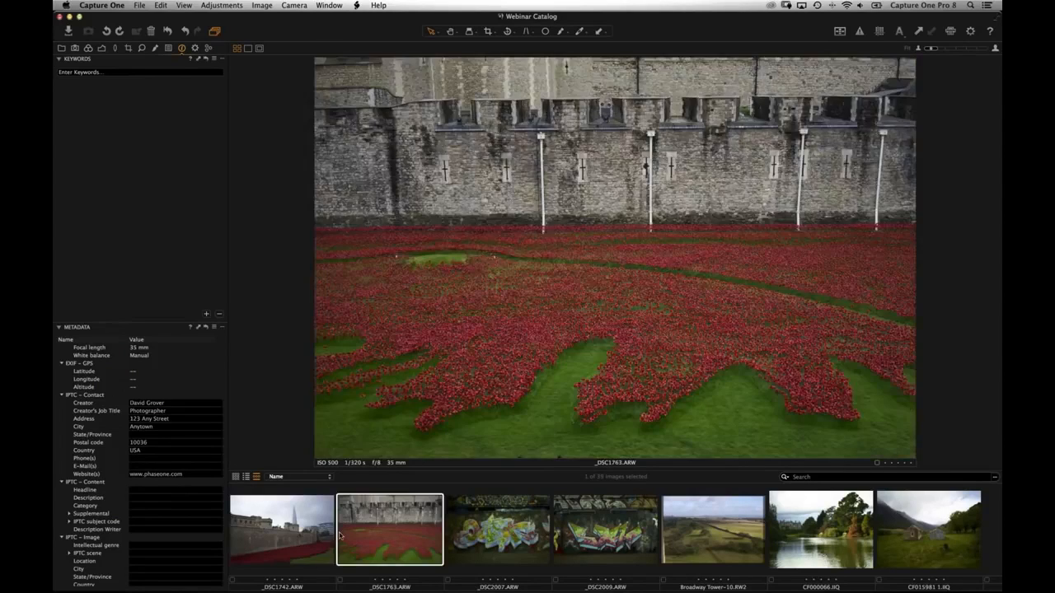
pyautogui.press('Left')
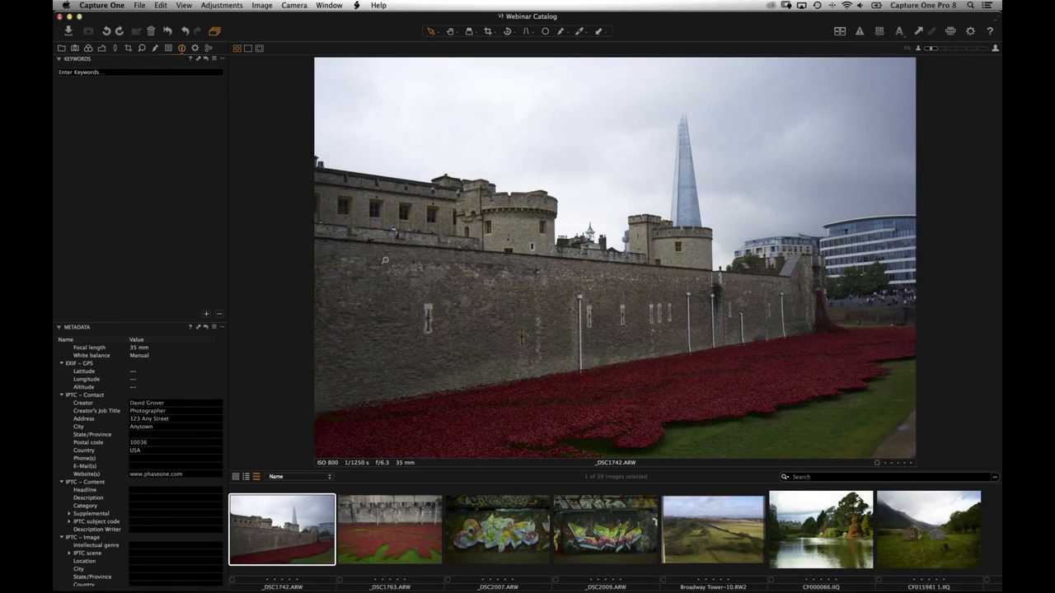
# - Return to the grid, scroll back to the top, and open _DSC0939 in the viewer
pyautogui.press('super+alt+v')
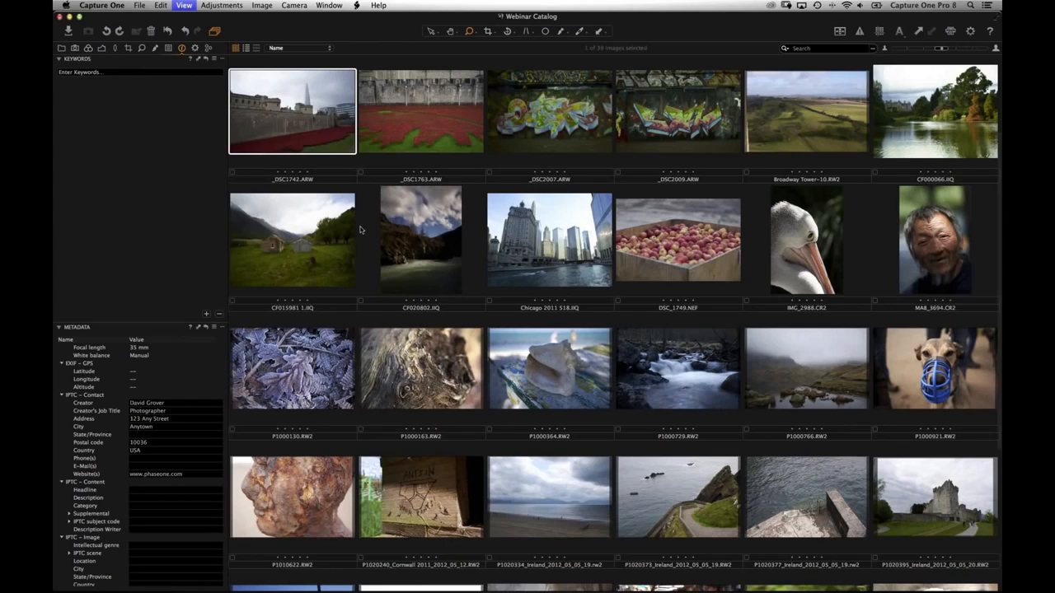
pyautogui.scroll(-3, 453, 230)
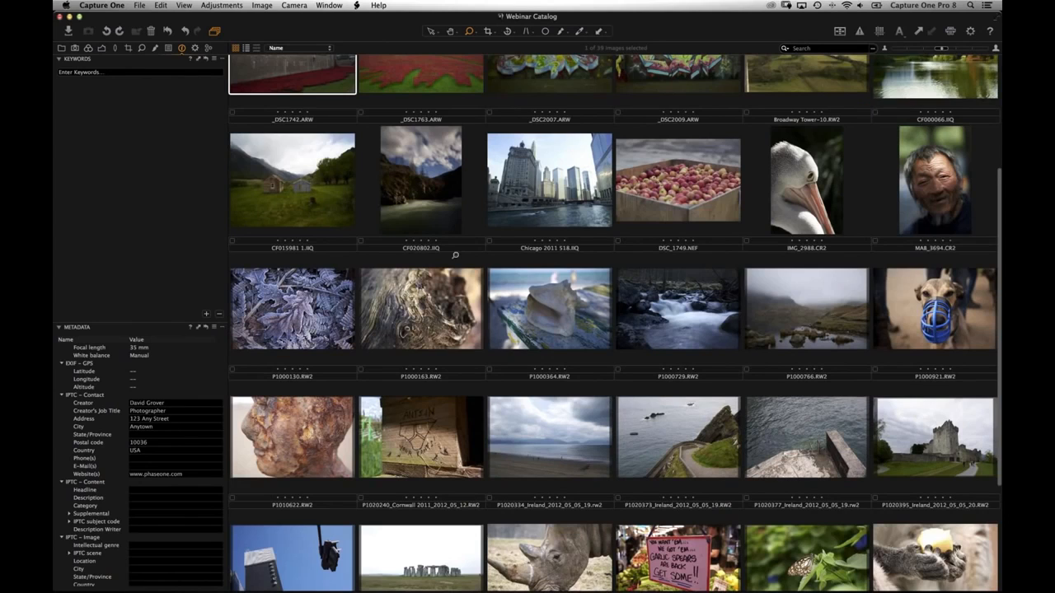
pyautogui.scroll(-3, 455, 255)
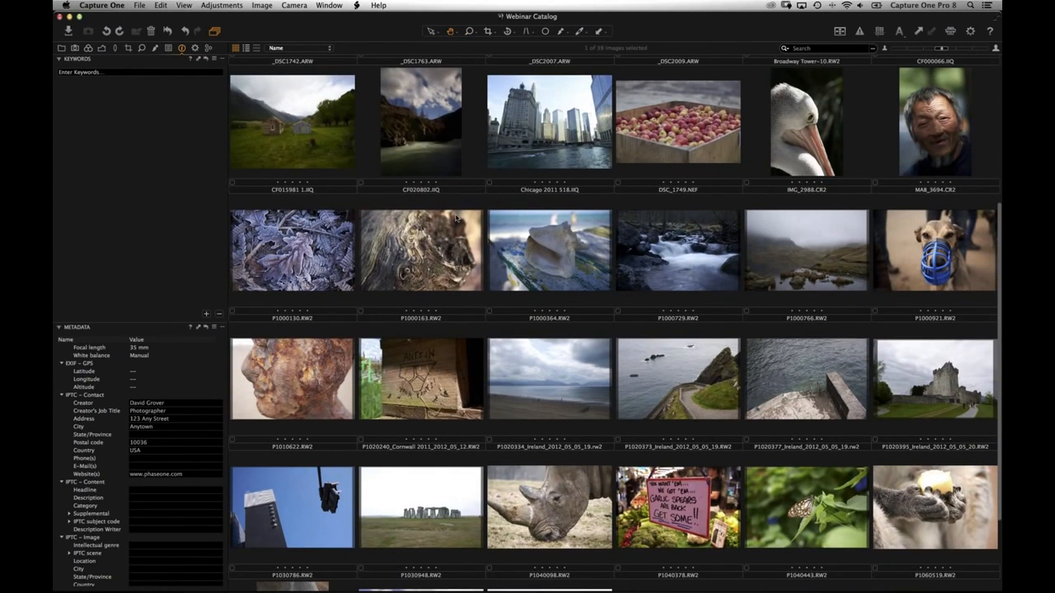
pyautogui.scroll(-6, 455, 217)
pyautogui.scroll(18, 464, 278)
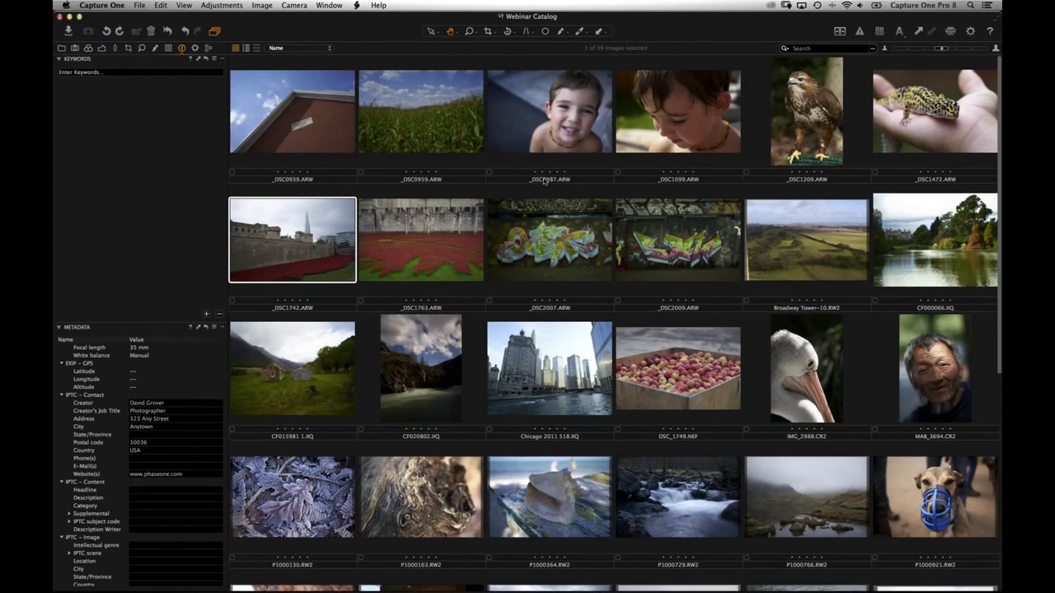
pyautogui.click(311, 142)
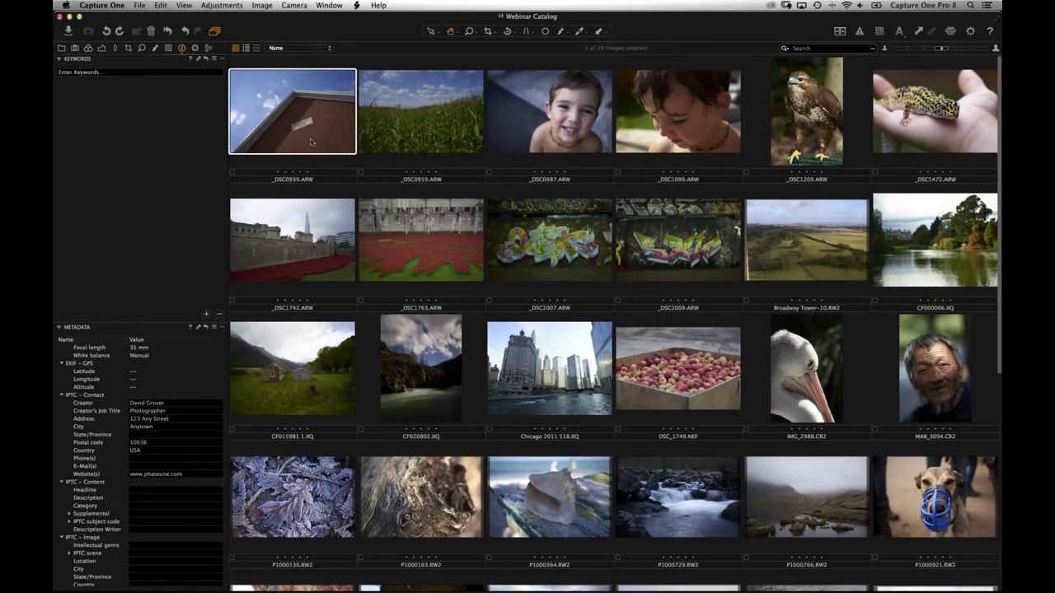
pyautogui.doubleClick(313, 143)
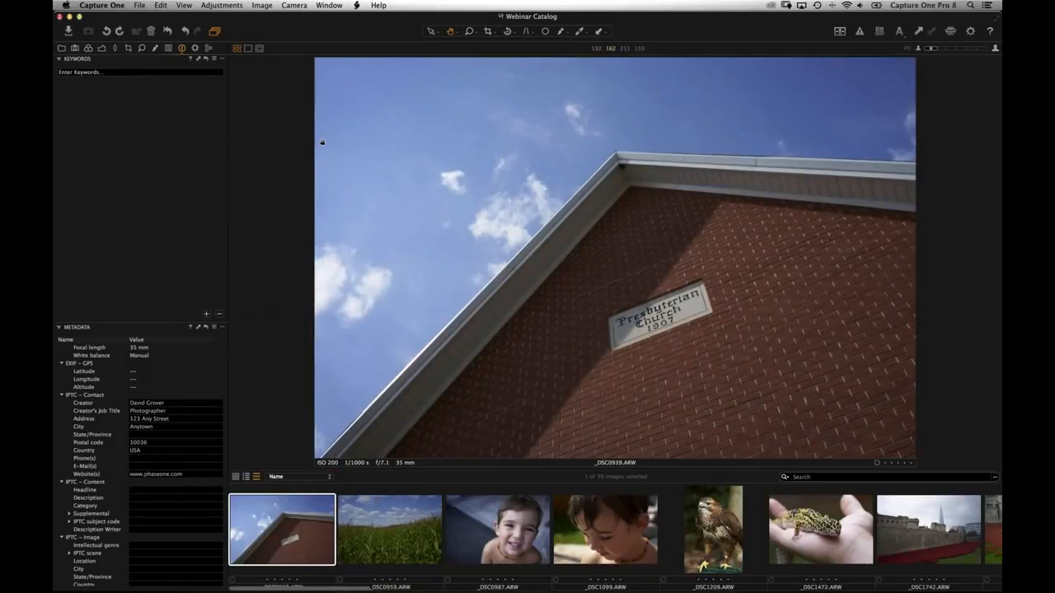
# - Raise the church photo's exposure to 0.38 and inspect the eave at 100% zoom
pyautogui.click(102, 47)
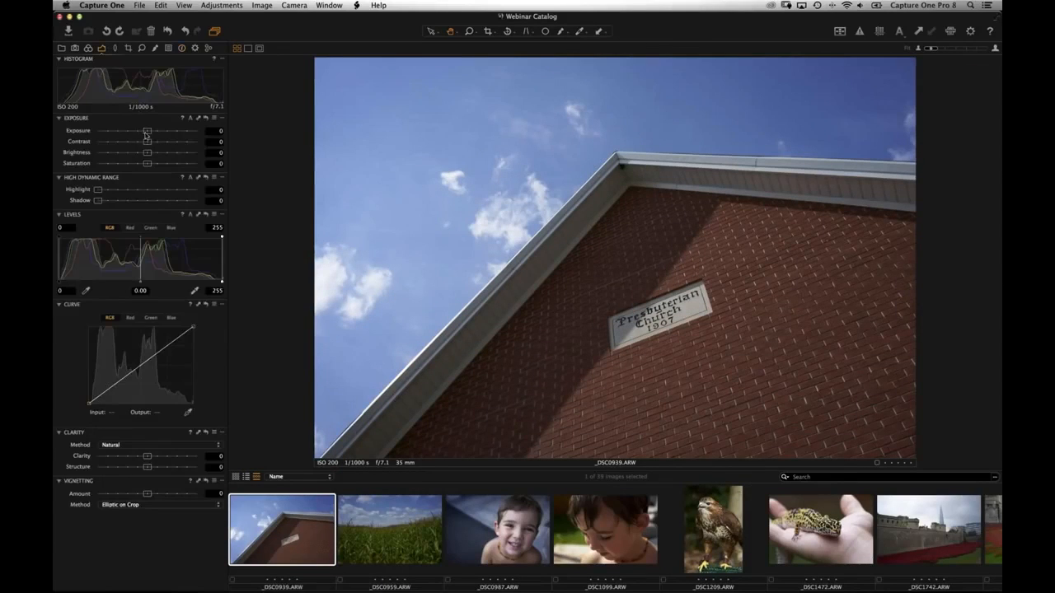
pyautogui.moveTo(147, 131); pyautogui.dragTo(152, 132)
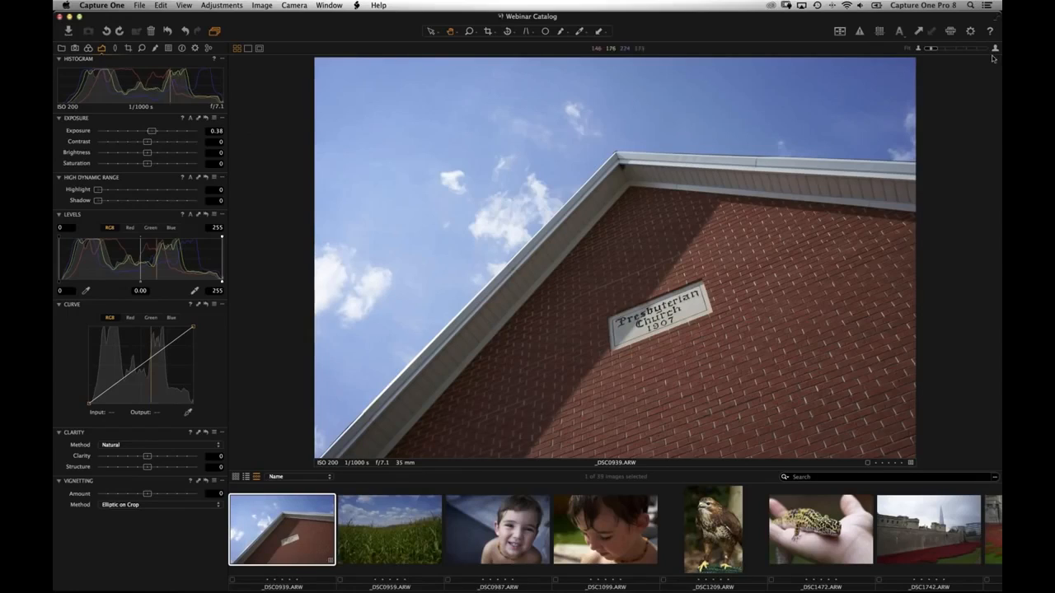
pyautogui.doubleClick(549, 285)
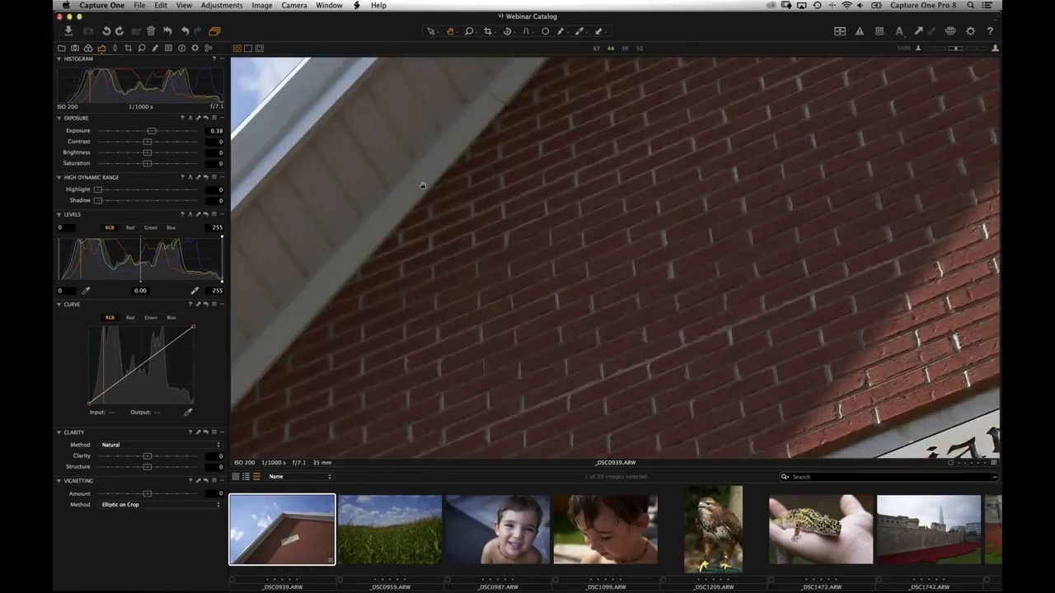
pyautogui.moveTo(421, 184); pyautogui.dragTo(680, 248)
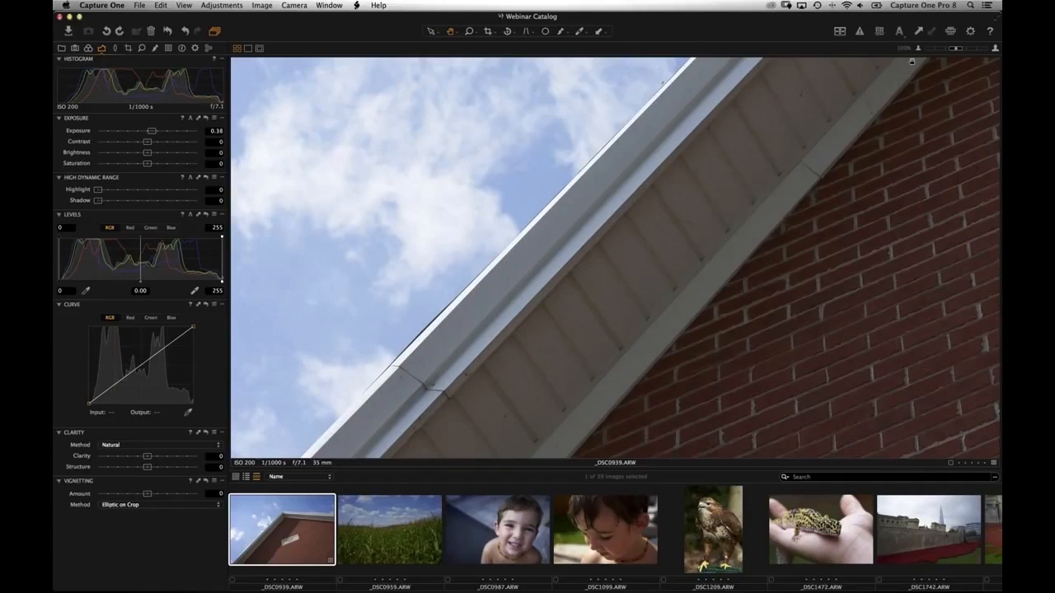
pyautogui.press('super+0')
# - Browse _DSC0987, _DSC1099, _DSC1209 and the gecko _DSC1472 at 100%, then return to the grid
pyautogui.click(476, 536)
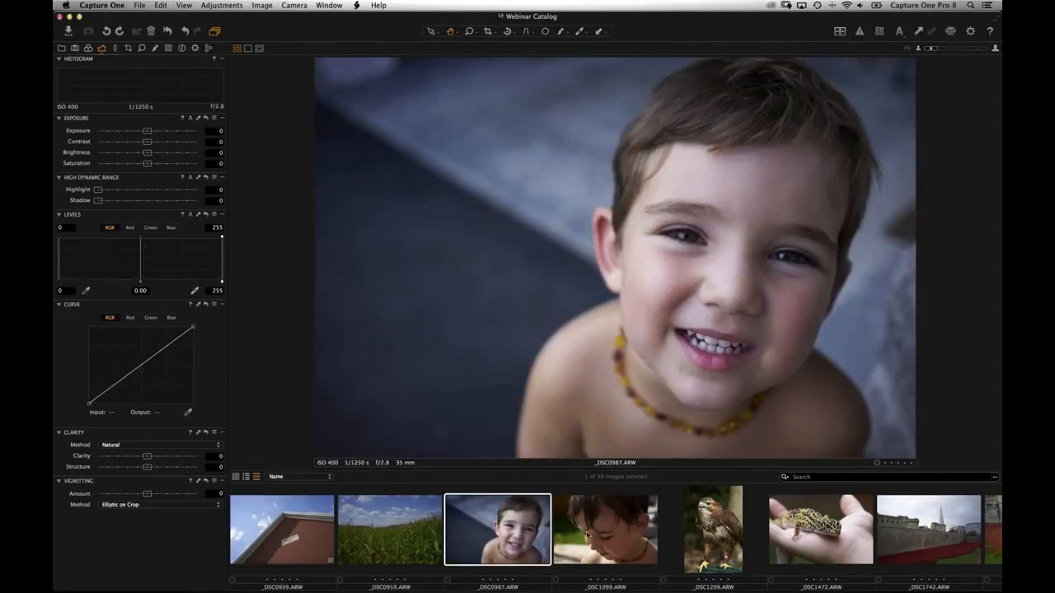
pyautogui.click(595, 532)
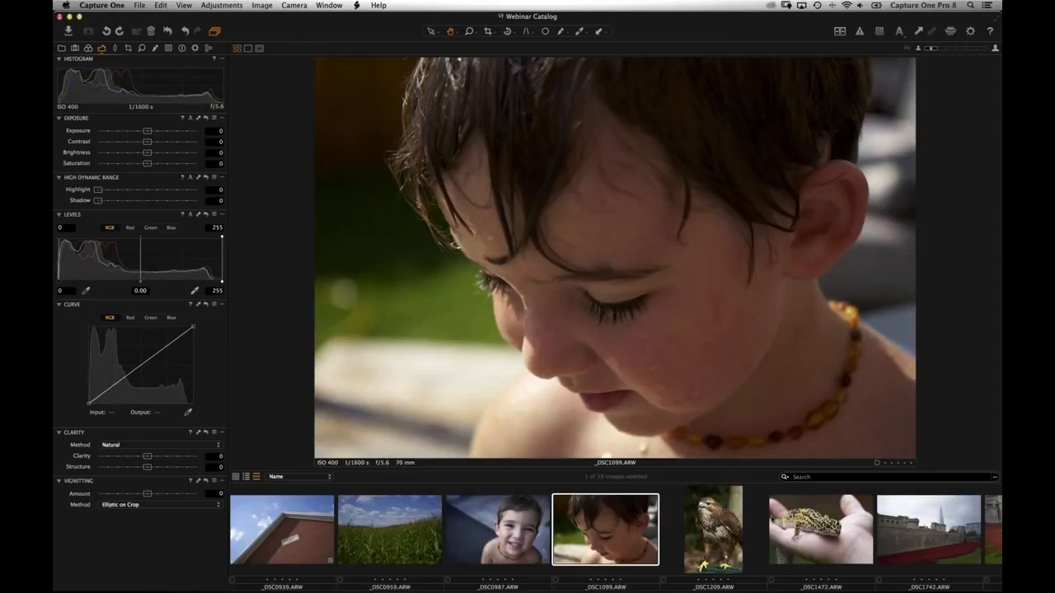
pyautogui.click(707, 527)
pyautogui.press('Right')
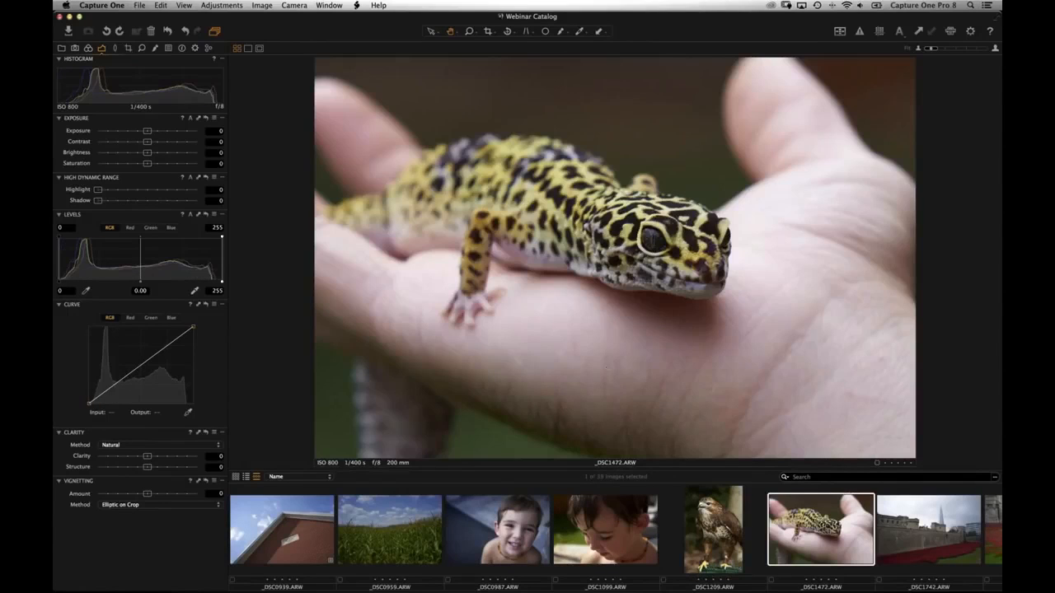
pyautogui.click(655, 264)
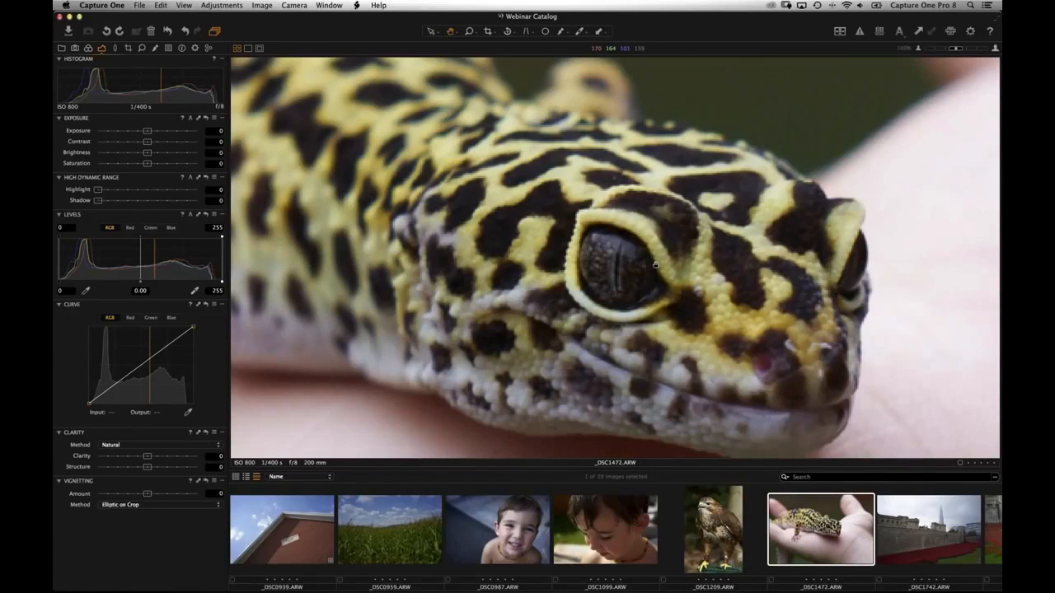
pyautogui.moveTo(642, 346); pyautogui.dragTo(632, 293)
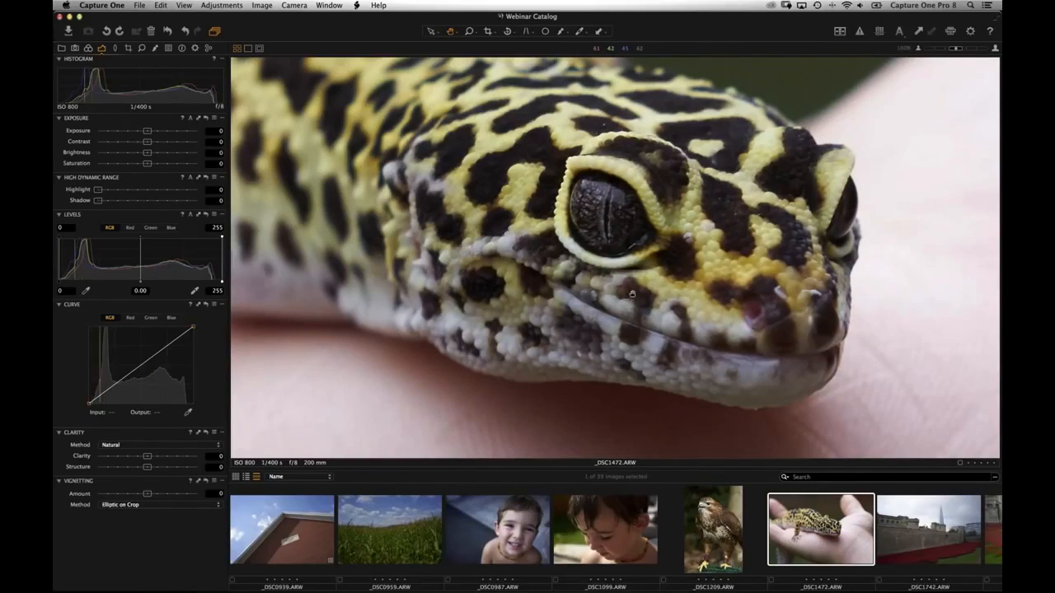
pyautogui.click(579, 218)
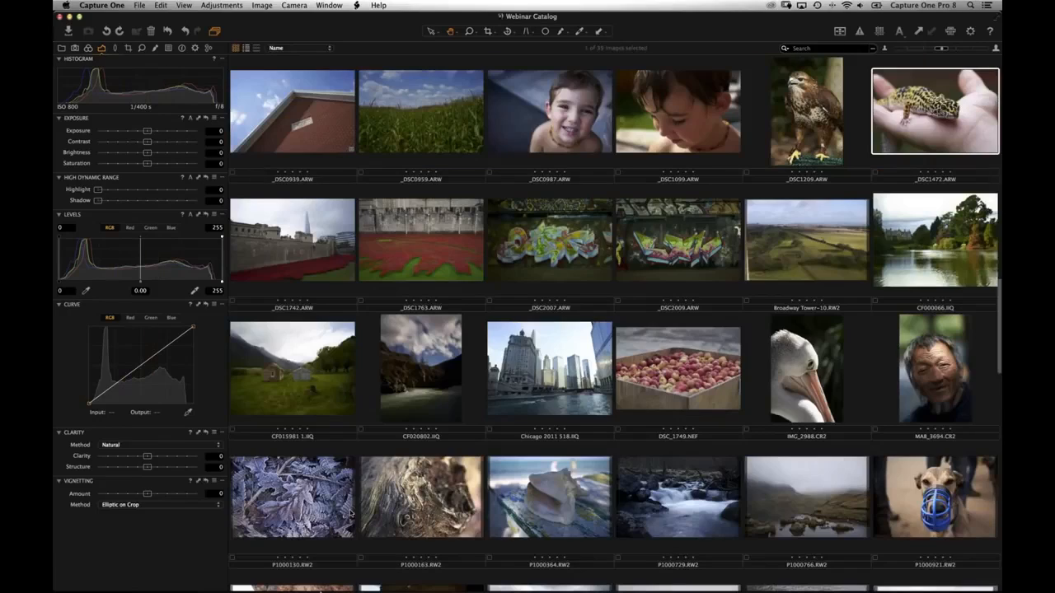
pyautogui.press('alt+super+v')
# - Eject the Image Drive in Finder, then check the offline badge on _DSC1742 in Capture One
pyautogui.moveTo(387, 588)
pyautogui.click(389, 570)
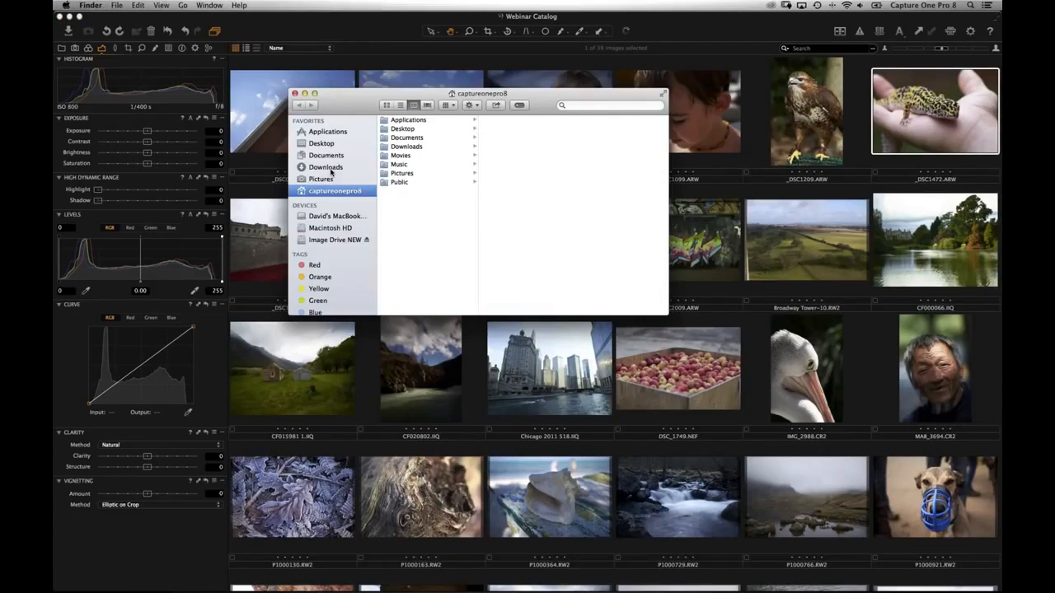
pyautogui.click(367, 239)
pyautogui.click(292, 350)
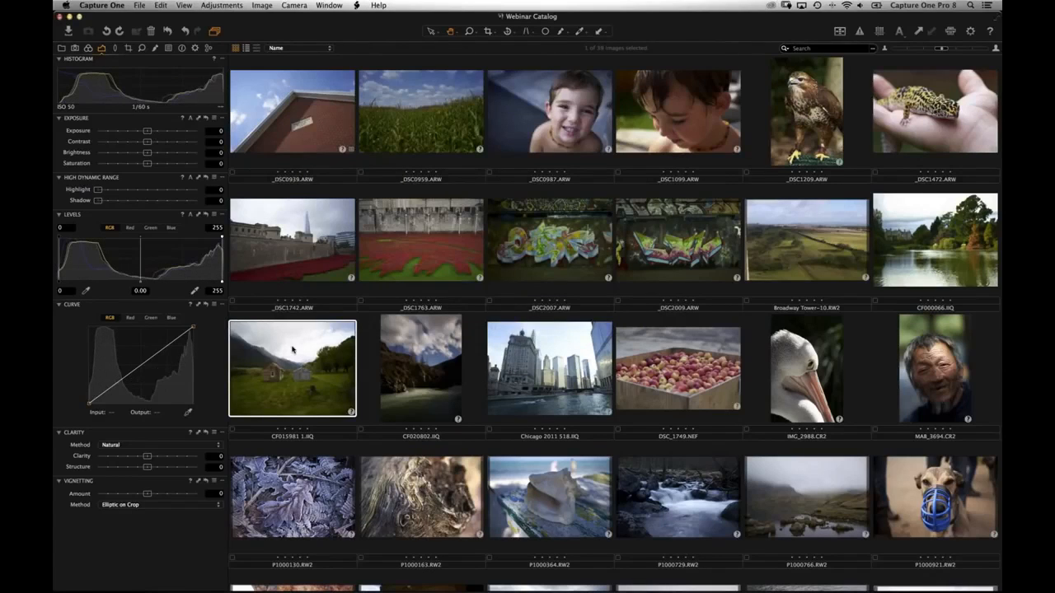
pyautogui.click(350, 278)
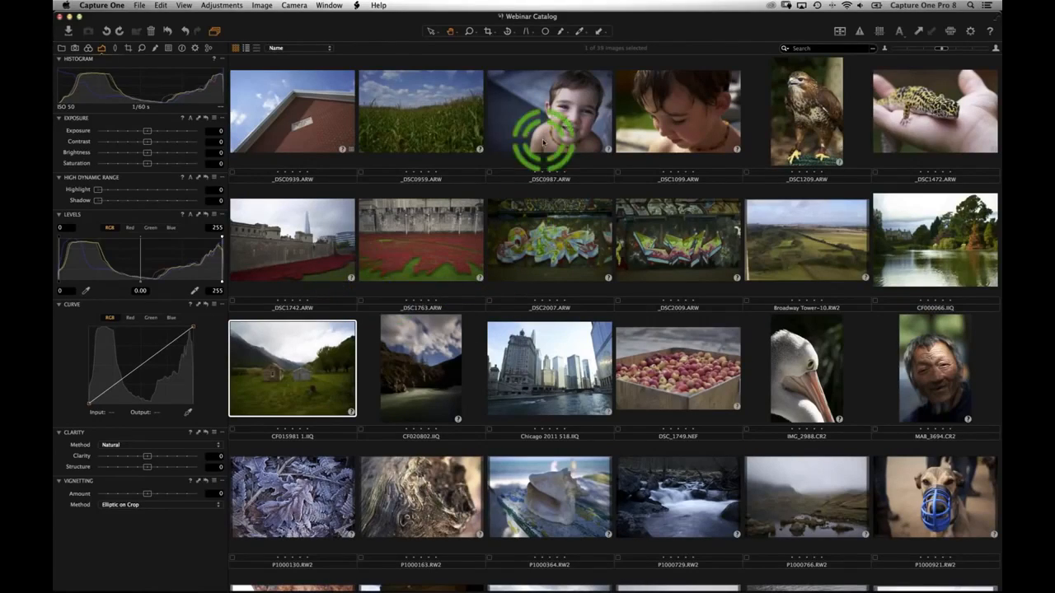
# - Open the _DSC1742 castle photo and set exposure 0.76 and highlight 42
pyautogui.doubleClick(323, 252)
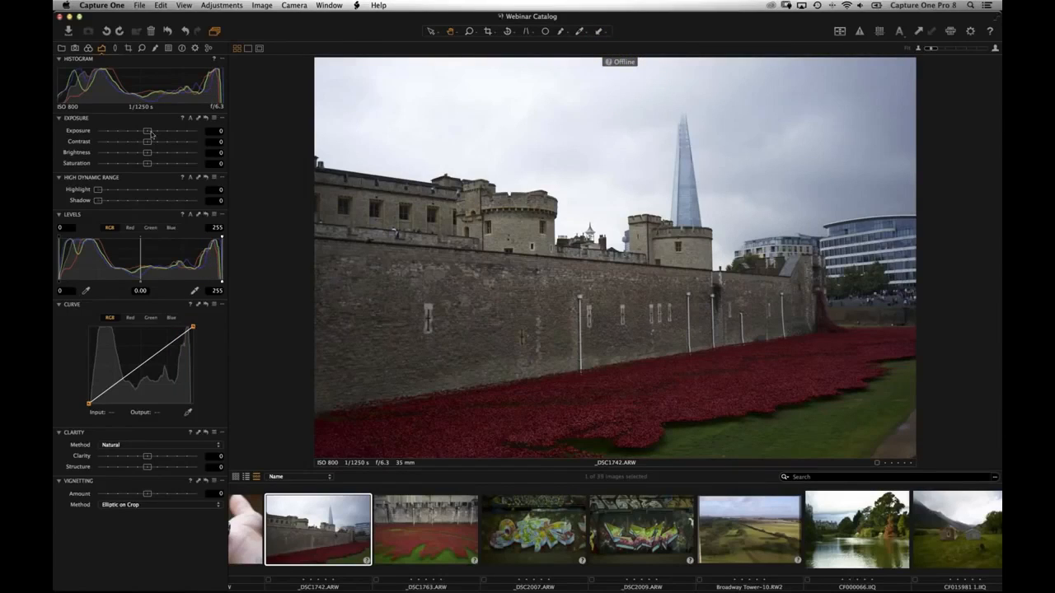
pyautogui.moveTo(150, 131); pyautogui.dragTo(157, 131)
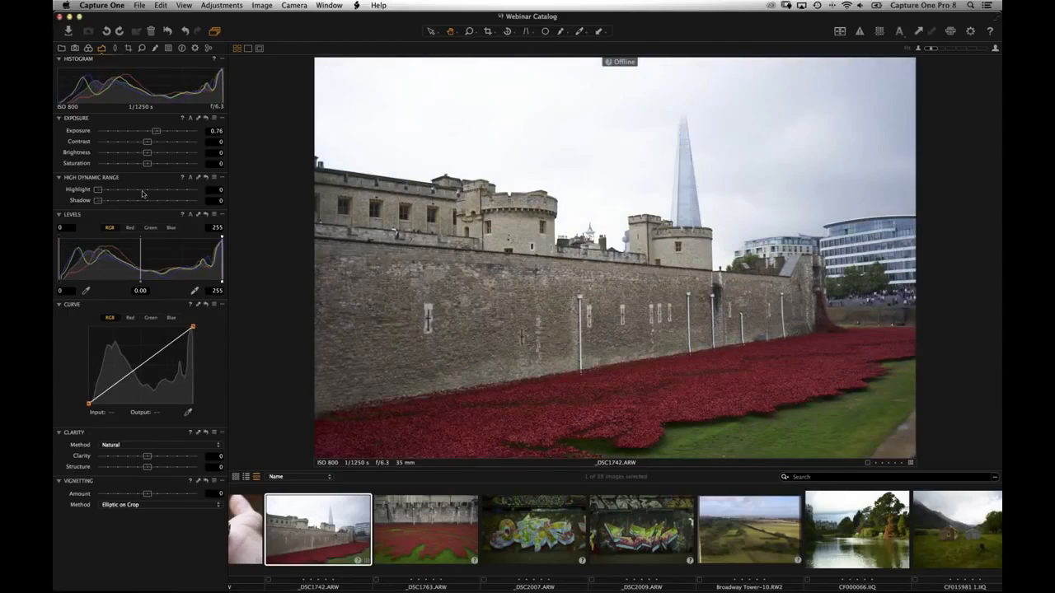
pyautogui.click(140, 191)
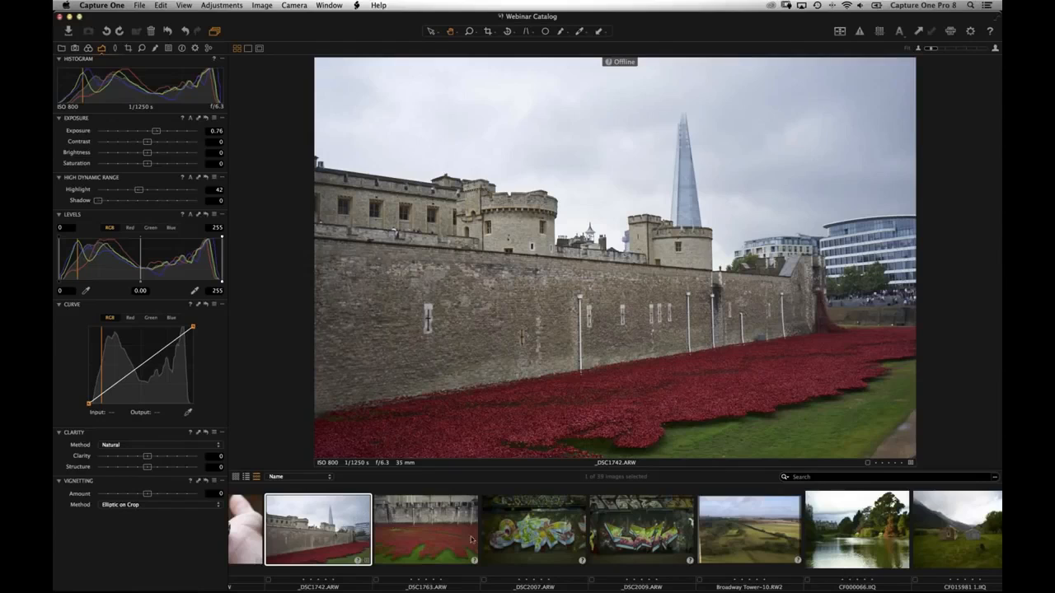
# - Switch to the _DSC2007 graffiti photo and raise its exposure to 0.79
pyautogui.click(515, 543)
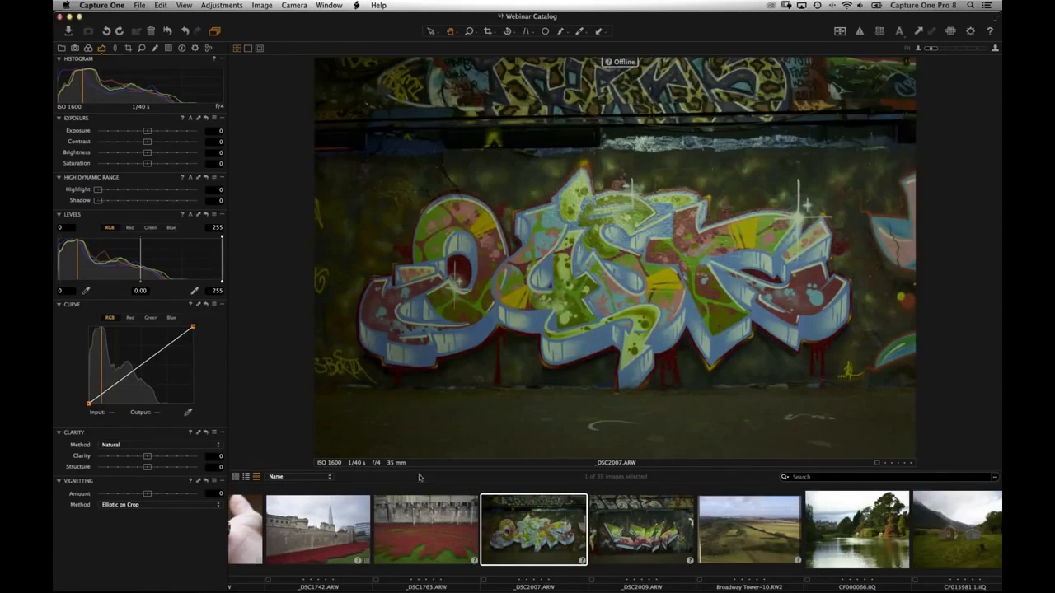
pyautogui.moveTo(147, 130); pyautogui.dragTo(157, 131)
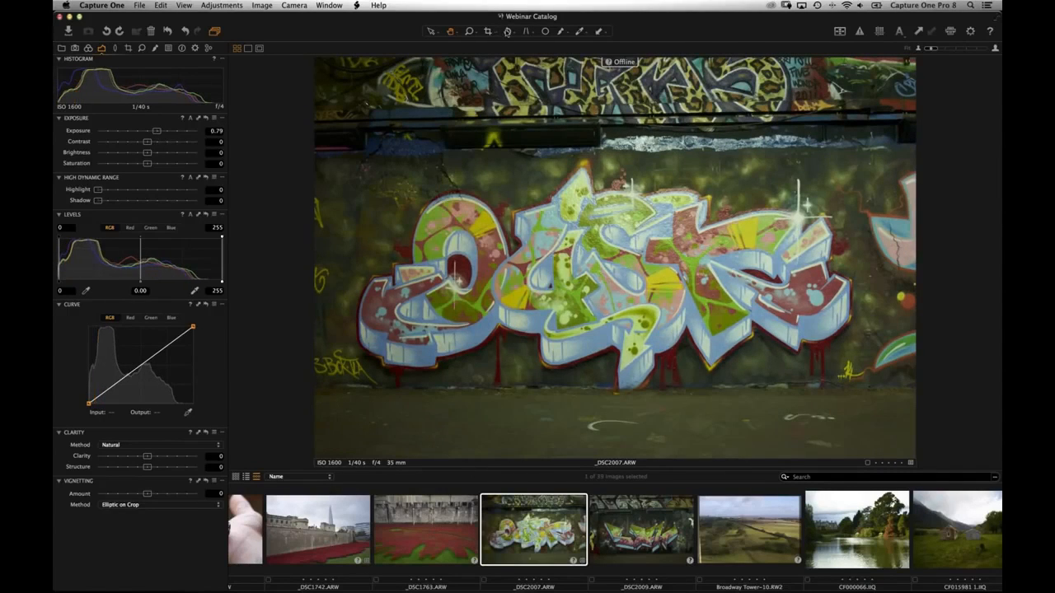
pyautogui.click(506, 31)
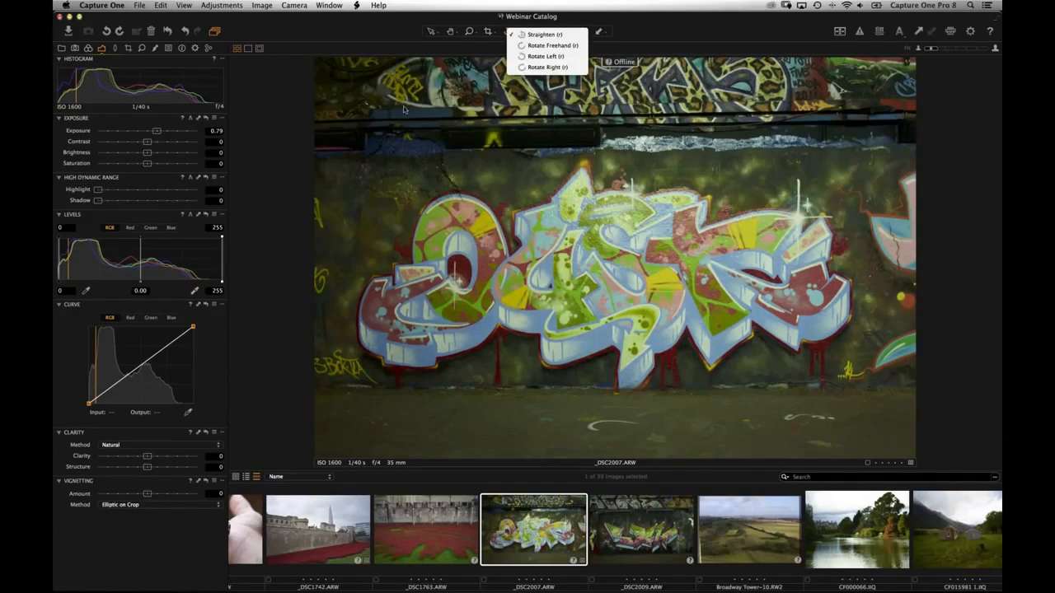
# - Straighten the graffiti photo along the wall and return to the Select tool
pyautogui.click(544, 34)
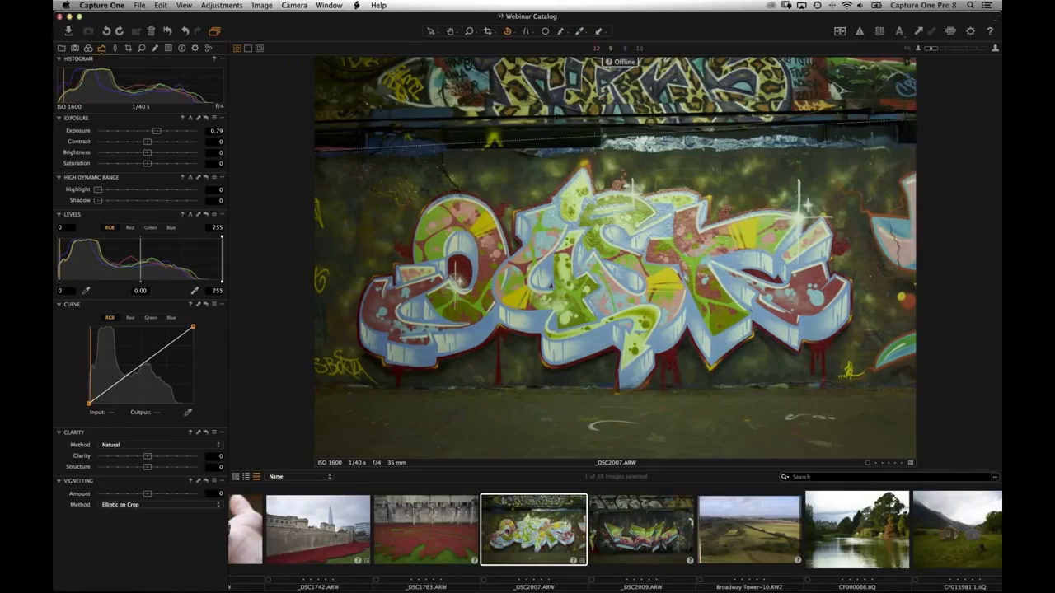
pyautogui.moveTo(980, 157); pyautogui.dragTo(977, 153)
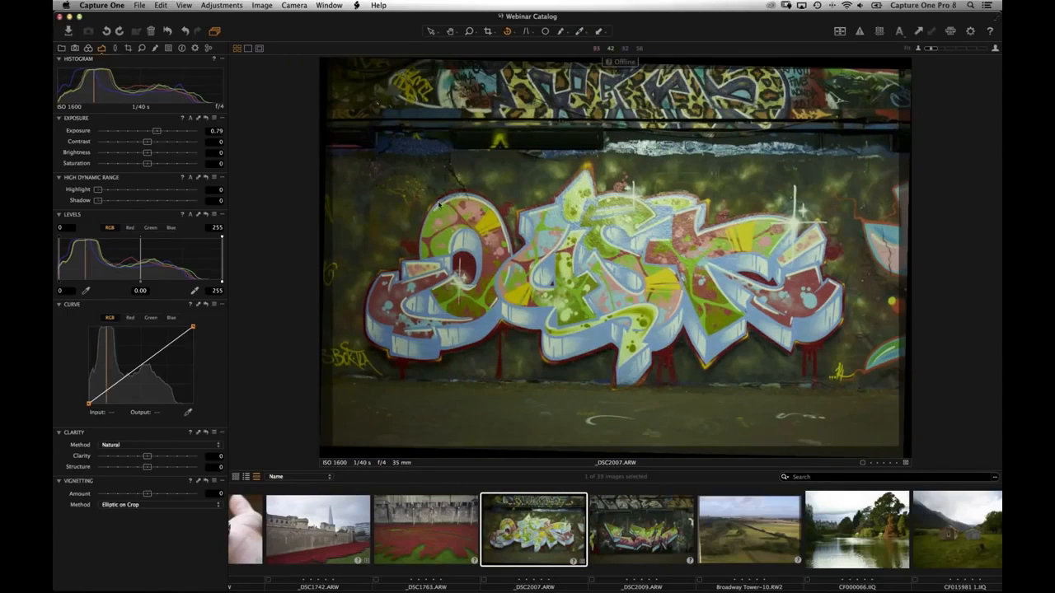
pyautogui.press('v')
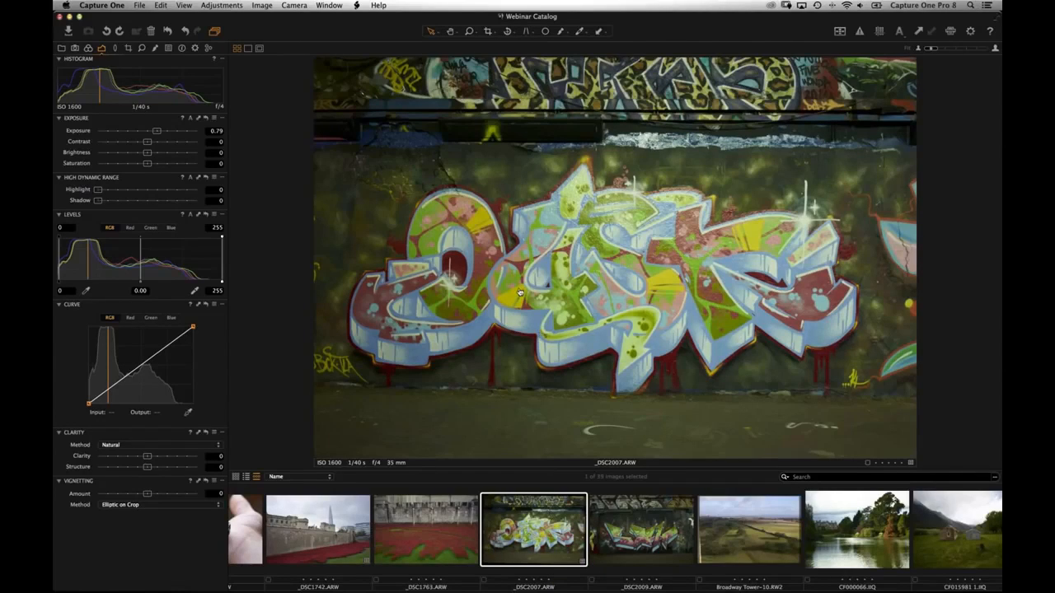
pyautogui.press('super+Tab')
pyautogui.press('Tab')
pyautogui.press('super+shift+Tab')
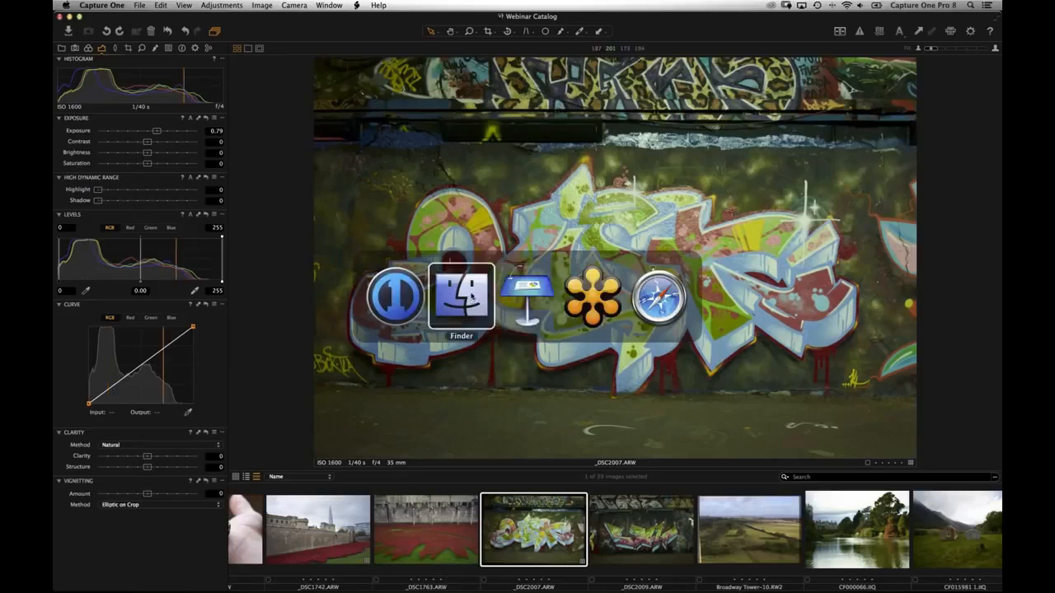
pyautogui.click(408, 174)
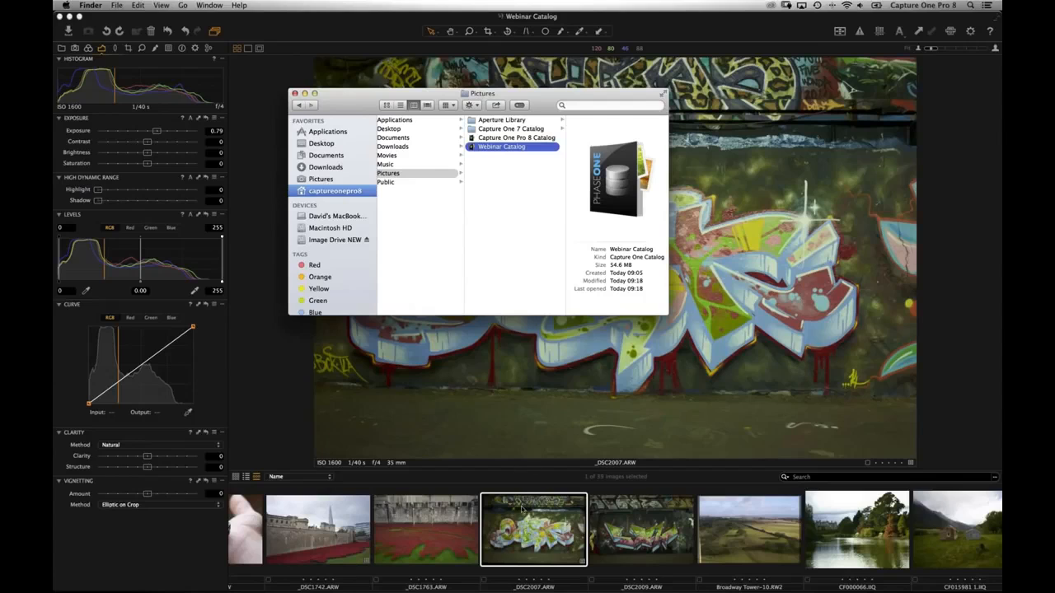
pyautogui.click(275, 350)
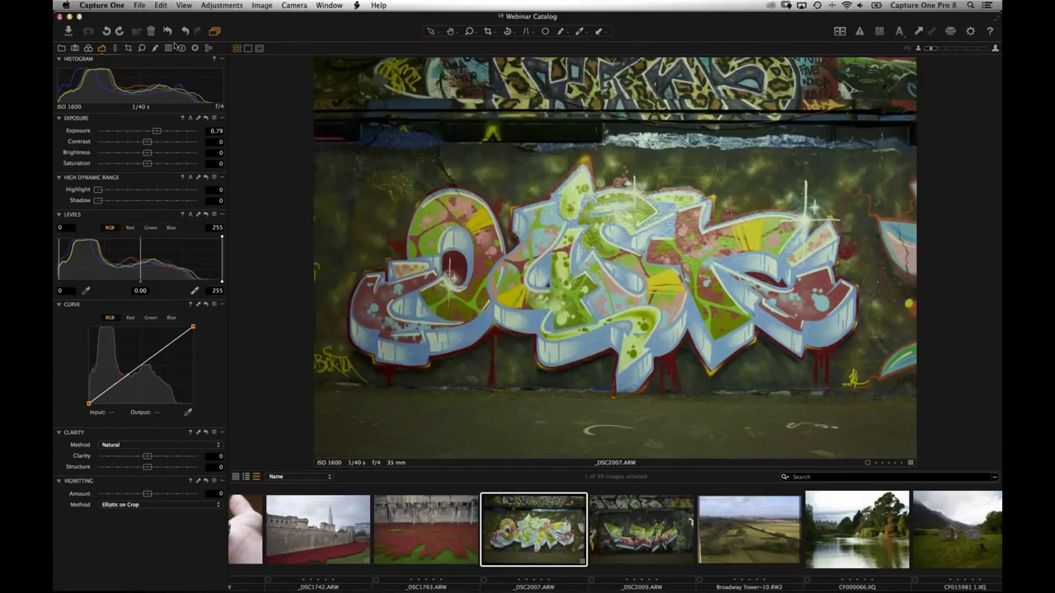
# - In Preferences, review the Appearance and Image pages, keep preview size at 2560 px, and close
pyautogui.click(102, 5)
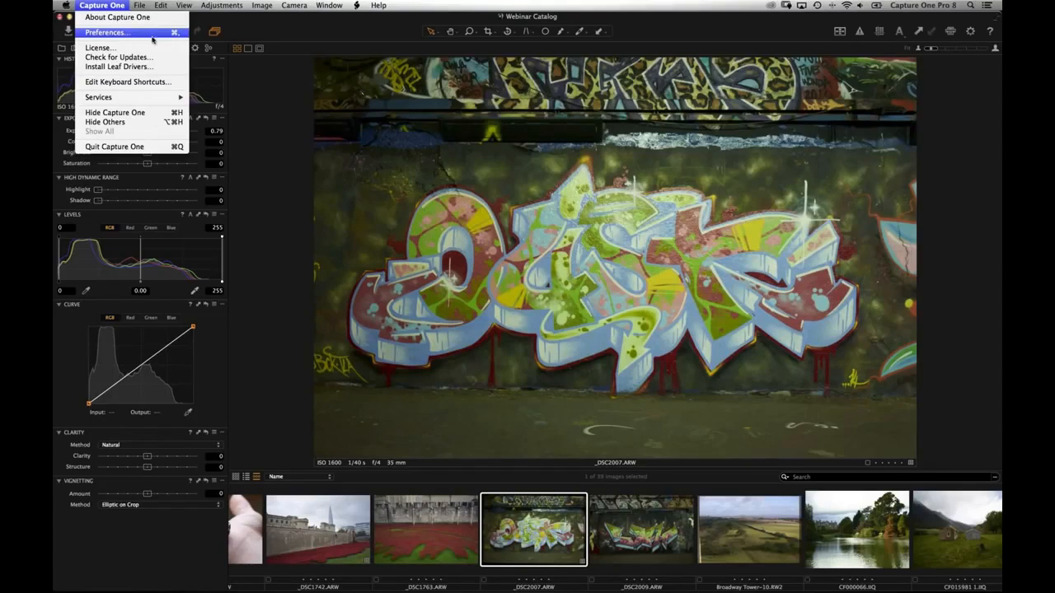
pyautogui.click(155, 36)
pyautogui.click(484, 145)
pyautogui.click(511, 145)
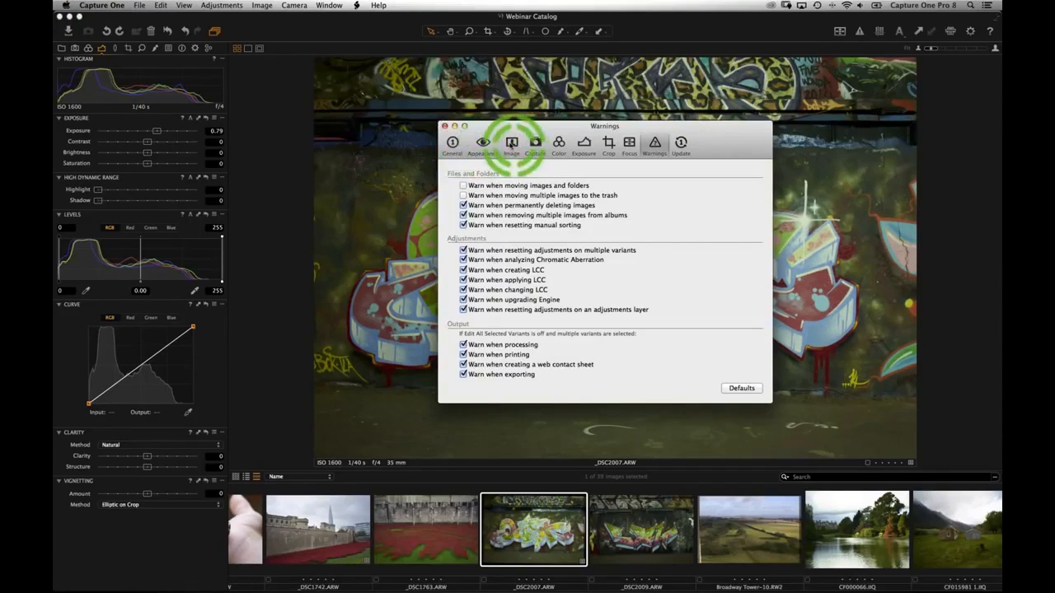
pyautogui.click(471, 189)
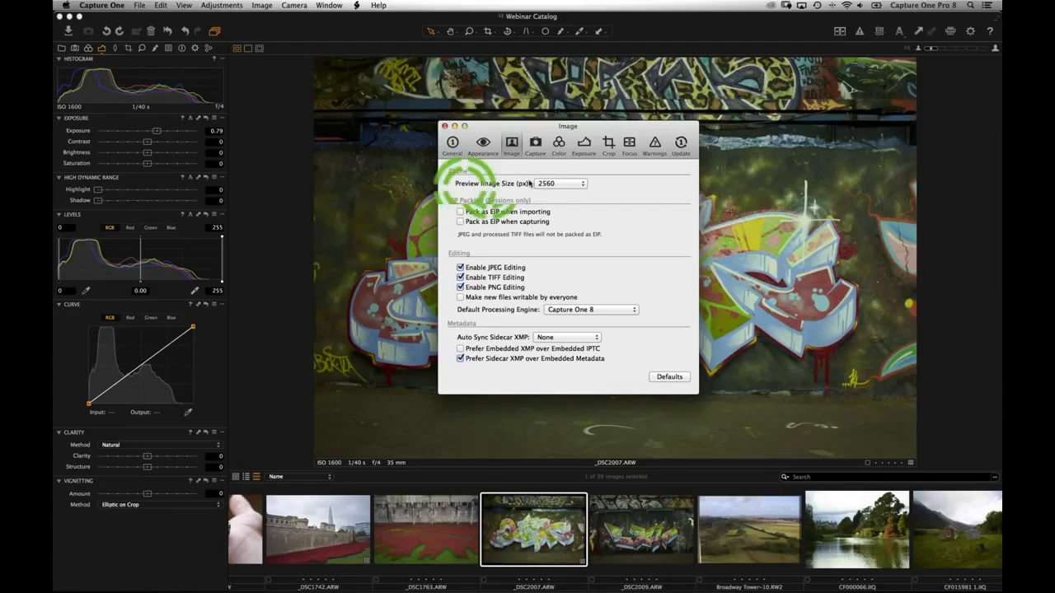
pyautogui.click(558, 183)
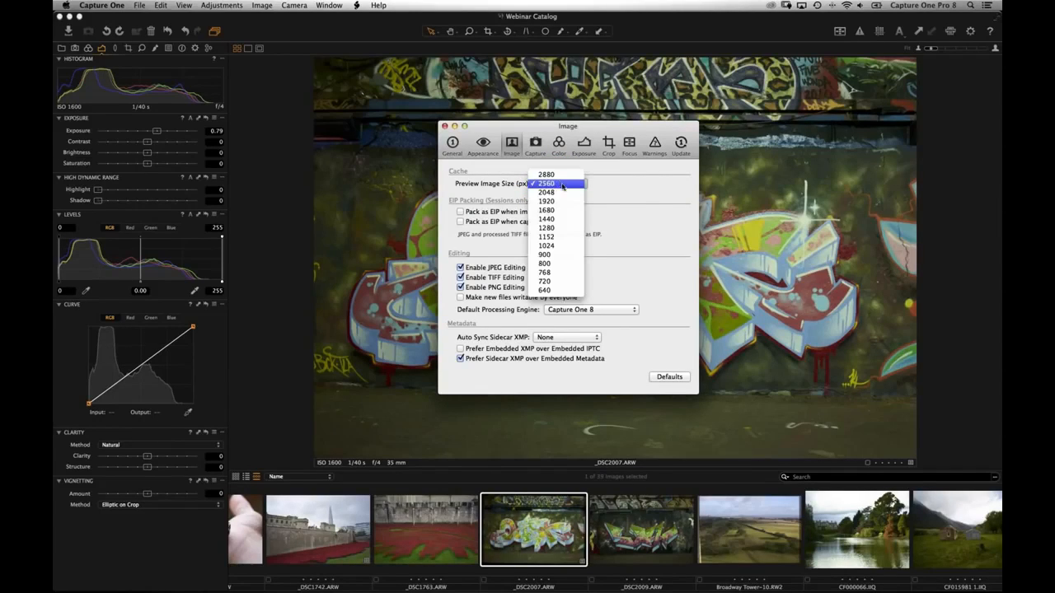
pyautogui.click(520, 189)
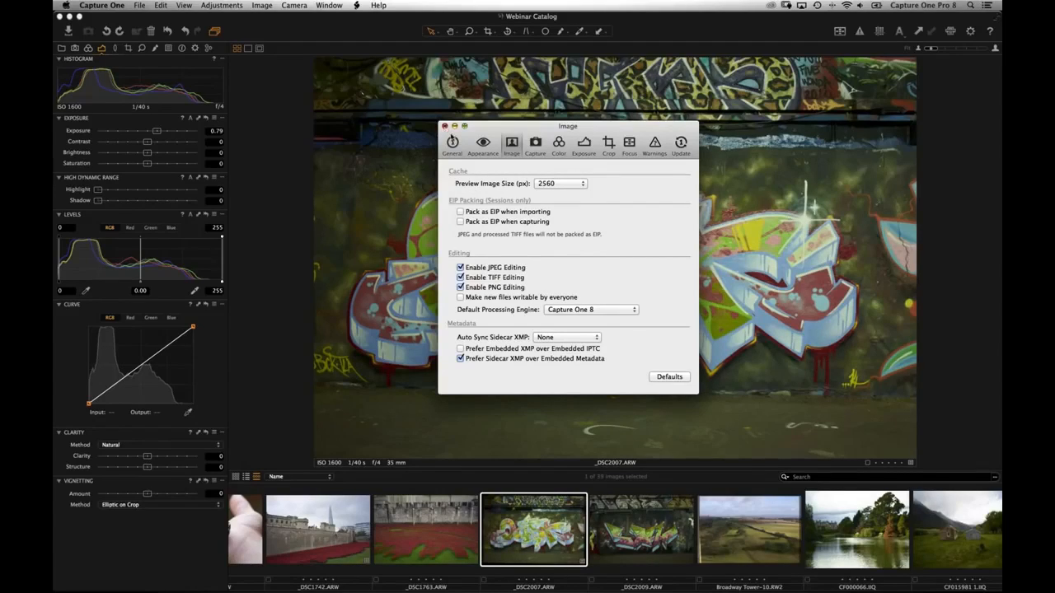
pyautogui.click(445, 125)
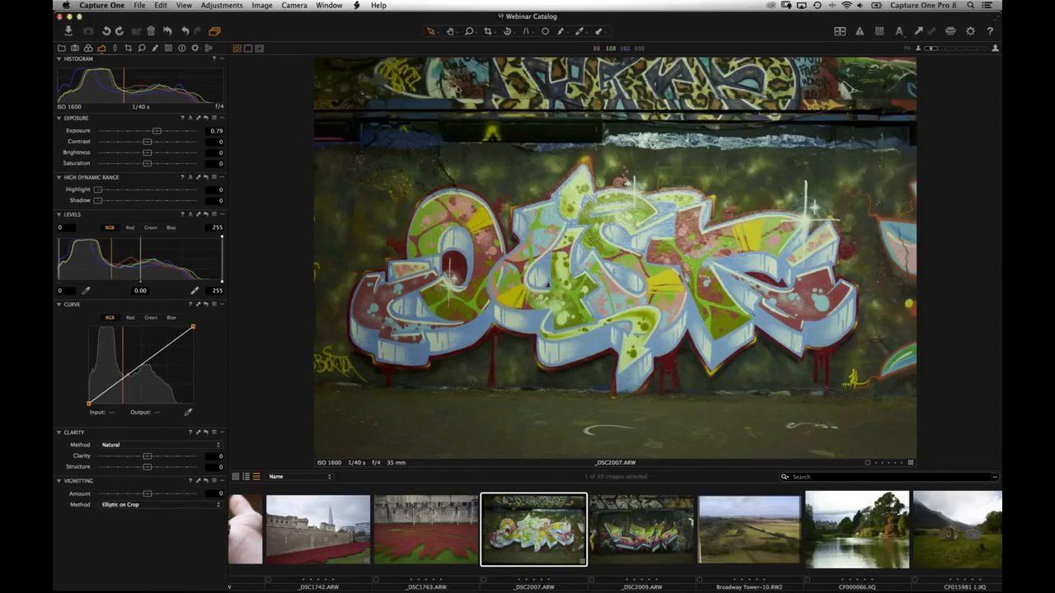
# - Choose the plain Pan tool and click the graffiti photo to view it at 100% and back
pyautogui.click(451, 32)
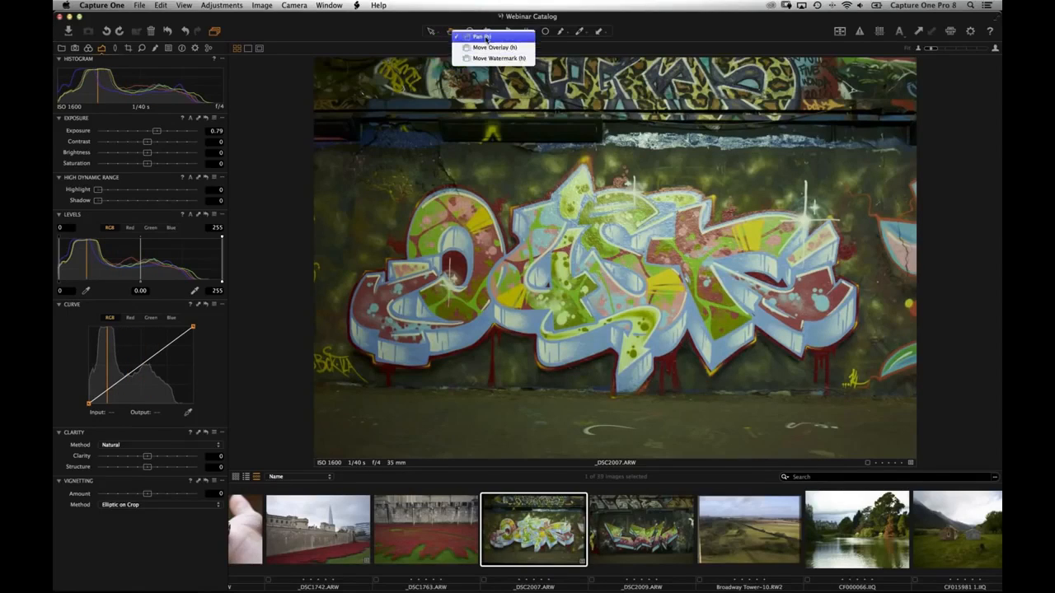
pyautogui.click(451, 33)
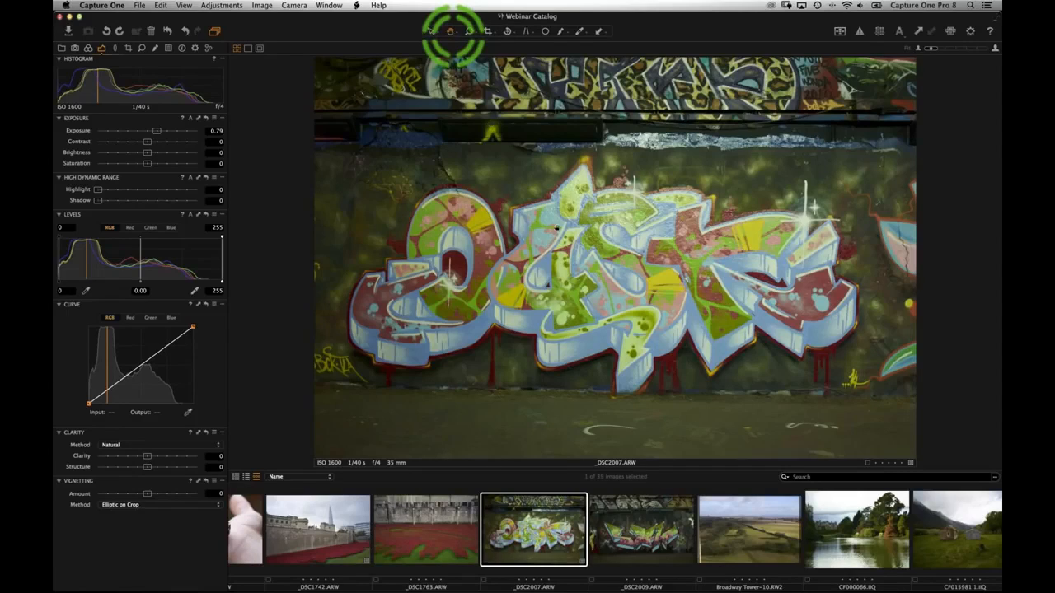
pyautogui.click(593, 255)
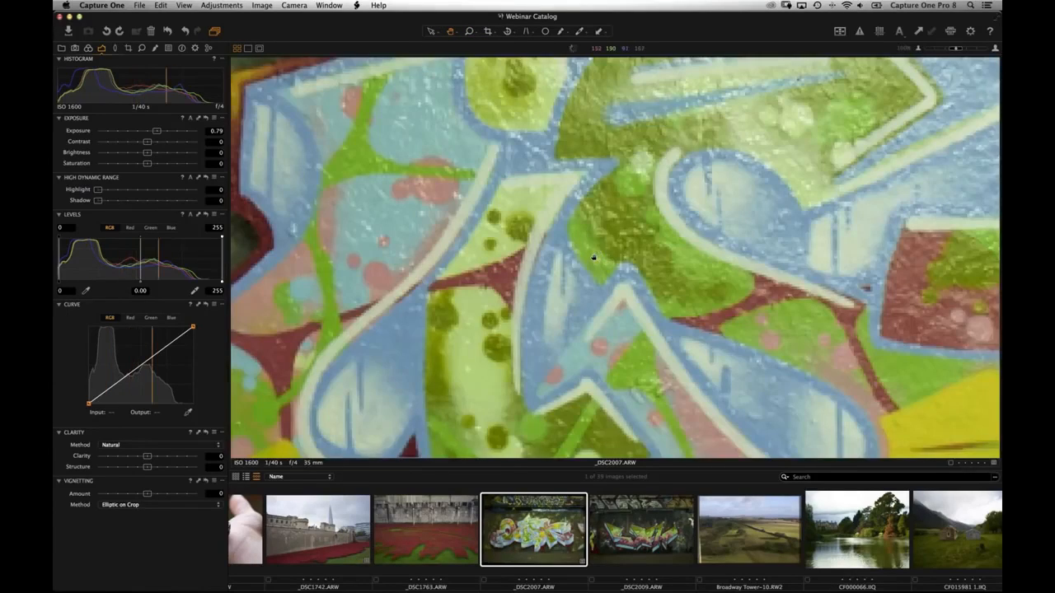
pyautogui.click(555, 231)
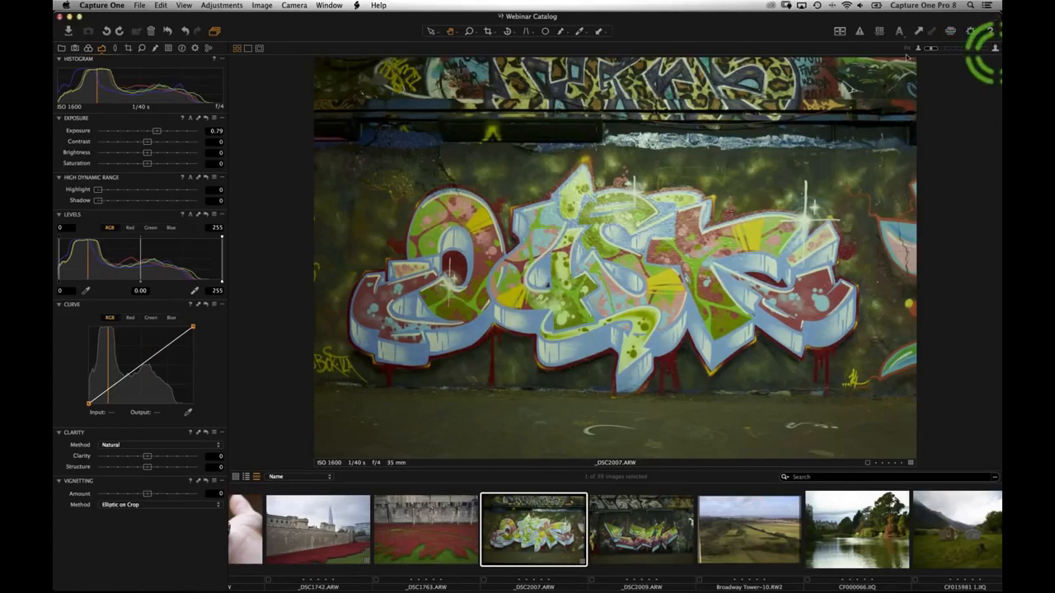
# - Toggle the photo between 100% and fit using the zoom slider and Cmd+B / Cmd+0
pyautogui.click(994, 48)
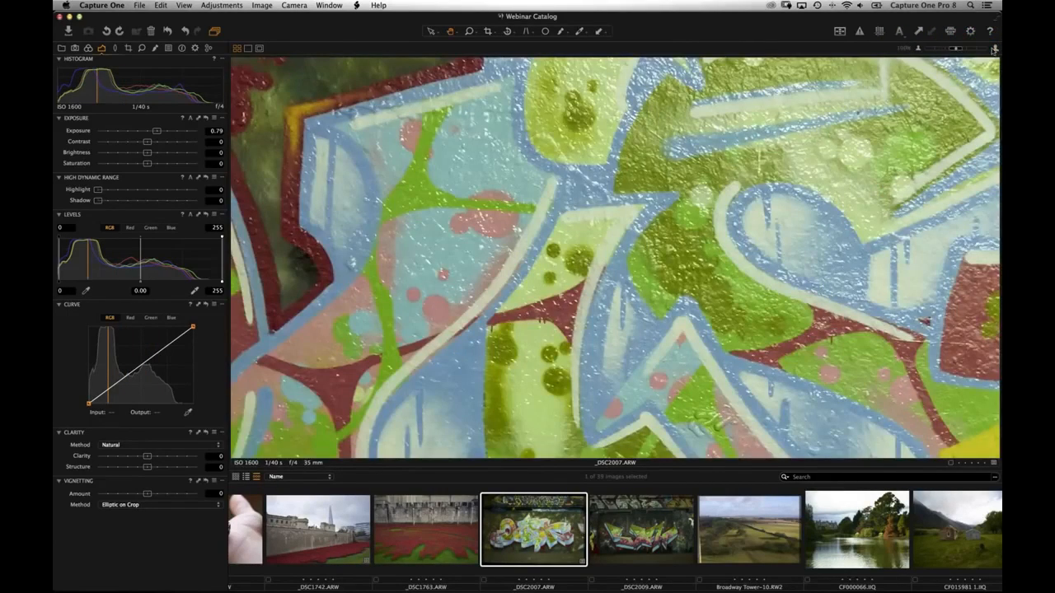
pyautogui.click(918, 49)
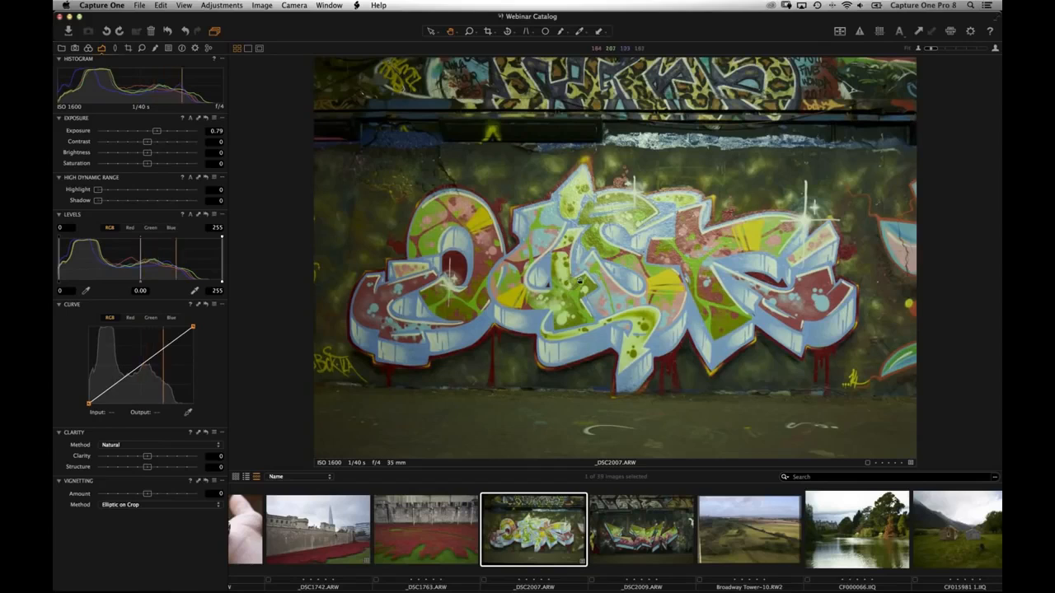
pyautogui.press('super+b')
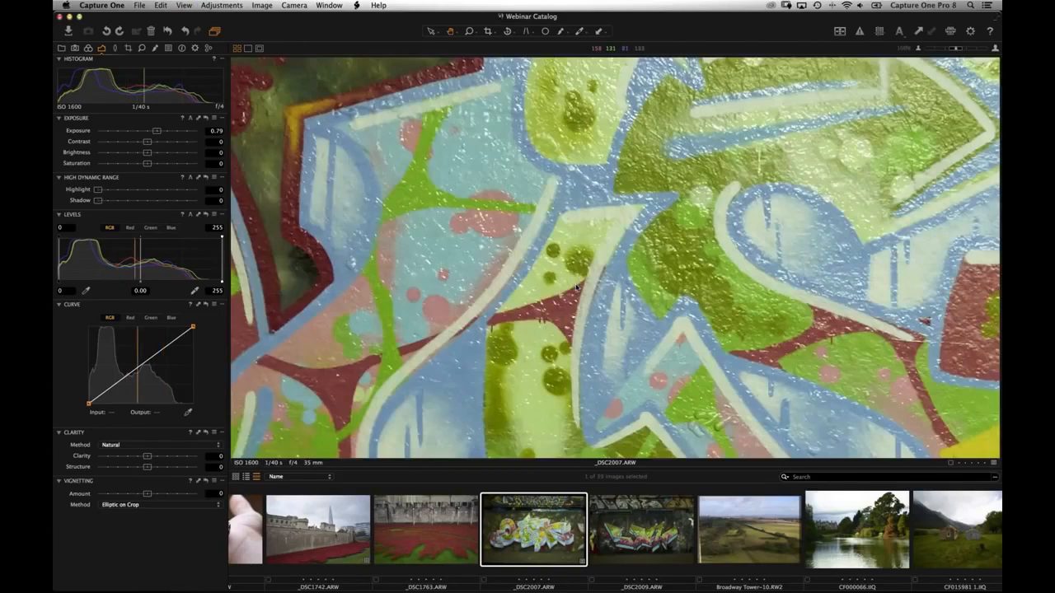
pyautogui.press('super+0')
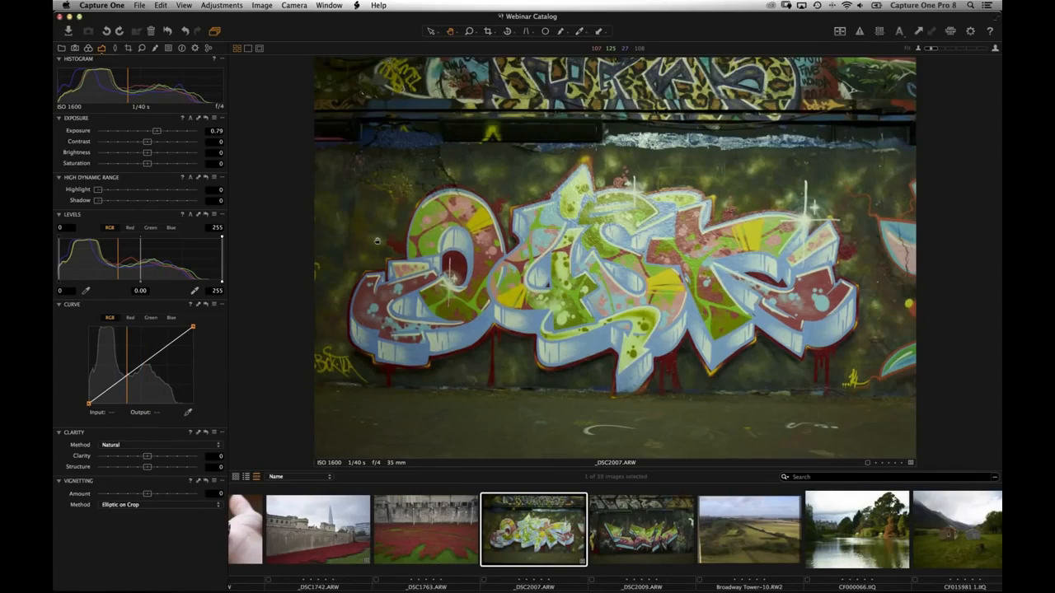
pyautogui.click(116, 77)
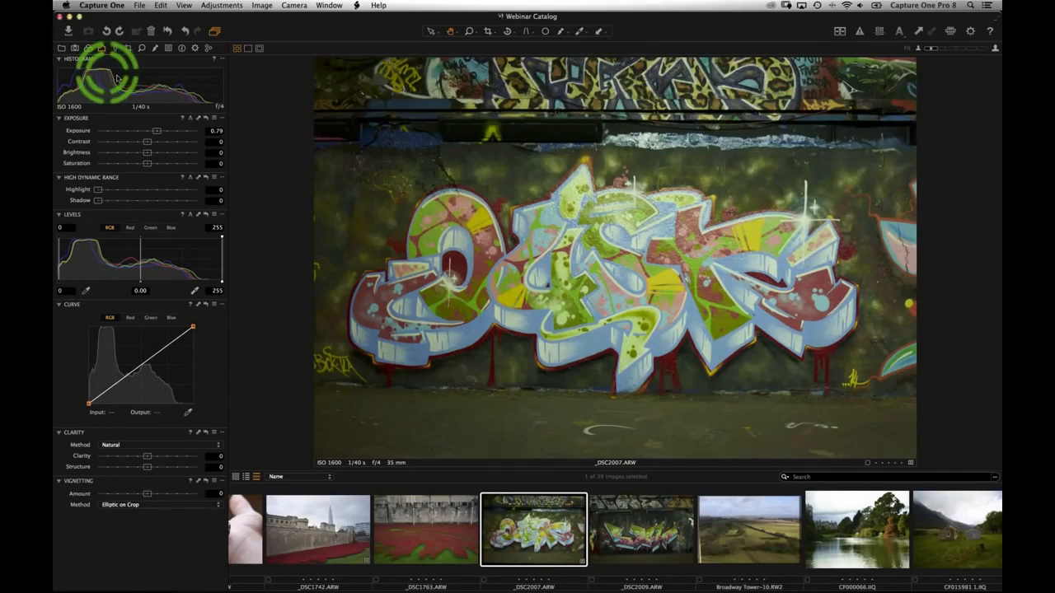
# - In the Library, expand Image Drive NEW, select All Images and show the 39 thumbnails full-window
pyautogui.click(62, 47)
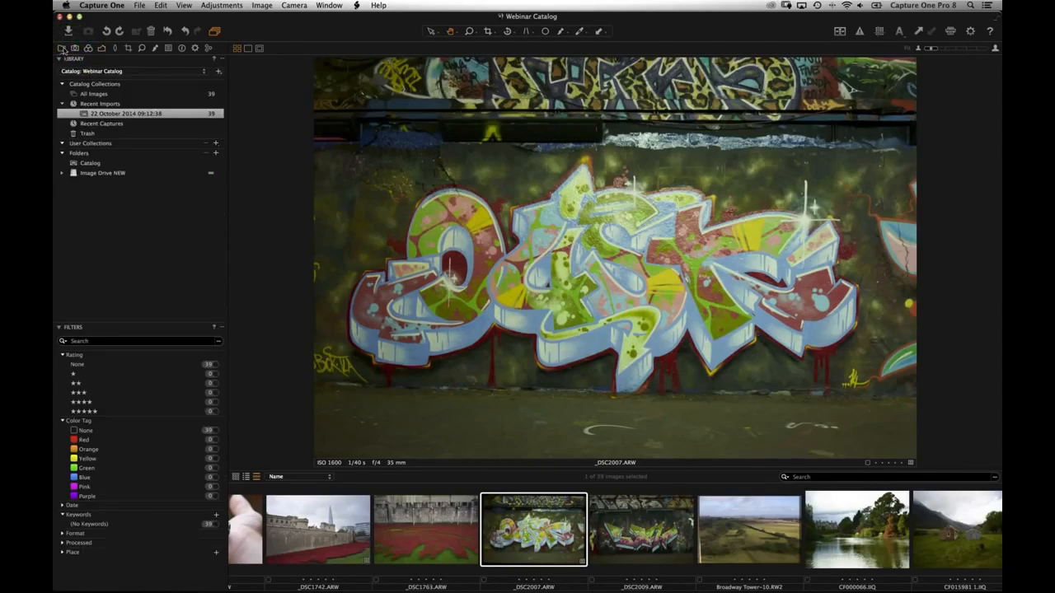
pyautogui.click(65, 174)
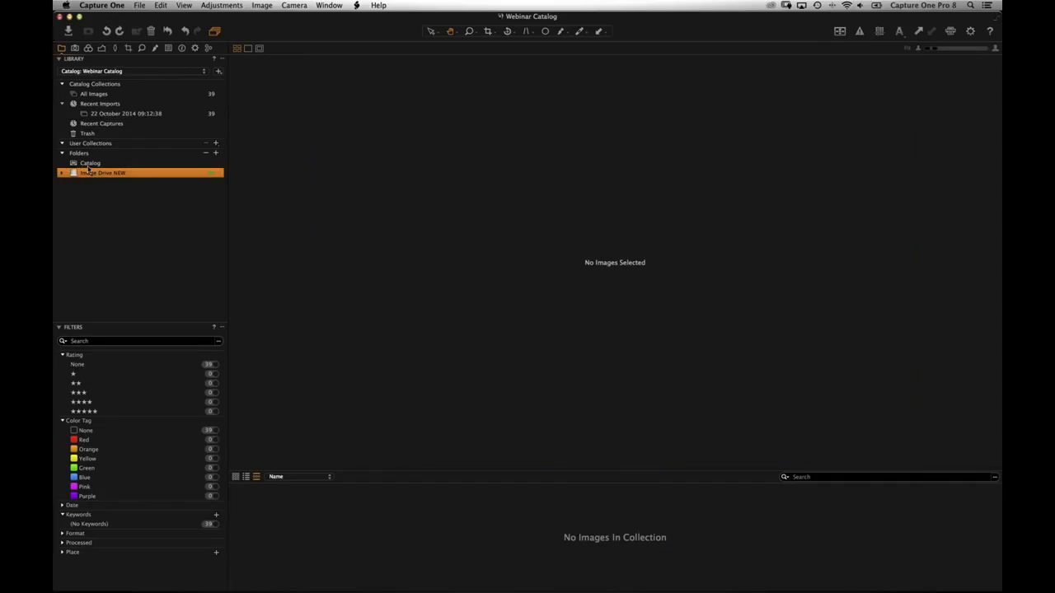
pyautogui.click(95, 94)
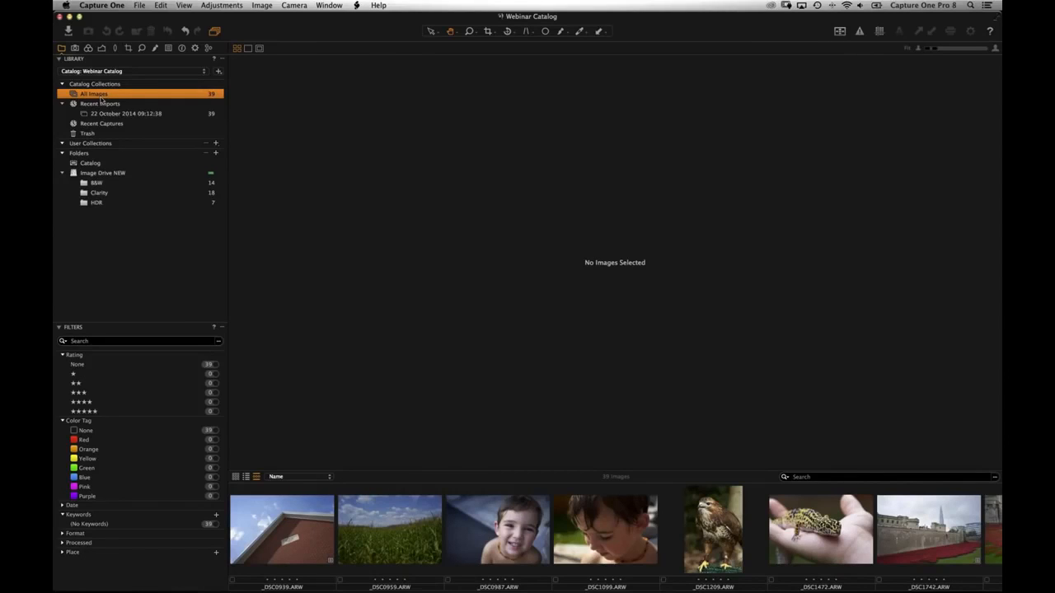
pyautogui.press('alt+super+v')
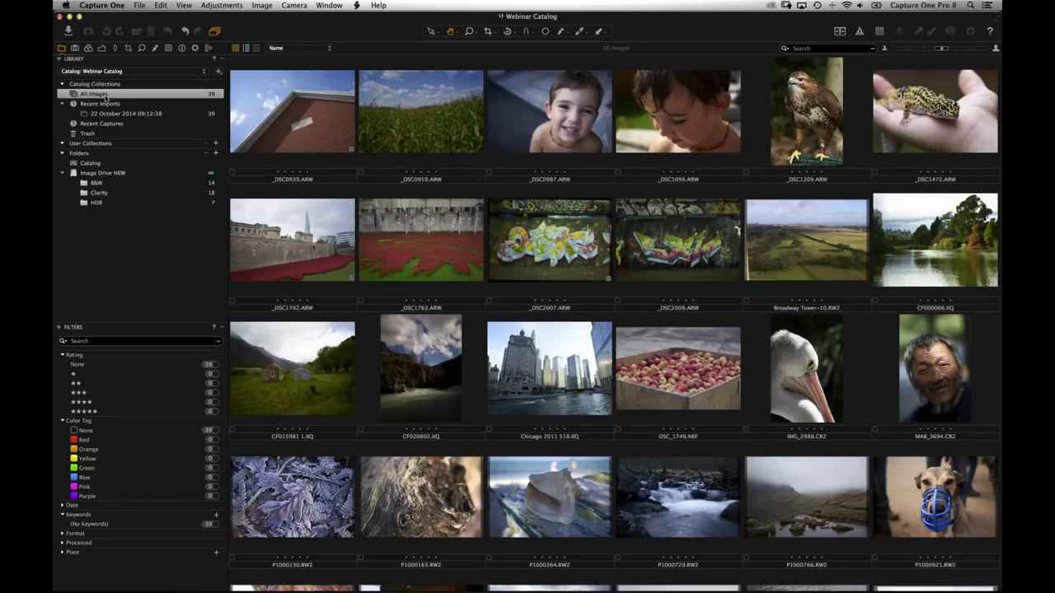
pyautogui.click(102, 97)
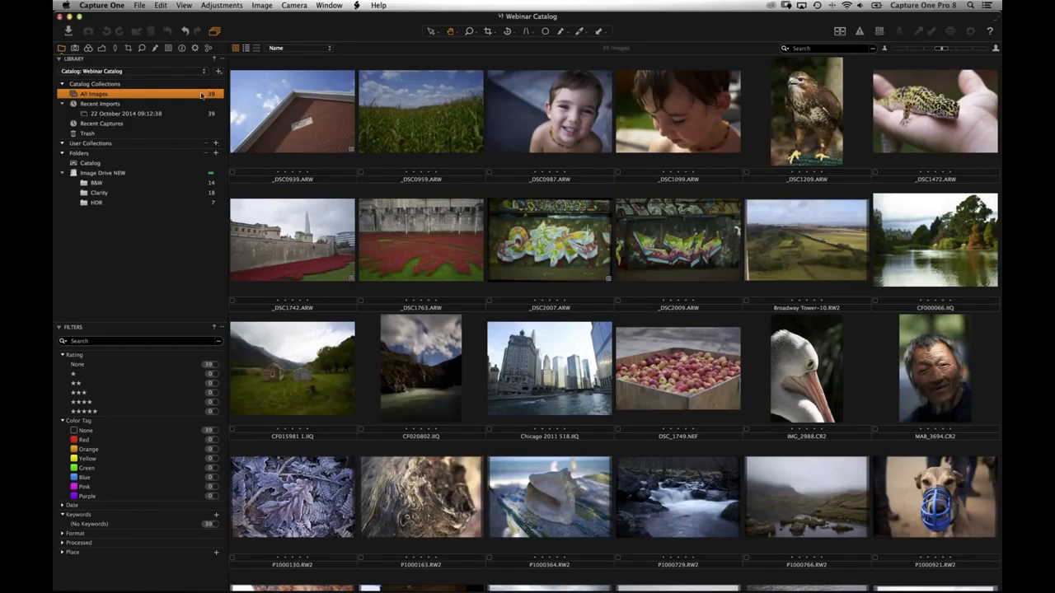
pyautogui.click(200, 95)
# - In Finder, view Image Drive NEW's Capture One Pro 8 Demo folder with B&W, Clarity, HDR, then return
pyautogui.press('super+Tab')
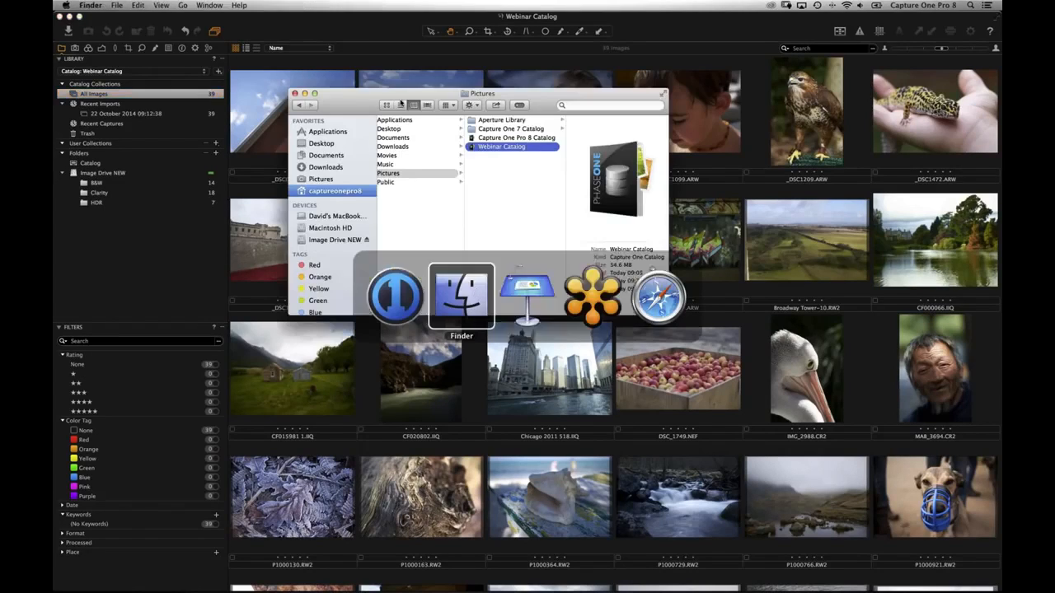
pyautogui.moveTo(329, 99); pyautogui.dragTo(278, 113)
pyautogui.click(278, 254)
pyautogui.click(357, 170)
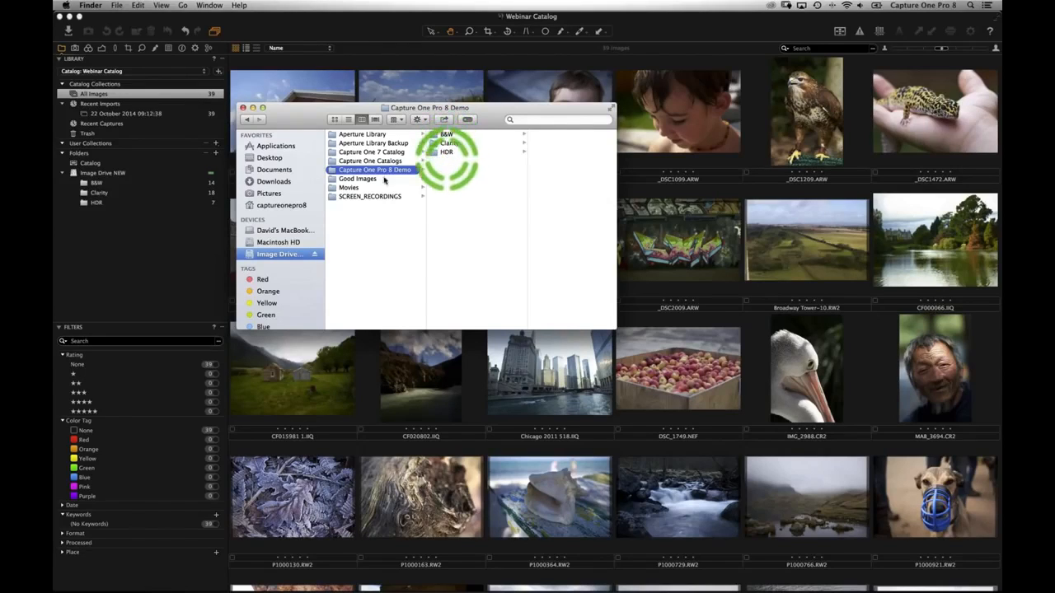
pyautogui.click(95, 185)
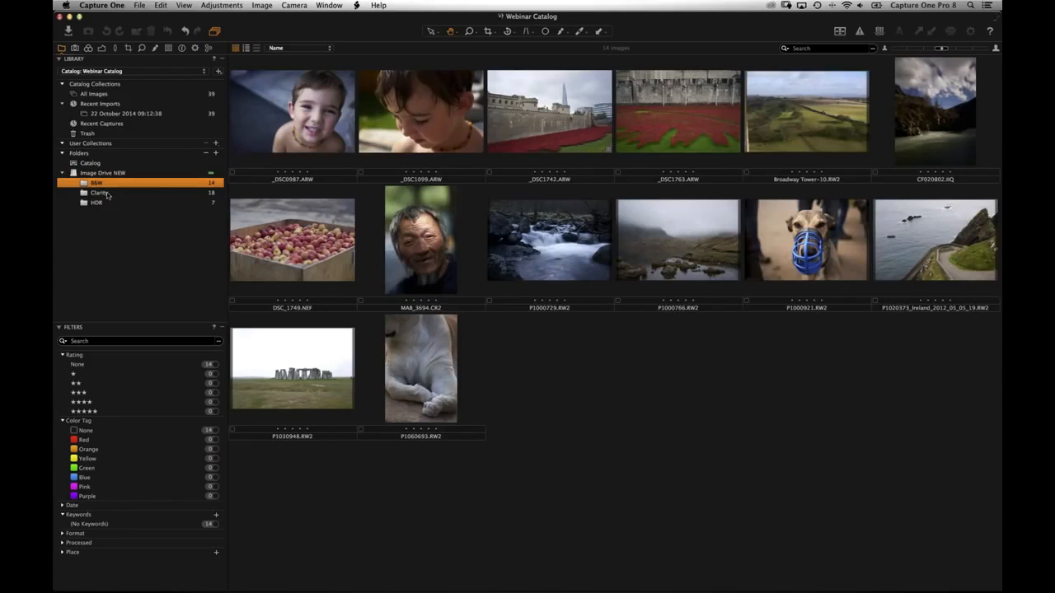
# - View the Clarity folder's 18 images, then HDR's 7, briefly switching to Finder and back
pyautogui.click(100, 193)
pyautogui.click(109, 204)
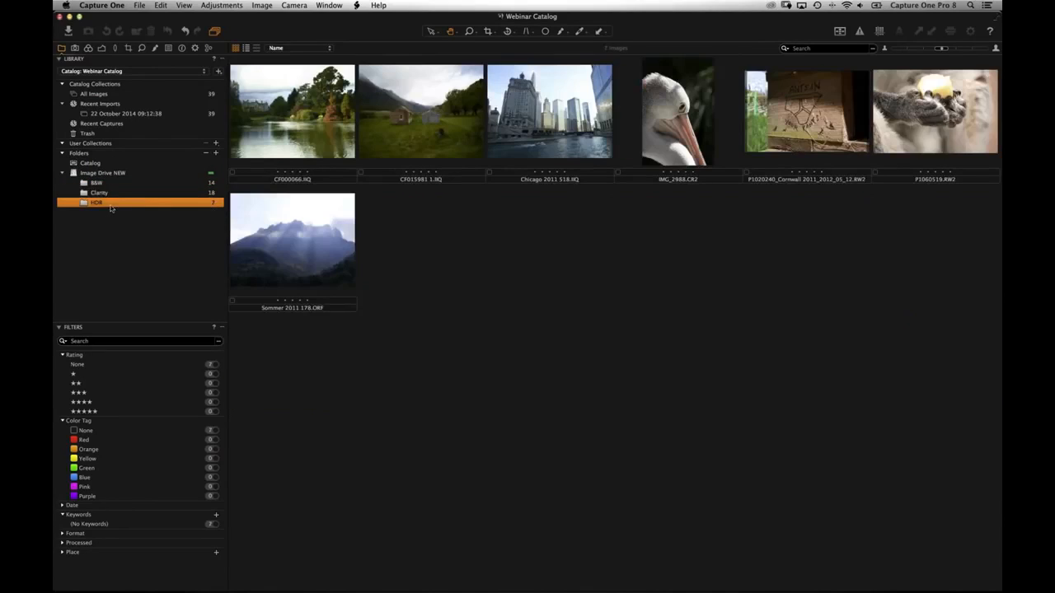
pyautogui.press('super+Tab')
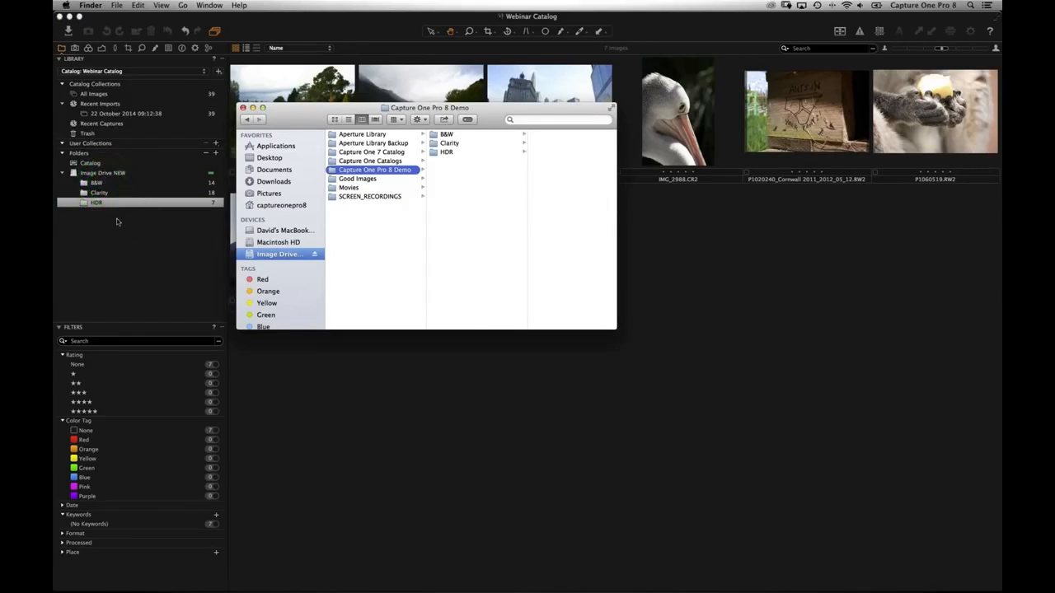
pyautogui.press('super+Tab')
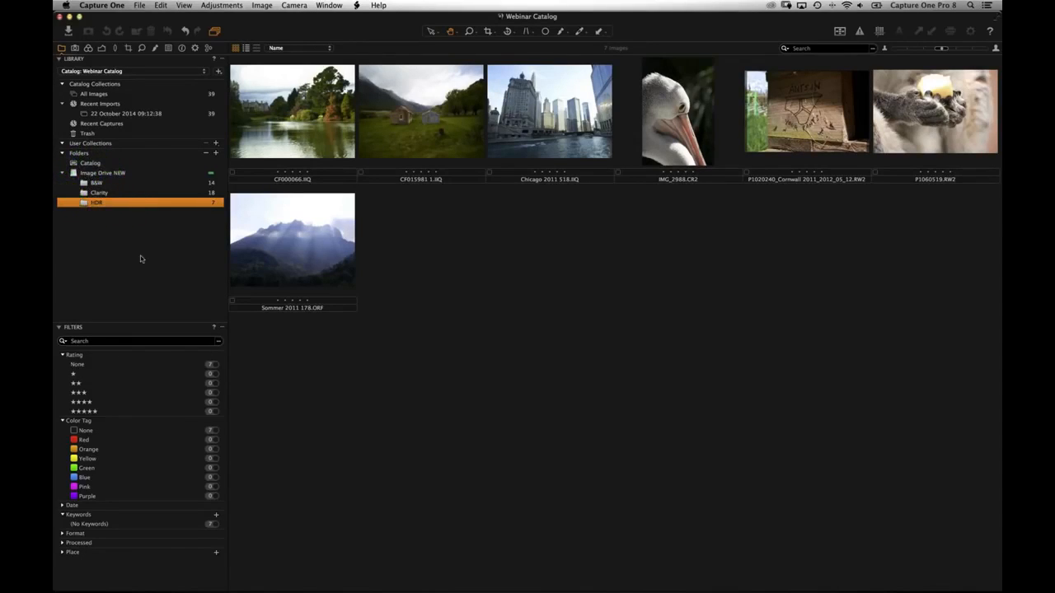
# - Show Image Drive NEW as a full folder hierarchy, then view Clarity's 18 and B&W's 14 images
pyautogui.rightClick(99, 175)
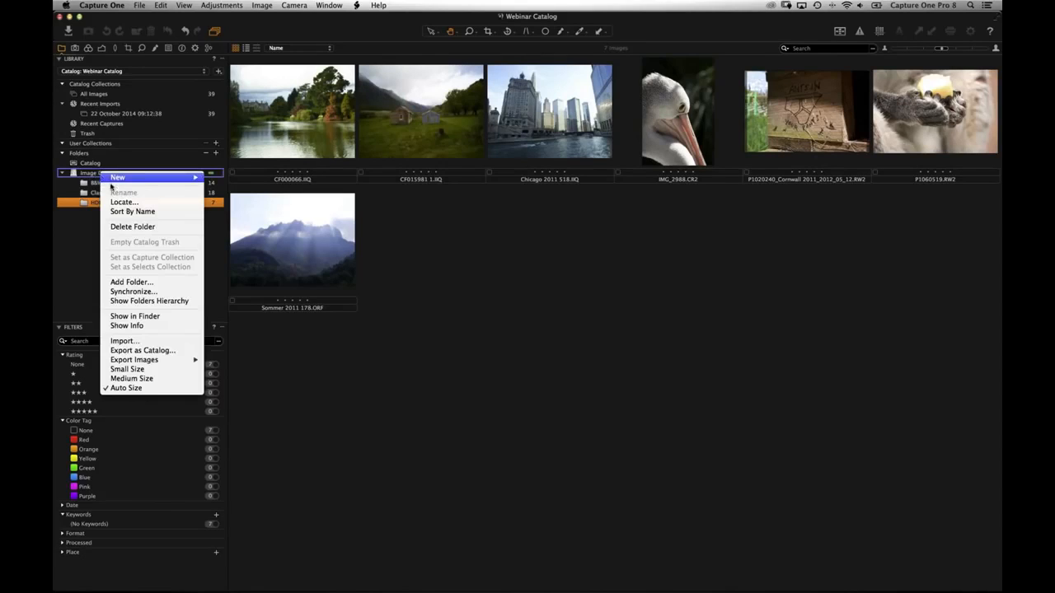
pyautogui.click(150, 301)
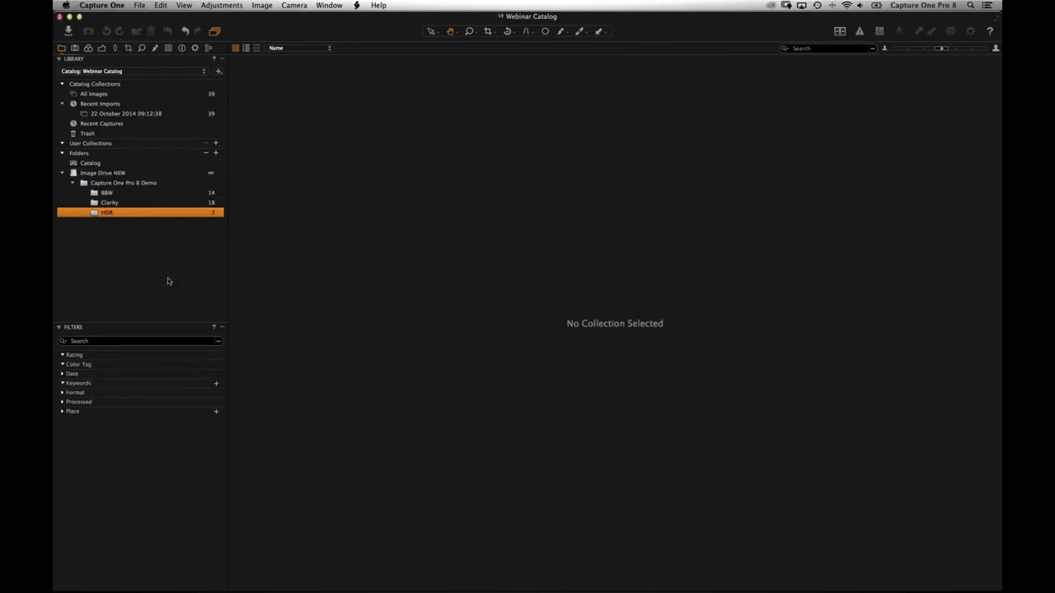
pyautogui.click(124, 183)
pyautogui.click(114, 202)
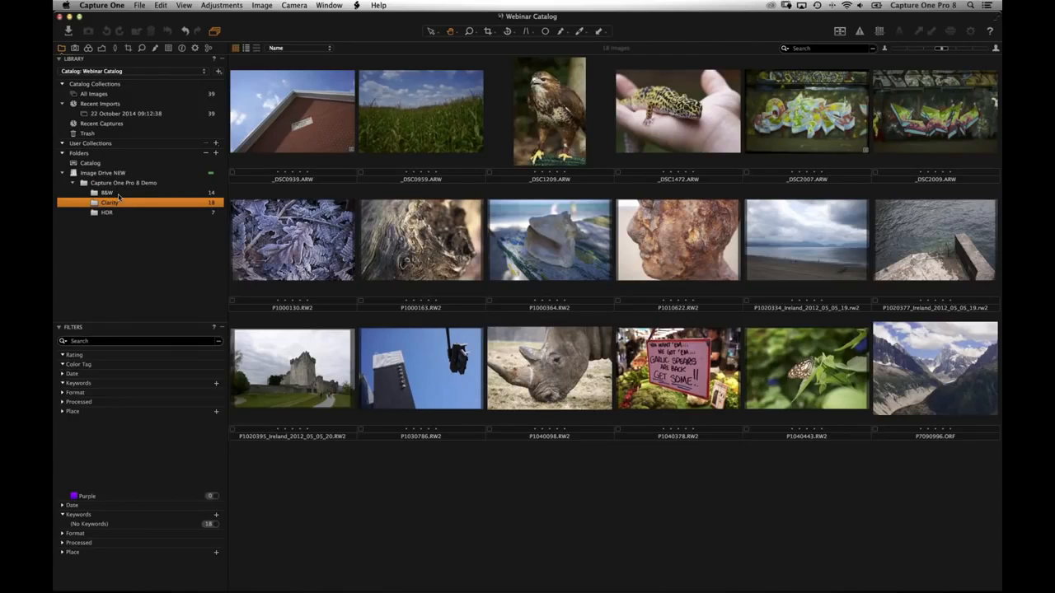
pyautogui.click(107, 192)
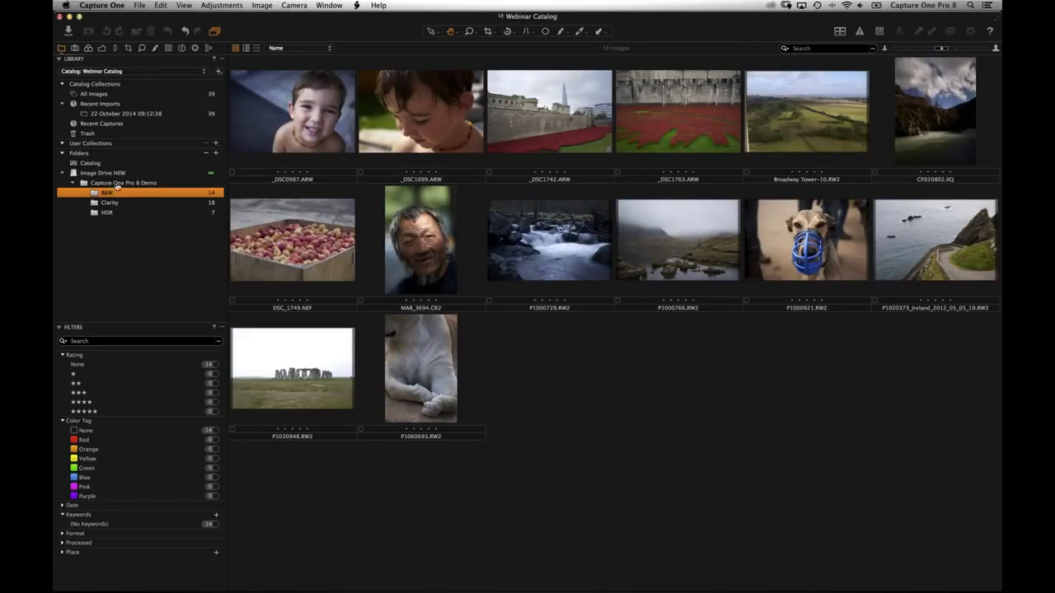
pyautogui.press('super+Tab')
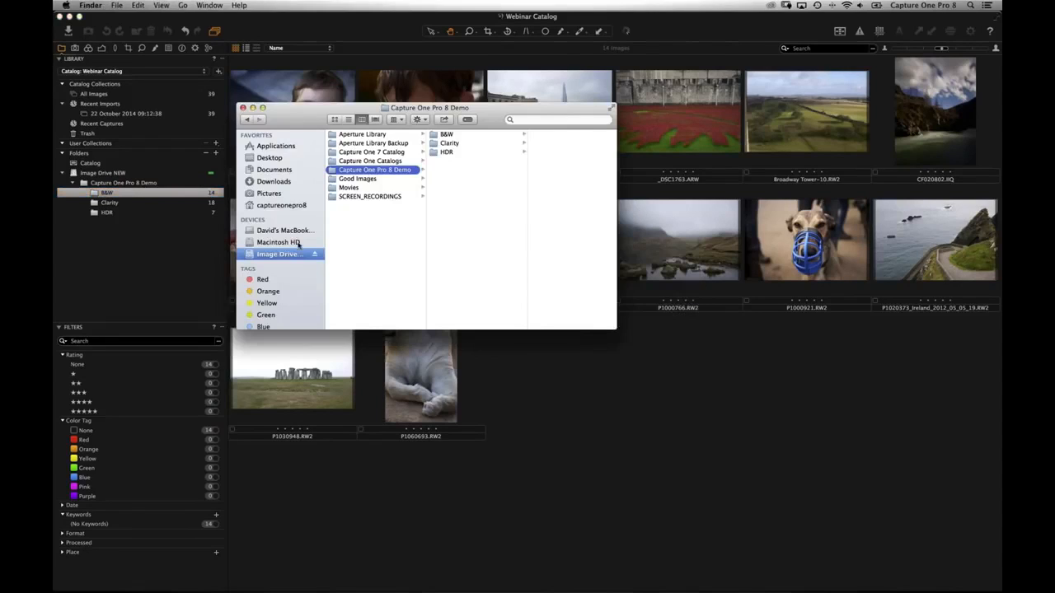
# - In Finder, look over the image drive's B&W, Clarity and HDR folders, then return to the catalog
pyautogui.click(286, 262)
pyautogui.click(207, 296)
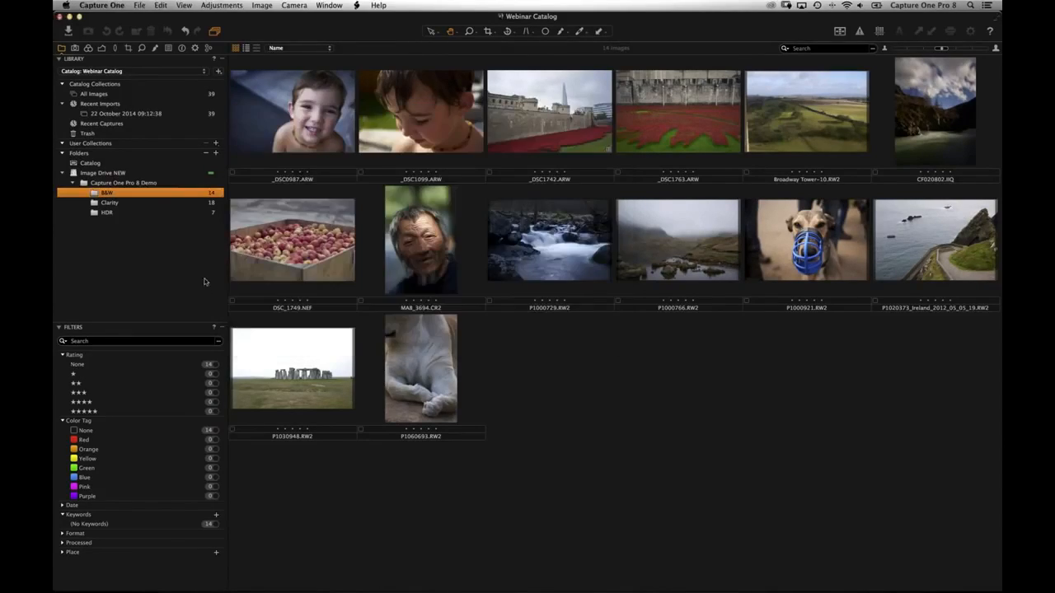
# - Move _DSC0987 into the Clarity folder and back into B&W, then reopen B&W
pyautogui.moveTo(296, 115); pyautogui.dragTo(318, 252)
pyautogui.moveTo(134, 241); pyautogui.dragTo(123, 206)
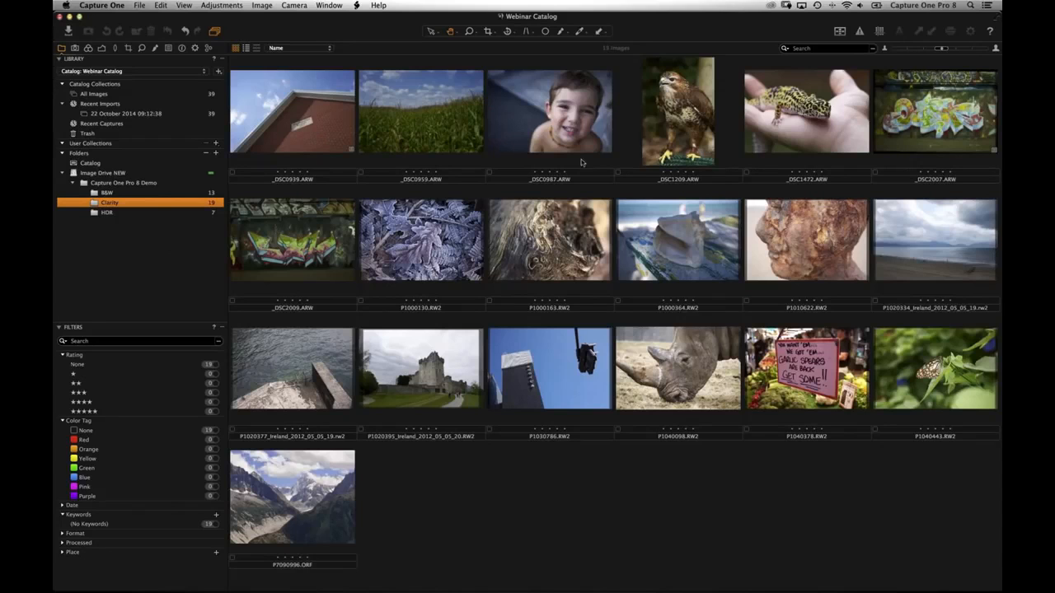
pyautogui.moveTo(557, 104); pyautogui.dragTo(157, 193)
pyautogui.click(158, 194)
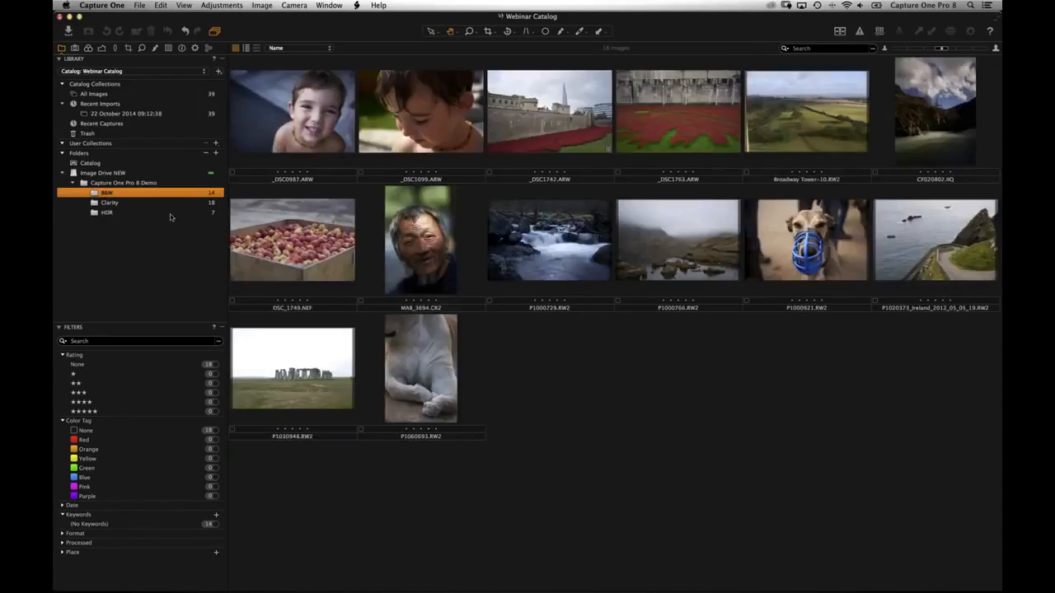
# - Move DSC_1749, MA8_3694 and P1000729 into HDR and view HDR's files in Finder
pyautogui.click(558, 238)
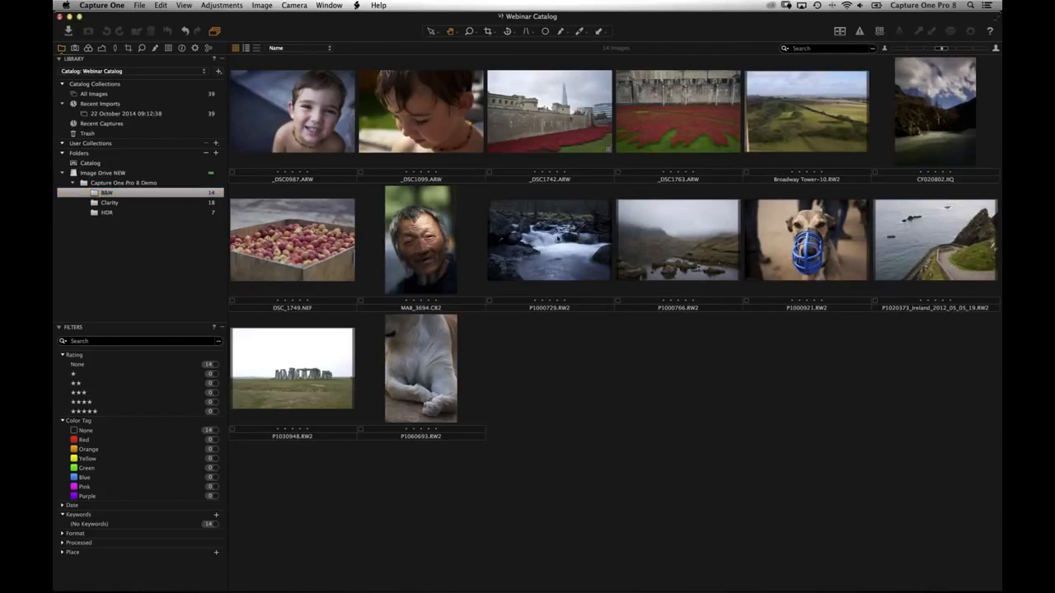
pyautogui.keyDown('shift'); pyautogui.click(562, 263); pyautogui.keyUp('shift')
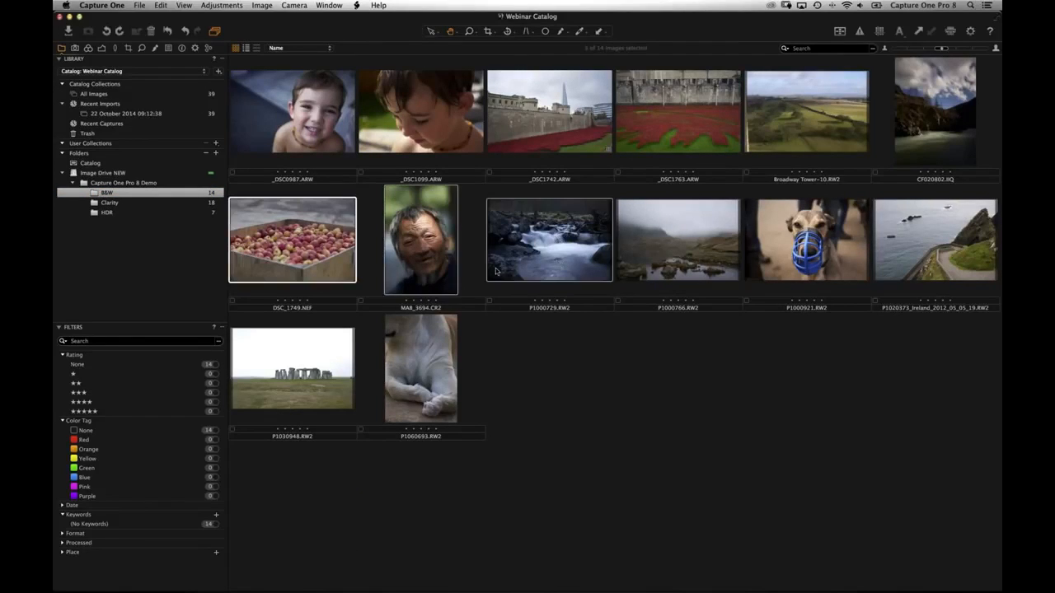
pyautogui.moveTo(300, 246); pyautogui.dragTo(183, 248)
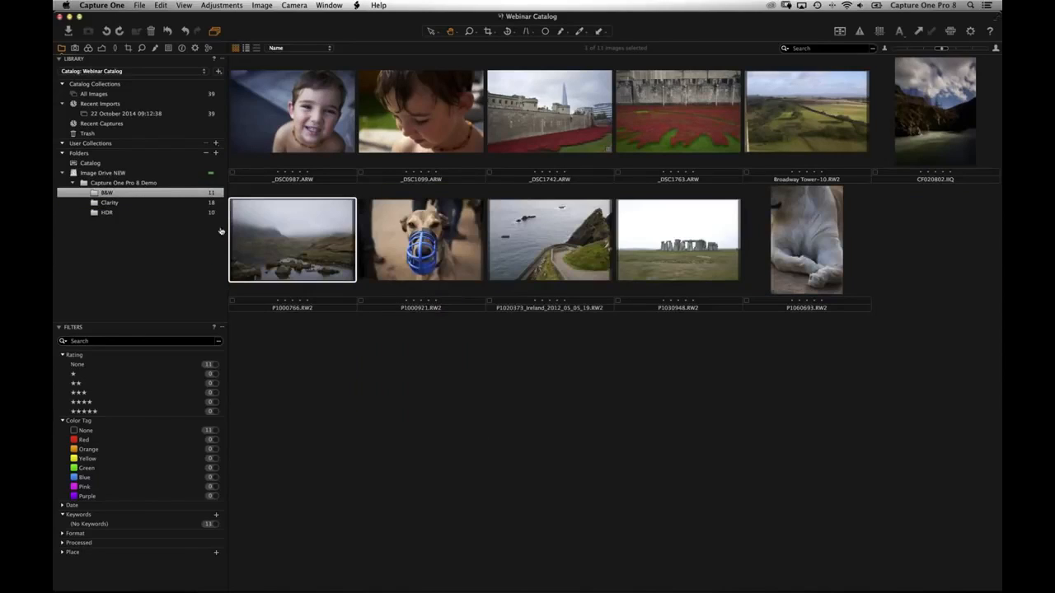
pyautogui.press('super+Tab')
pyautogui.click(453, 152)
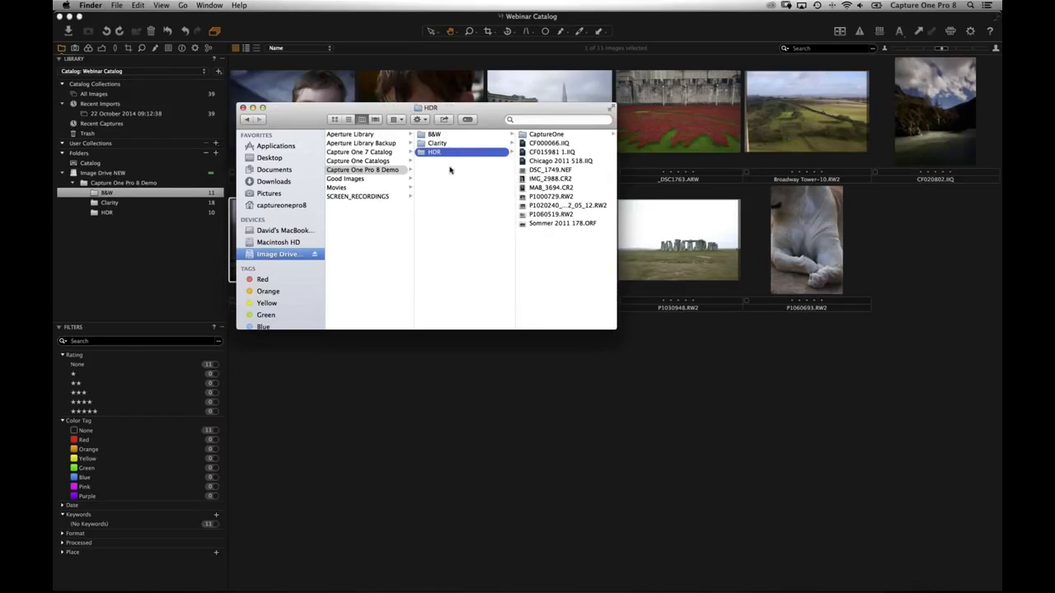
# - In Finder, compare the Clarity and B&W folder contents on disk, then return to the catalog's B&W folder
pyautogui.moveTo(320, 108); pyautogui.dragTo(285, 337)
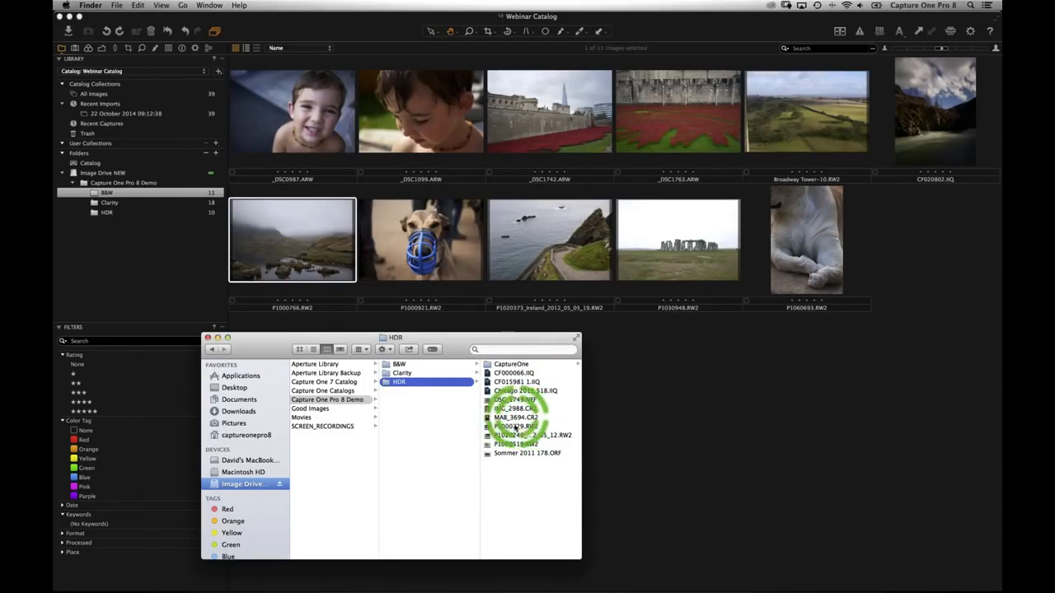
pyautogui.click(407, 373)
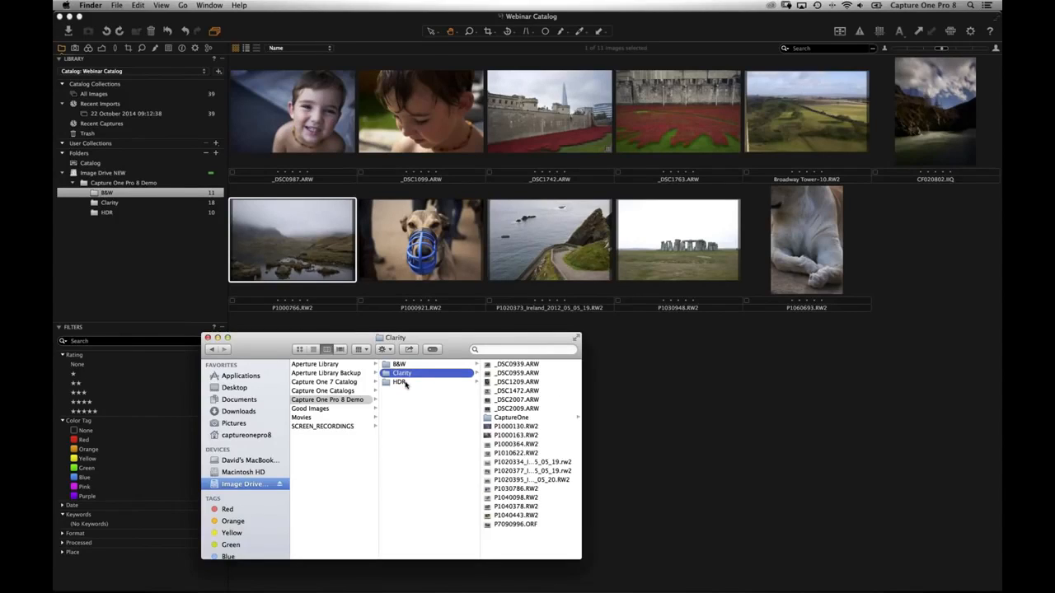
pyautogui.click(404, 364)
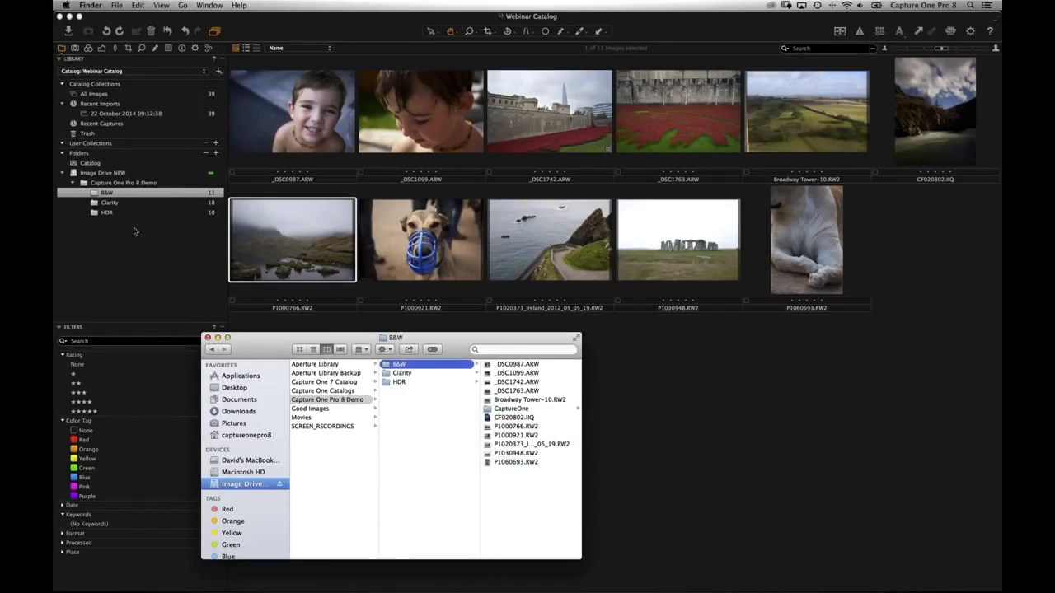
pyautogui.click(132, 195)
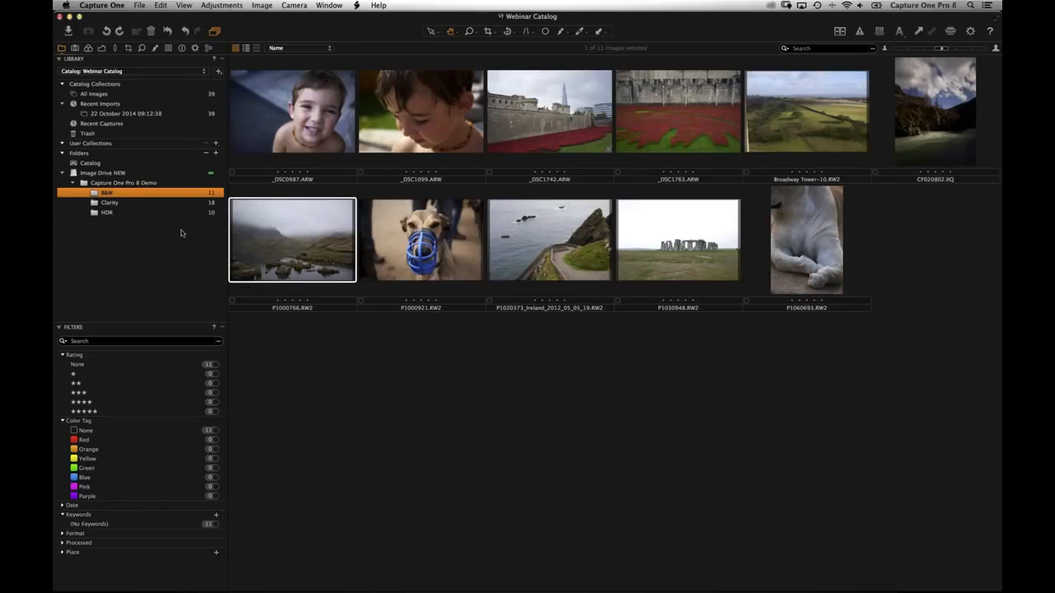
# - In Finder, move P1000766.RW2 from the B&W folder into the Clarity folder
pyautogui.press('super+Tab')
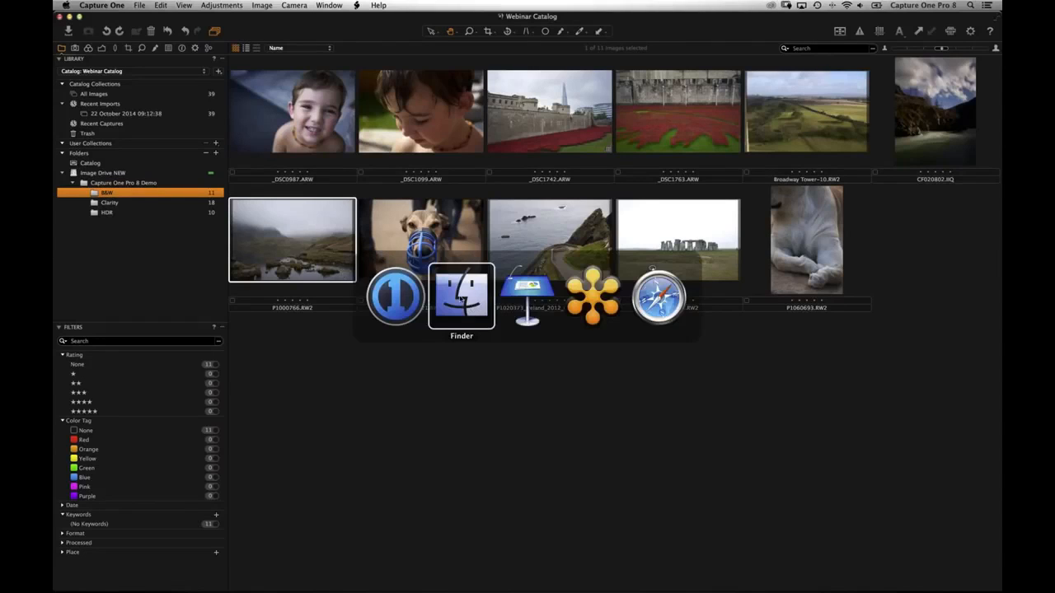
pyautogui.click(462, 299)
pyautogui.moveTo(458, 349); pyautogui.dragTo(501, 331)
pyautogui.click(322, 307)
pyautogui.moveTo(548, 408); pyautogui.dragTo(449, 355)
# - Back in Capture One, inspect and select P1000766's missing-file thumbnail
pyautogui.press('super+Tab')
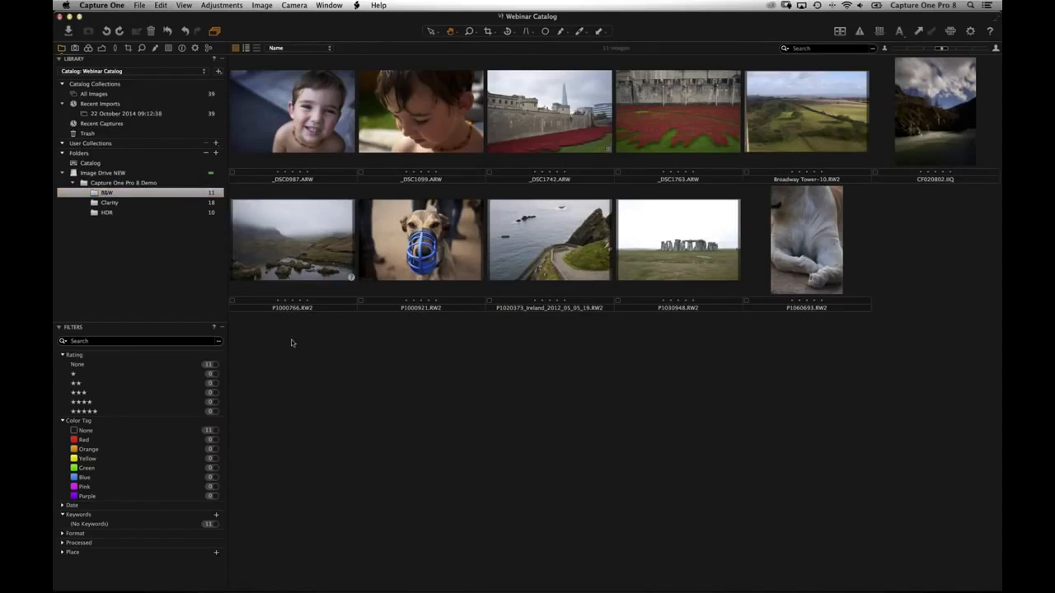
pyautogui.click(349, 278)
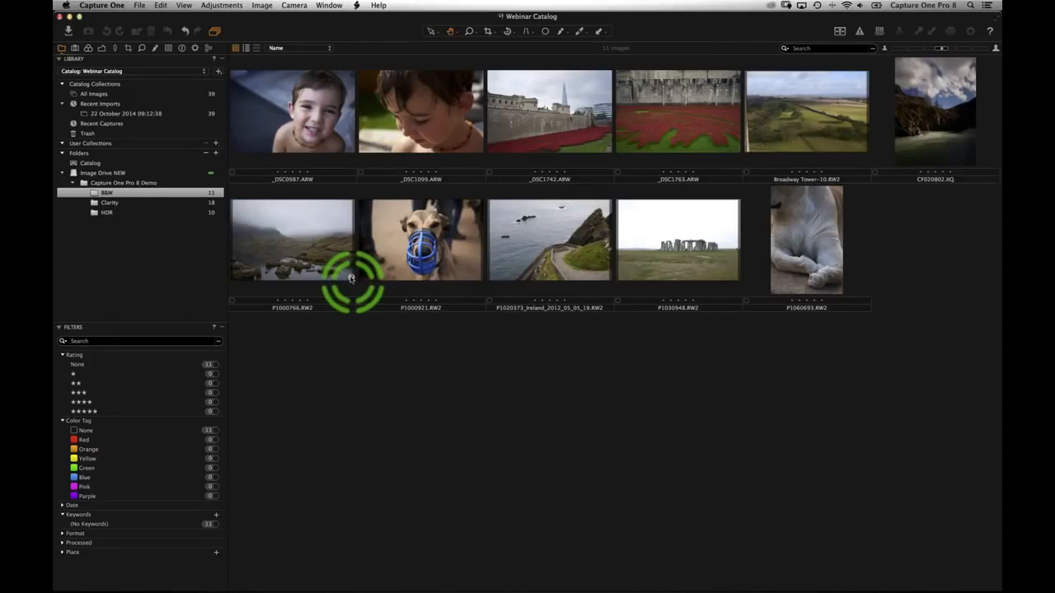
pyautogui.click(301, 252)
# - Use Locate… to relink the missing image to P1000766.RW2 in the Clarity folder
pyautogui.rightClick(295, 242)
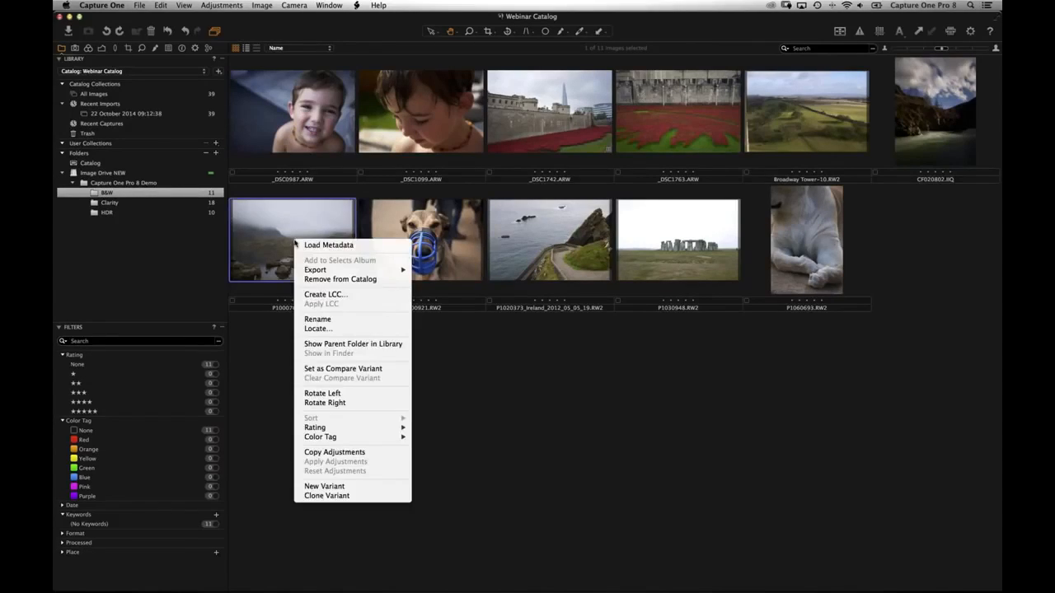
pyautogui.click(346, 332)
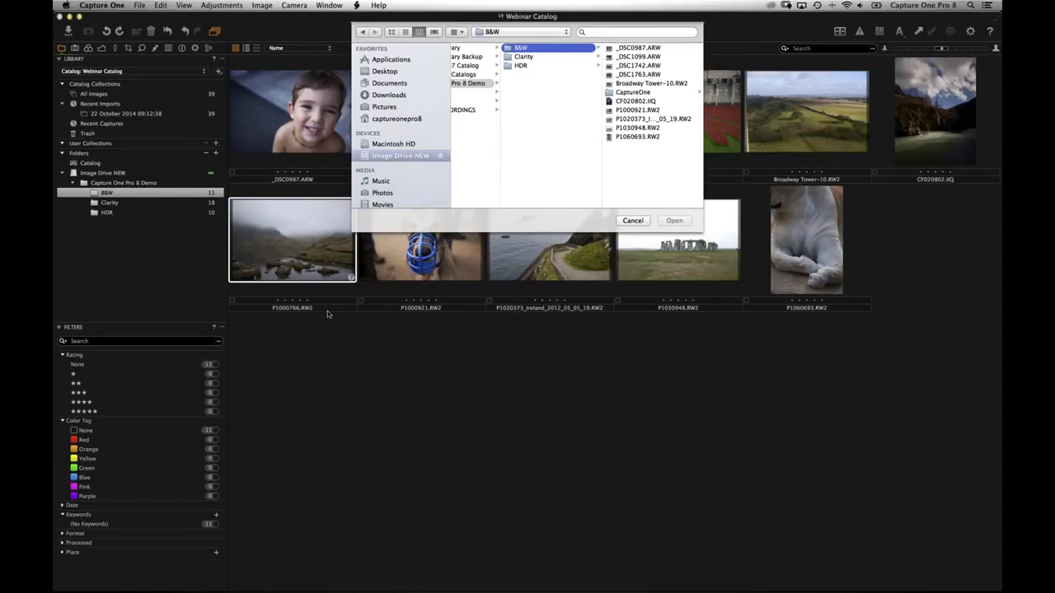
pyautogui.click(531, 57)
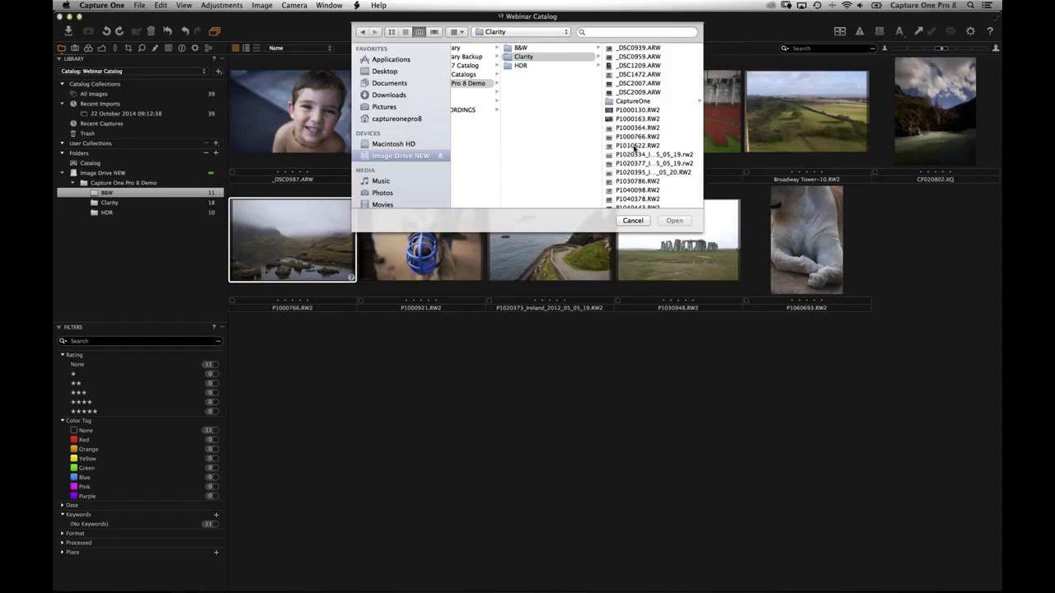
pyautogui.click(636, 136)
pyautogui.click(674, 221)
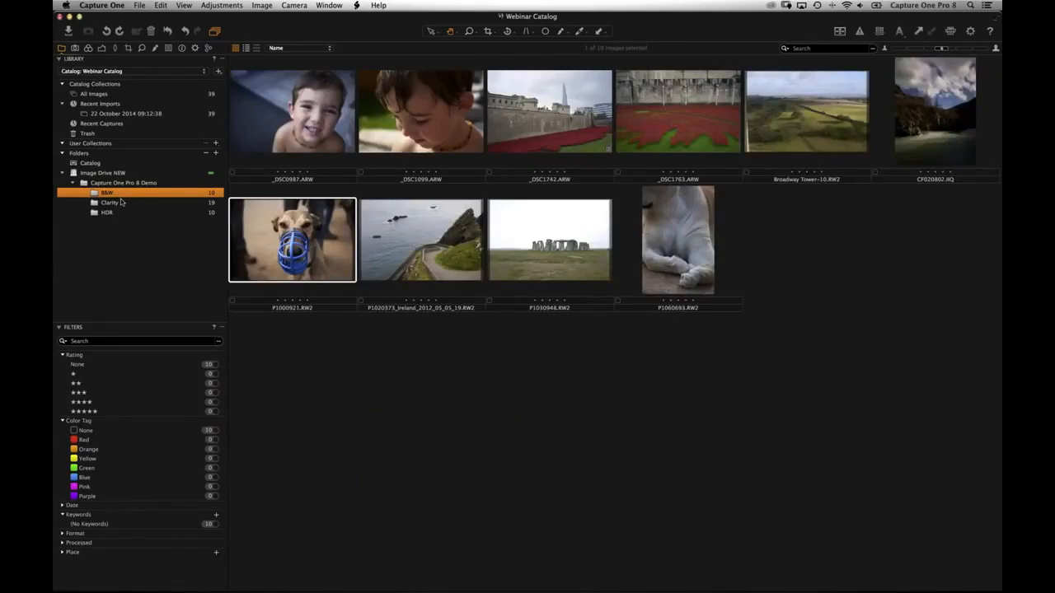
# - Check the Clarity and HDR folders, then show B&W's ten images and select dog photo P1000921
pyautogui.click(120, 202)
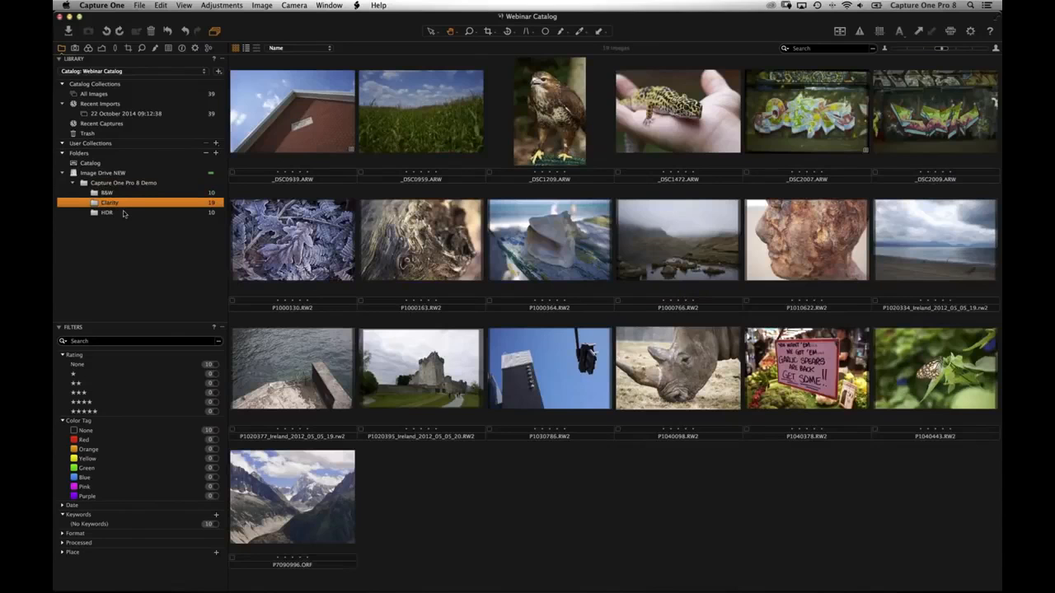
pyautogui.click(146, 216)
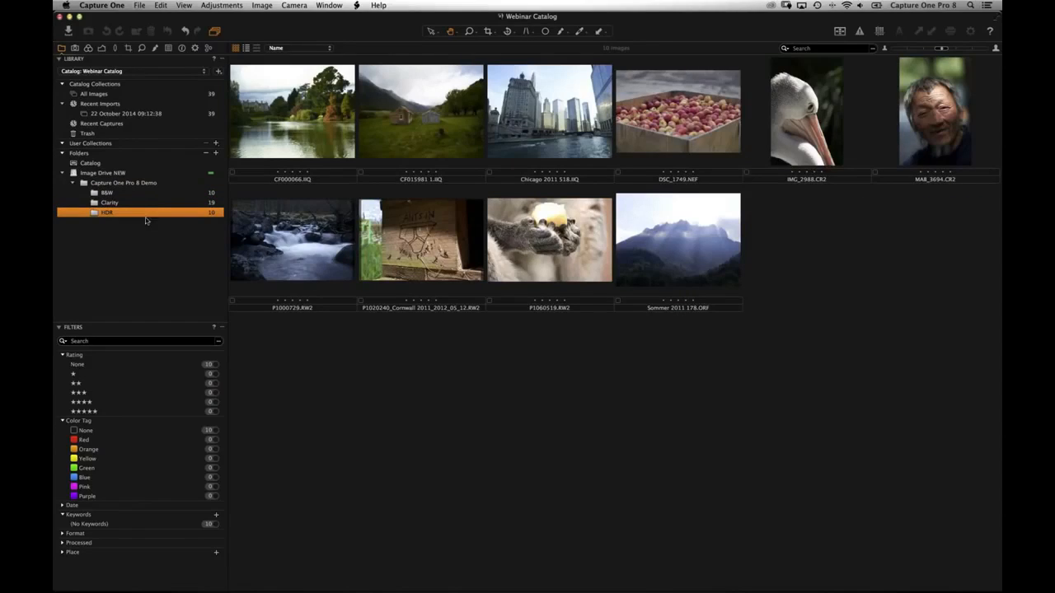
pyautogui.click(142, 203)
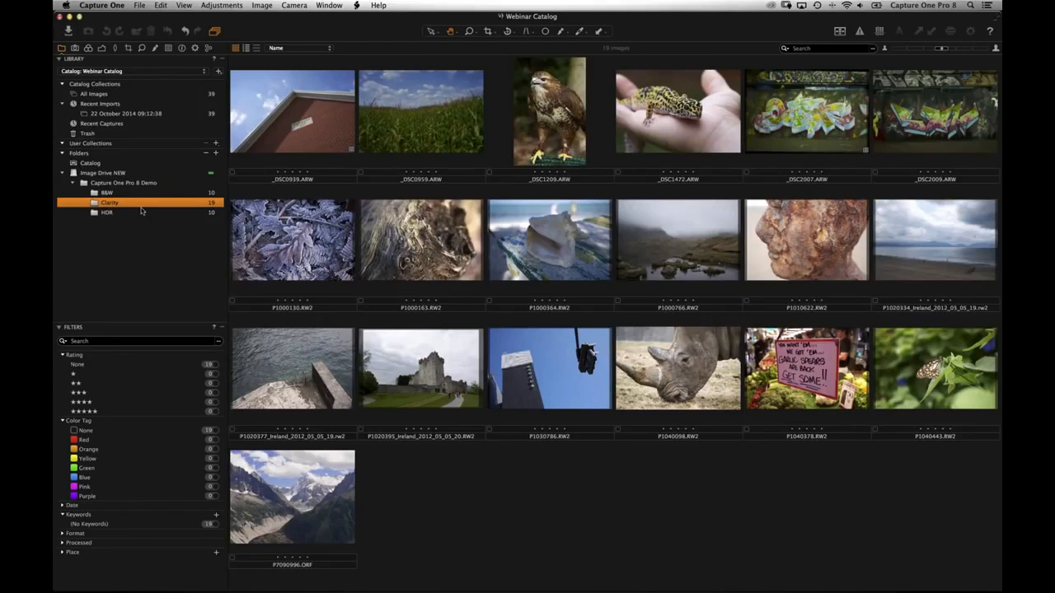
pyautogui.press('Up')
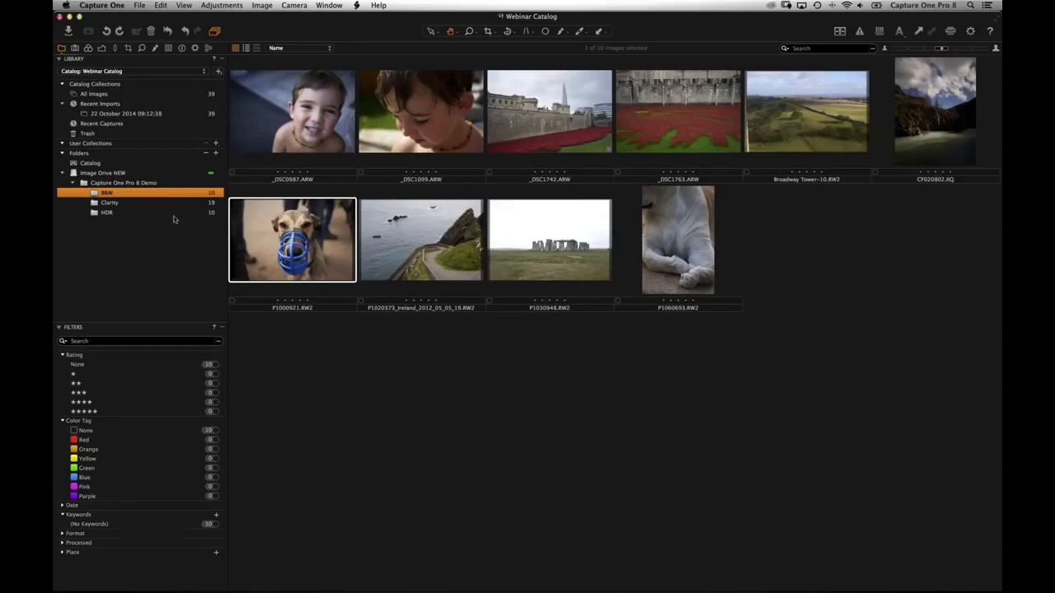
pyautogui.click(299, 241)
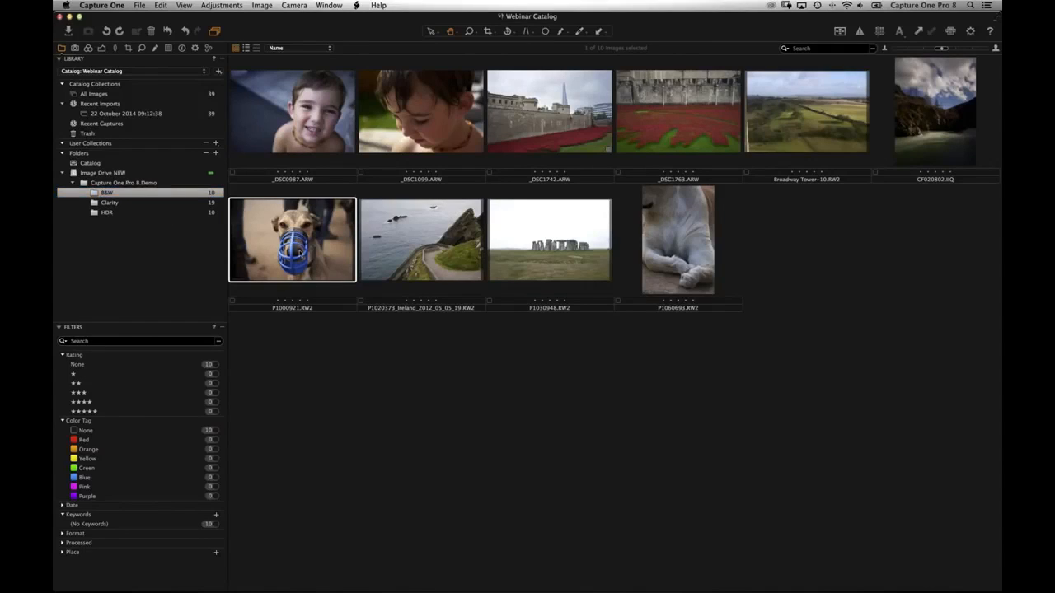
pyautogui.rightClick(292, 237)
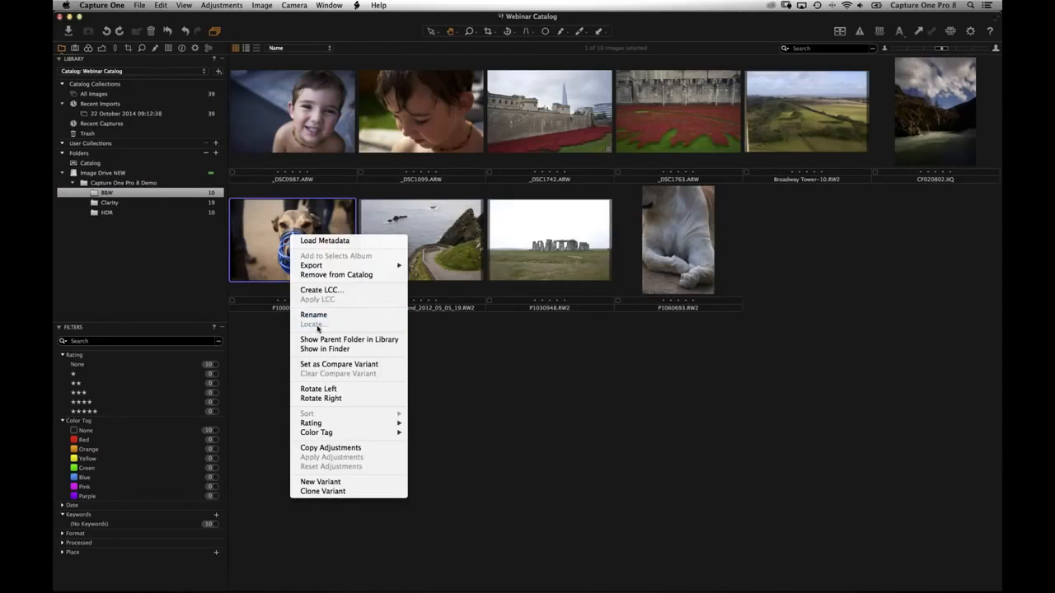
pyautogui.click(107, 194)
pyautogui.rightClick(106, 193)
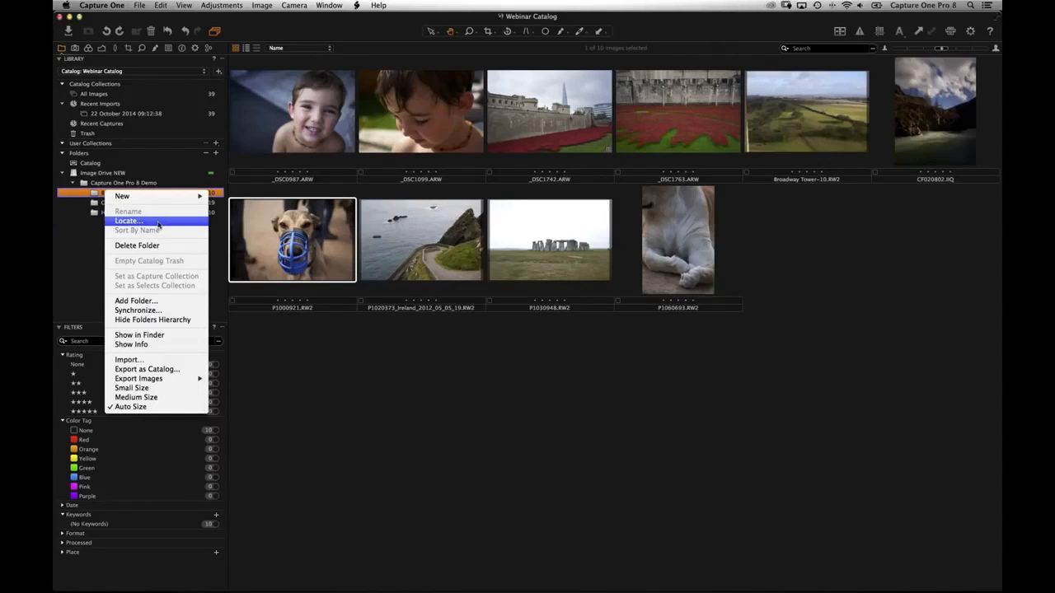
pyautogui.click(123, 234)
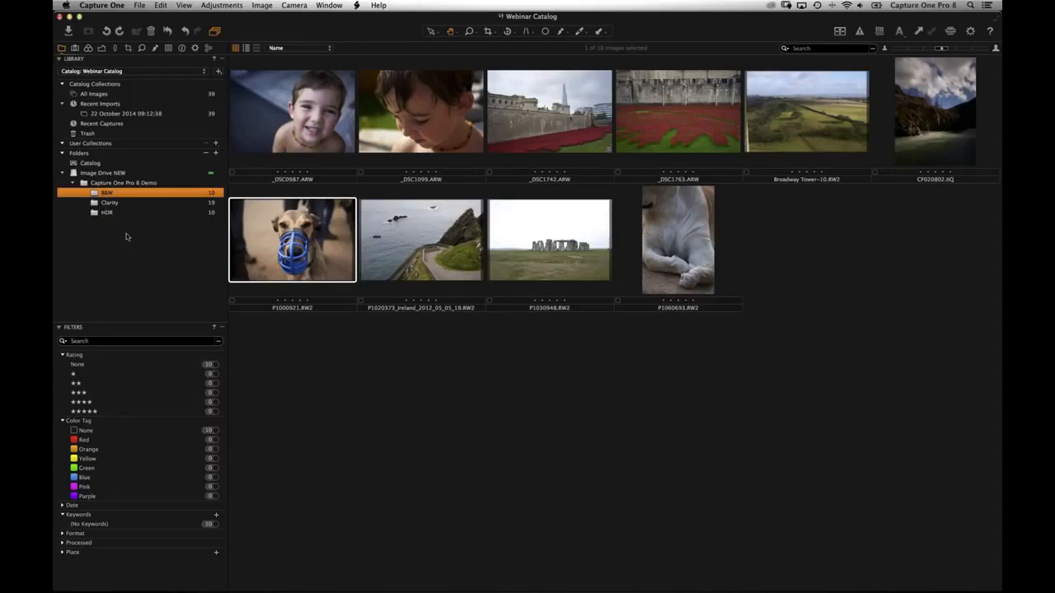
# - In Finder, move the window into view and show the HDR folder's files on Image Drive
pyautogui.press('super+Tab')
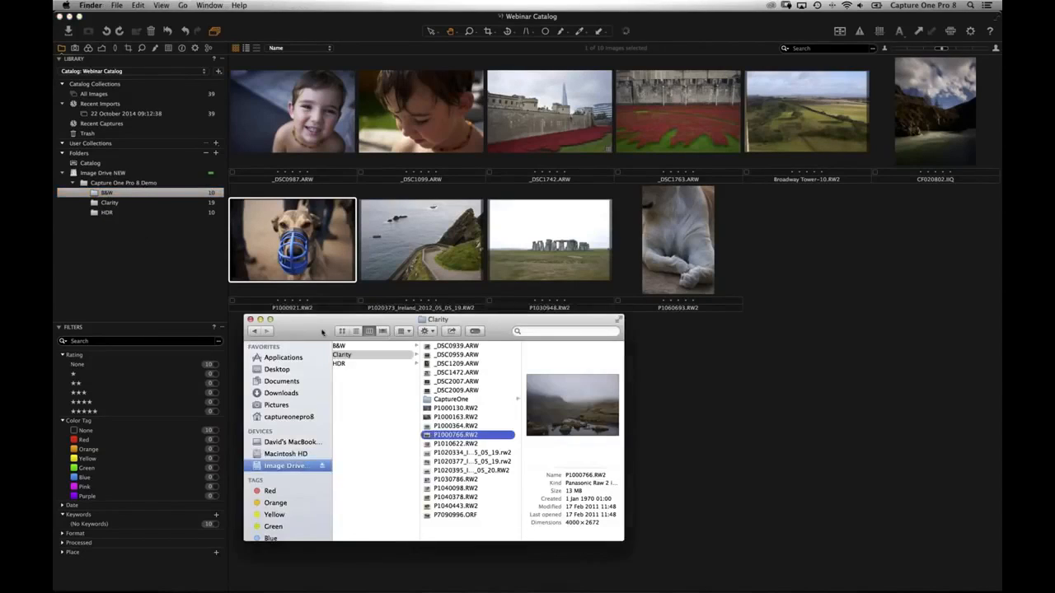
pyautogui.moveTo(323, 331); pyautogui.dragTo(419, 237)
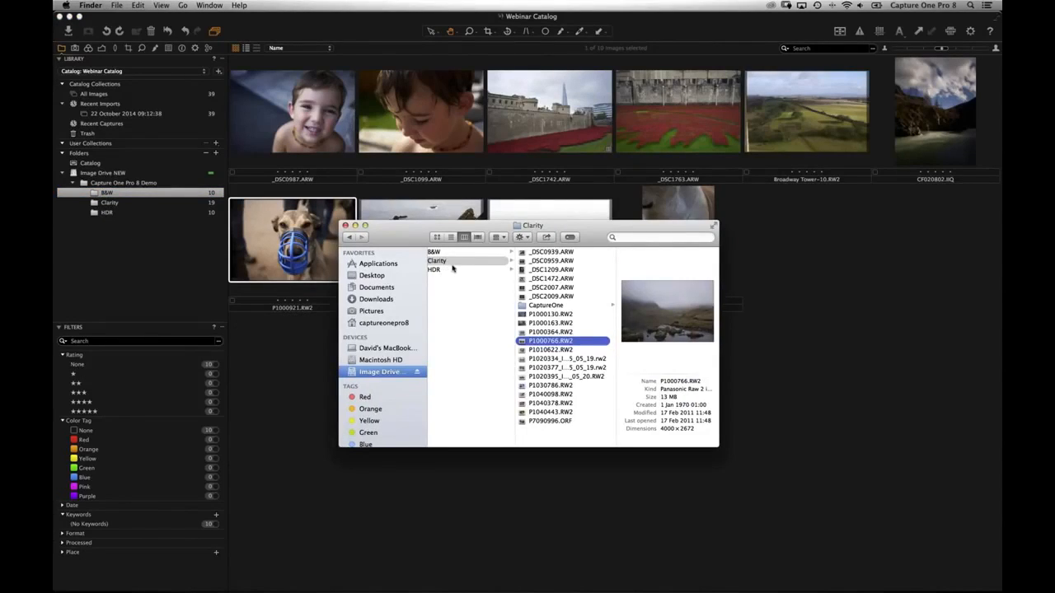
pyautogui.click(449, 270)
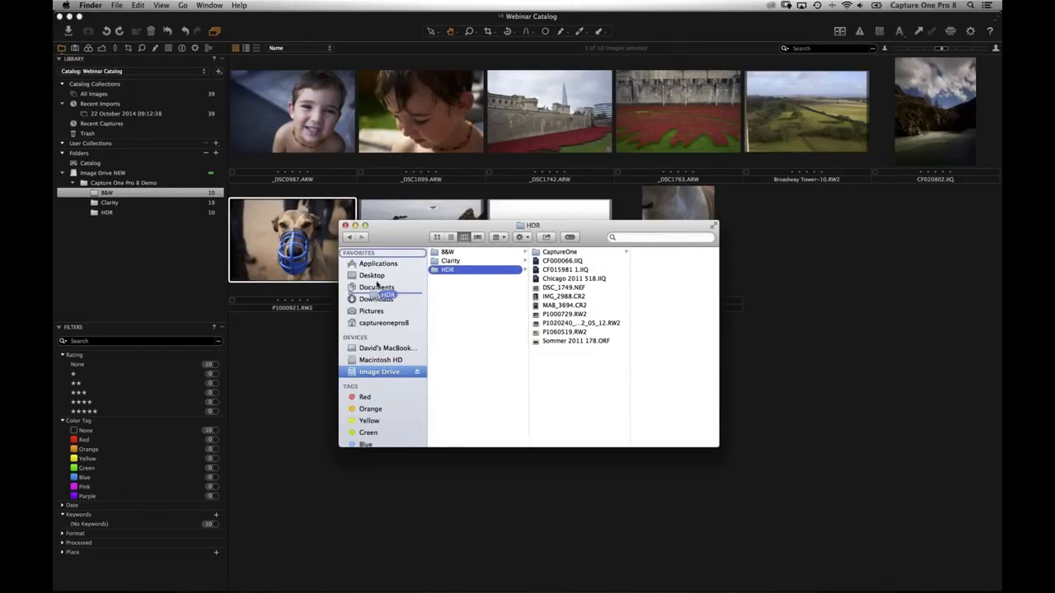
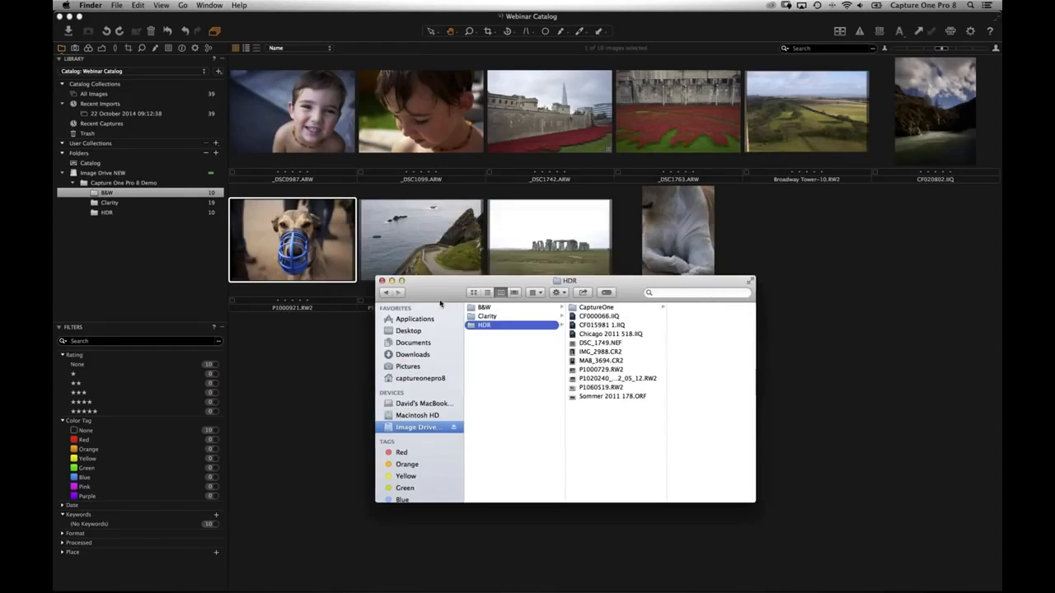
# - Move Sommer 2011 178.ORF and two other files from HDR up into the Capture One Pro 8 Demo folder
pyautogui.click(576, 412)
pyautogui.keyDown('shift'); pyautogui.click(554, 392); pyautogui.keyUp('shift')
pyautogui.moveTo(550, 396); pyautogui.dragTo(499, 438)
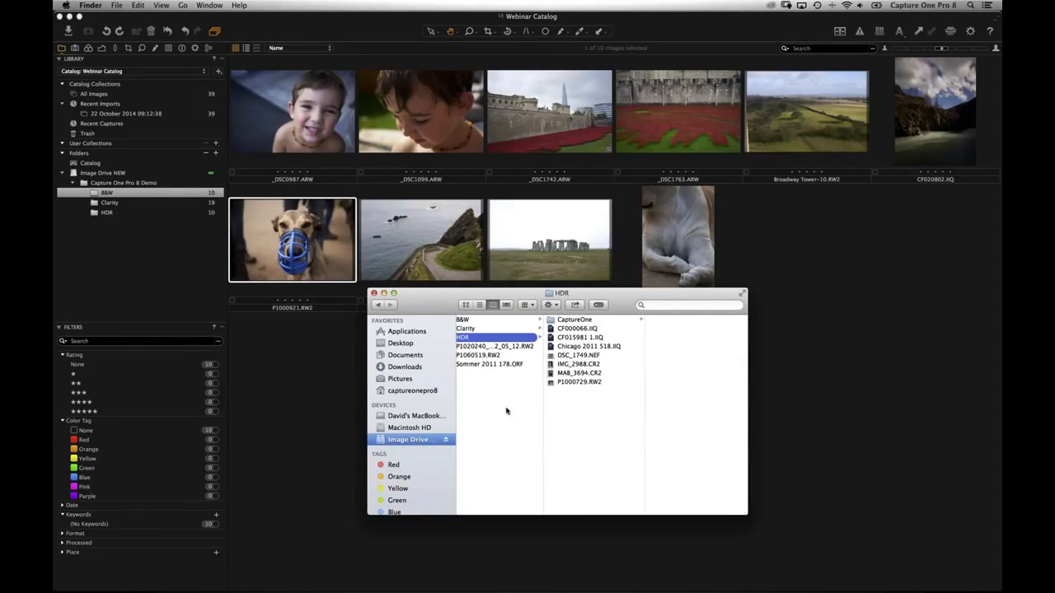
# - Back in Capture One, view the HDR folder's images, now flagged as missing
pyautogui.click(138, 237)
pyautogui.press('Down')
pyautogui.press('Down')
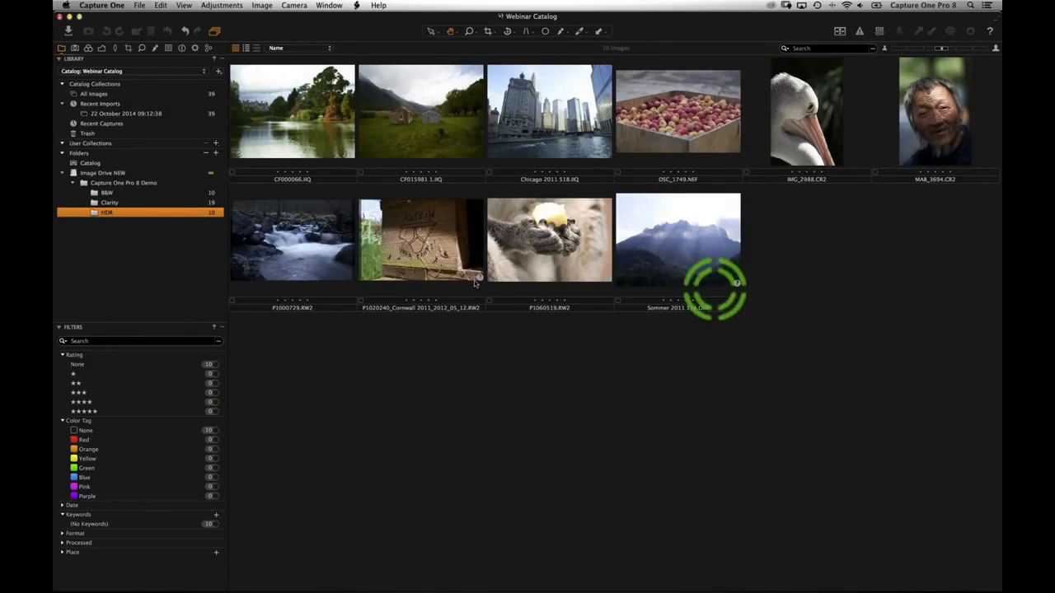
pyautogui.rightClick(106, 214)
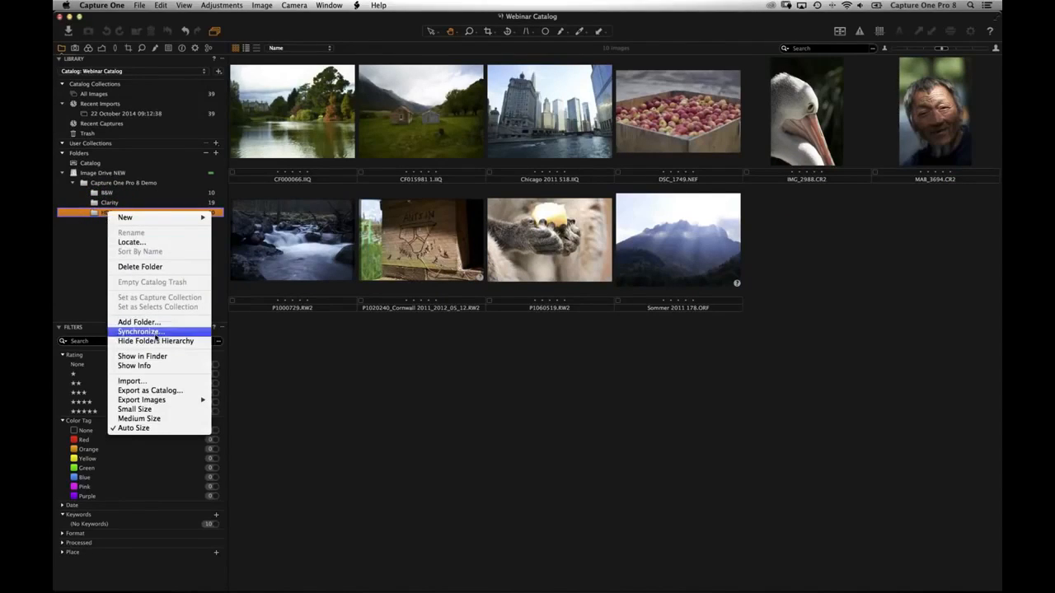
# - Synchronize HDR to drop its three missing images, then move the three loose files back into HDR in Finder
pyautogui.click(163, 332)
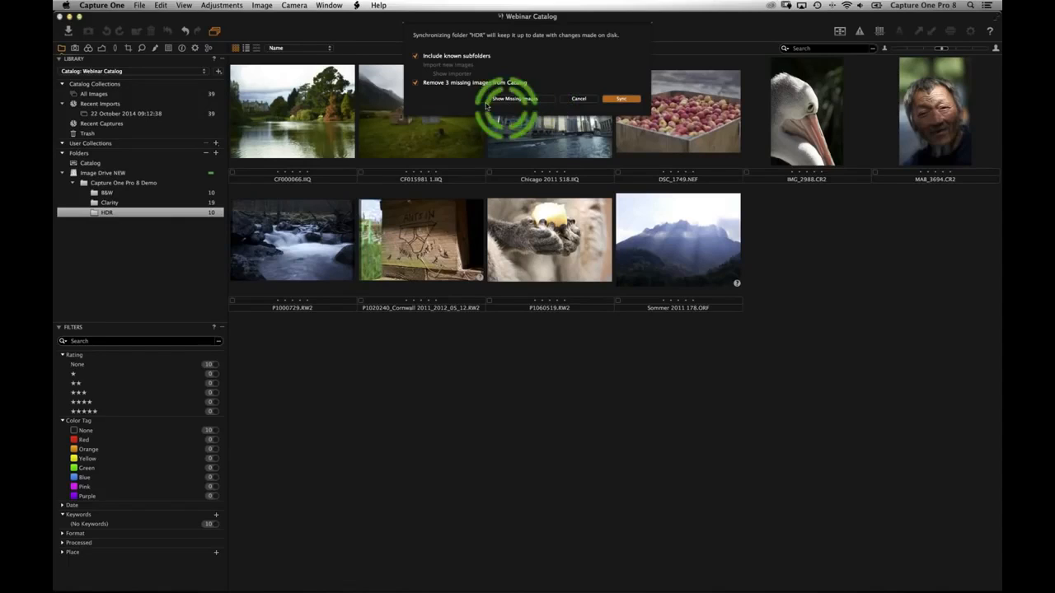
pyautogui.click(619, 99)
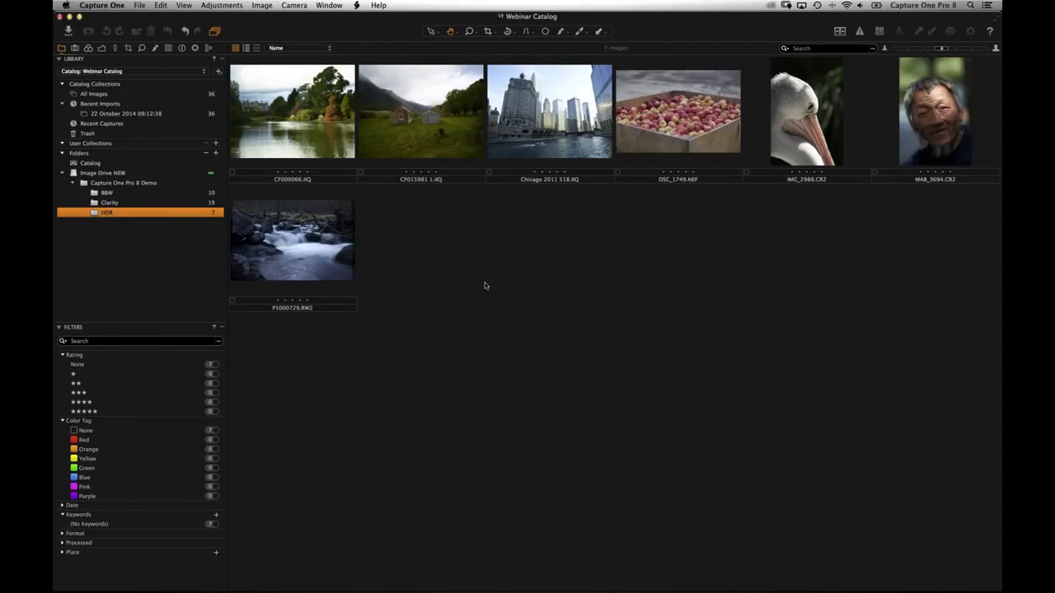
pyautogui.press('super+Tab')
pyautogui.moveTo(484, 371); pyautogui.dragTo(477, 348)
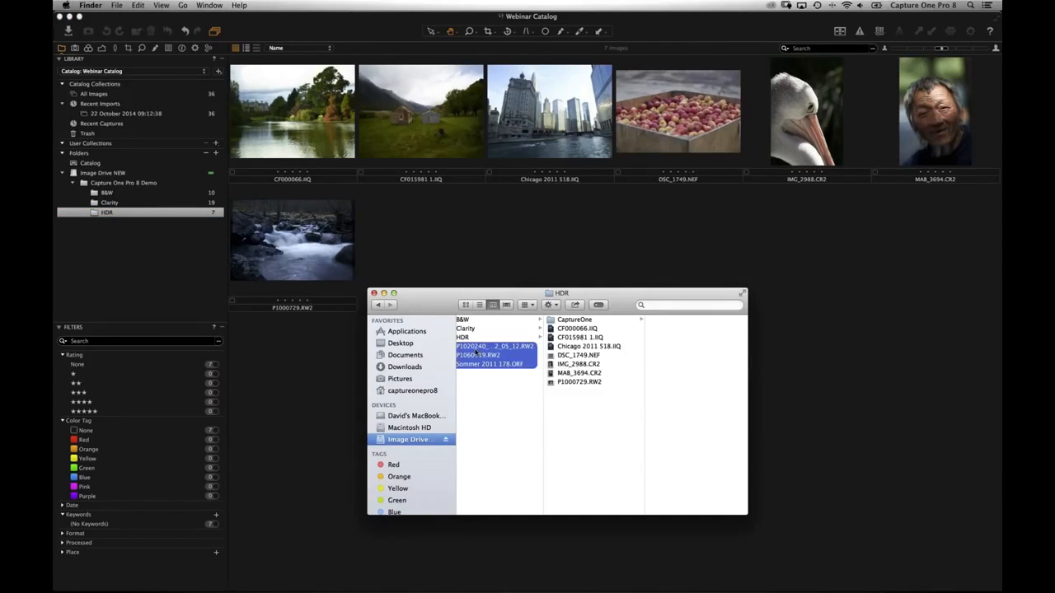
pyautogui.press('super+BackSpace')
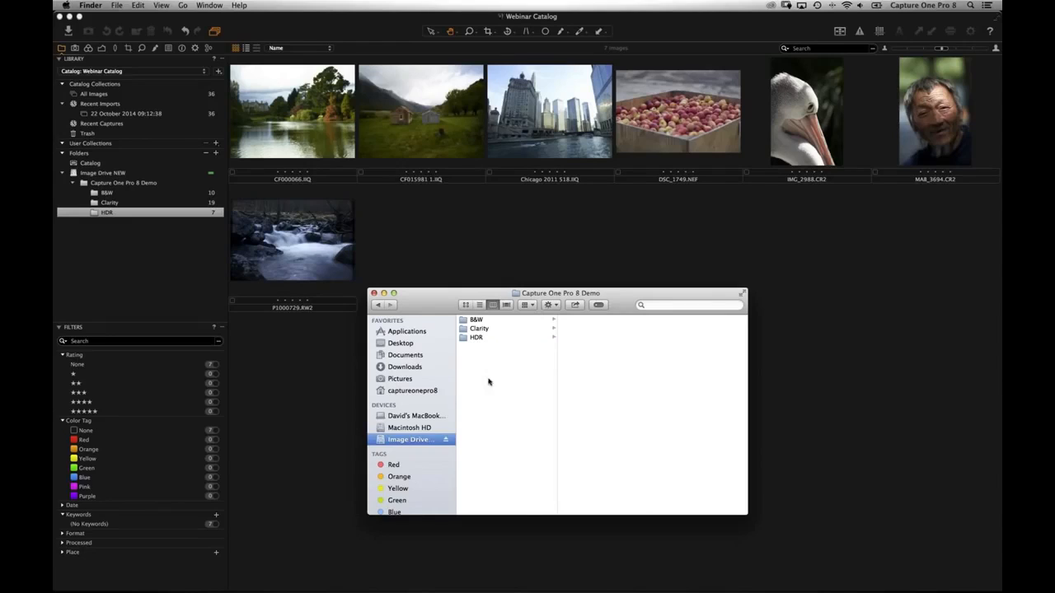
# - Resynchronize the HDR folder to import the three returned images, bringing it to 11
pyautogui.click(130, 210)
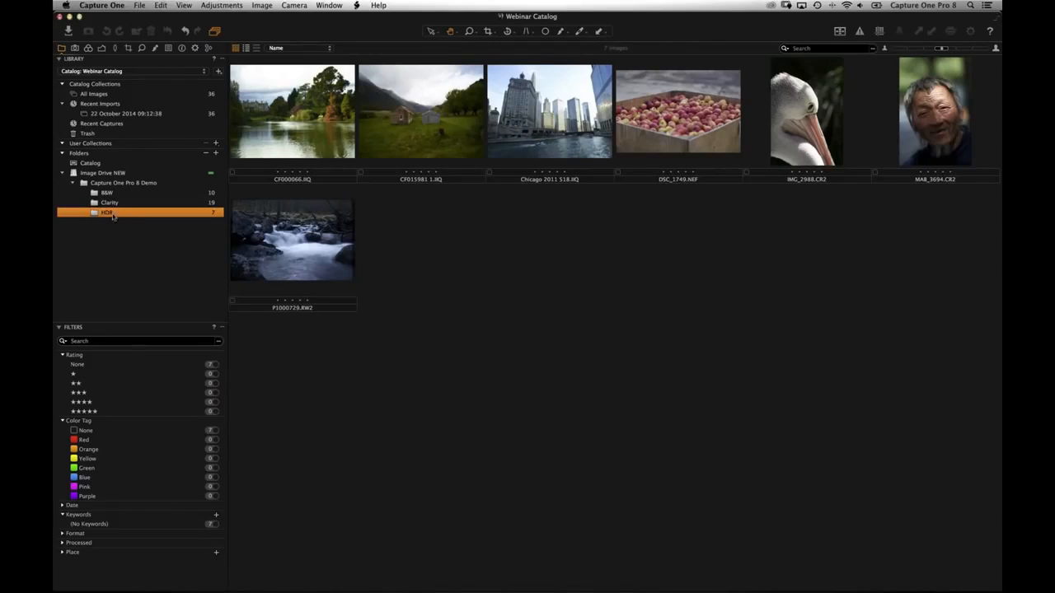
pyautogui.rightClick(108, 213)
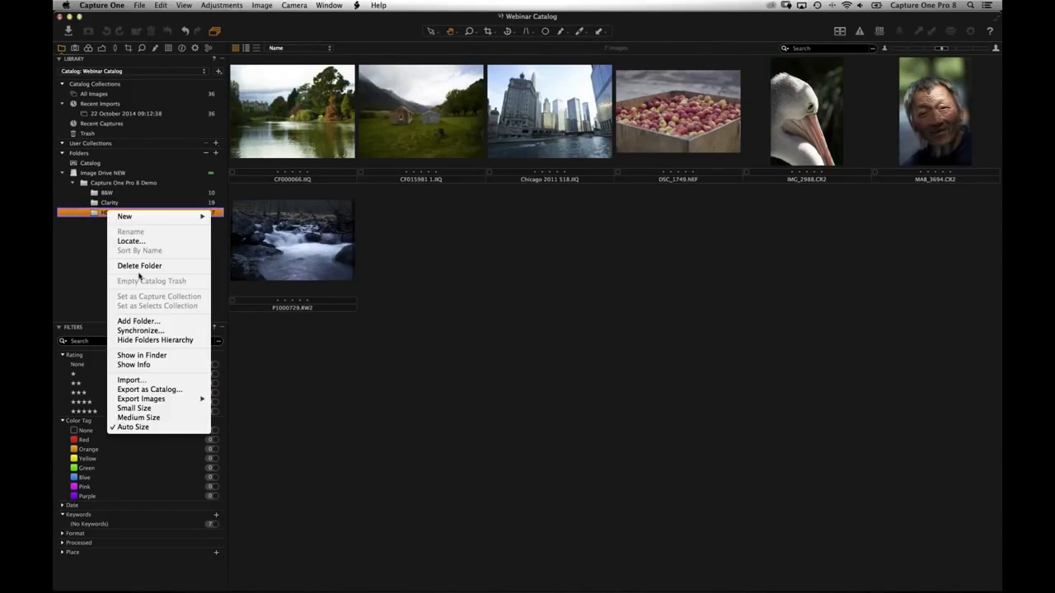
pyautogui.click(170, 332)
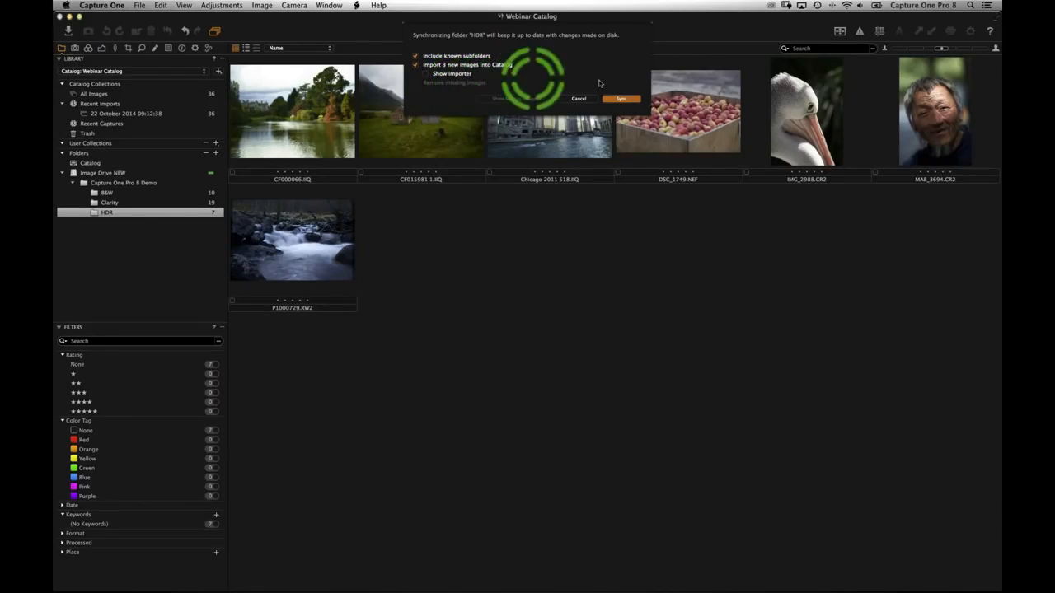
pyautogui.click(620, 99)
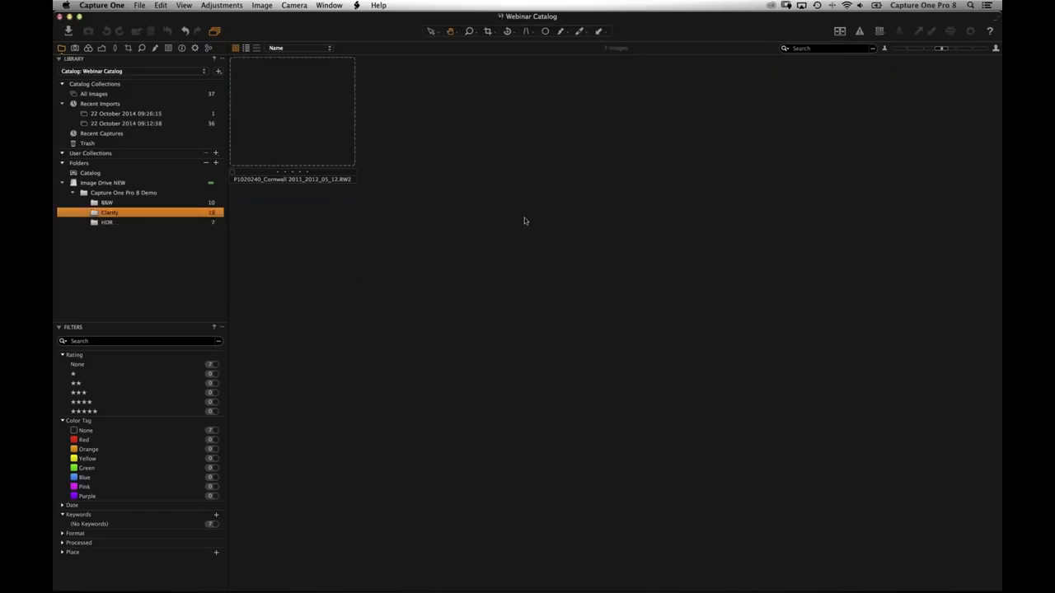
pyautogui.click(114, 222)
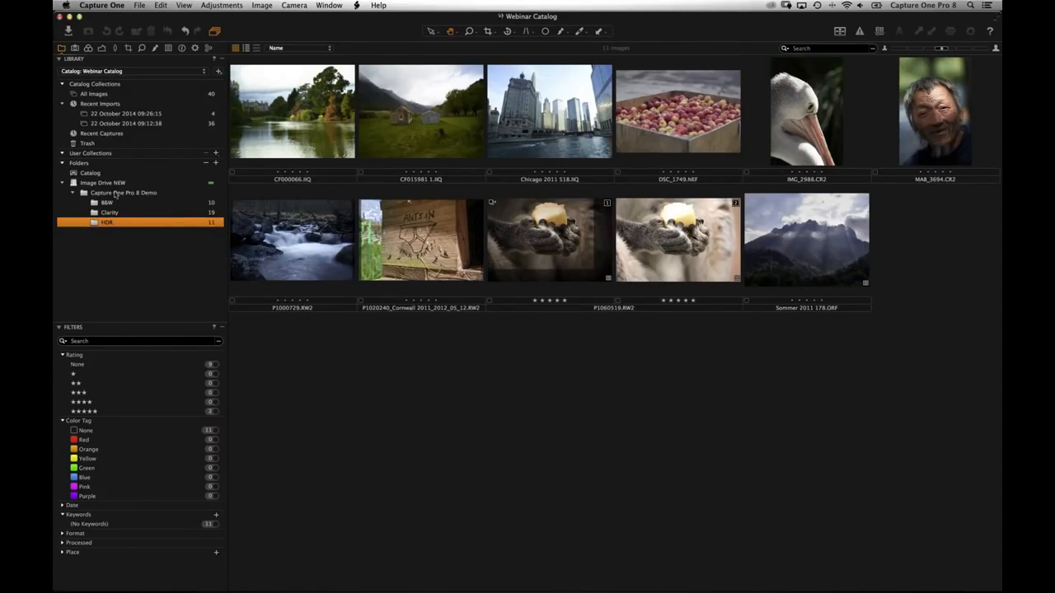
# - Open Synchronize for the Capture One Pro 8 Demo folder and cancel without syncing
pyautogui.rightClick(116, 195)
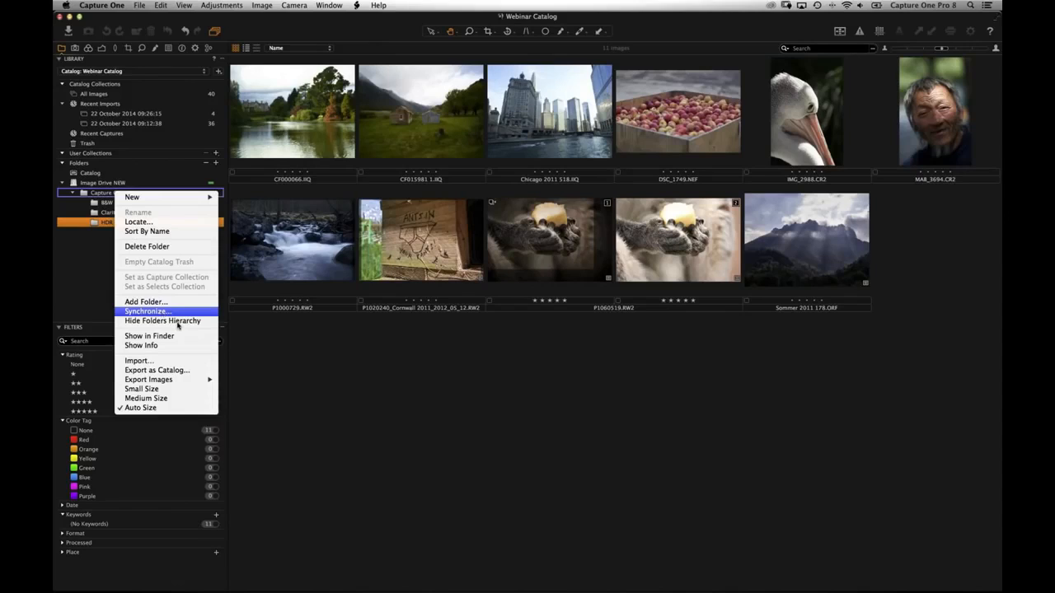
pyautogui.click(173, 311)
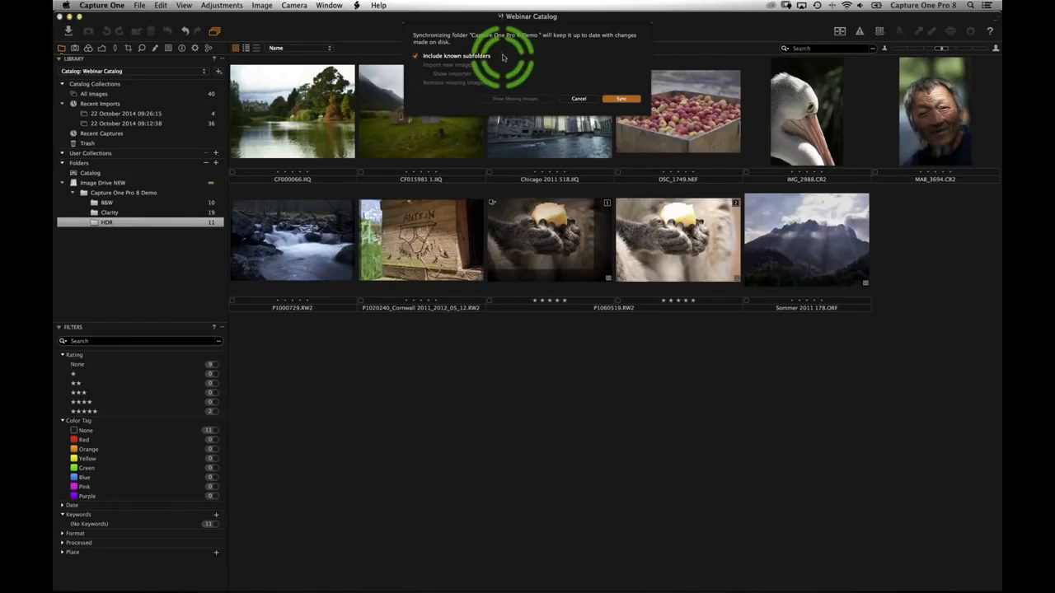
pyautogui.click(578, 98)
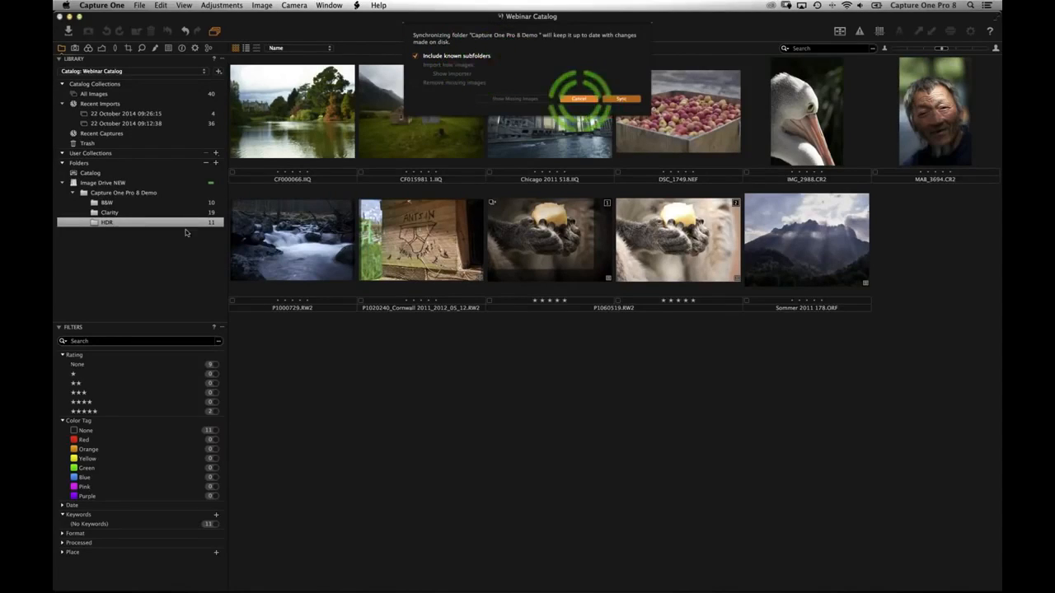
pyautogui.click(126, 225)
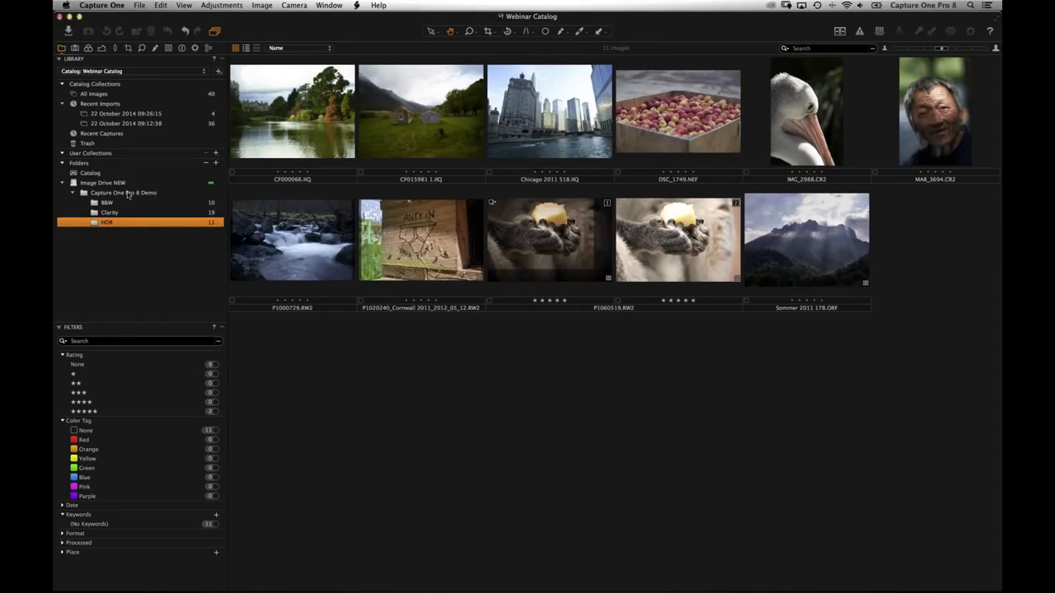
# - Dismiss the demo folder's menu and show the B&W folder's ten images
pyautogui.rightClick(128, 195)
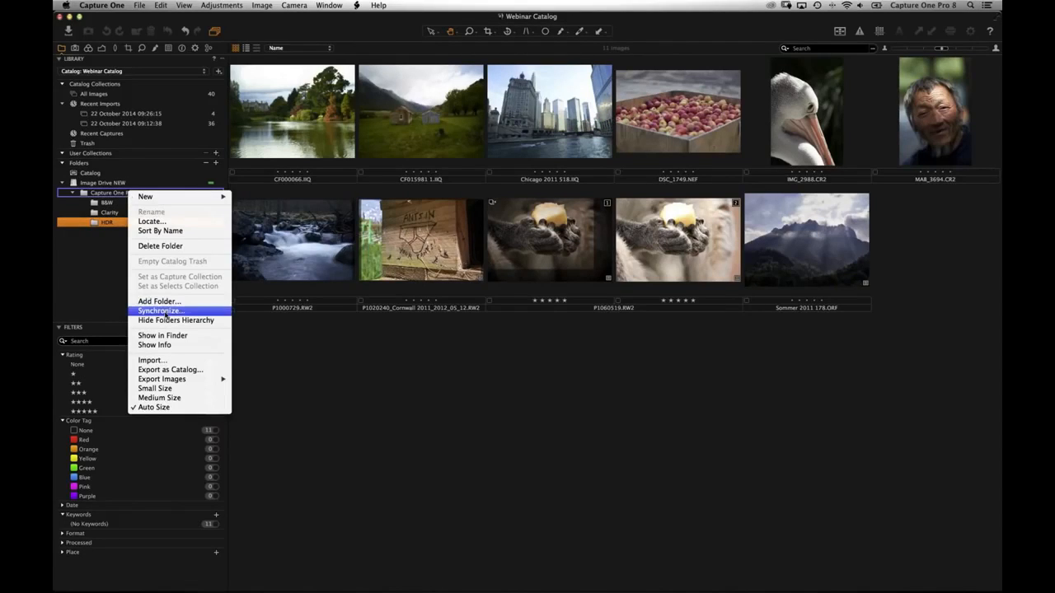
pyautogui.click(116, 309)
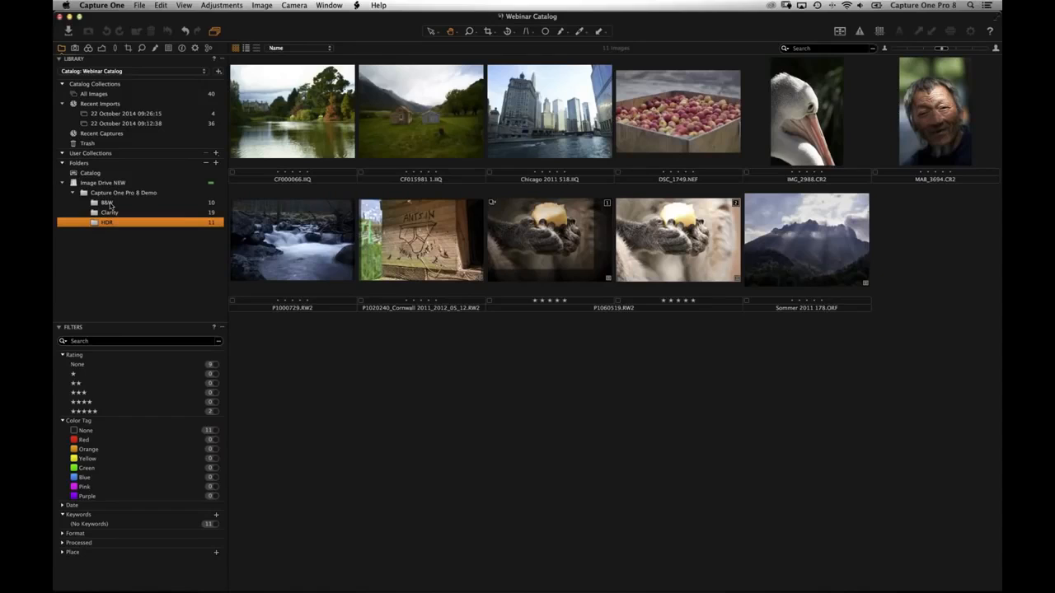
pyautogui.click(110, 204)
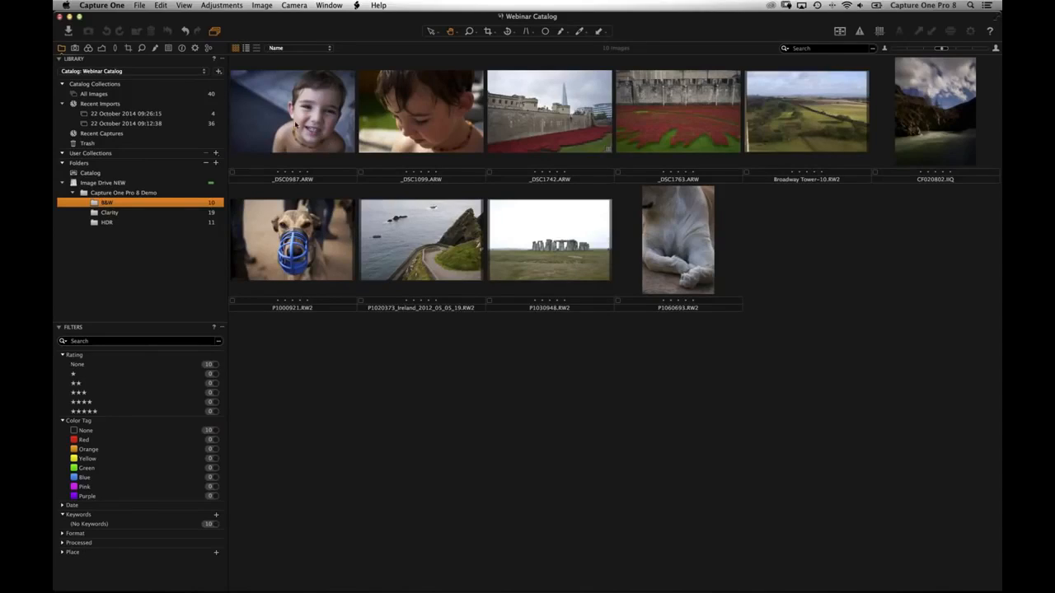
# - Drag the first three B&W images into the internal Catalog folder, leaving seven in B&W
pyautogui.click(426, 127)
pyautogui.press('Right')
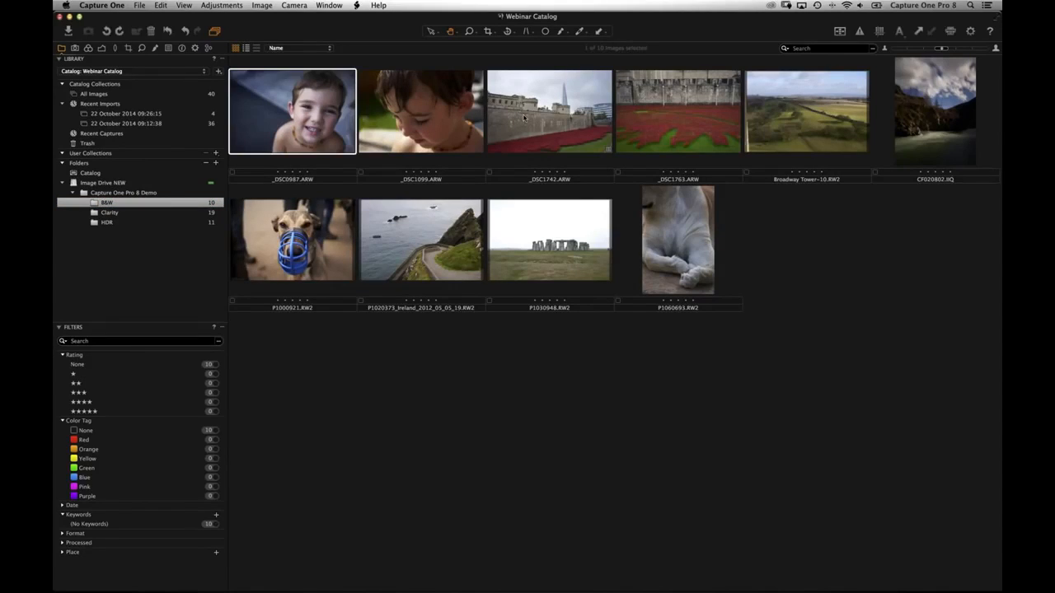
pyautogui.keyDown('shift'); pyautogui.click(511, 144); pyautogui.keyUp('shift')
pyautogui.moveTo(299, 126); pyautogui.dragTo(159, 176)
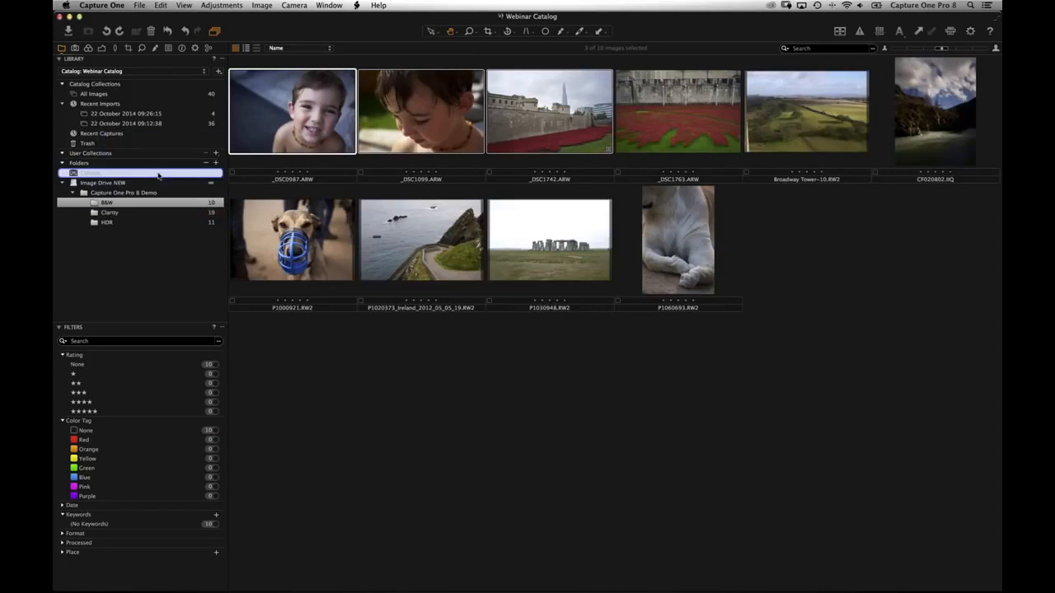
pyautogui.click(121, 202)
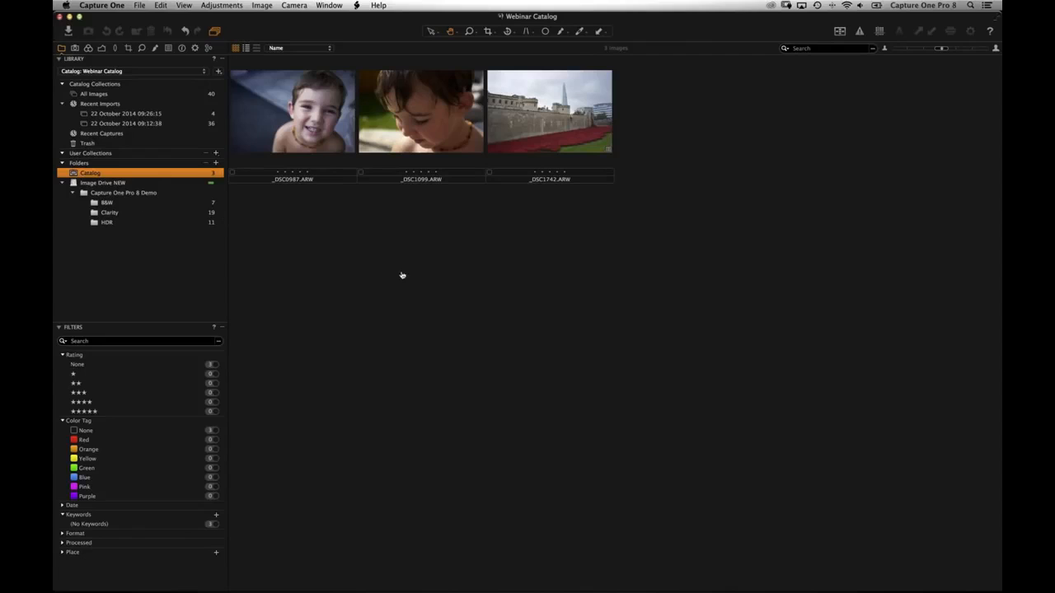
pyautogui.press('super+Tab')
# - Inspect the Webinar Catalog file in Pictures, then view _DSC0987.ARW large in Capture One
pyautogui.click(402, 380)
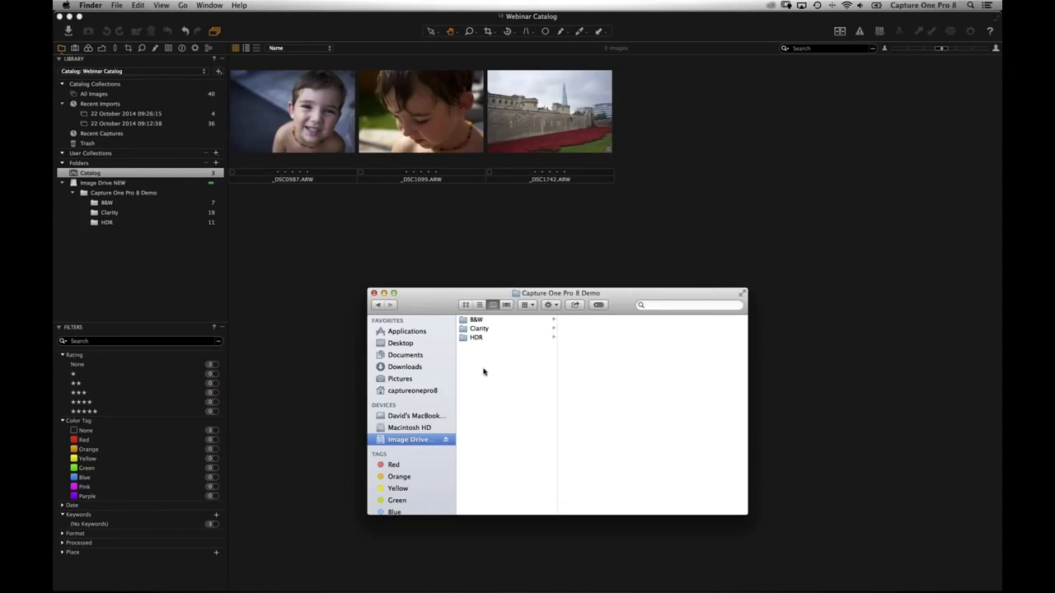
pyautogui.click(507, 347)
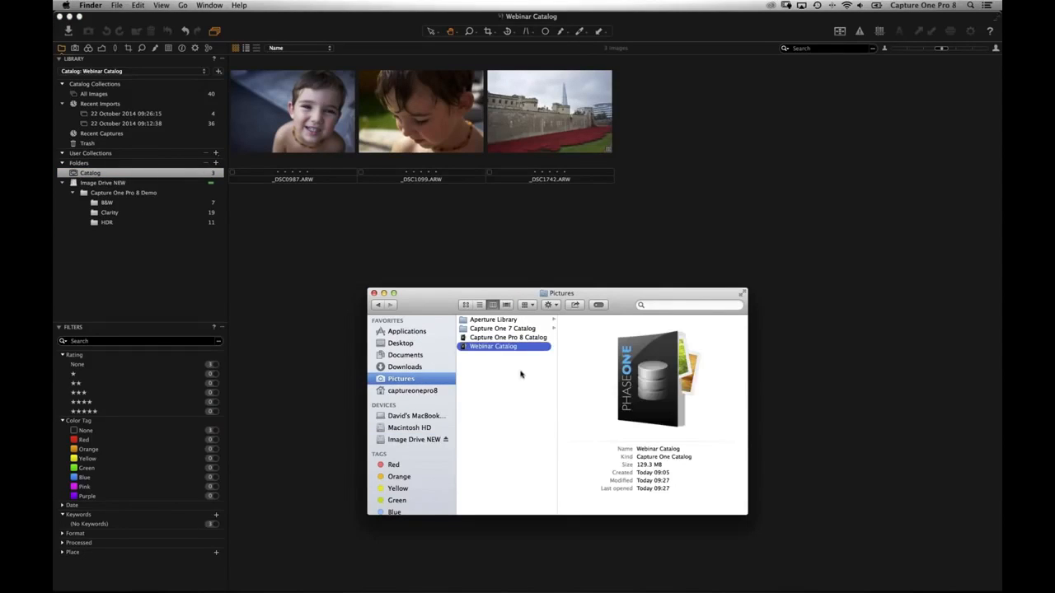
pyautogui.click(290, 131)
pyautogui.doubleClick(291, 131)
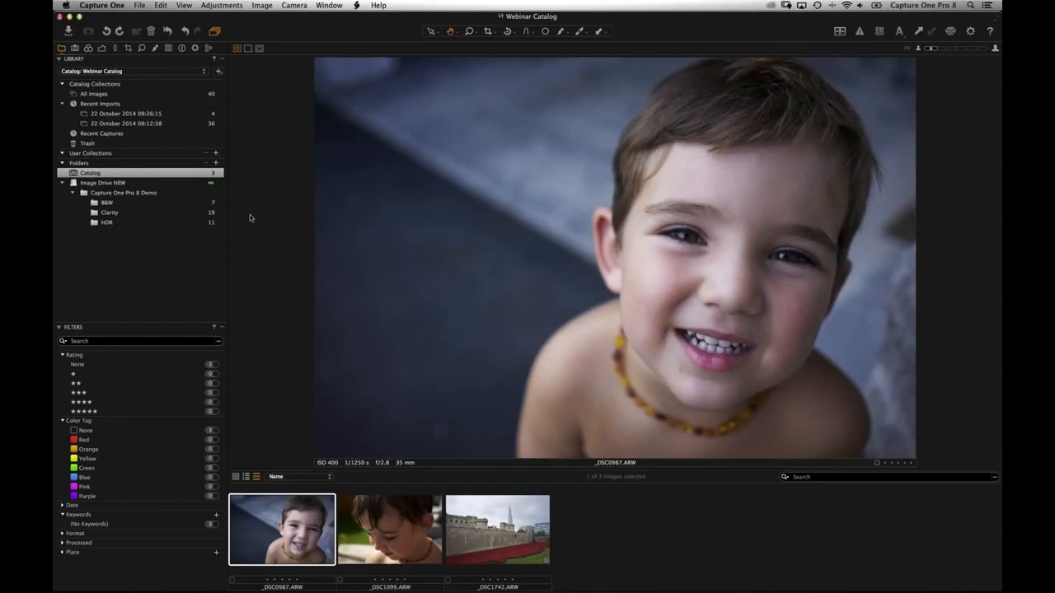
# - Select all three Catalog images and drag them back into B&W, restoring ten images
pyautogui.press('alt+super+v')
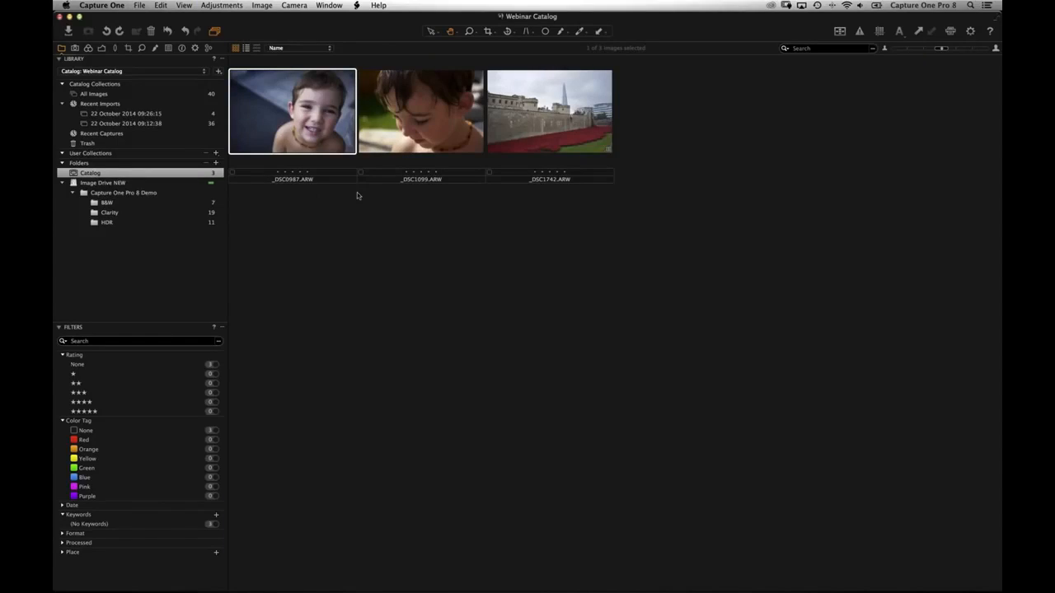
pyautogui.press('super+a')
pyautogui.moveTo(258, 125); pyautogui.dragTo(107, 203)
pyautogui.click(108, 202)
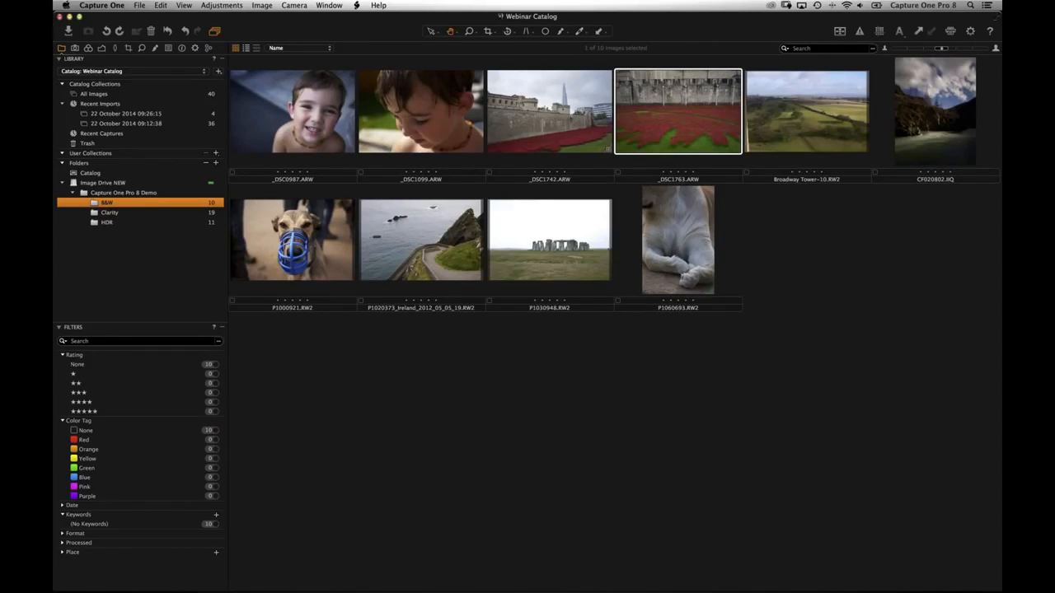
# - Edit _DSC1742.ARW with exposure 0.76, highlight 59, clarity 29 and a 0.75° rotation
pyautogui.click(379, 238)
pyautogui.doubleClick(568, 146)
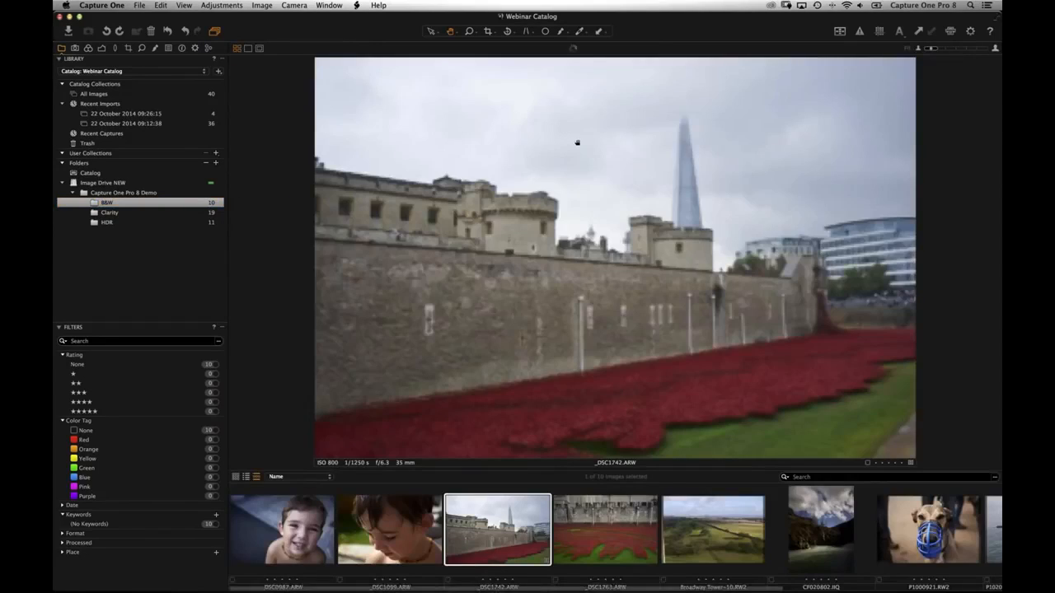
pyautogui.press('super+alt+4')
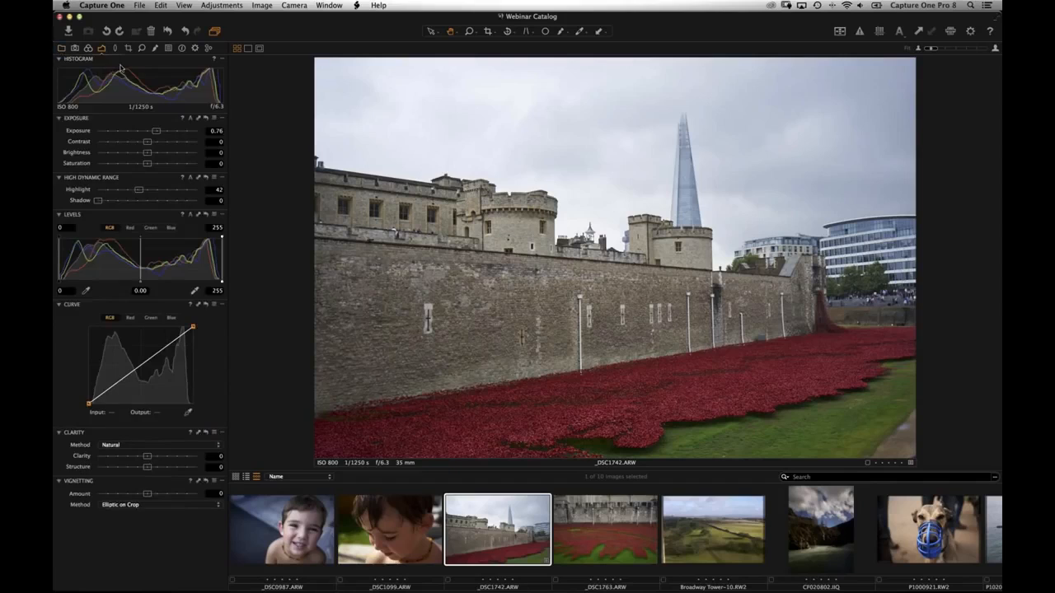
pyautogui.moveTo(131, 192); pyautogui.dragTo(154, 192)
pyautogui.moveTo(166, 458); pyautogui.dragTo(162, 457)
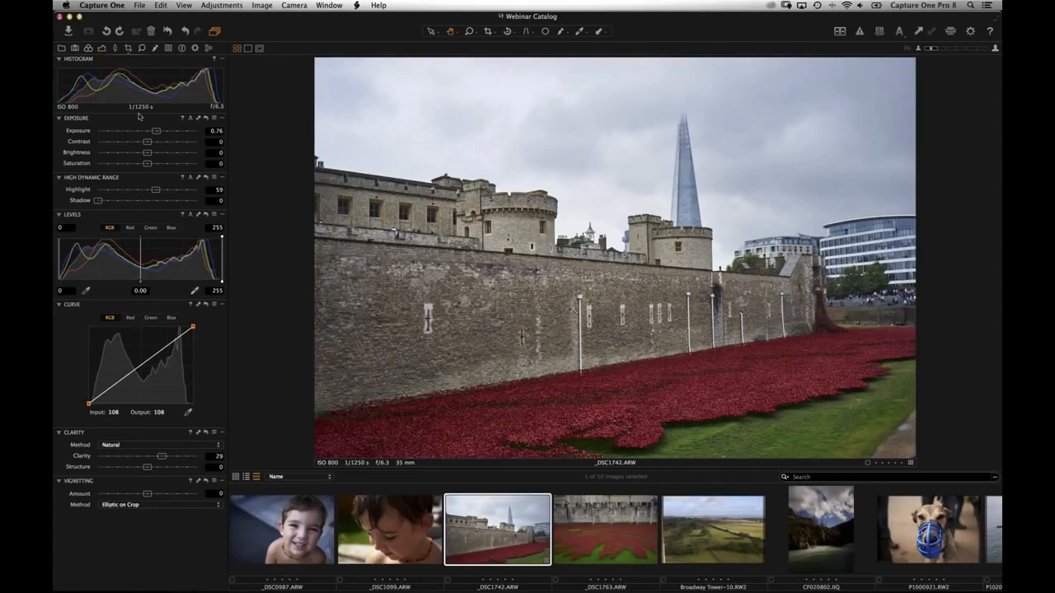
pyautogui.moveTo(148, 118); pyautogui.dragTo(149, 119)
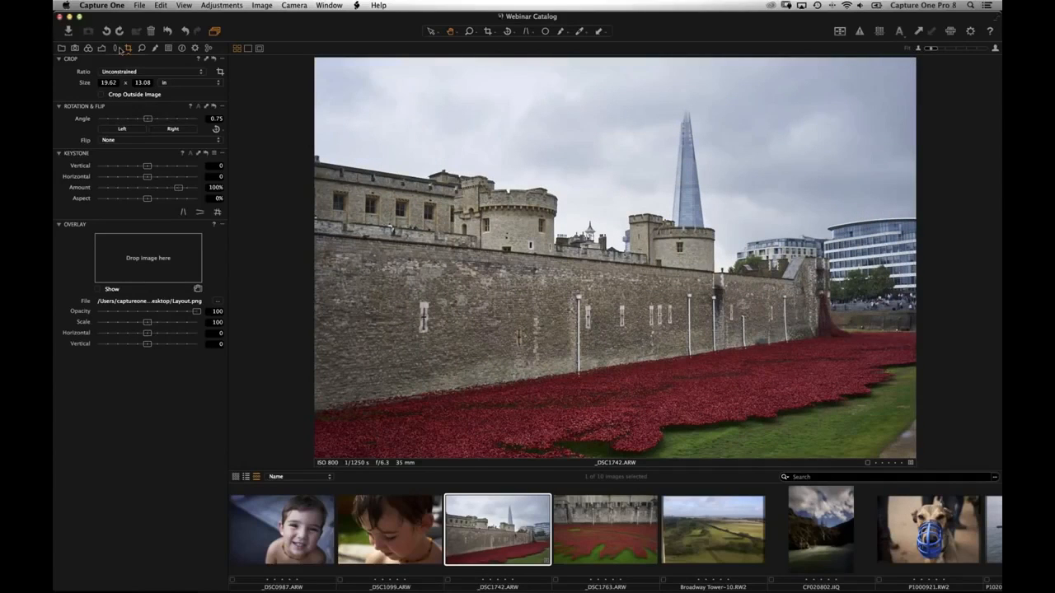
pyautogui.click(61, 48)
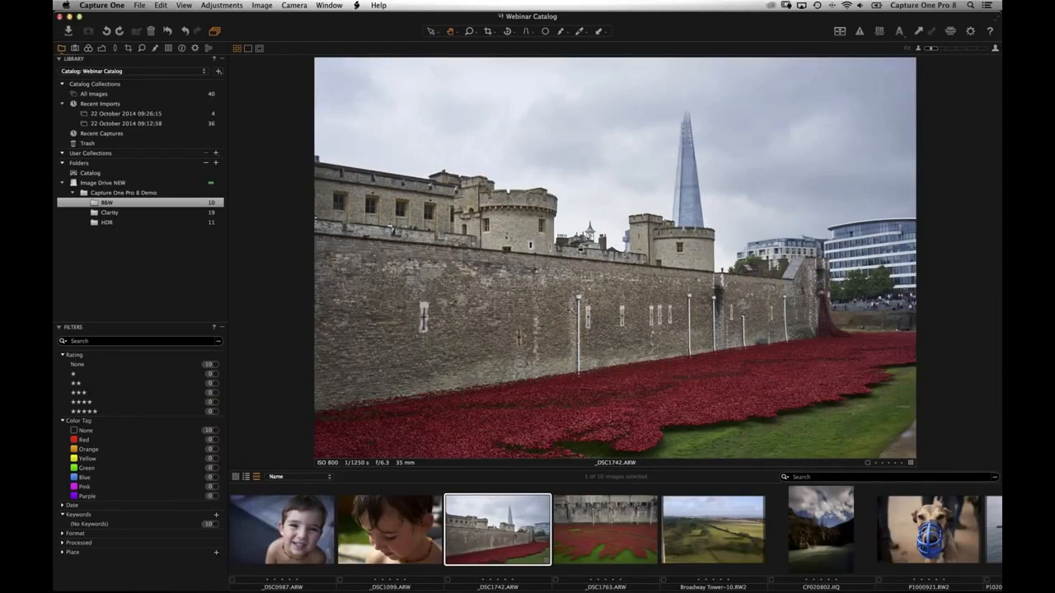
pyautogui.press('alt+super+v')
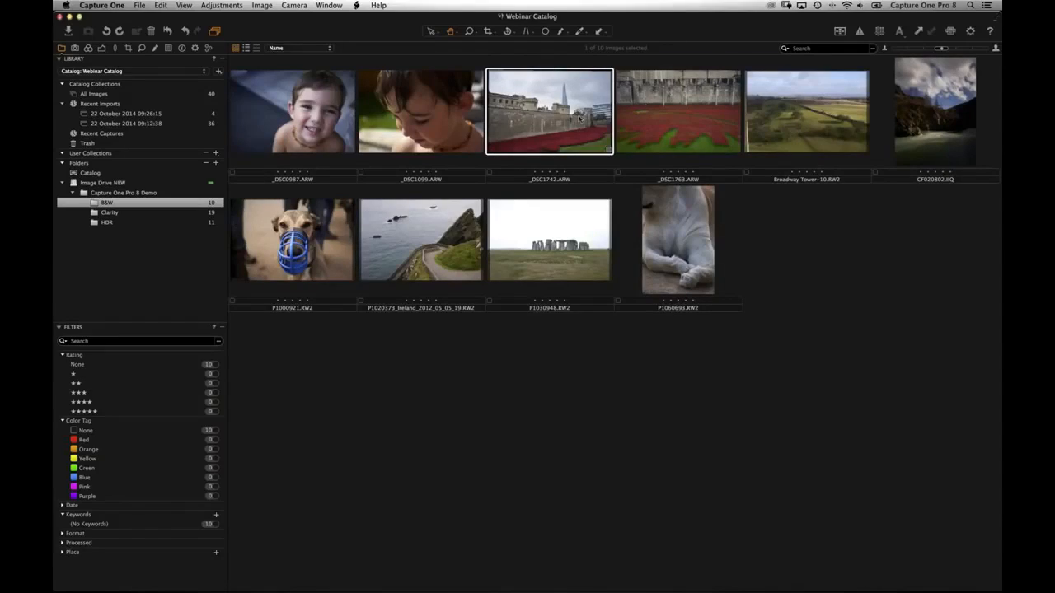
# - Move _DSC1742 into Clarity, then move the mountain shot P7090996 from Clarity into HDR
pyautogui.moveTo(595, 144); pyautogui.dragTo(109, 214)
pyautogui.click(110, 216)
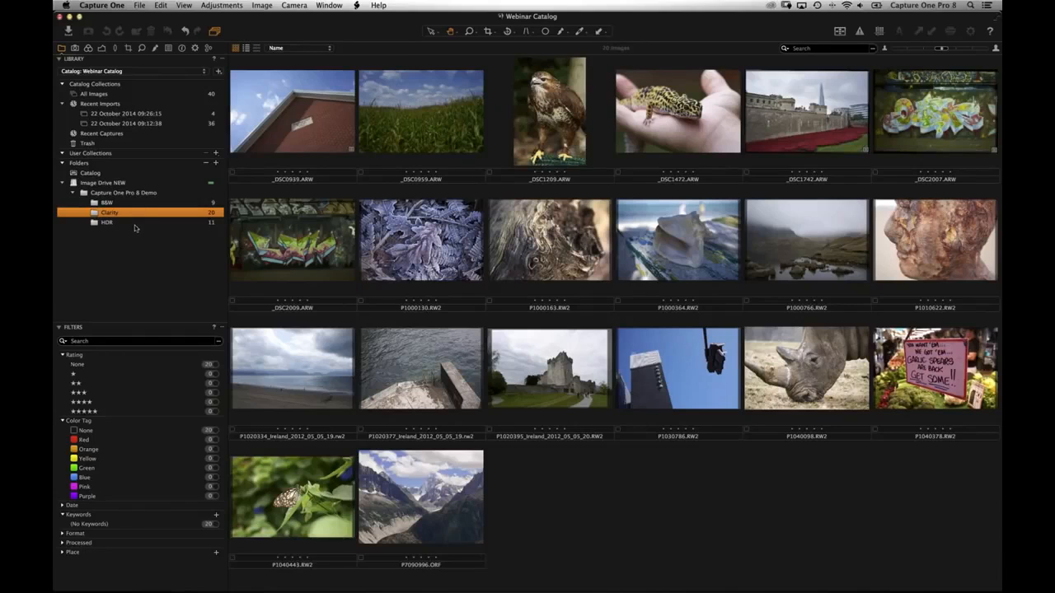
pyautogui.doubleClick(806, 111)
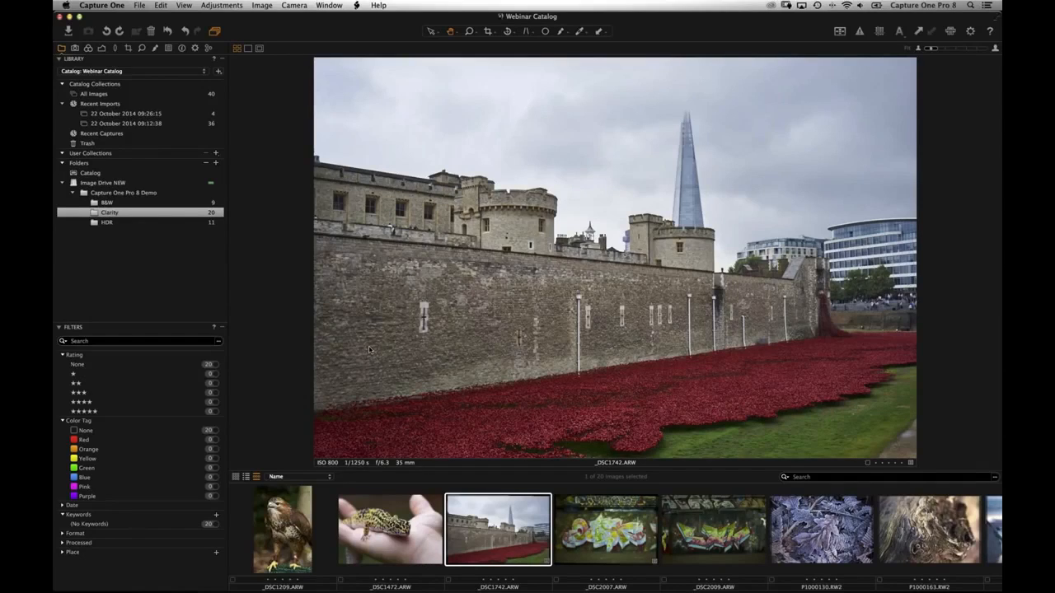
pyautogui.press('alt+super+v')
pyautogui.moveTo(424, 483); pyautogui.dragTo(173, 225)
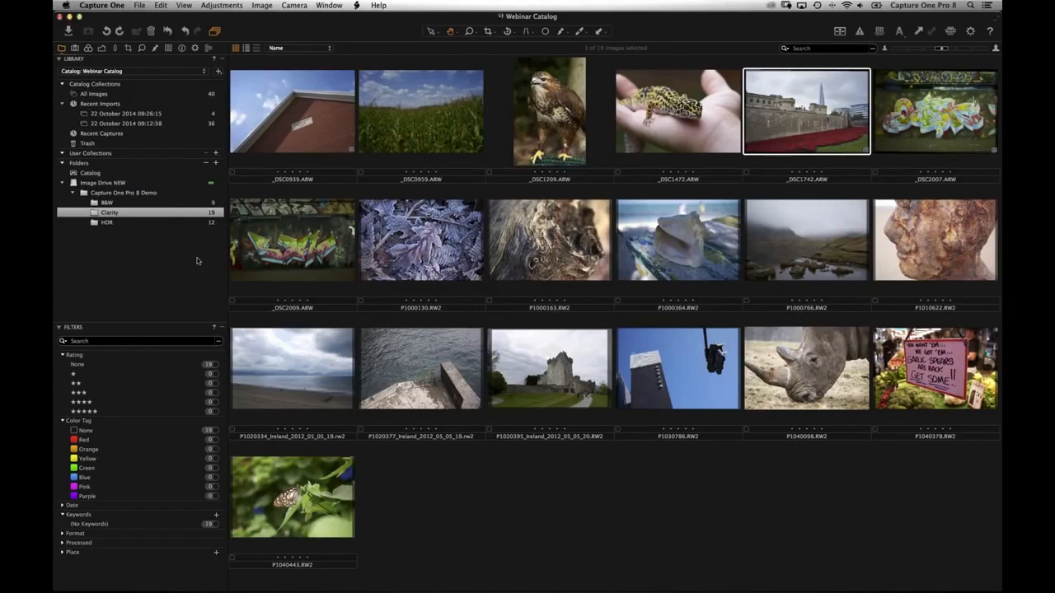
# - Make a clone variant of DSC_1749.NEF in HDR and move the image into B&W
pyautogui.click(172, 224)
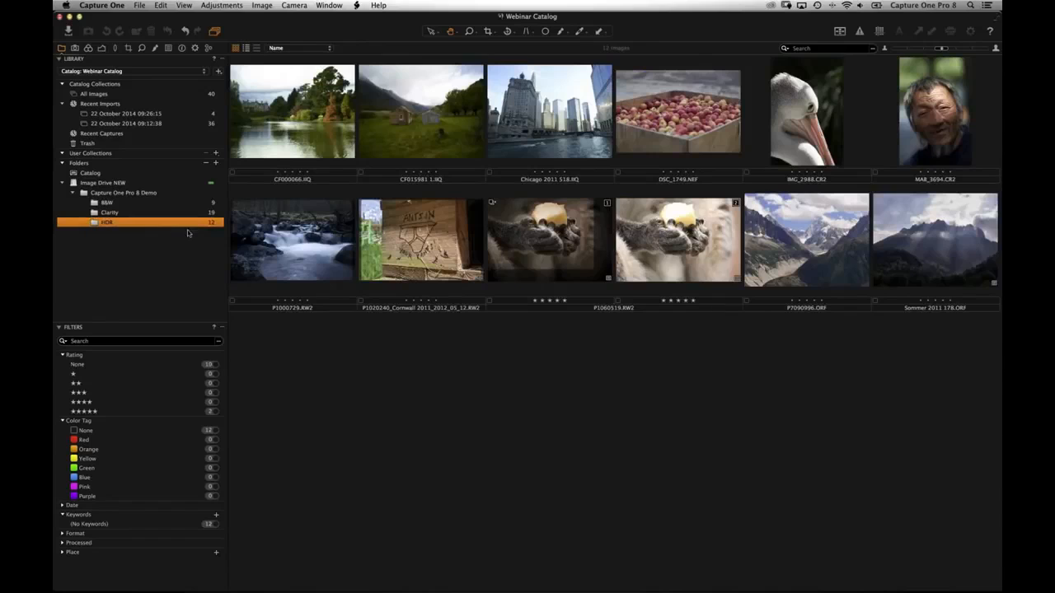
pyautogui.click(677, 145)
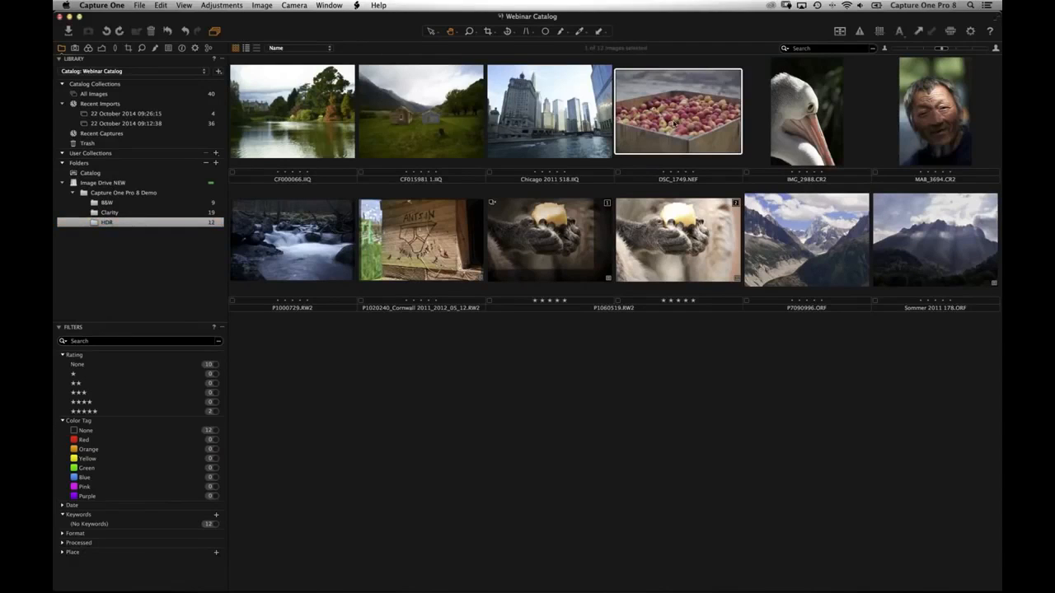
pyautogui.click(268, 6)
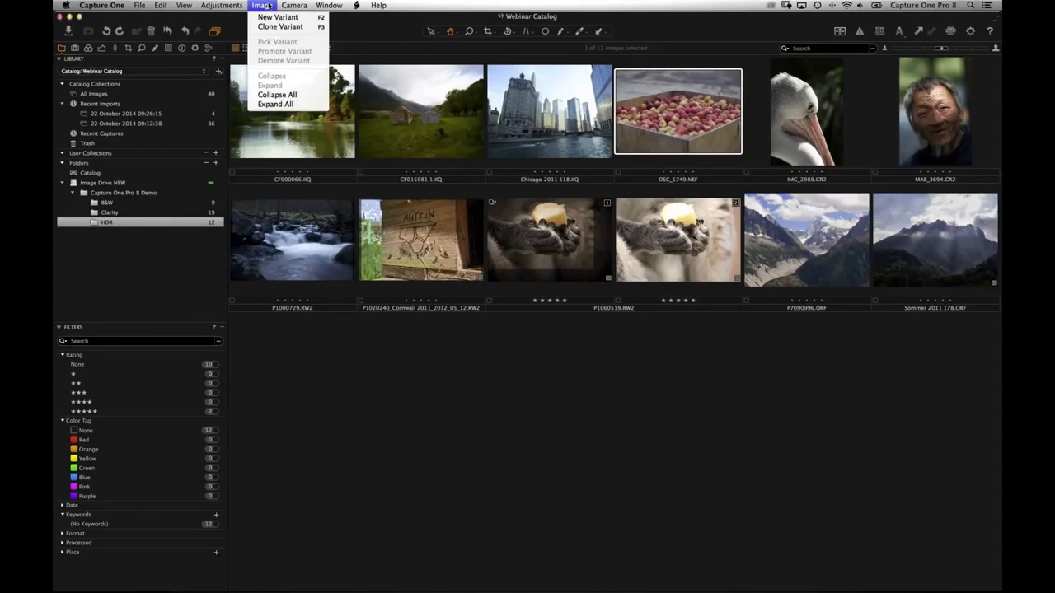
pyautogui.click(314, 28)
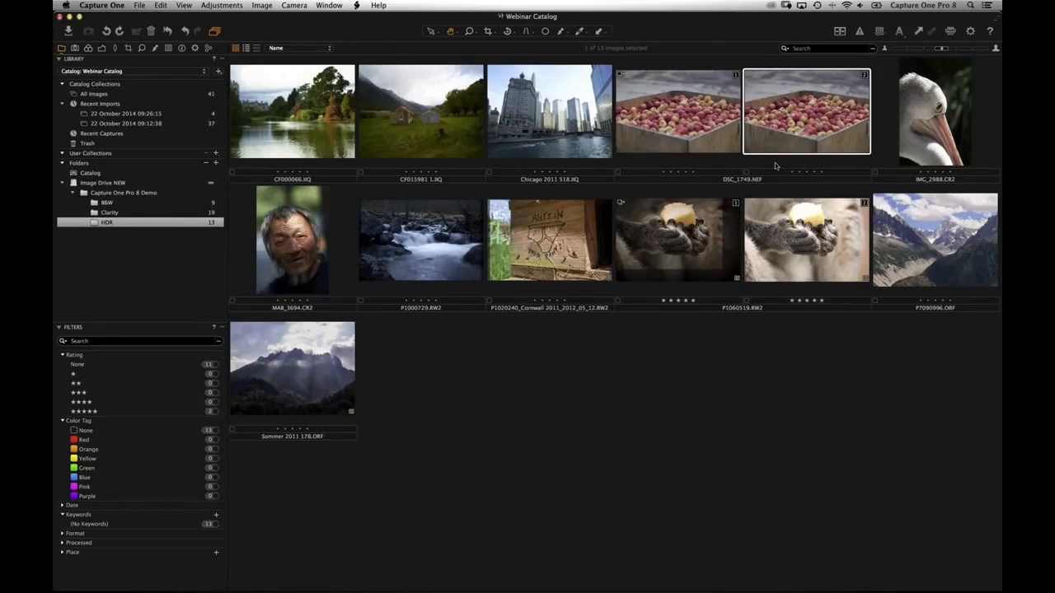
pyautogui.moveTo(561, 89); pyautogui.dragTo(97, 203)
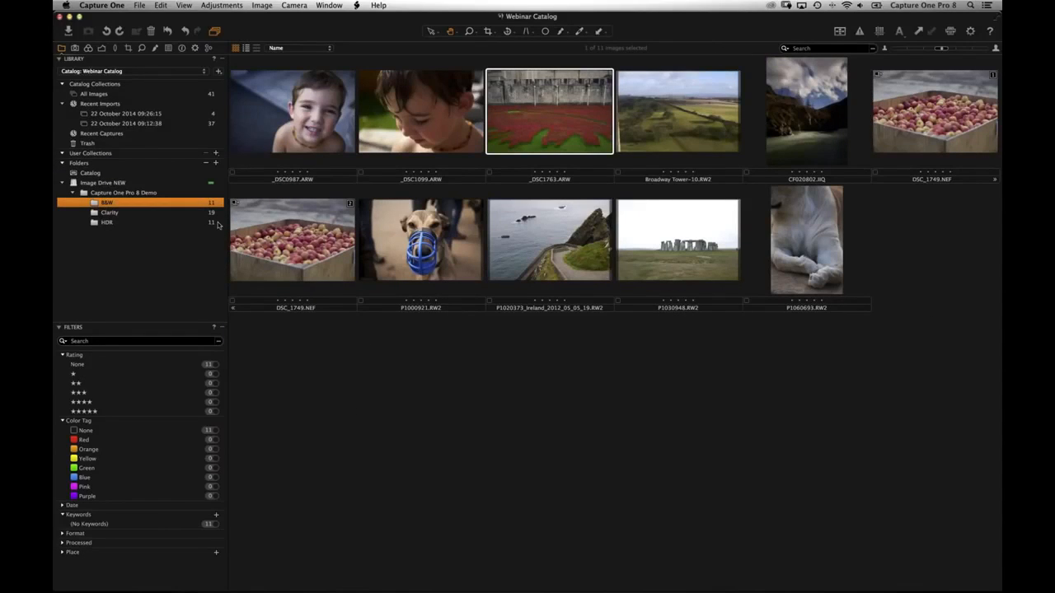
# - Move _DSC0987.ARW into the catalog and back into B&W, leaving B&W with 11 images
pyautogui.moveTo(299, 122); pyautogui.dragTo(92, 173)
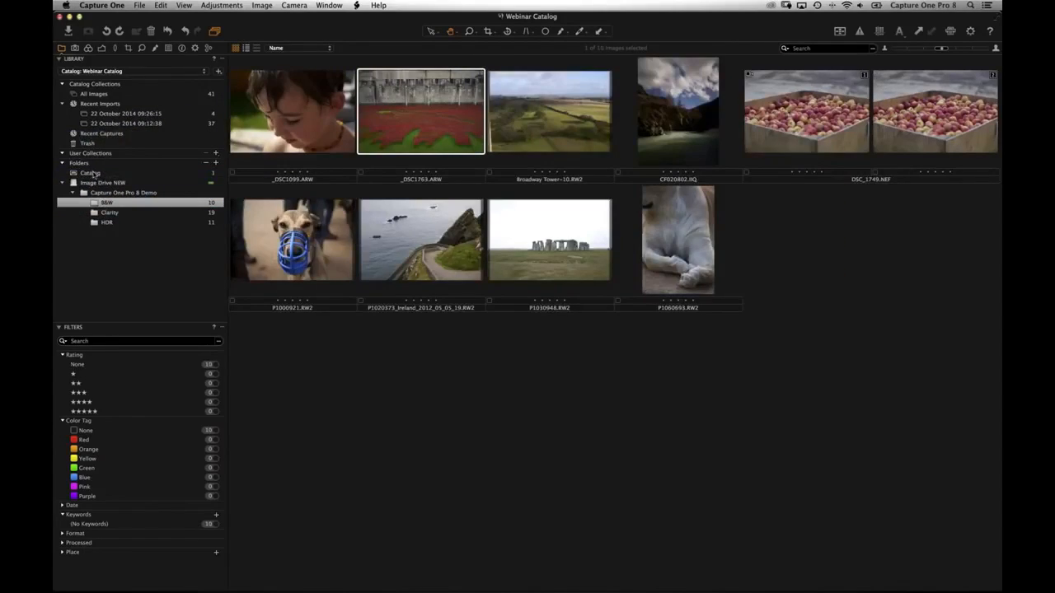
pyautogui.click(92, 173)
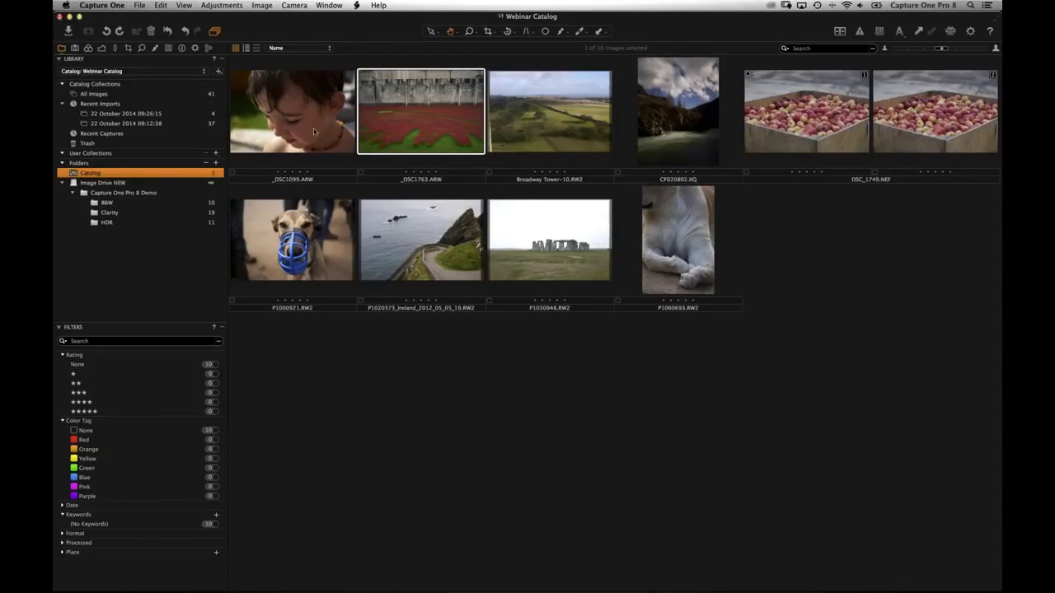
pyautogui.moveTo(325, 186); pyautogui.dragTo(148, 203)
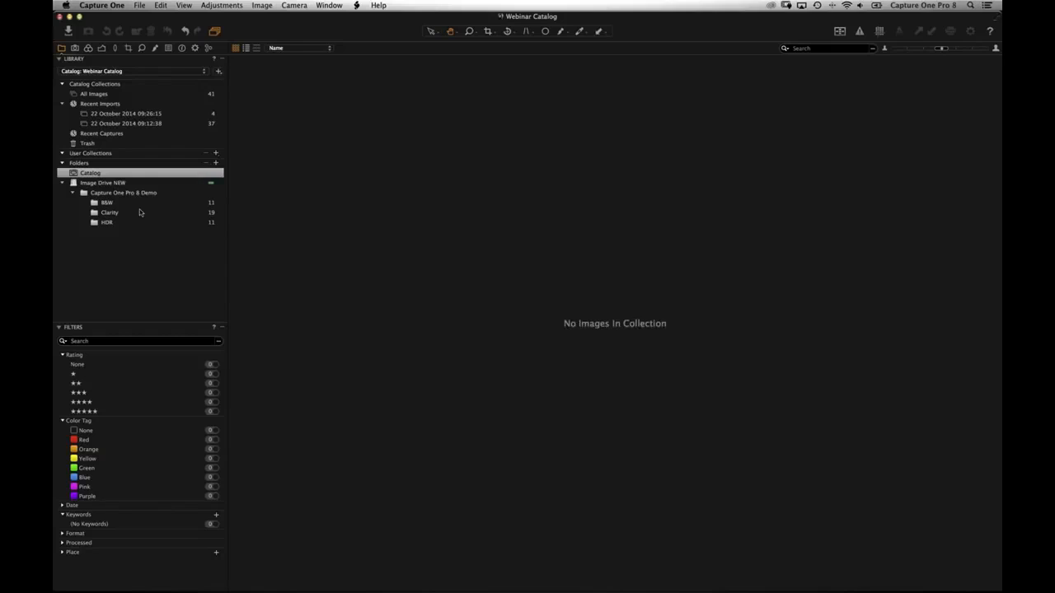
pyautogui.click(141, 205)
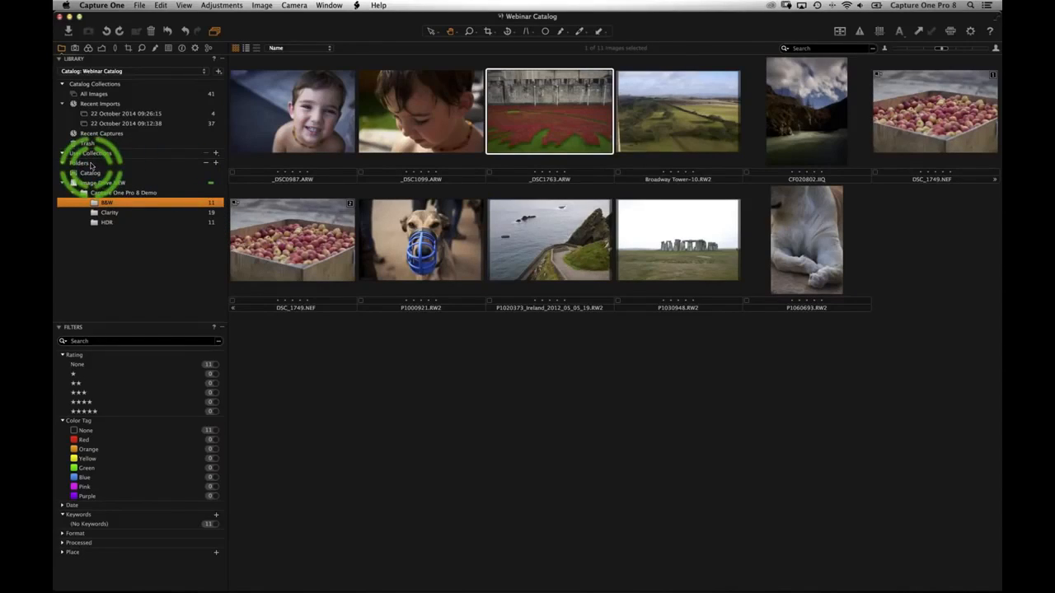
pyautogui.click(215, 164)
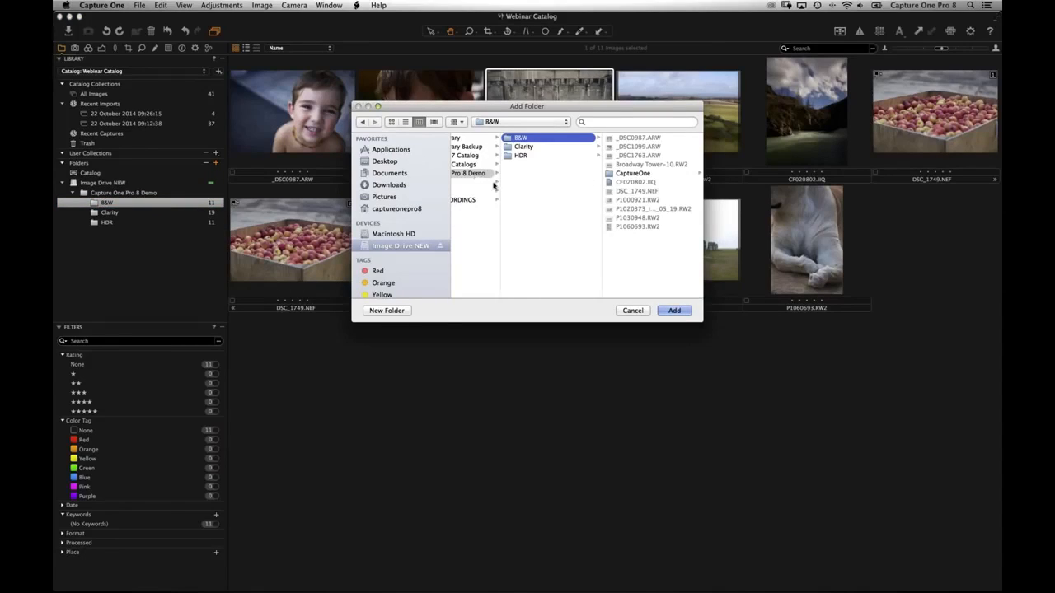
# - Create a new Selects folder inside Capture One Pro 8 Demo and add it to the library
pyautogui.click(543, 170)
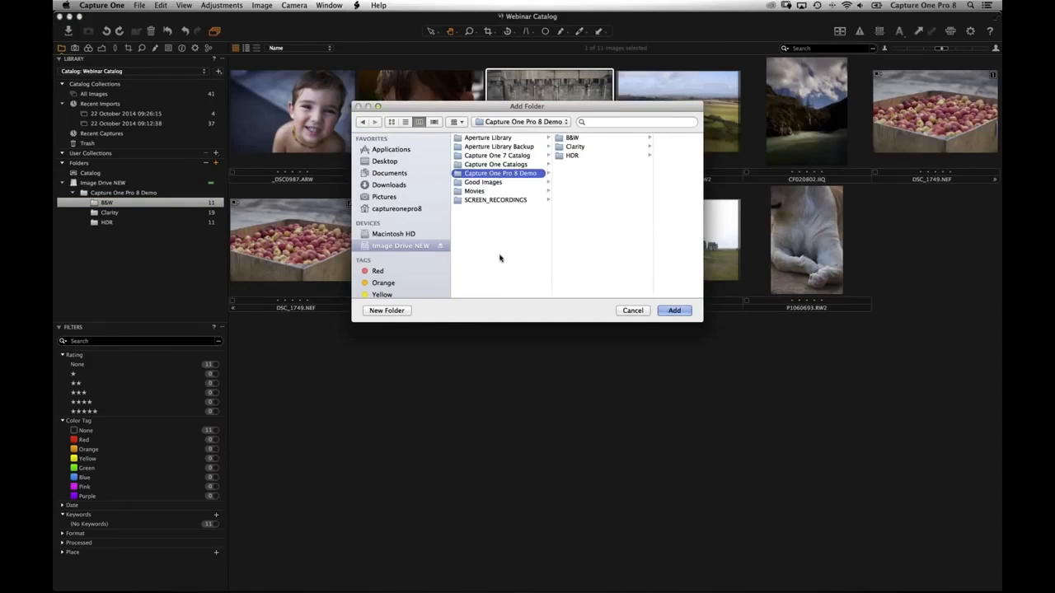
pyautogui.click(384, 311)
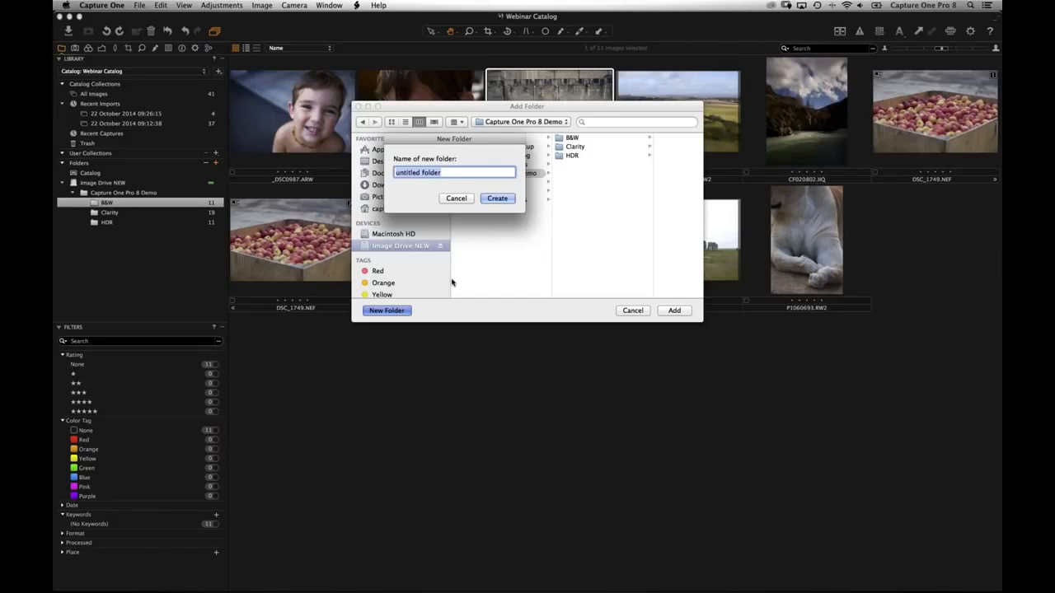
pyautogui.write('Selects')
pyautogui.press('Return')
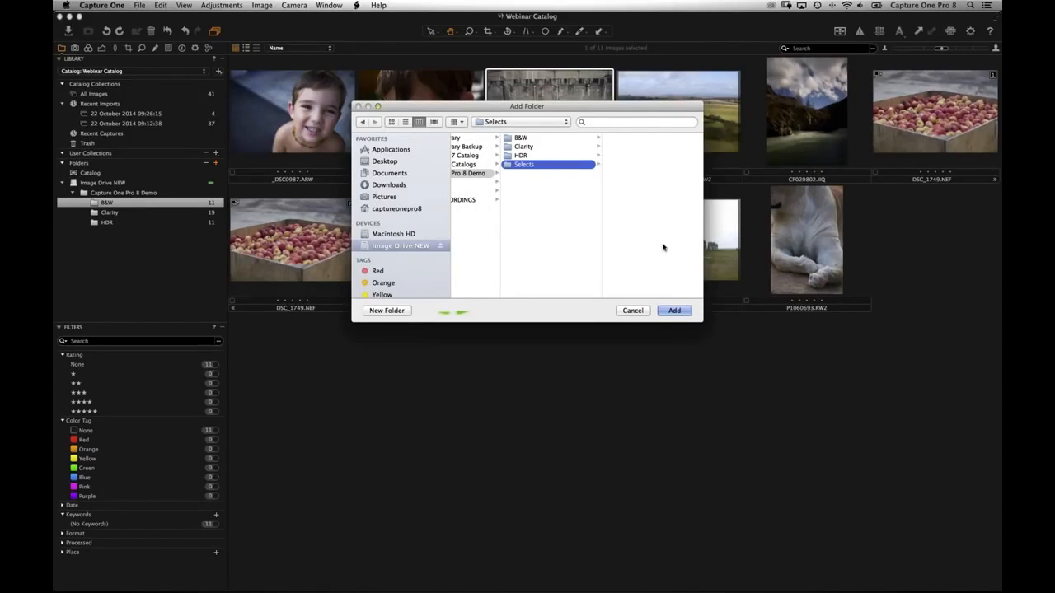
pyautogui.click(674, 311)
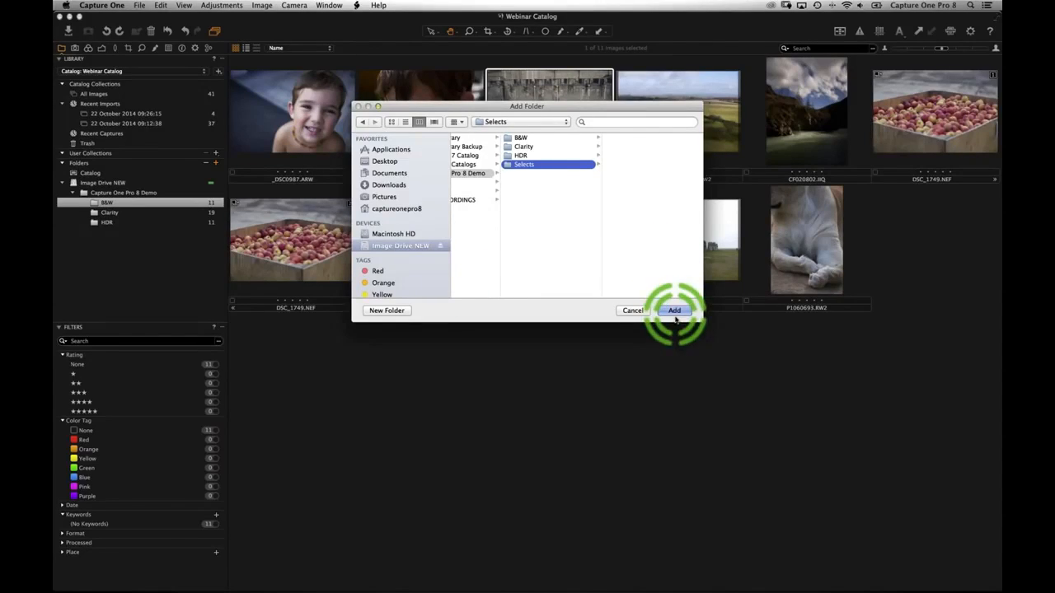
pyautogui.click(111, 233)
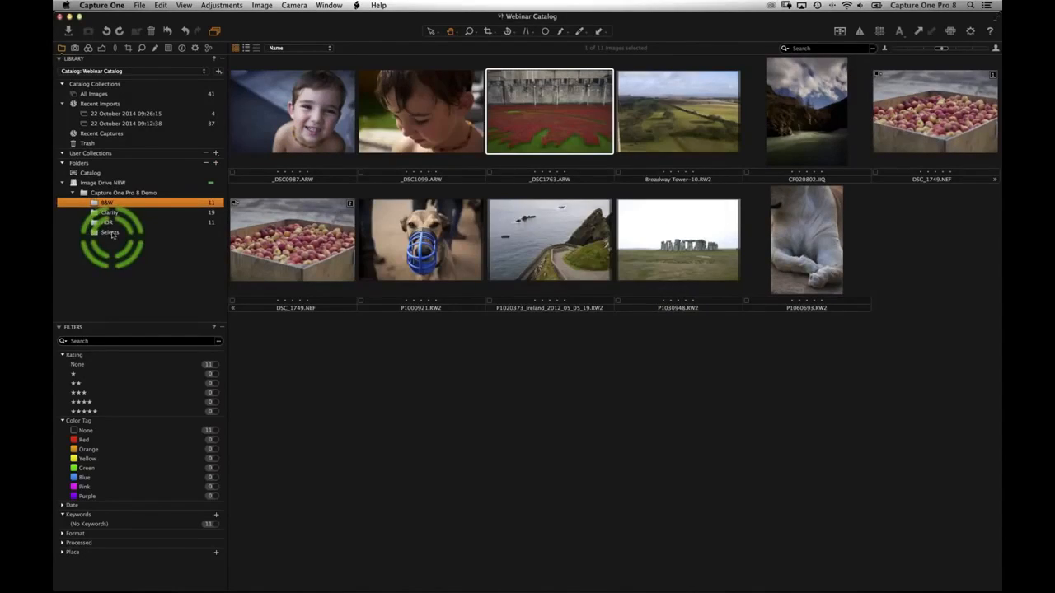
# - Drag the child portrait and the muzzled dog photo from B&W into Selects
pyautogui.click(111, 203)
pyautogui.moveTo(292, 111); pyautogui.dragTo(130, 233)
pyautogui.moveTo(290, 241); pyautogui.dragTo(142, 232)
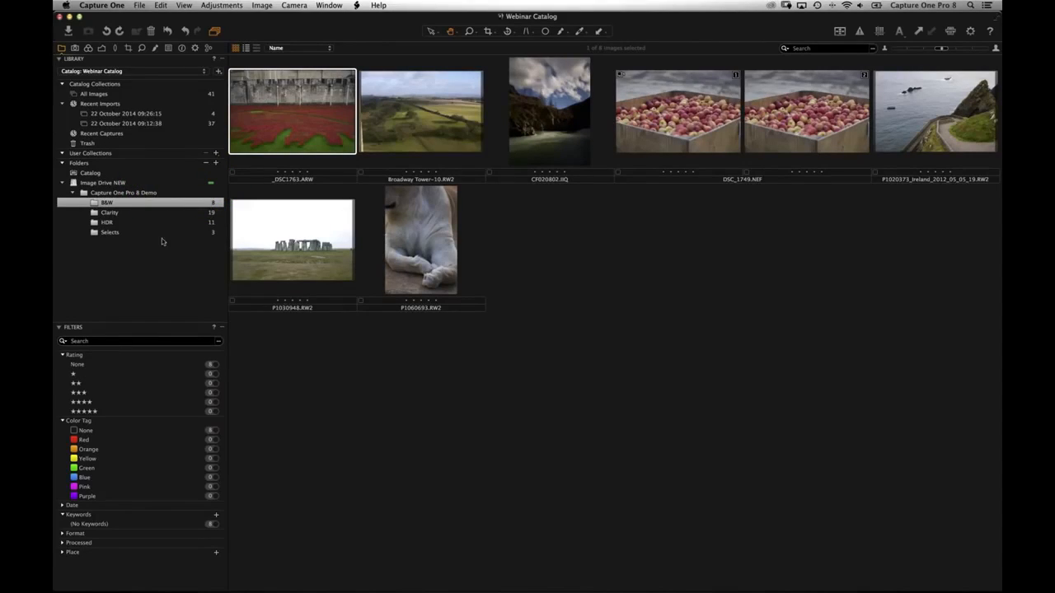
# - Browse into Good Images and add the second photographer's subfolder to the library
pyautogui.click(216, 165)
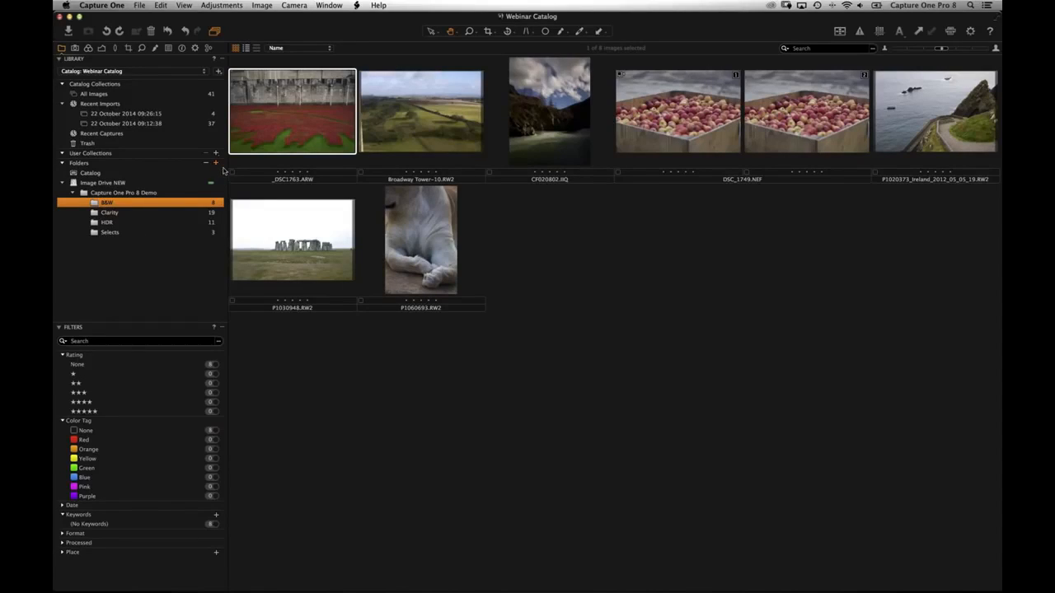
pyautogui.click(216, 163)
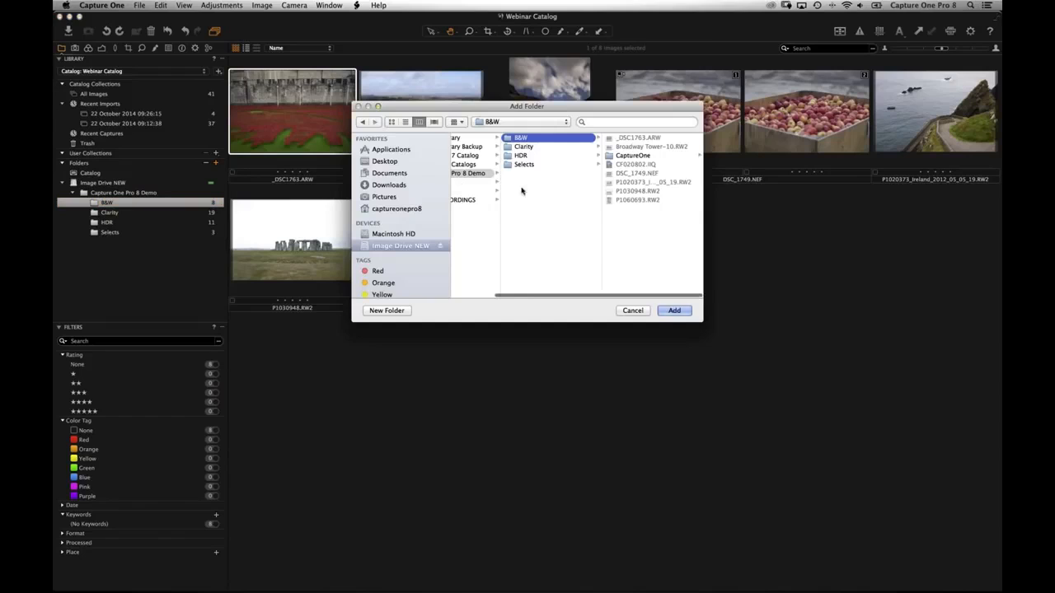
pyautogui.hscroll(-4, 599, 257)
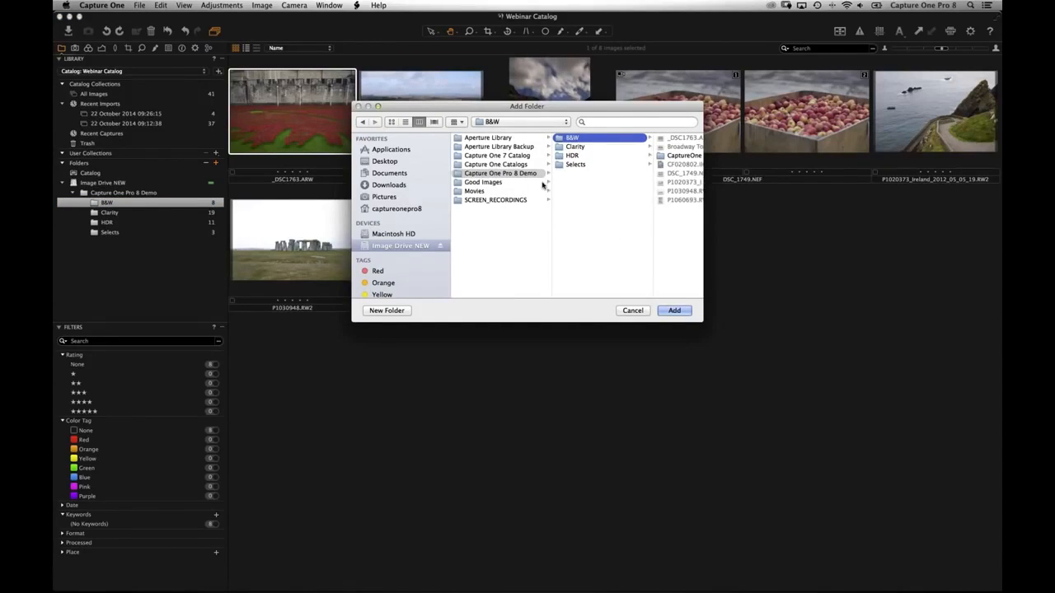
pyautogui.click(544, 186)
pyautogui.click(567, 137)
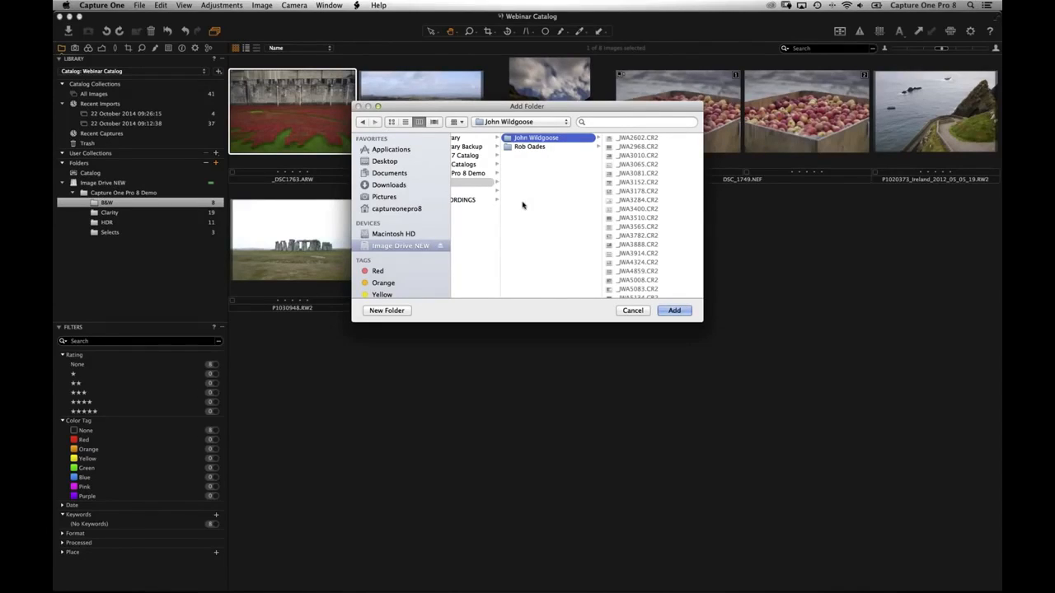
pyautogui.click(527, 148)
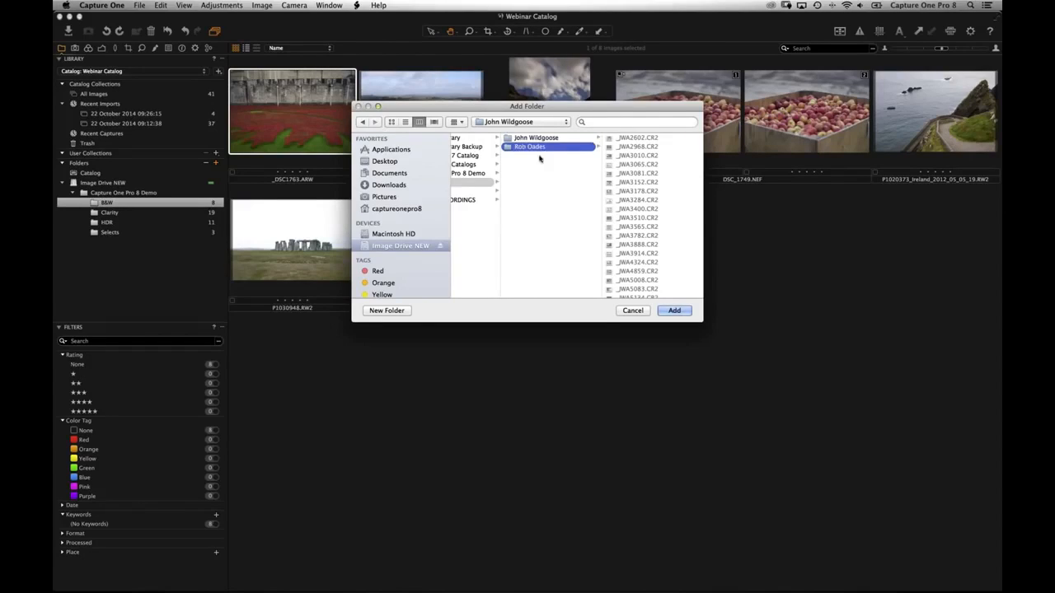
pyautogui.click(674, 311)
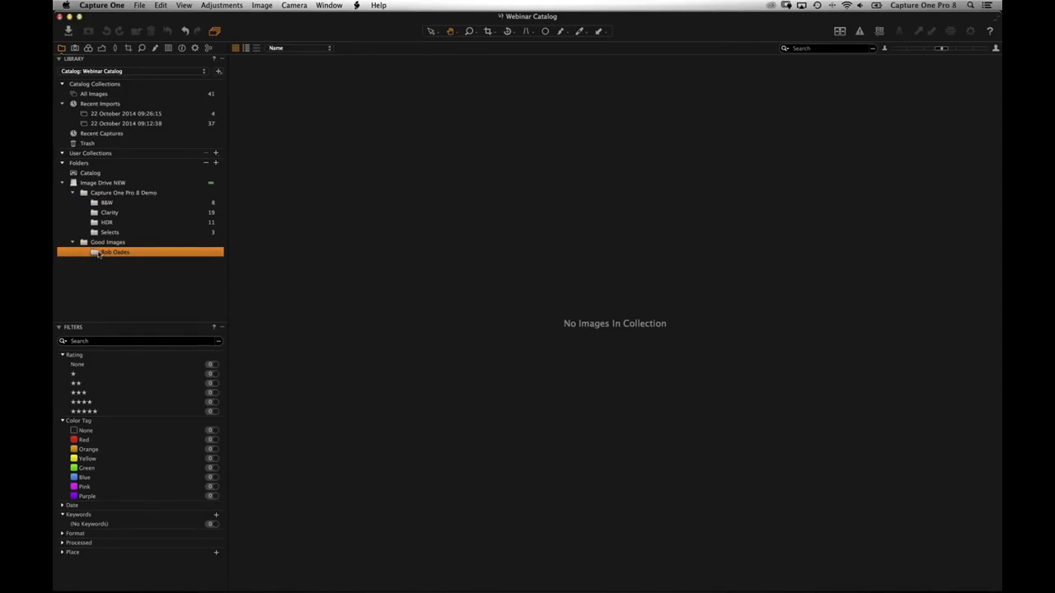
# - Synchronize the new subfolder to import its 11 studio shots, then move Shot_03_001 to the grid's end
pyautogui.rightClick(106, 261)
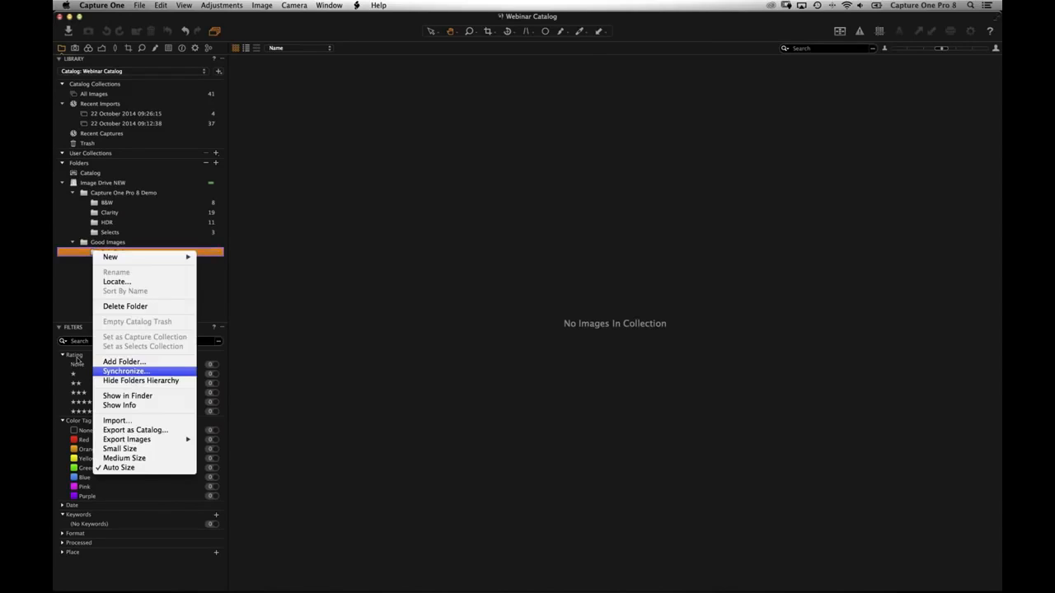
pyautogui.click(212, 300)
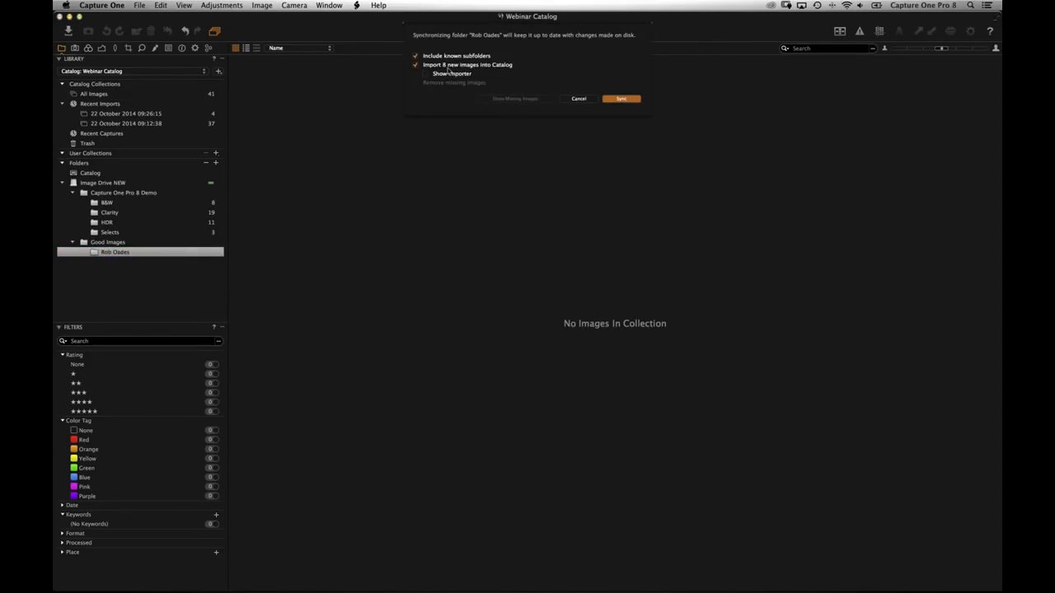
pyautogui.click(622, 98)
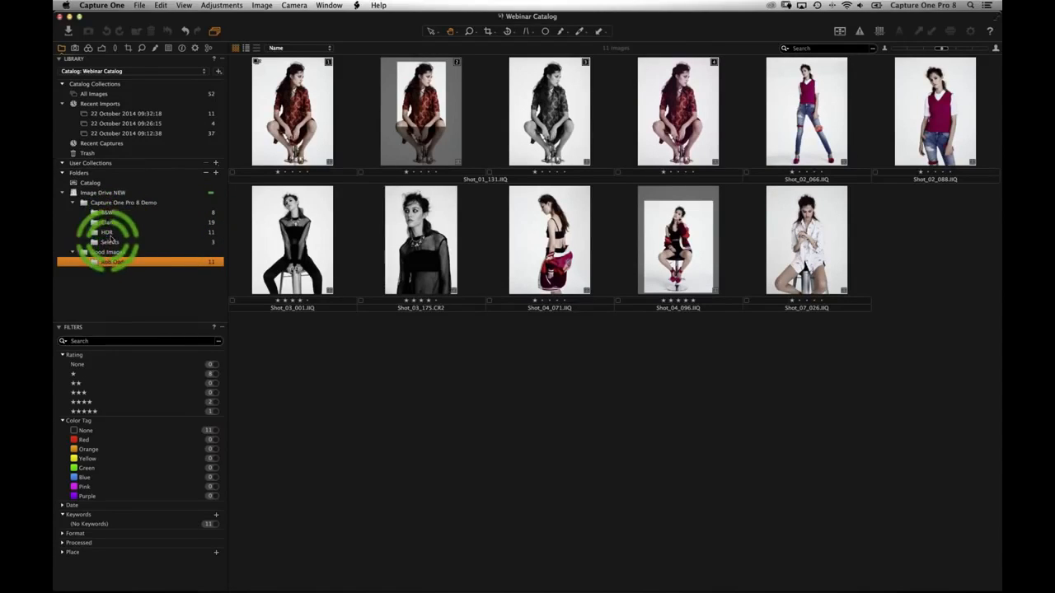
pyautogui.moveTo(266, 212); pyautogui.dragTo(327, 306)
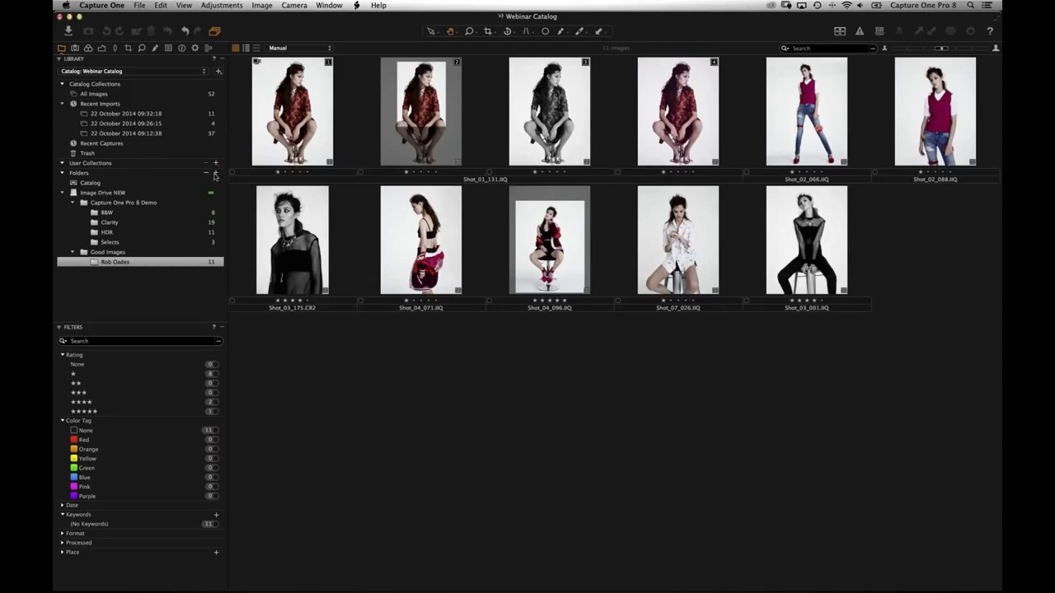
# - Synchronize the B&W folder, then switch to All Images to see all 52 catalog images
pyautogui.rightClick(105, 217)
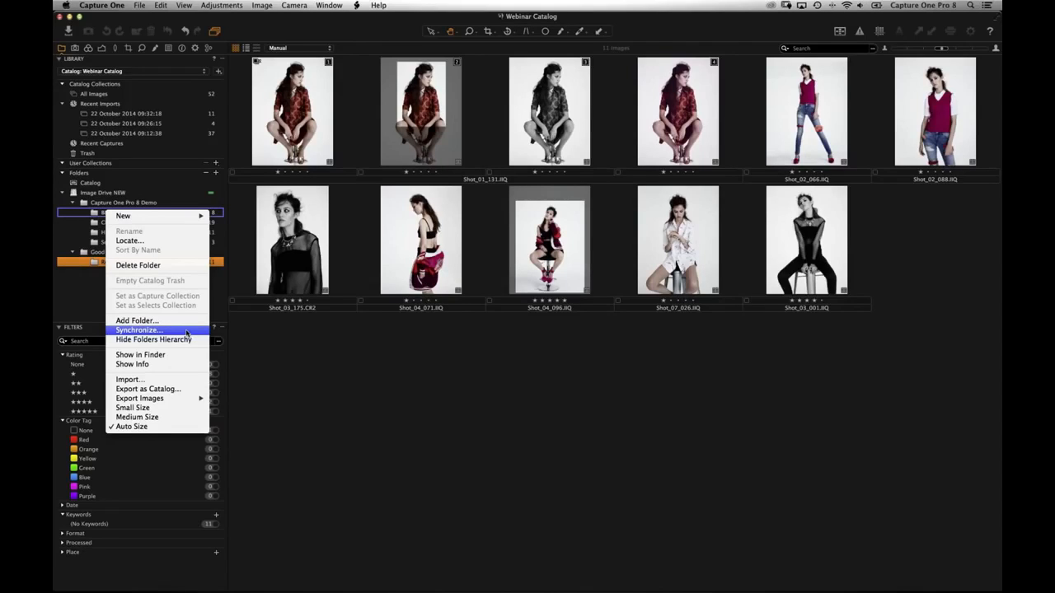
pyautogui.click(219, 204)
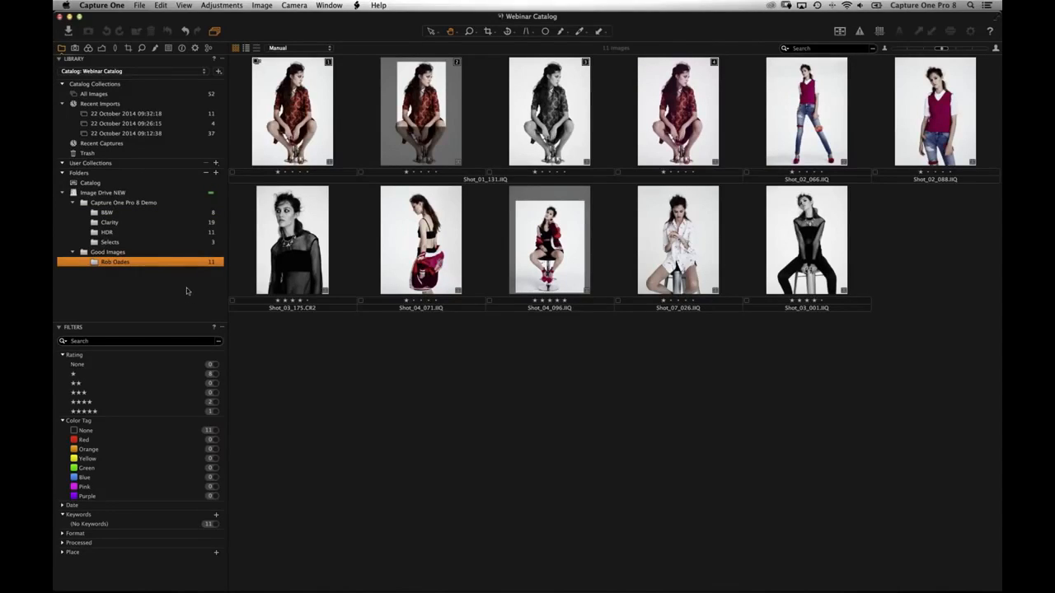
pyautogui.click(93, 95)
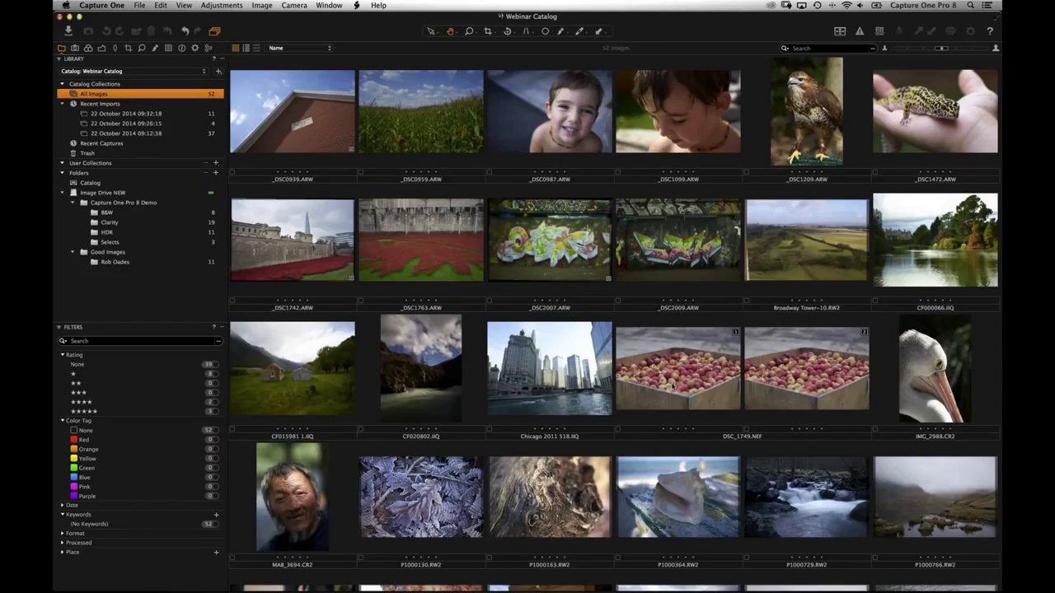
# - Preview the apple crate image large, then return to the thumbnail grid
pyautogui.click(680, 394)
pyautogui.doubleClick(681, 394)
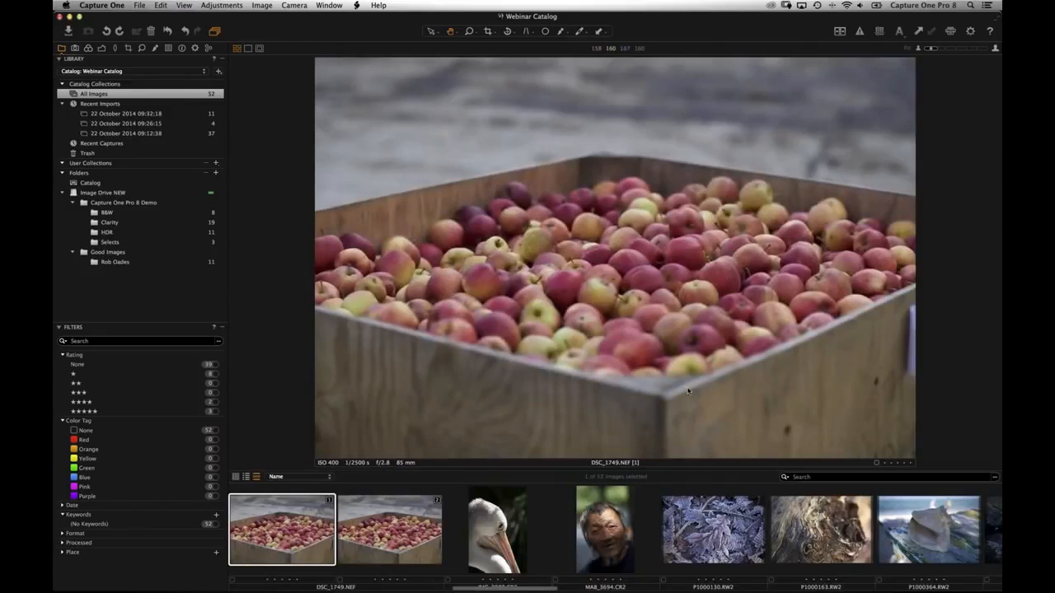
pyautogui.doubleClick(682, 380)
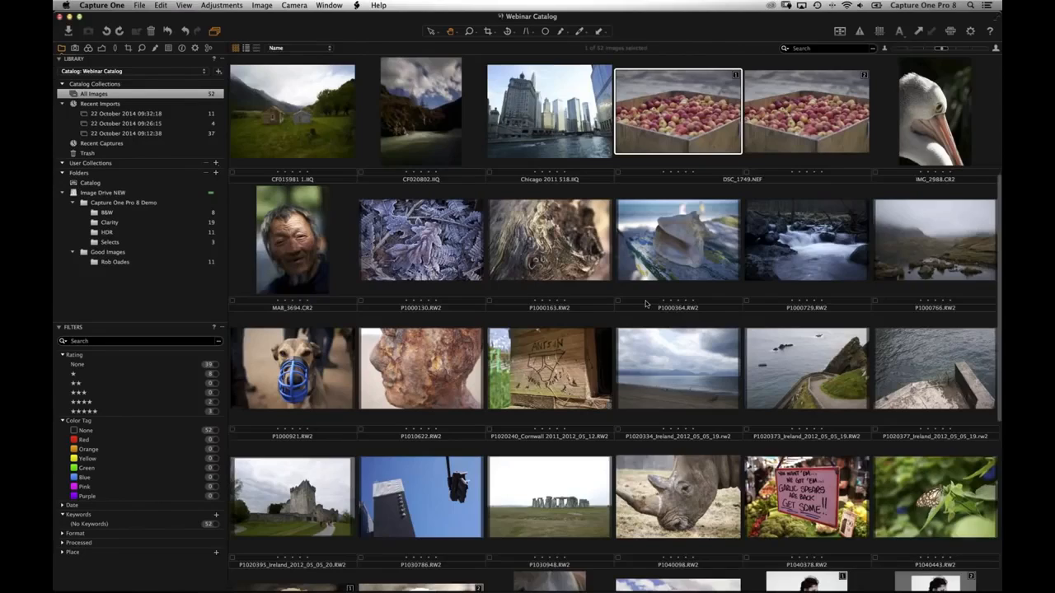
# - Move DSC_1749 from the B&W folder into Selects and review Selects' five images
pyautogui.click(117, 221)
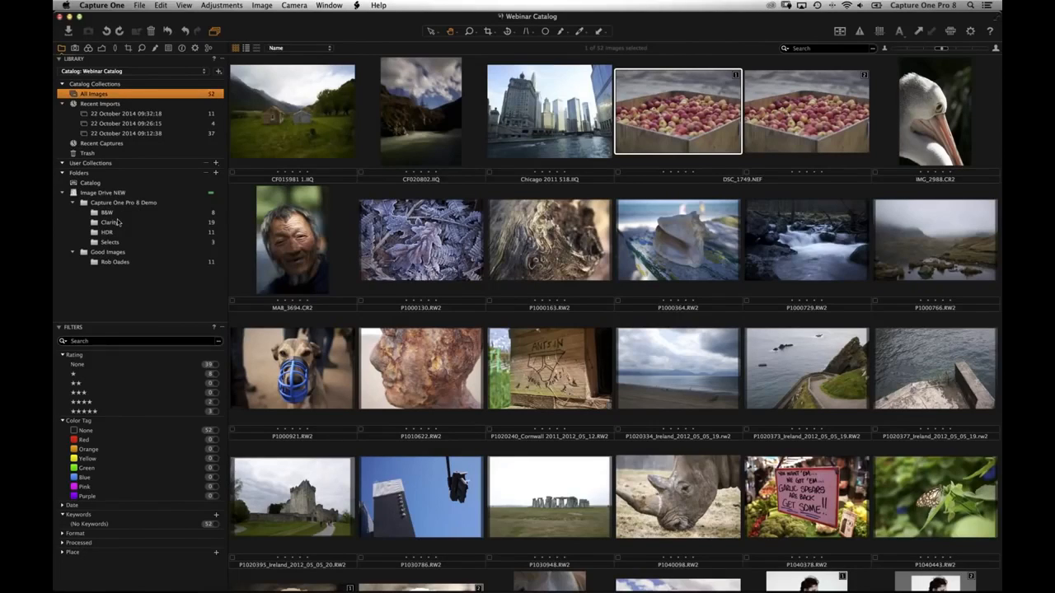
pyautogui.click(109, 213)
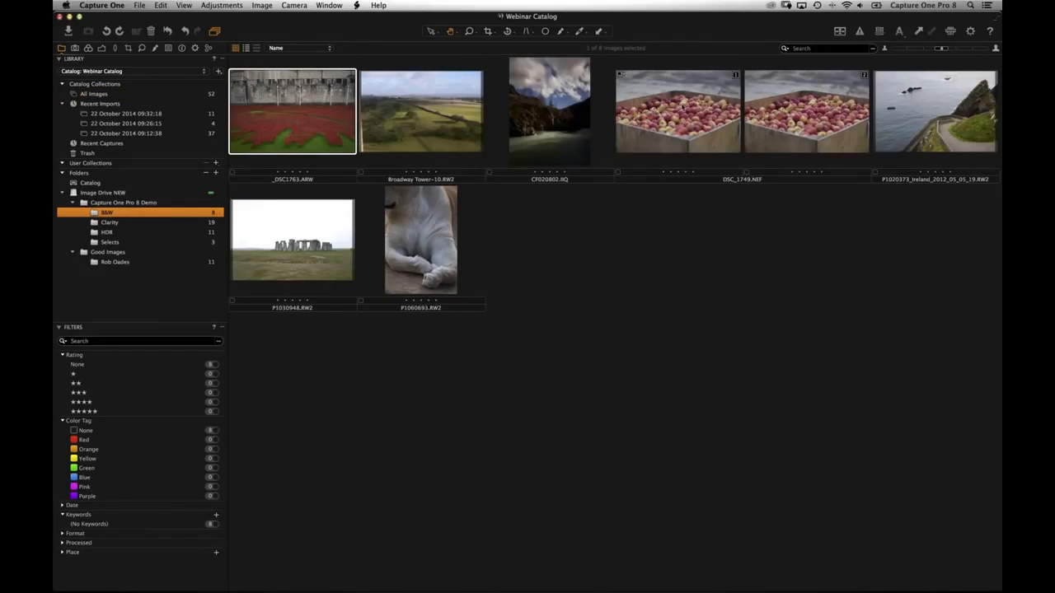
pyautogui.moveTo(756, 254); pyautogui.dragTo(122, 243)
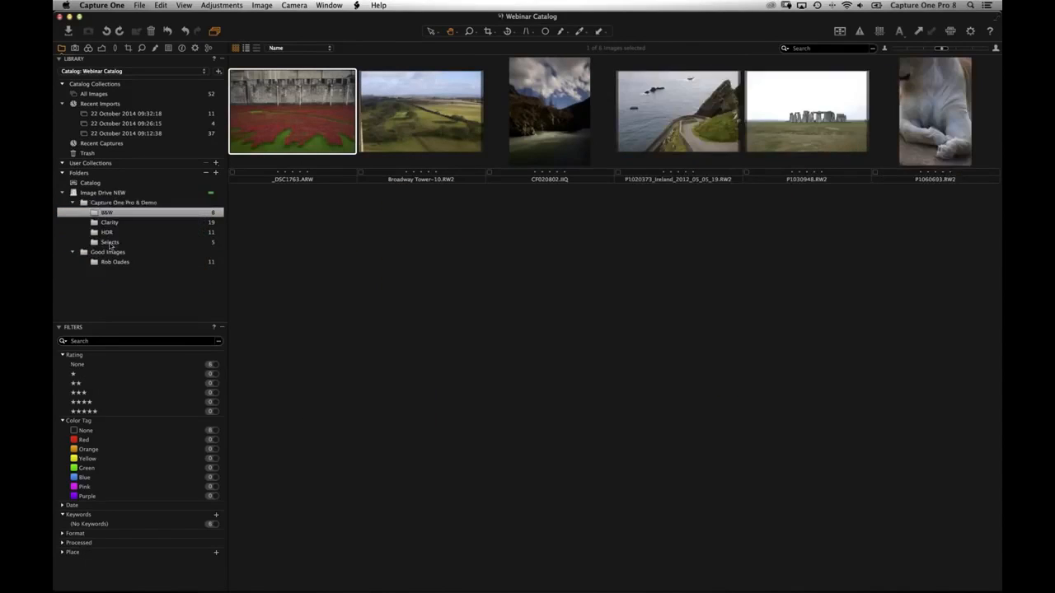
pyautogui.click(123, 242)
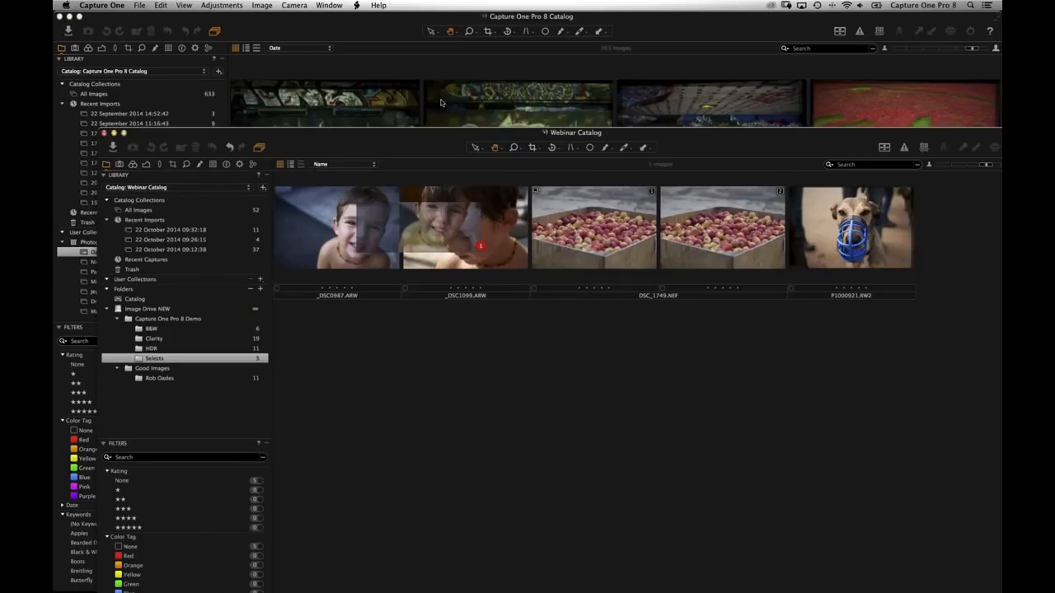
pyautogui.moveTo(410, 203); pyautogui.dragTo(421, 70)
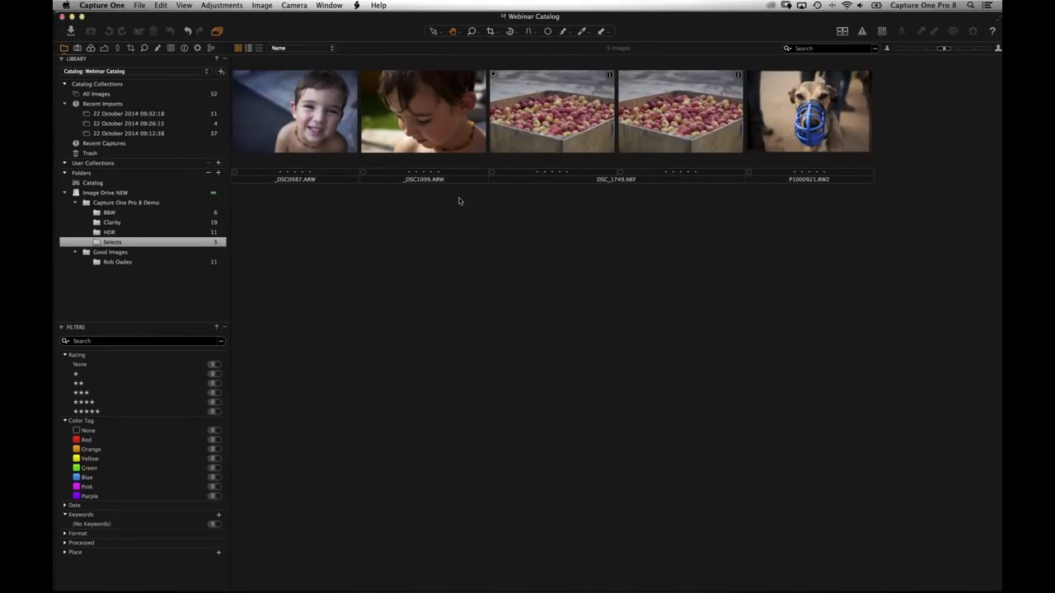
pyautogui.click(222, 329)
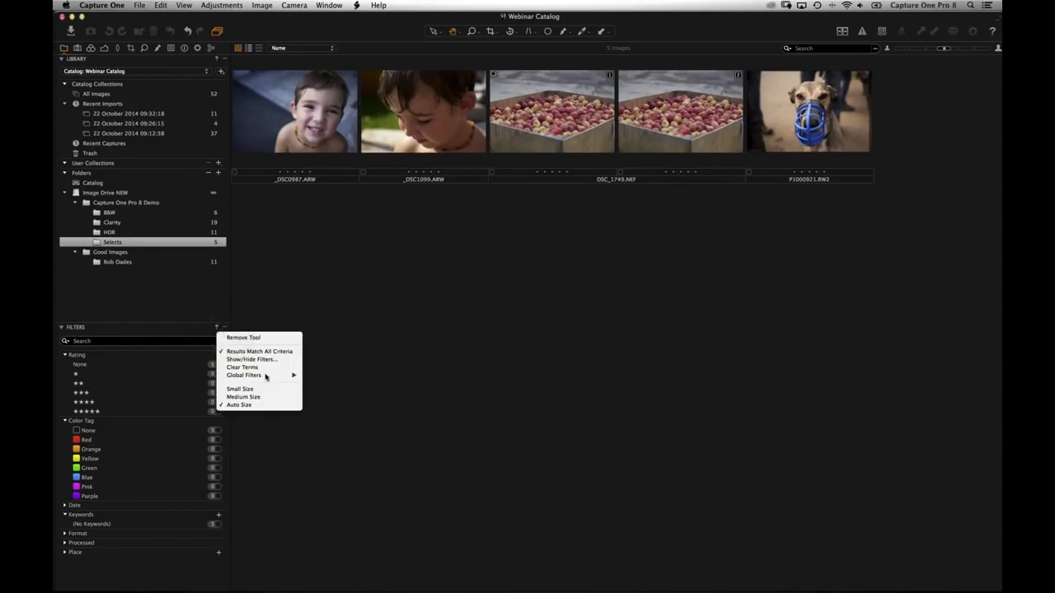
pyautogui.moveTo(267, 376)
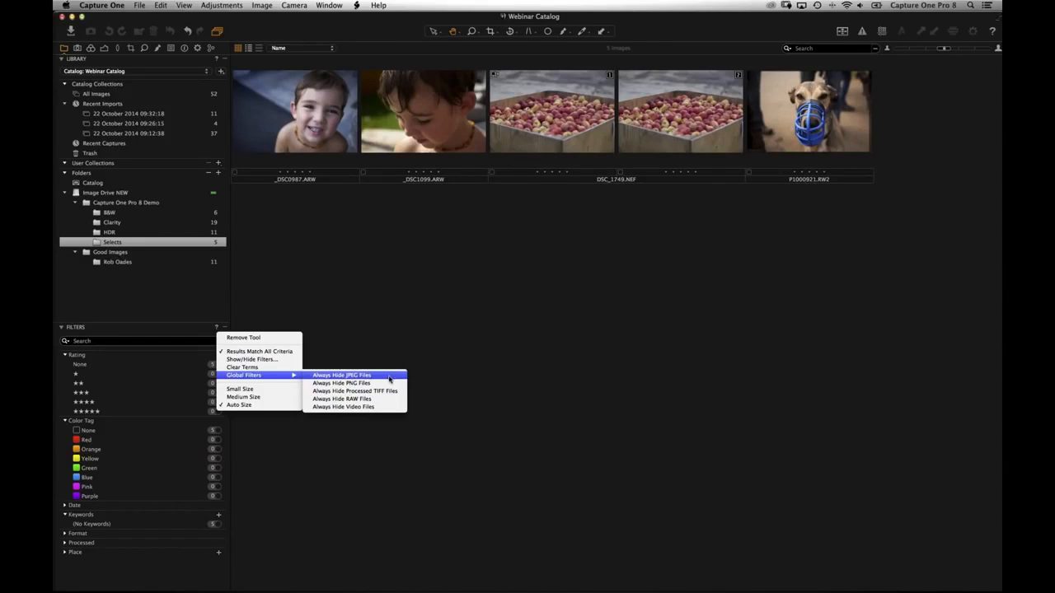
pyautogui.click(202, 330)
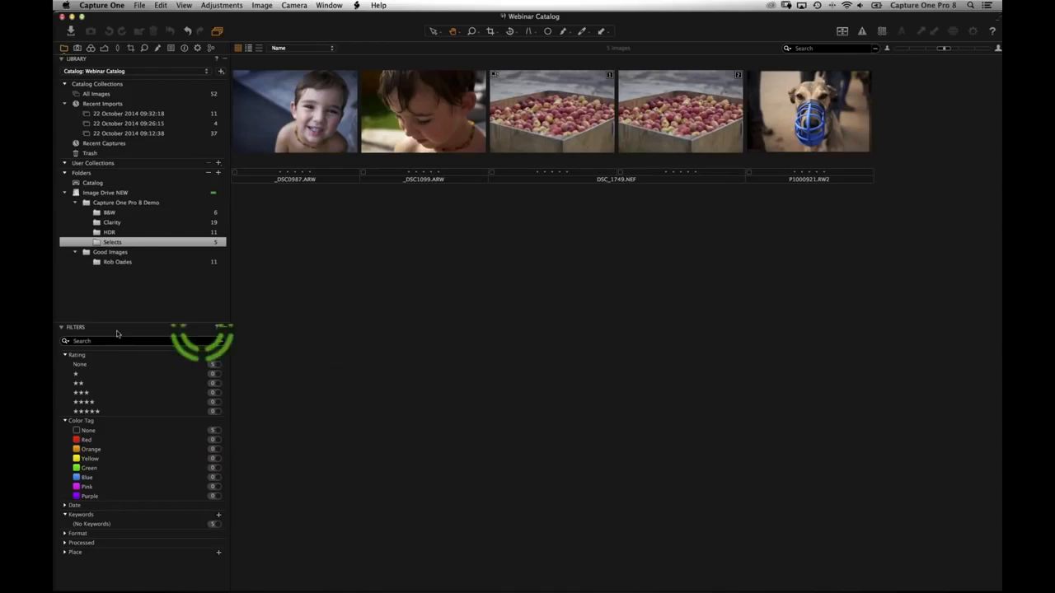
pyautogui.click(223, 328)
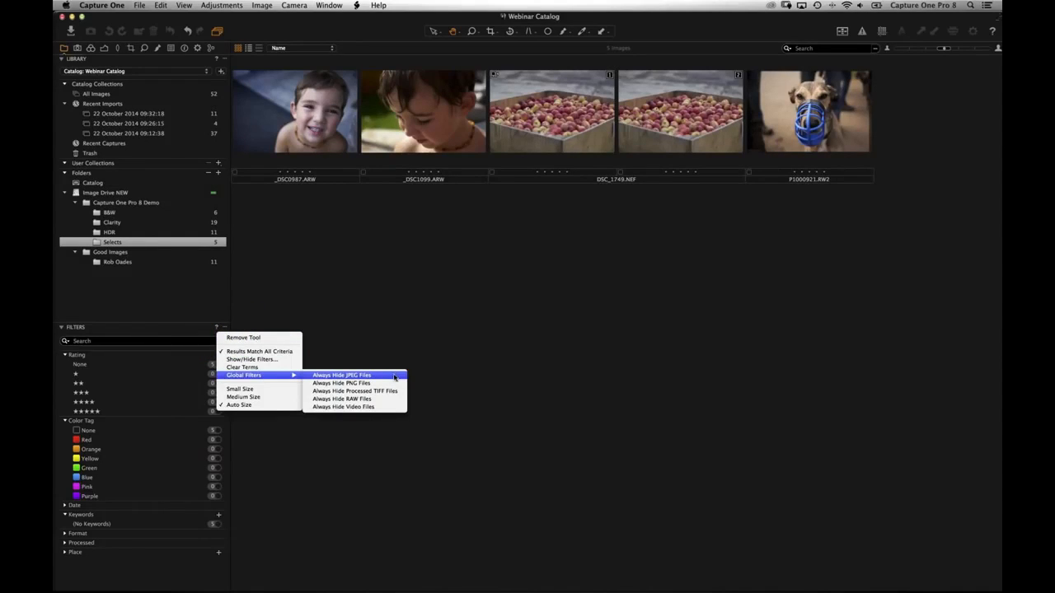
pyautogui.click(349, 437)
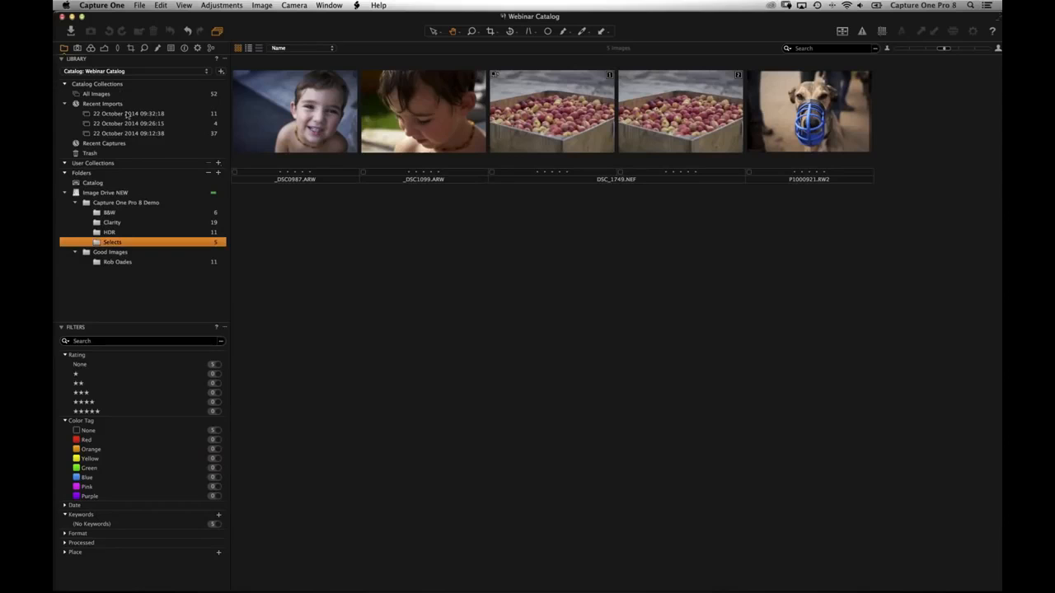
# - Switch to All Images, toggle the Viewer with Cmd+Alt+V, and check the View menu's Show Viewer
pyautogui.click(124, 94)
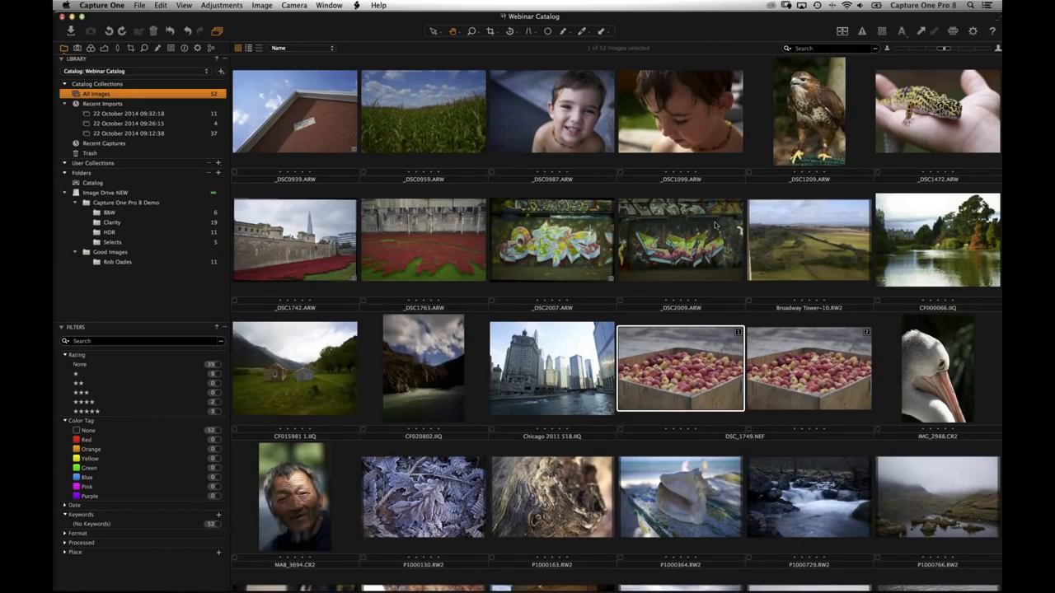
pyautogui.press('super+alt+v')
pyautogui.press('super+alt+v')
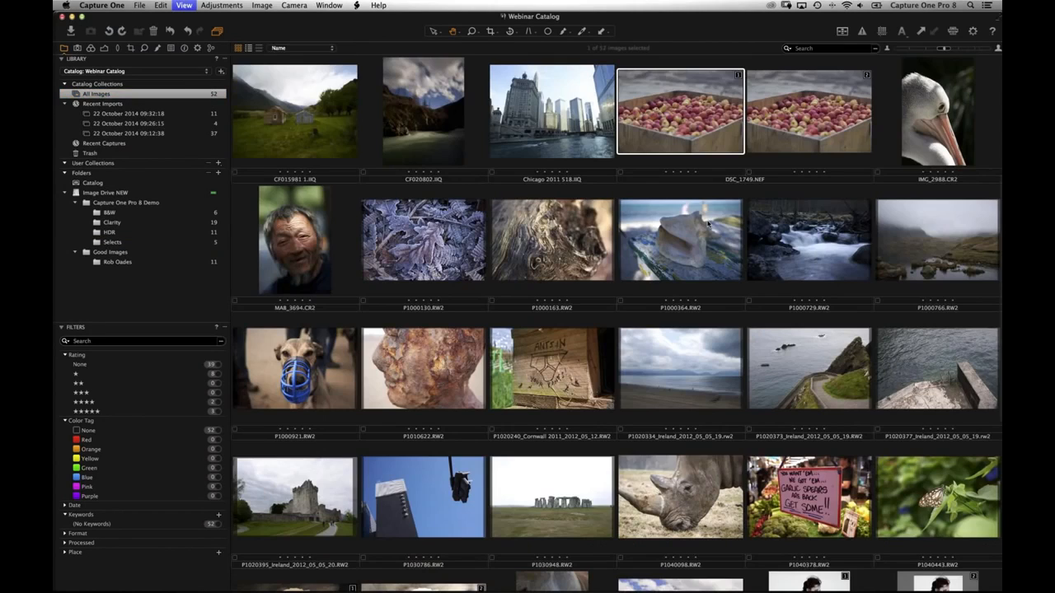
pyautogui.press('super+alt+v')
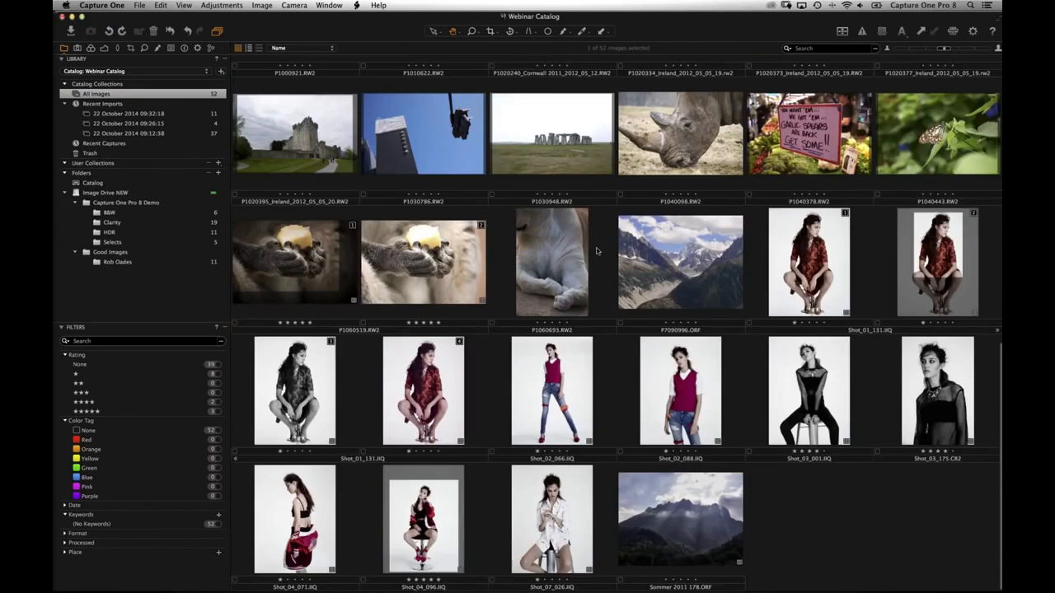
pyautogui.press('super+alt+v')
pyautogui.press('super+alt+v')
pyautogui.press('super+alt+v')
pyautogui.click(183, 5)
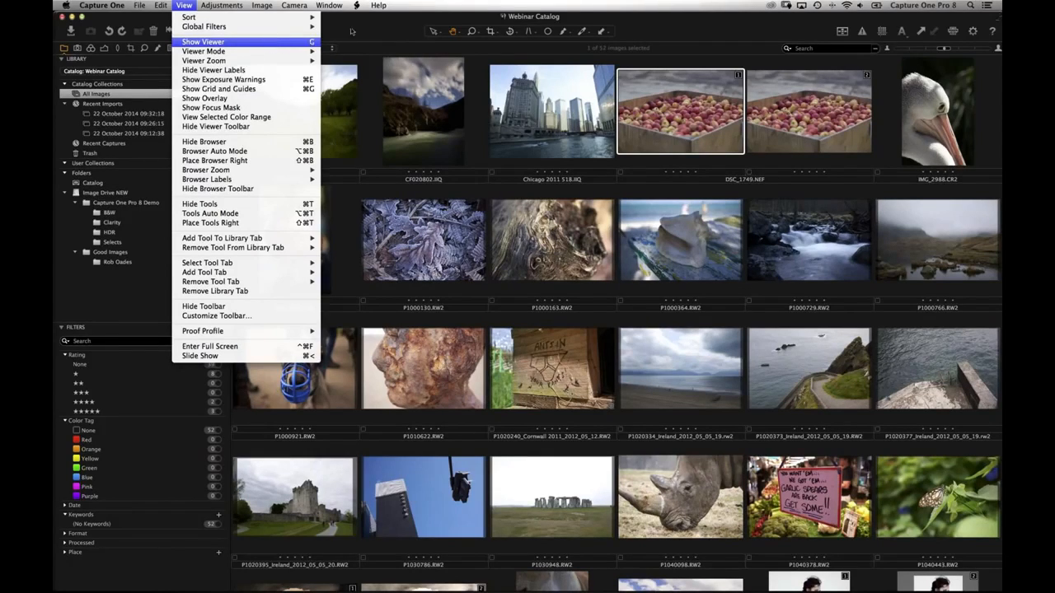
pyautogui.press('Escape')
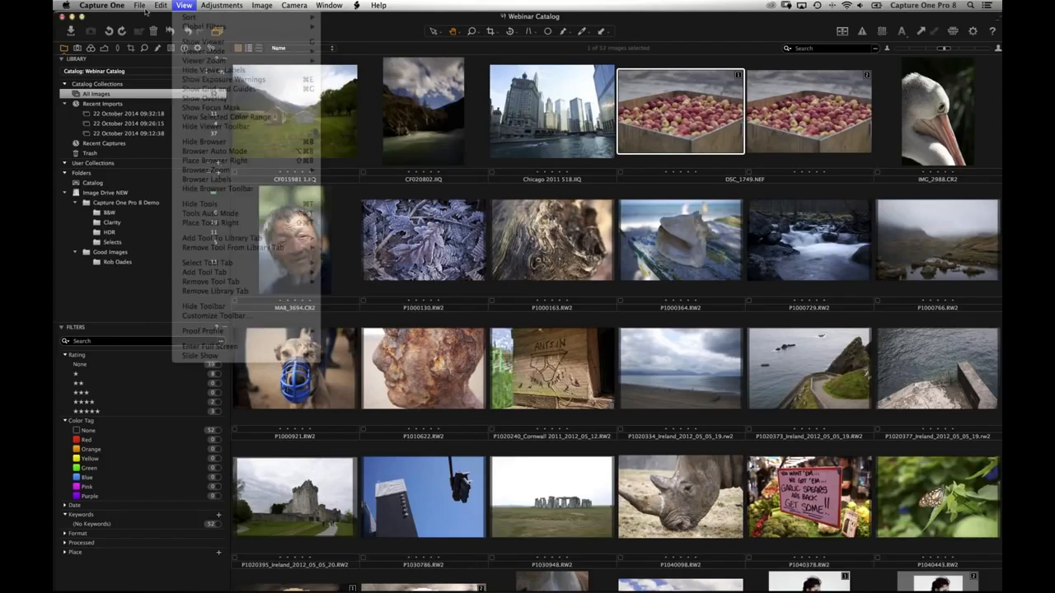
pyautogui.click(102, 5)
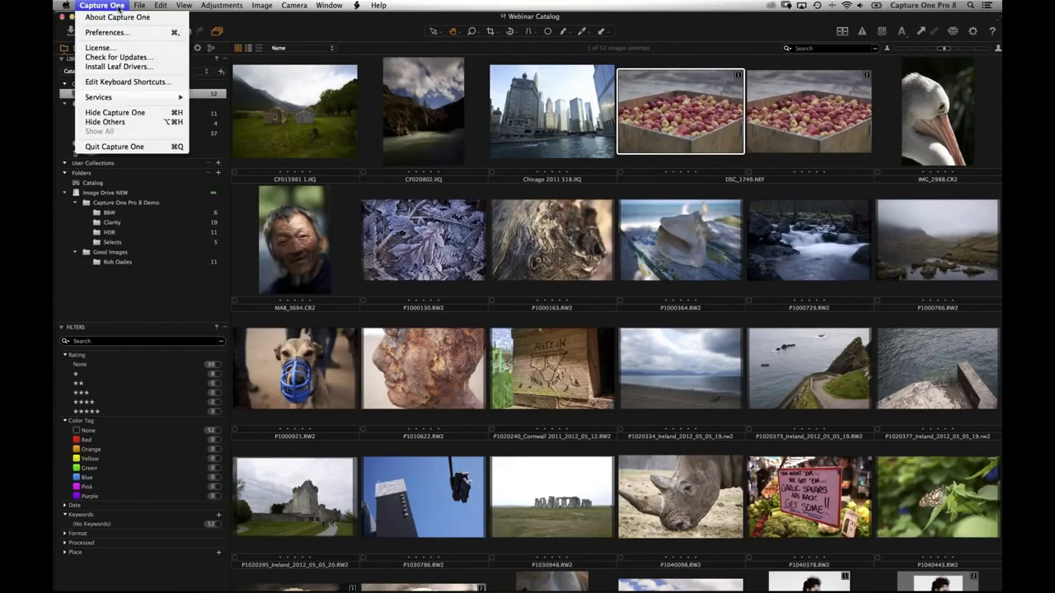
pyautogui.click(177, 82)
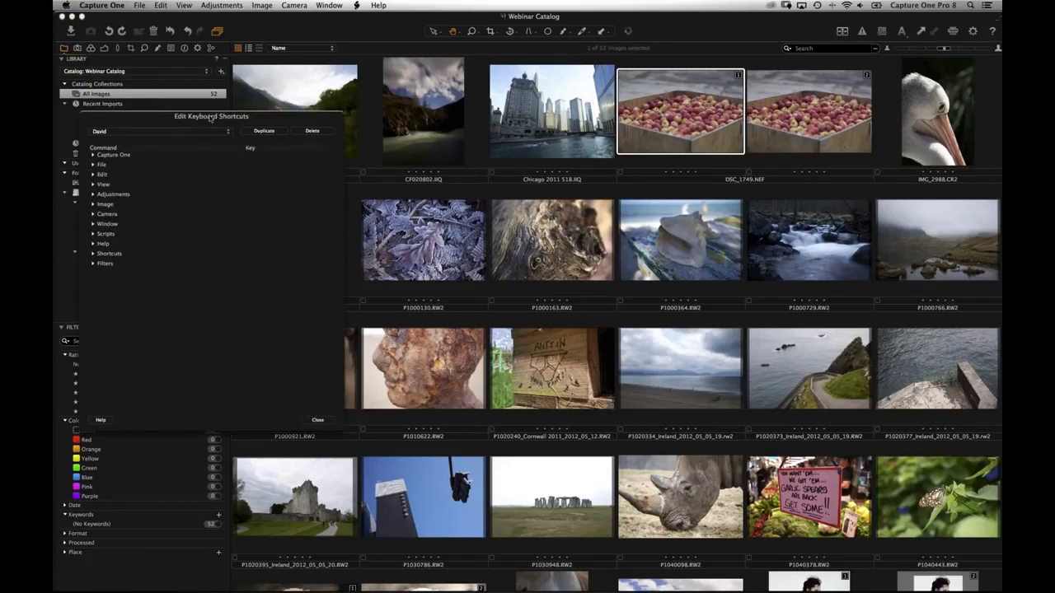
pyautogui.click(124, 185)
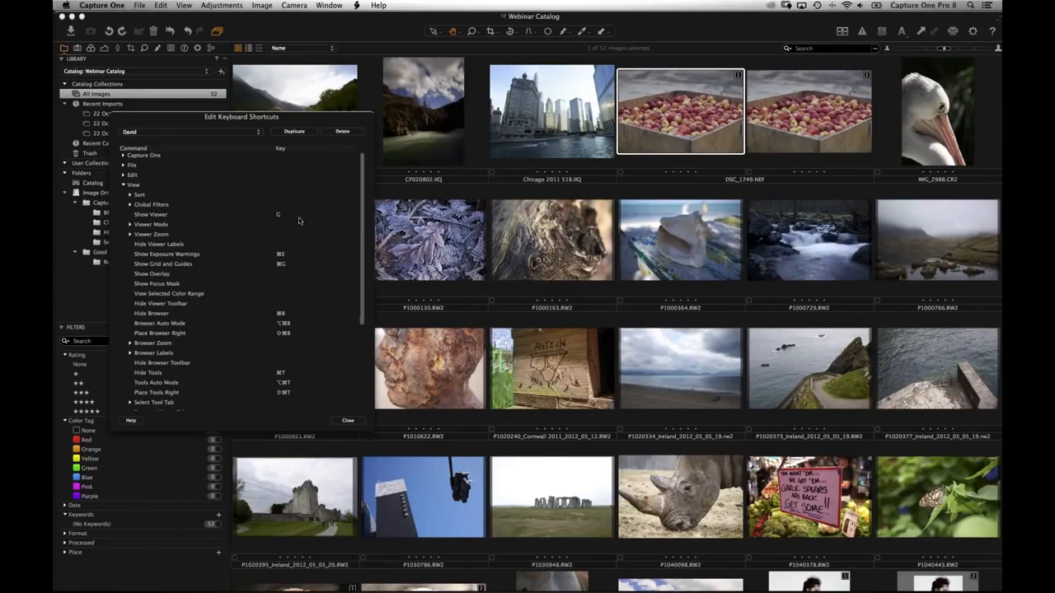
pyautogui.click(348, 420)
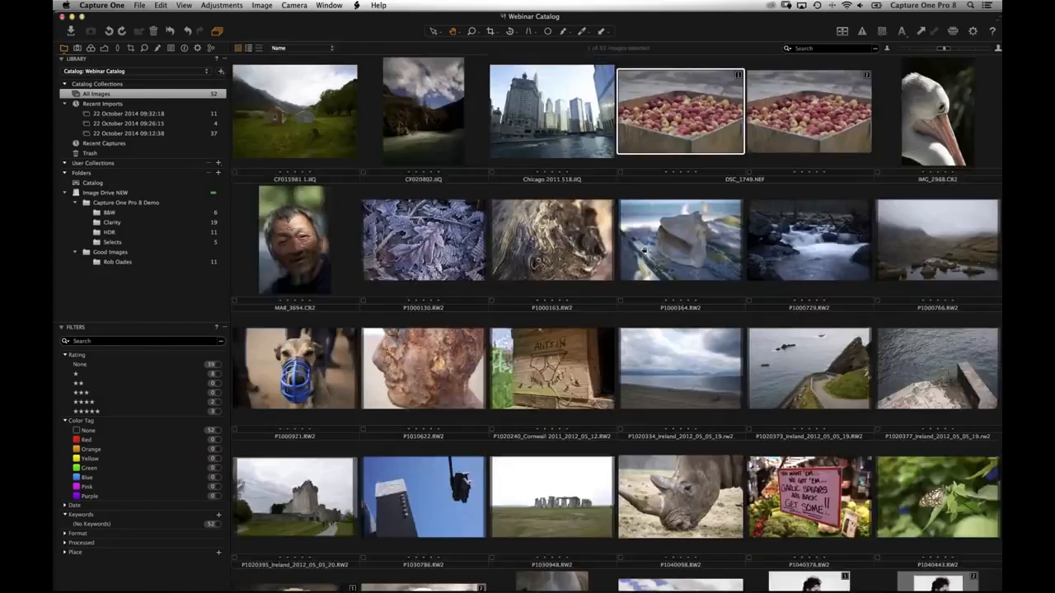
pyautogui.press('super+alt+v')
pyautogui.press('super+alt+v')
pyautogui.press('super+alt+v')
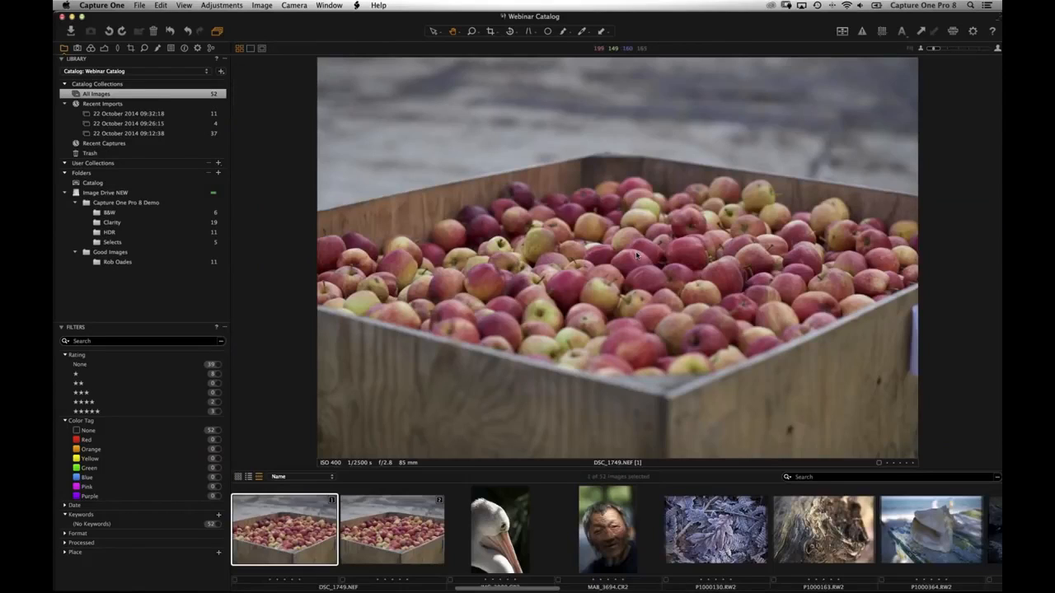
pyautogui.press('super+alt+v')
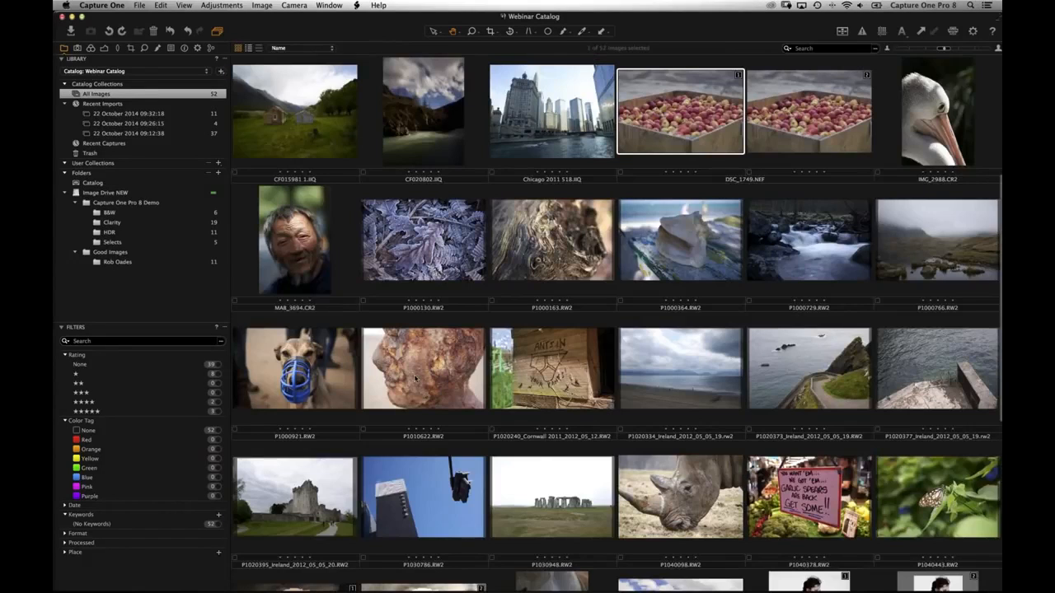
pyautogui.doubleClick(417, 392)
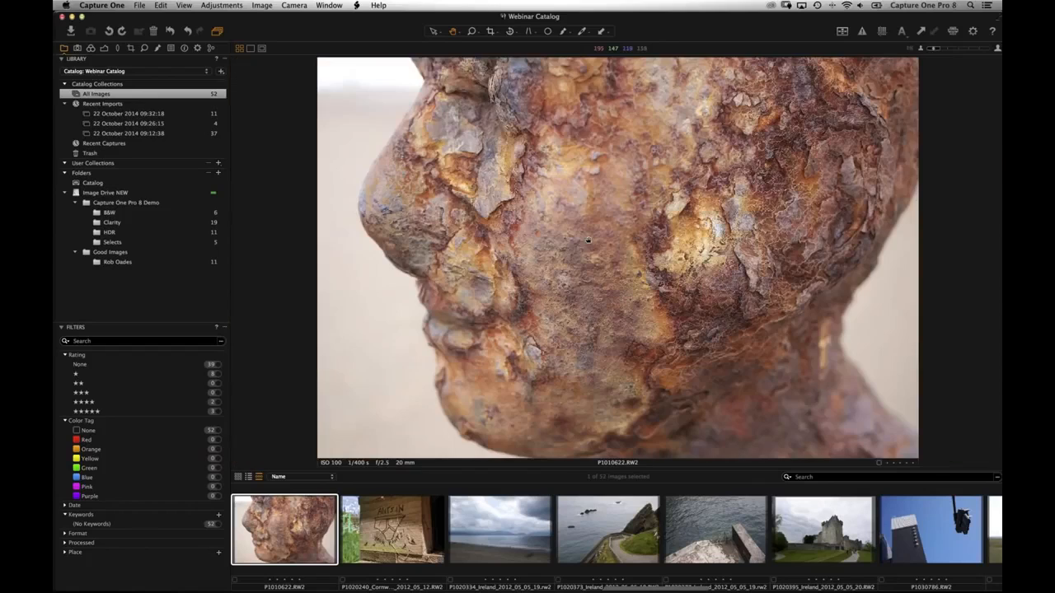
pyautogui.doubleClick(690, 167)
pyautogui.press('super+alt+v')
pyautogui.doubleClick(554, 371)
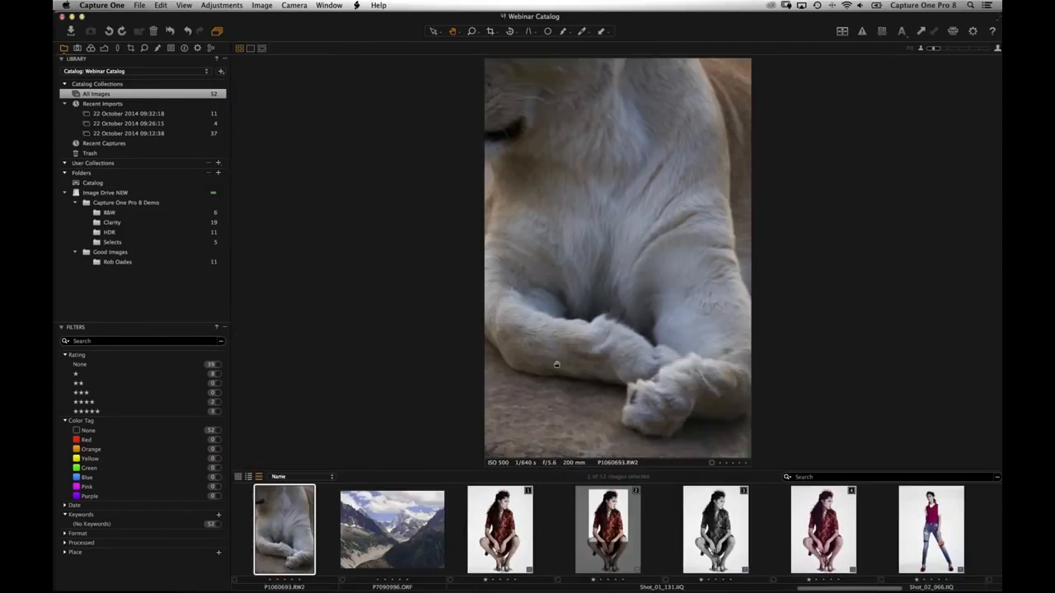
pyautogui.press('super+alt+v')
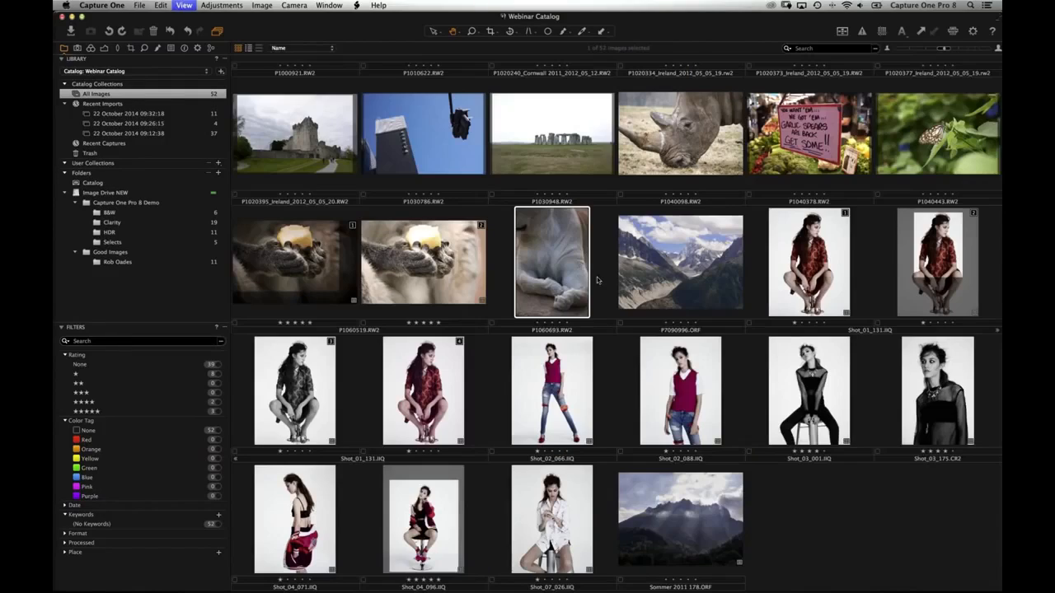
pyautogui.scroll(10, 340, 205)
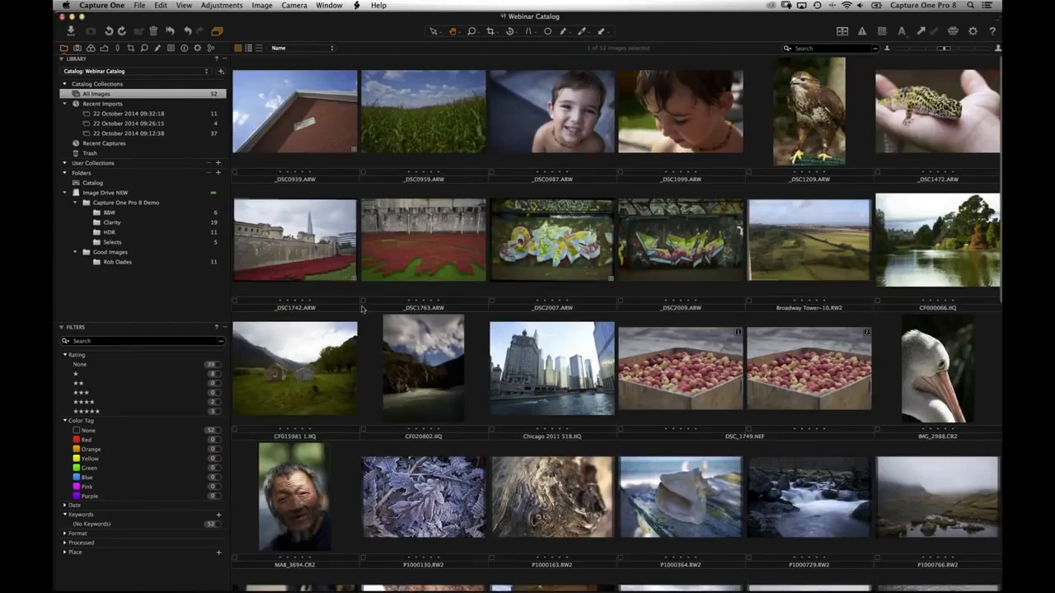
pyautogui.click(118, 168)
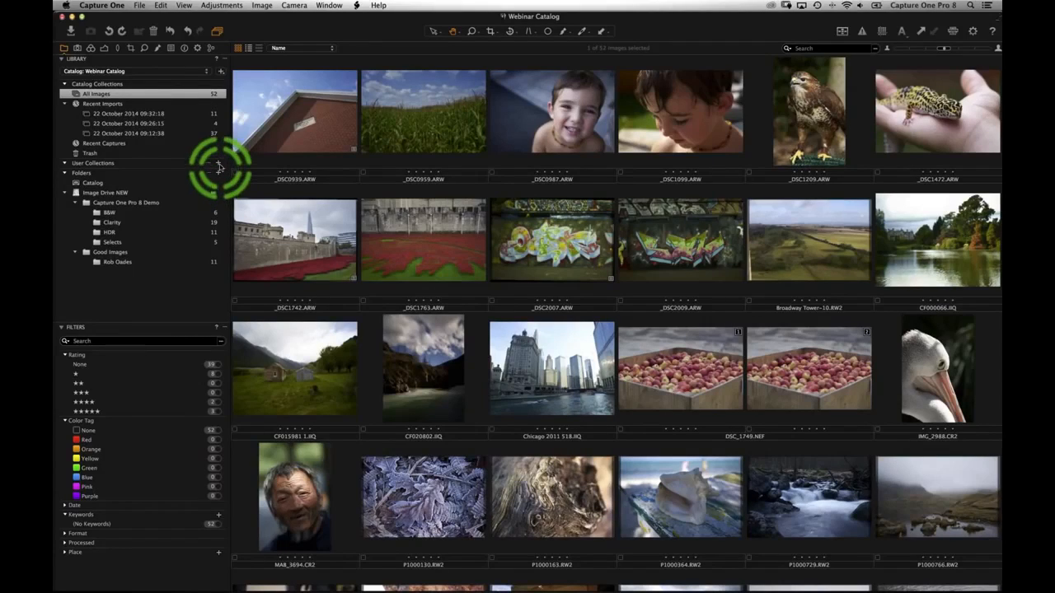
# - Create a Colour! album and add four photos, including poppies _DSC1763, brick wall and graffiti _DSC2009
pyautogui.click(218, 166)
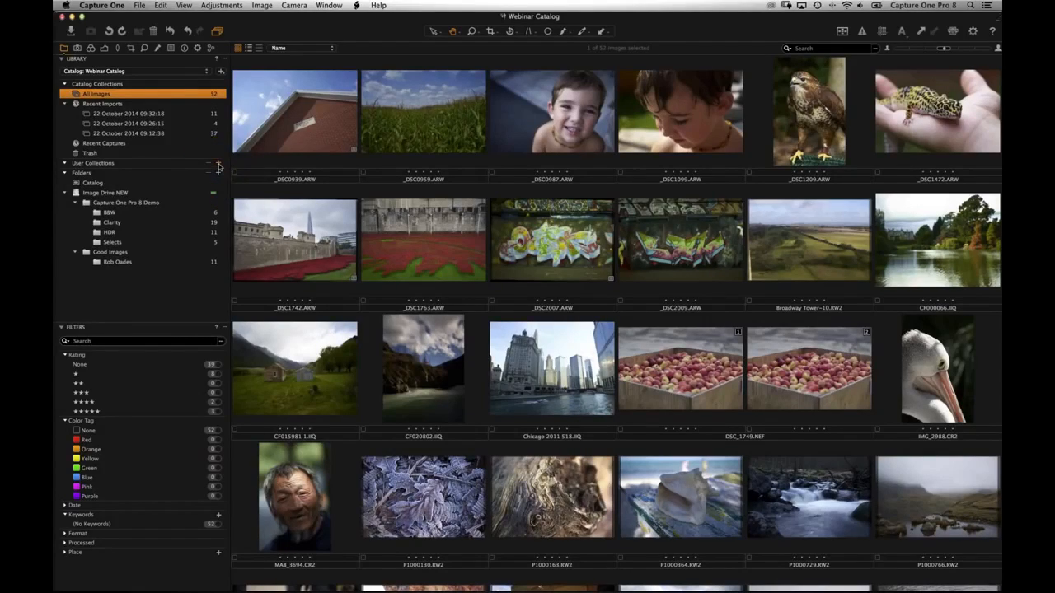
pyautogui.click(219, 165)
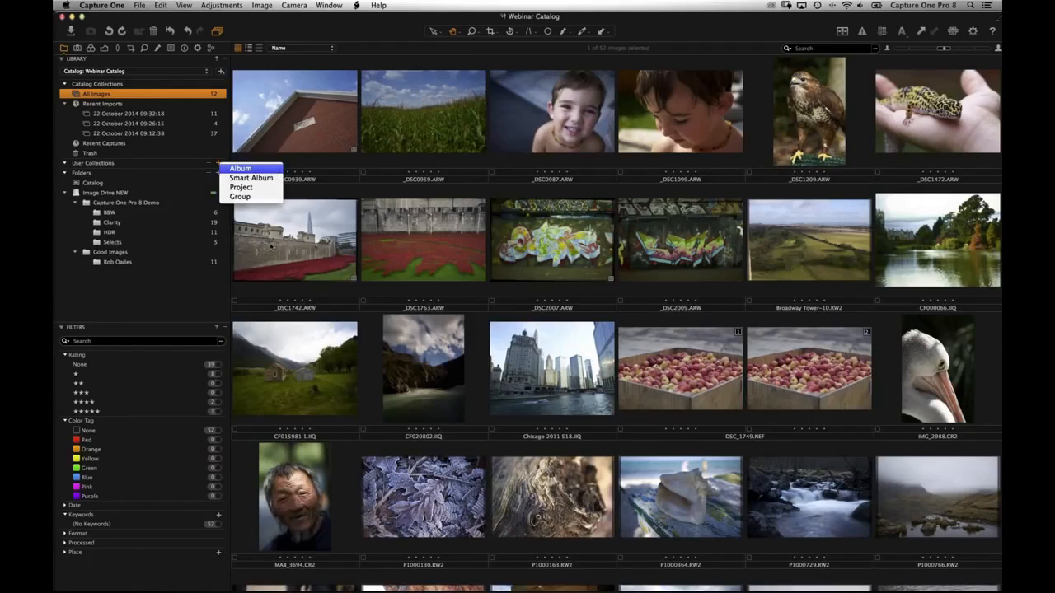
pyautogui.press('Return')
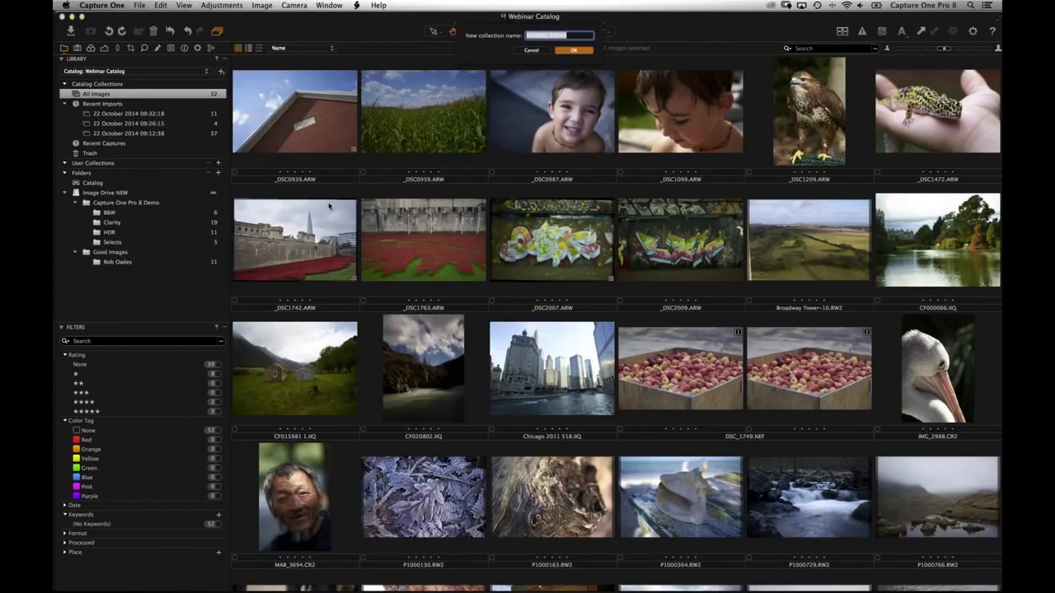
pyautogui.write('Colour')
pyautogui.press('Return')
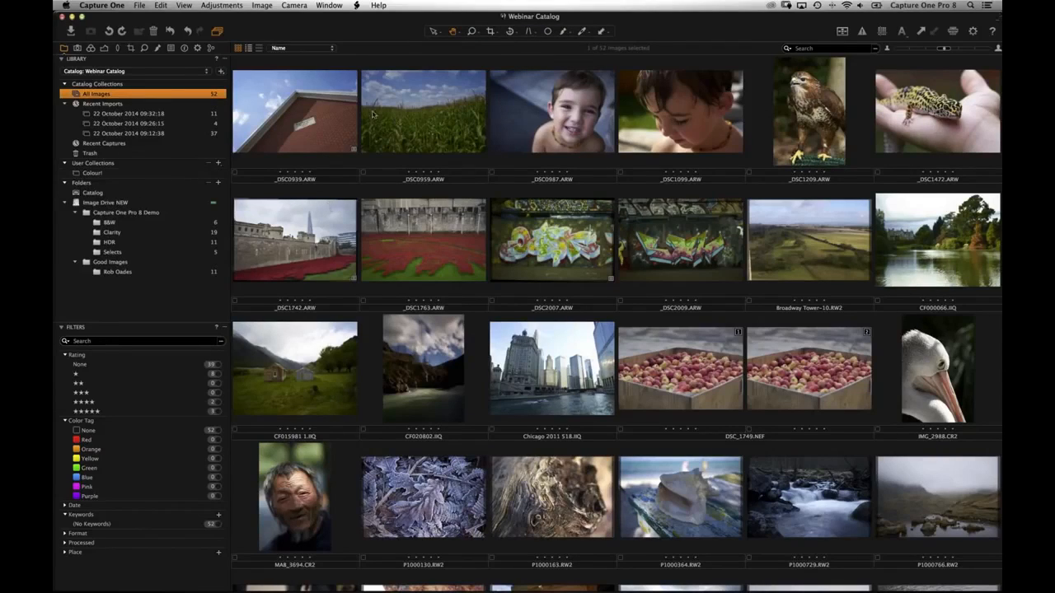
pyautogui.click(350, 185)
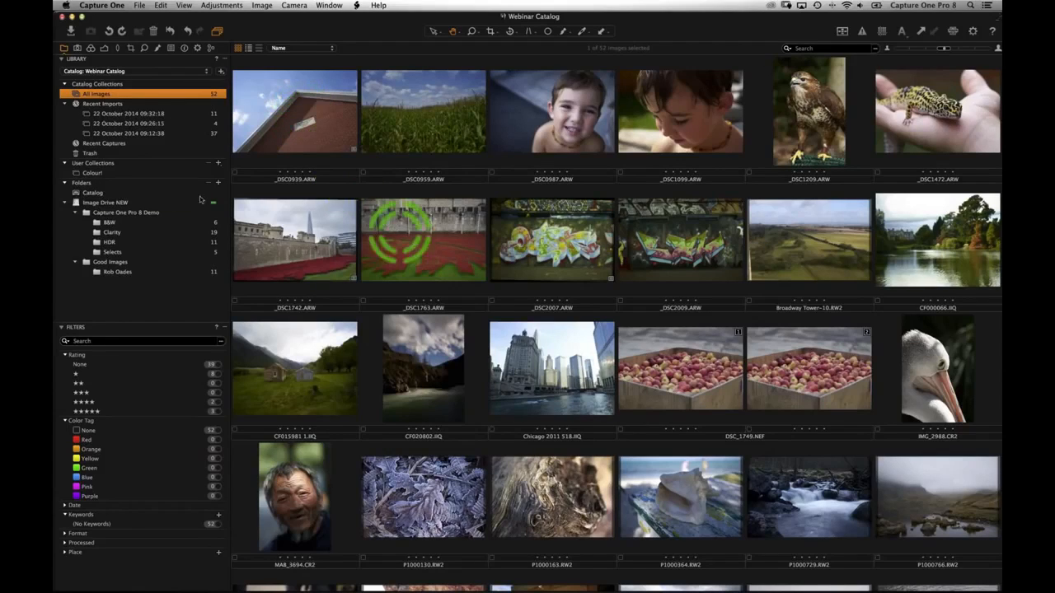
pyautogui.moveTo(403, 239); pyautogui.dragTo(114, 172)
pyautogui.moveTo(304, 144); pyautogui.dragTo(210, 177)
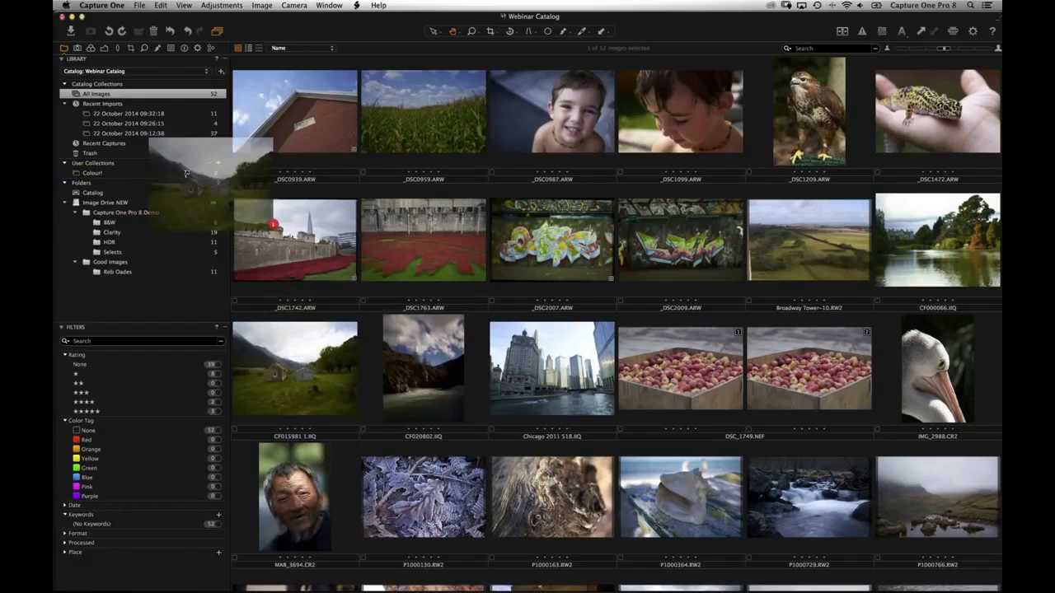
pyautogui.moveTo(688, 232); pyautogui.dragTo(141, 172)
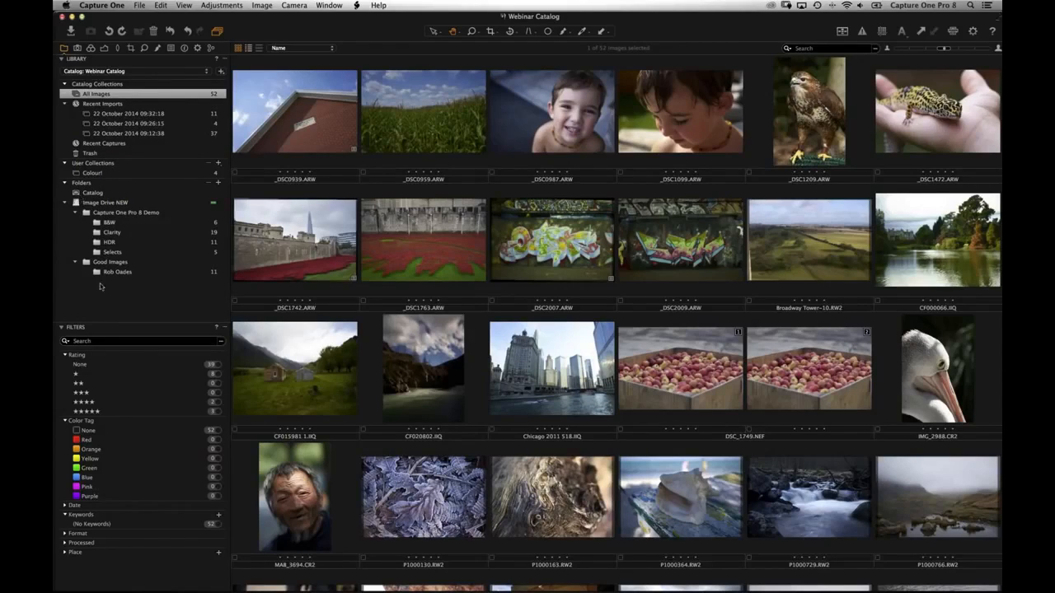
pyautogui.click(89, 174)
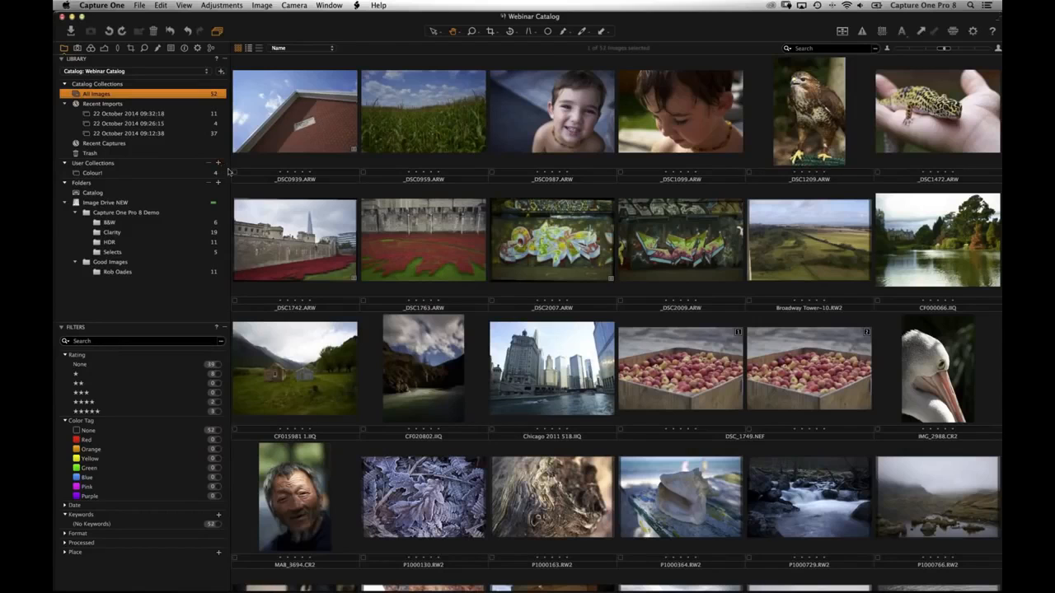
# - Create a My New Portfolio album holding the brick-wall photo, then return to All Images
pyautogui.click(219, 163)
pyautogui.click(241, 165)
pyautogui.write('My New Portf')
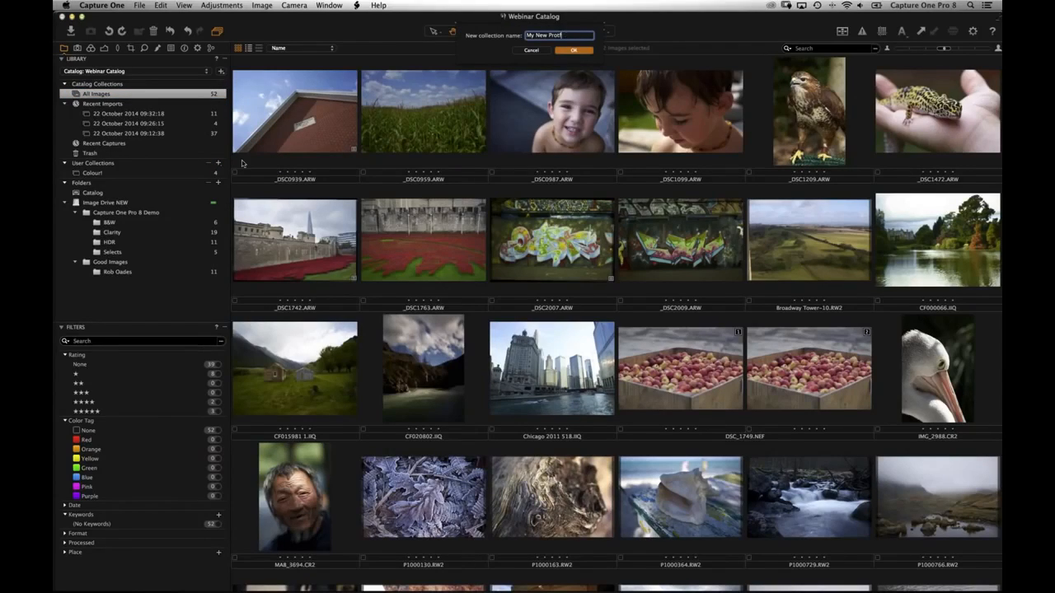
pyautogui.write('oortfolio')
pyautogui.press('Return')
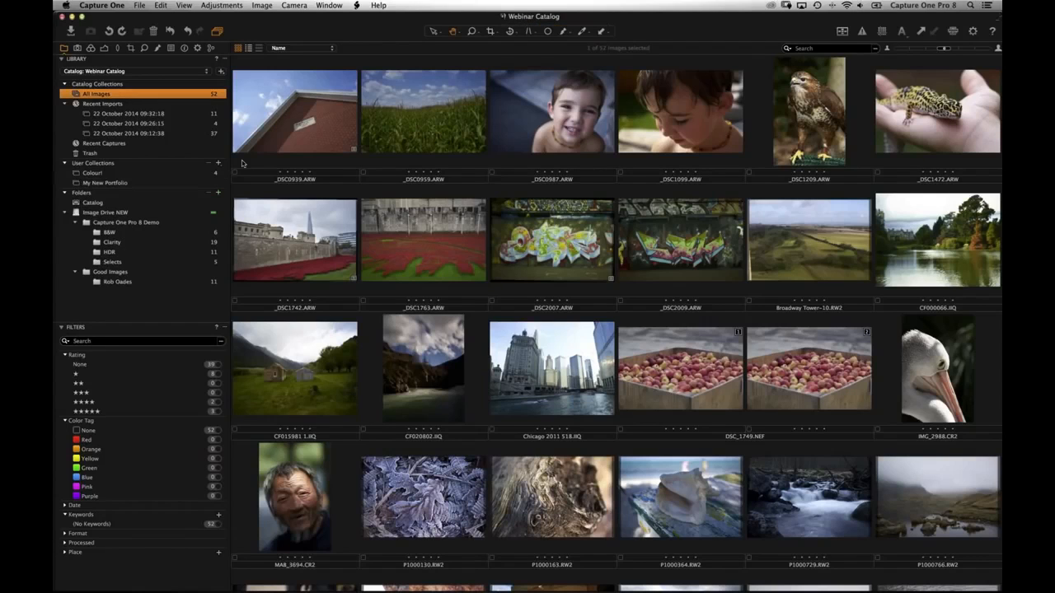
pyautogui.click(119, 173)
pyautogui.moveTo(290, 138); pyautogui.dragTo(122, 185)
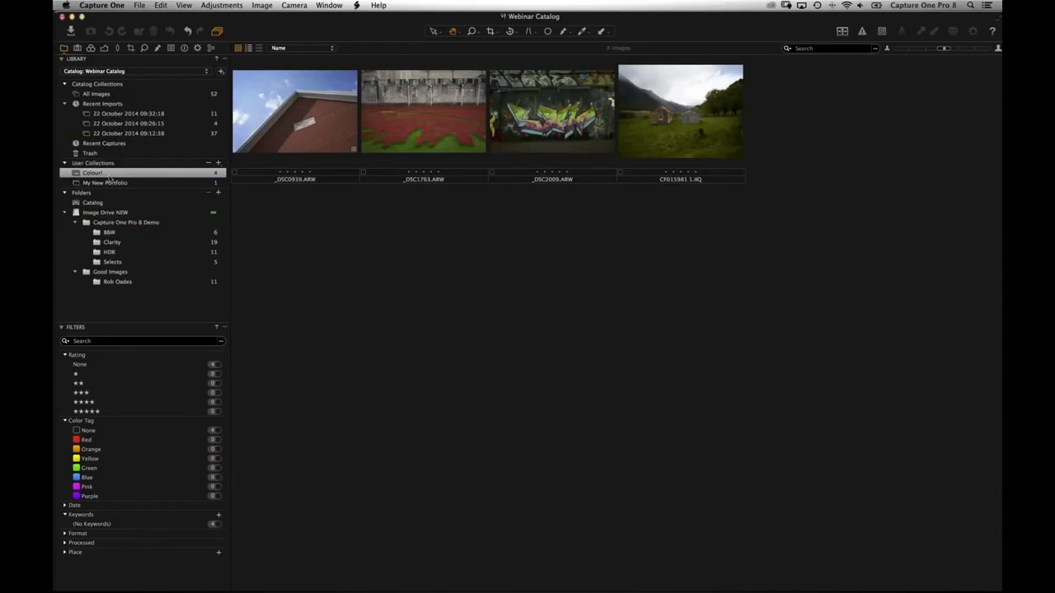
pyautogui.click(109, 181)
pyautogui.click(106, 175)
pyautogui.press('Down')
pyautogui.press('Up')
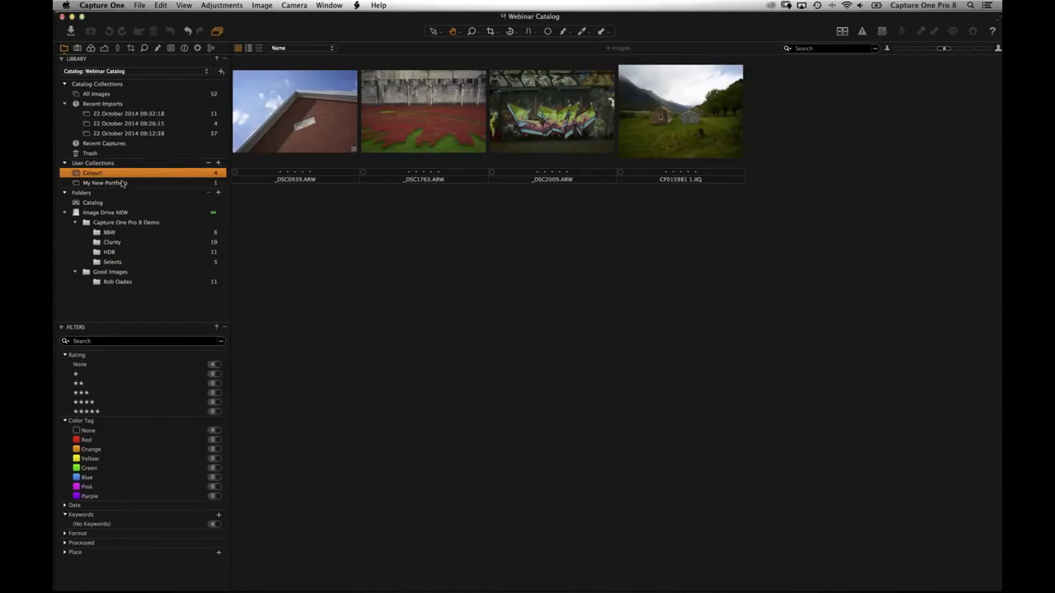
pyautogui.click(131, 95)
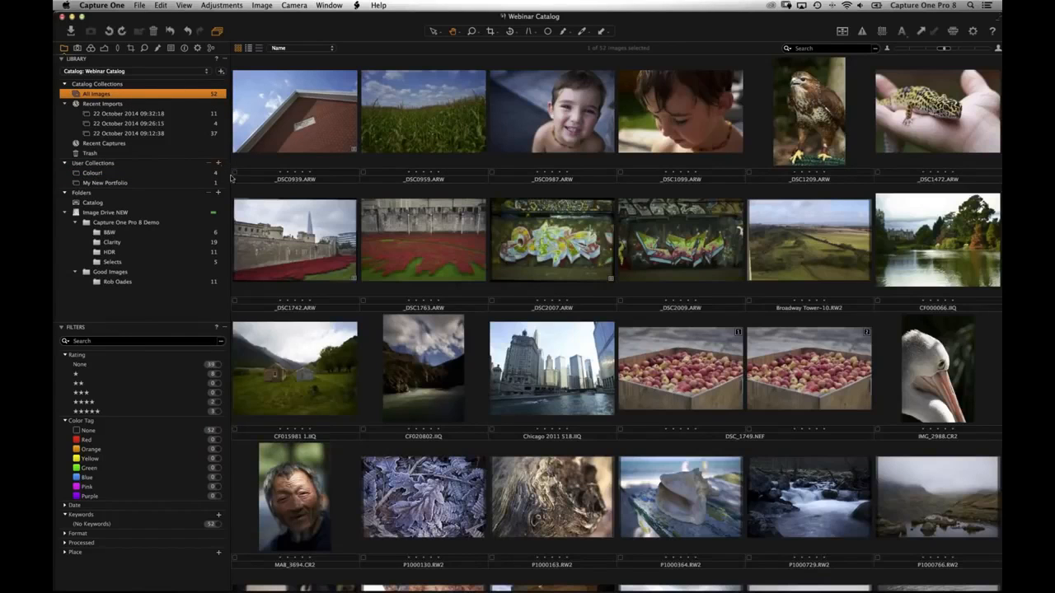
pyautogui.click(218, 165)
# - Create a Five Star Images smart album using the five-star rating preset
pyautogui.click(247, 176)
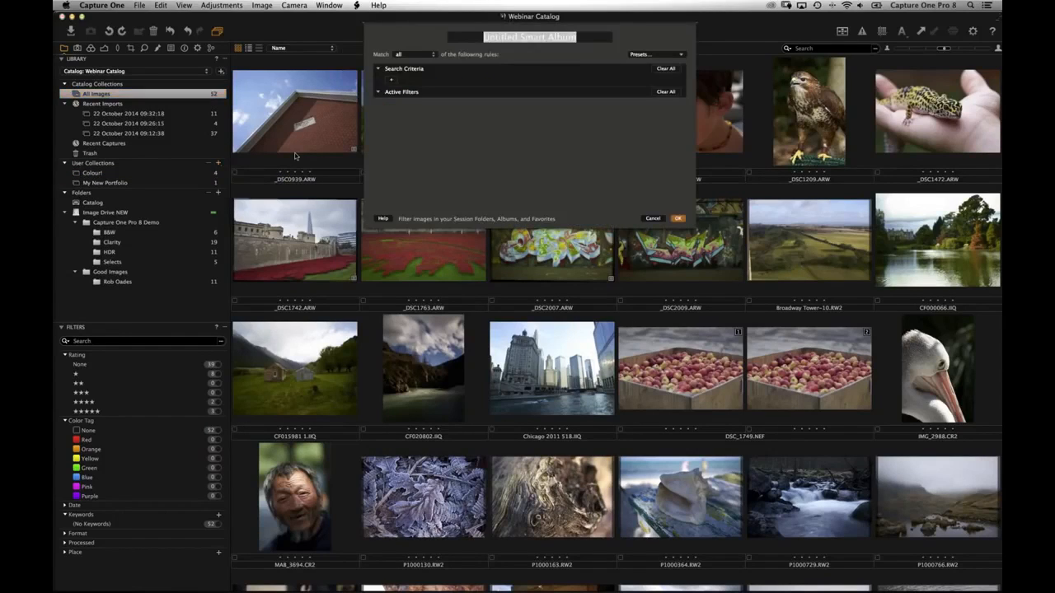
pyautogui.write('Fi')
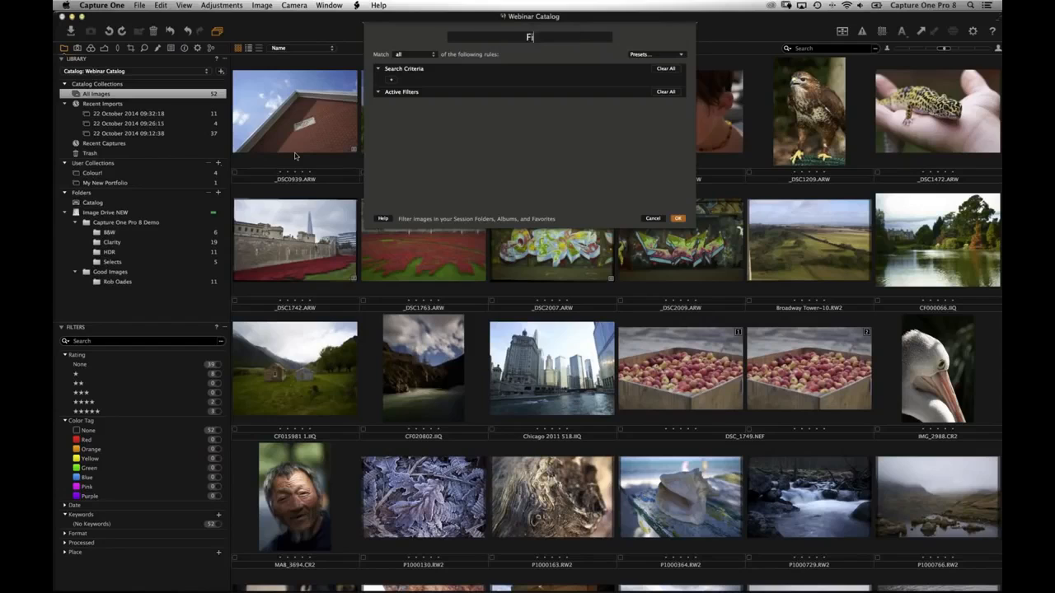
pyautogui.write('ve Star Images')
pyautogui.click(680, 54)
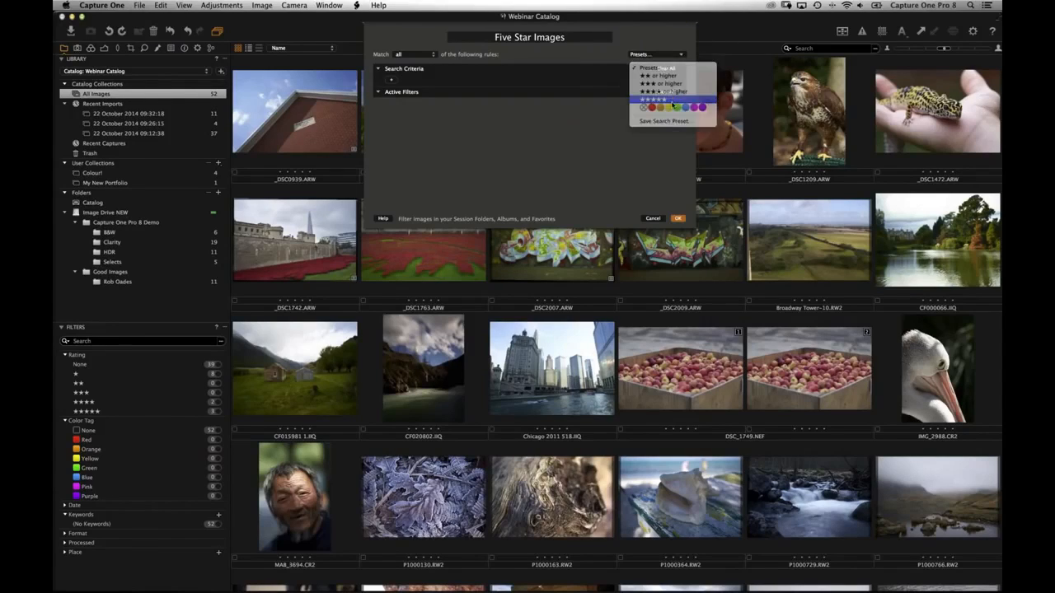
pyautogui.click(653, 99)
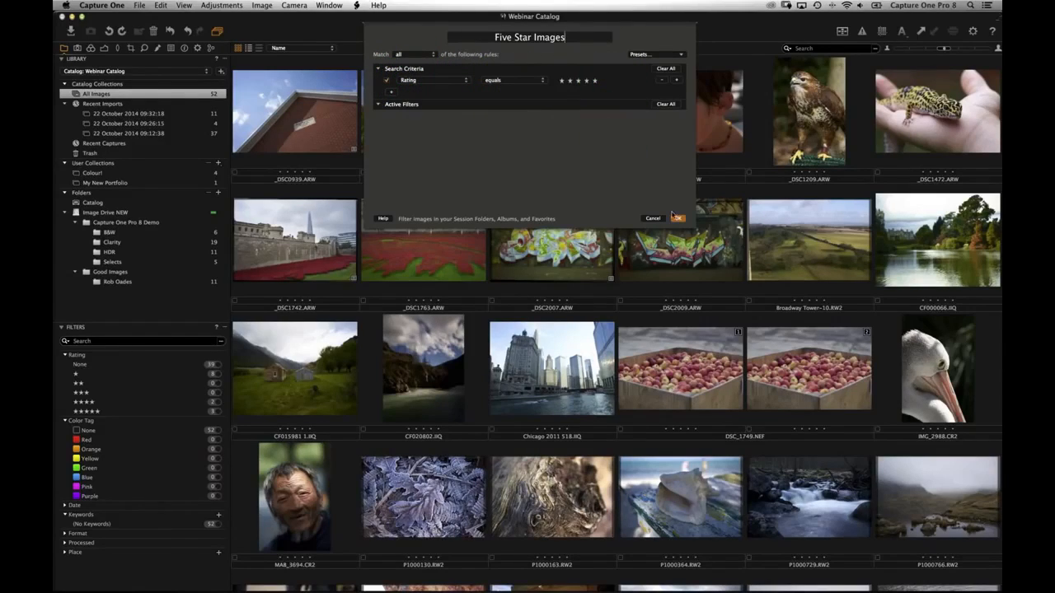
pyautogui.press('Return')
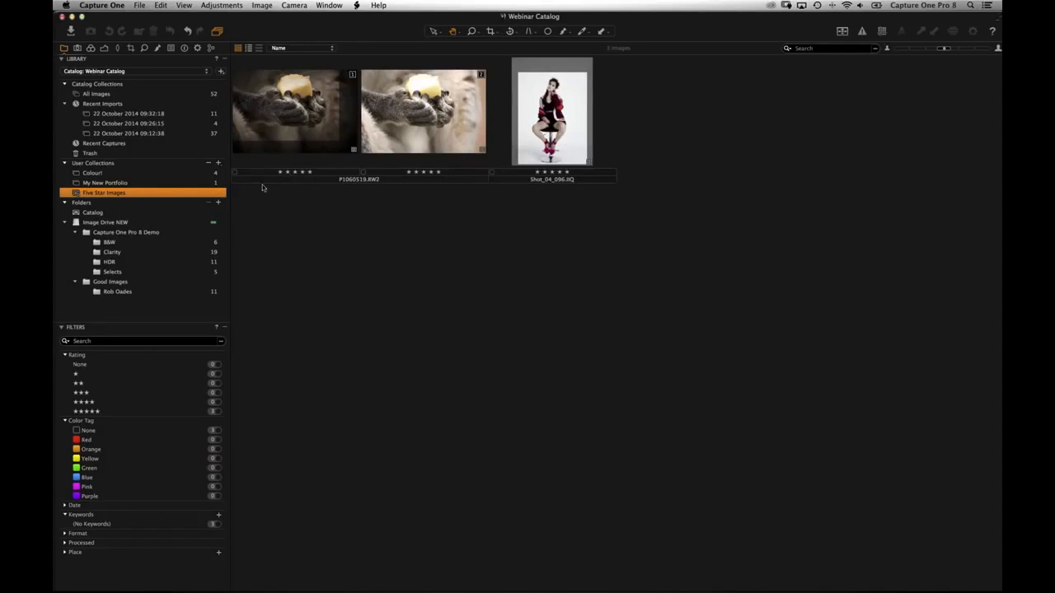
# - Rate _DSC2007, _DSC0987 and MA8_3694 five stars, then check the Five Star Images album
pyautogui.click(143, 94)
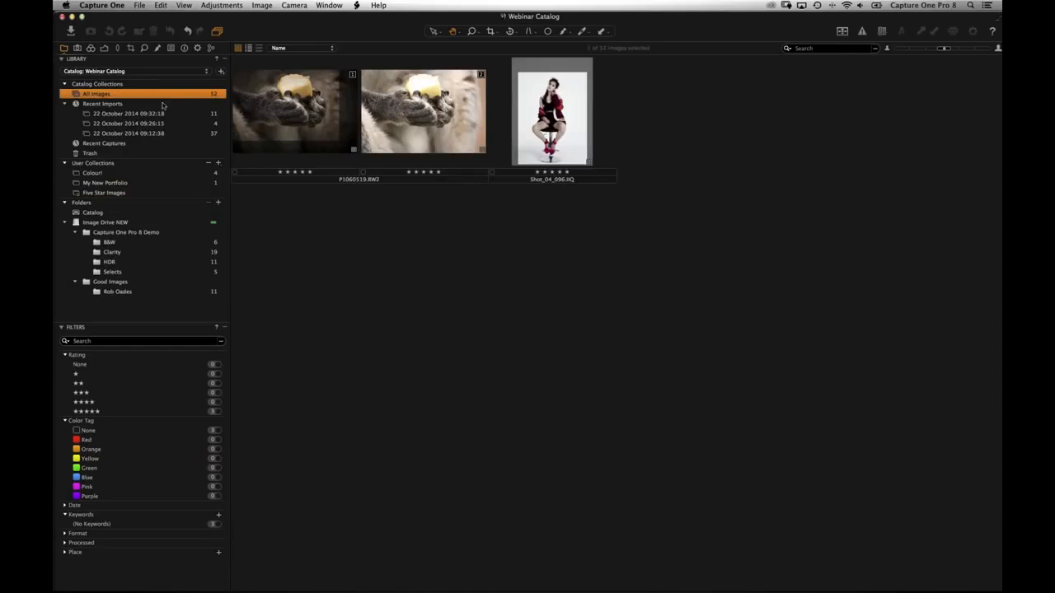
pyautogui.click(537, 257)
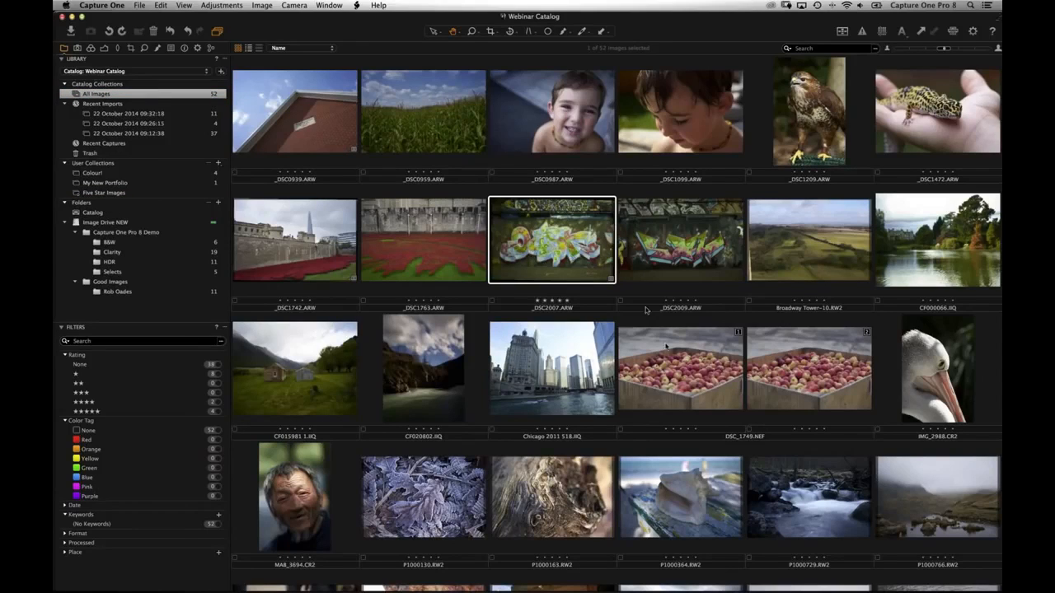
pyautogui.click(557, 146)
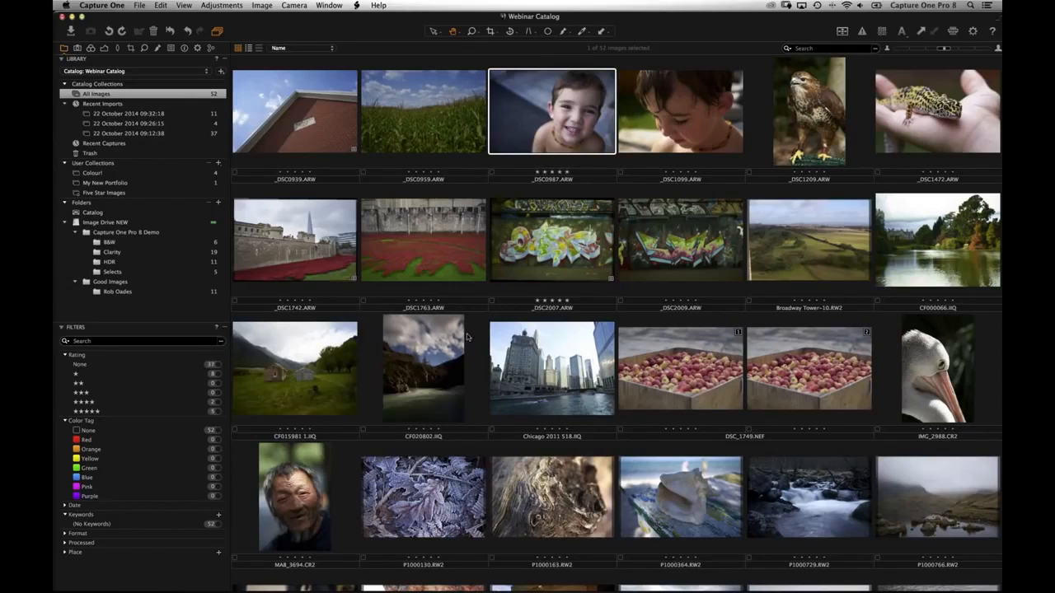
pyautogui.scroll(-5, 439, 251)
pyautogui.click(295, 309)
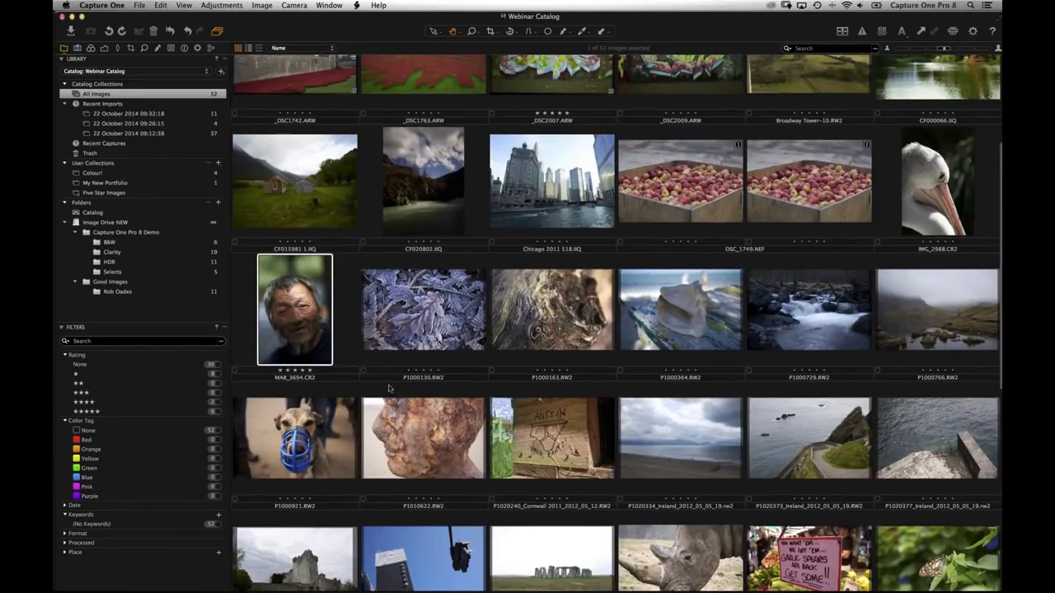
pyautogui.click(110, 197)
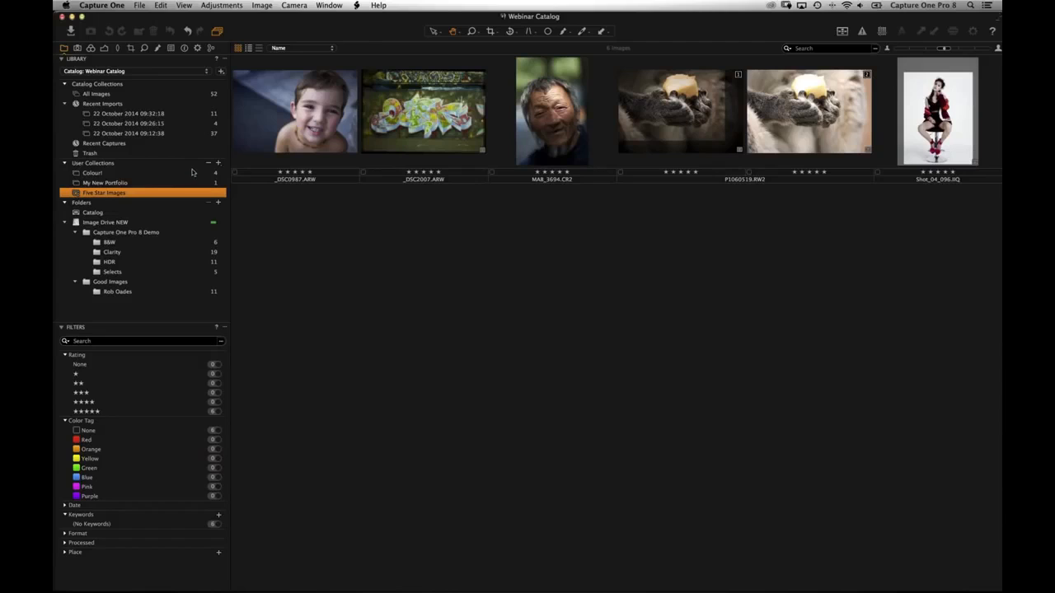
pyautogui.click(126, 95)
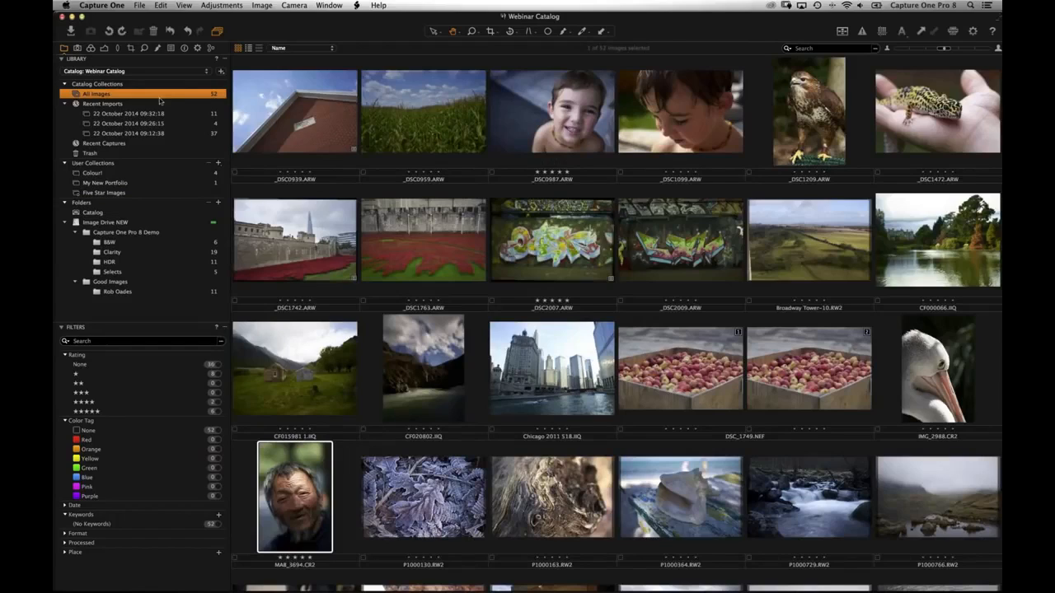
# - Create a Print Show group under User Collections
pyautogui.click(219, 164)
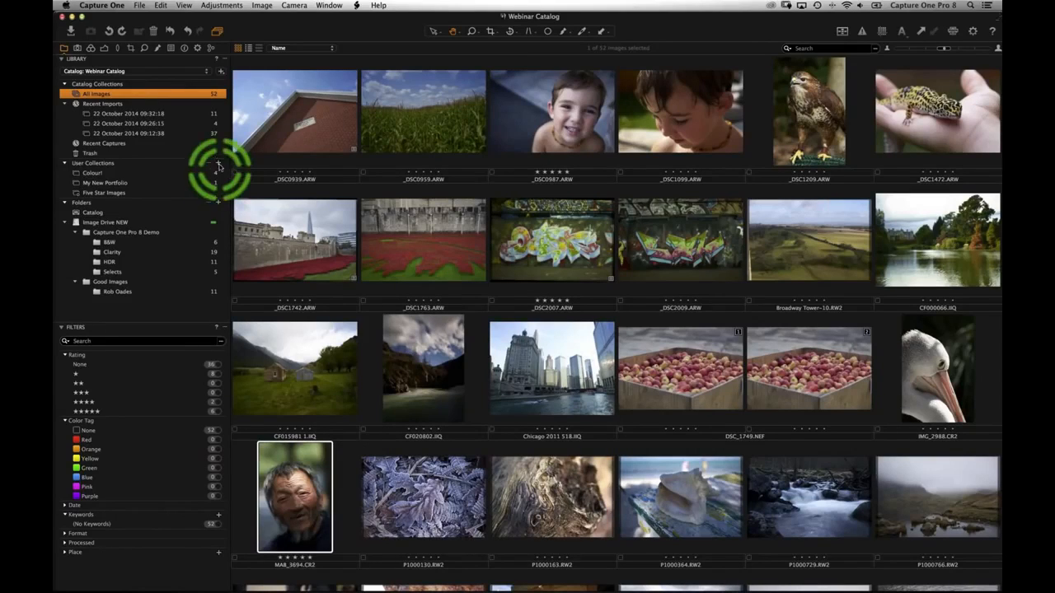
pyautogui.click(270, 197)
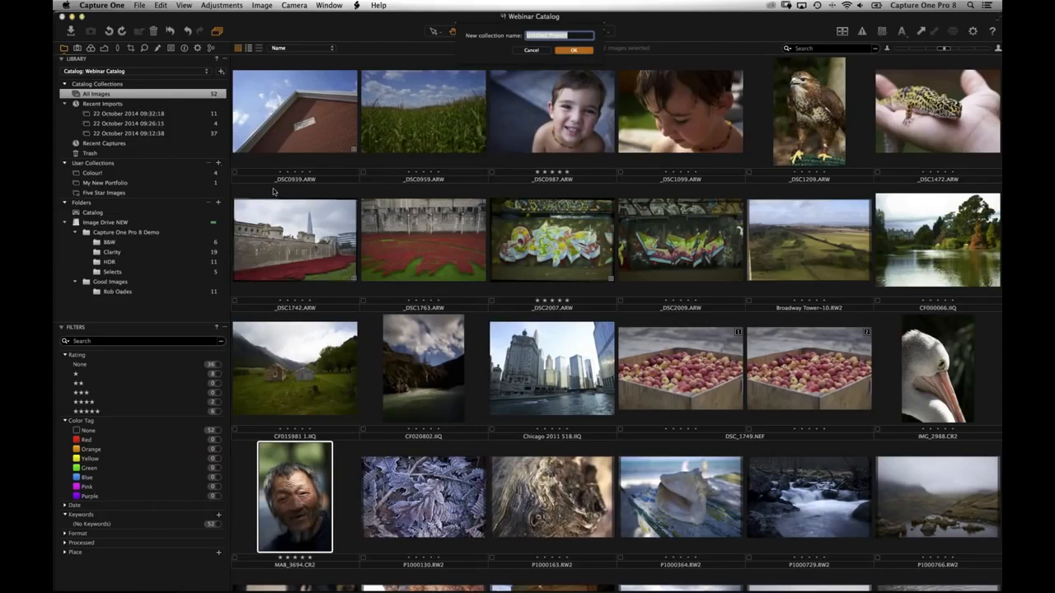
pyautogui.write('Print Show')
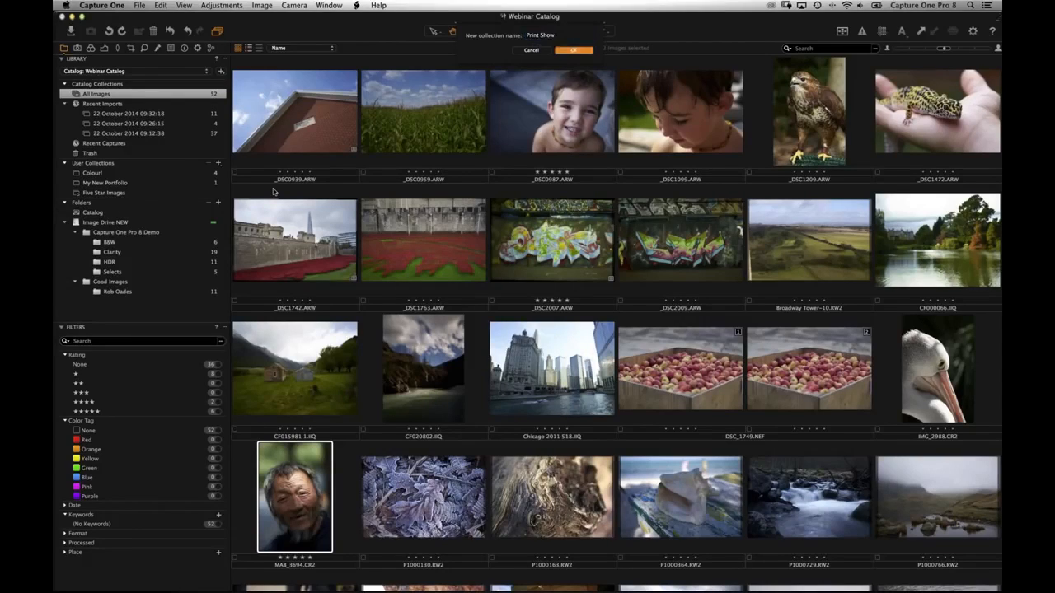
pyautogui.press('Return')
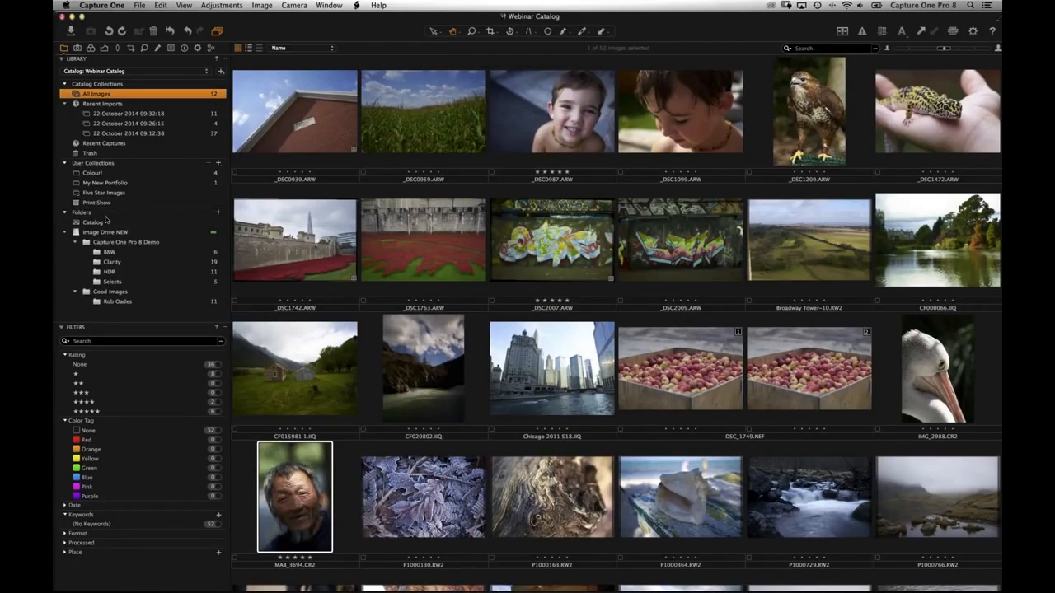
pyautogui.click(76, 205)
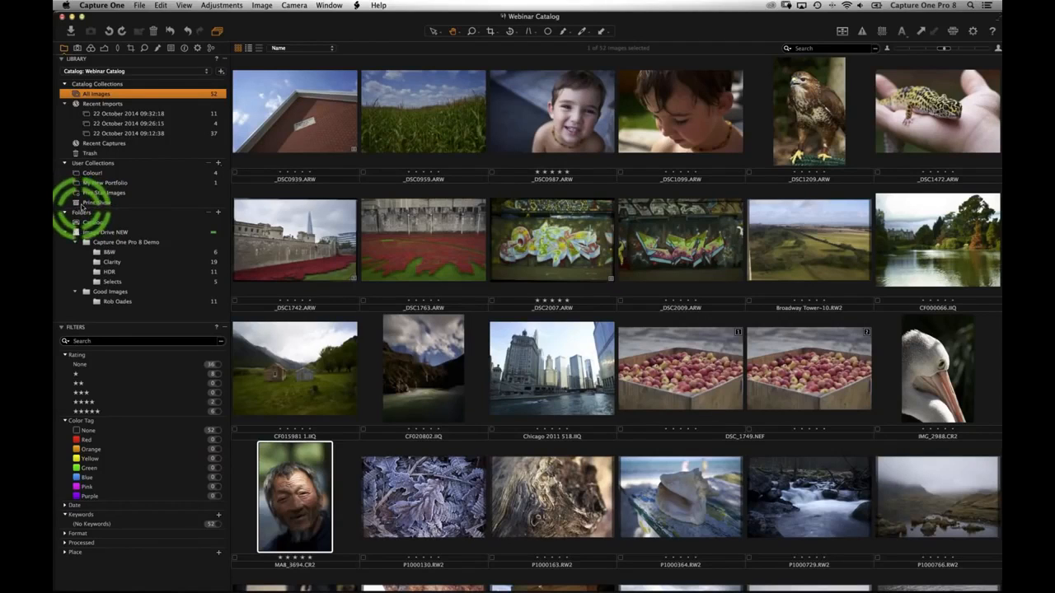
pyautogui.moveTo(303, 130); pyautogui.dragTo(93, 211)
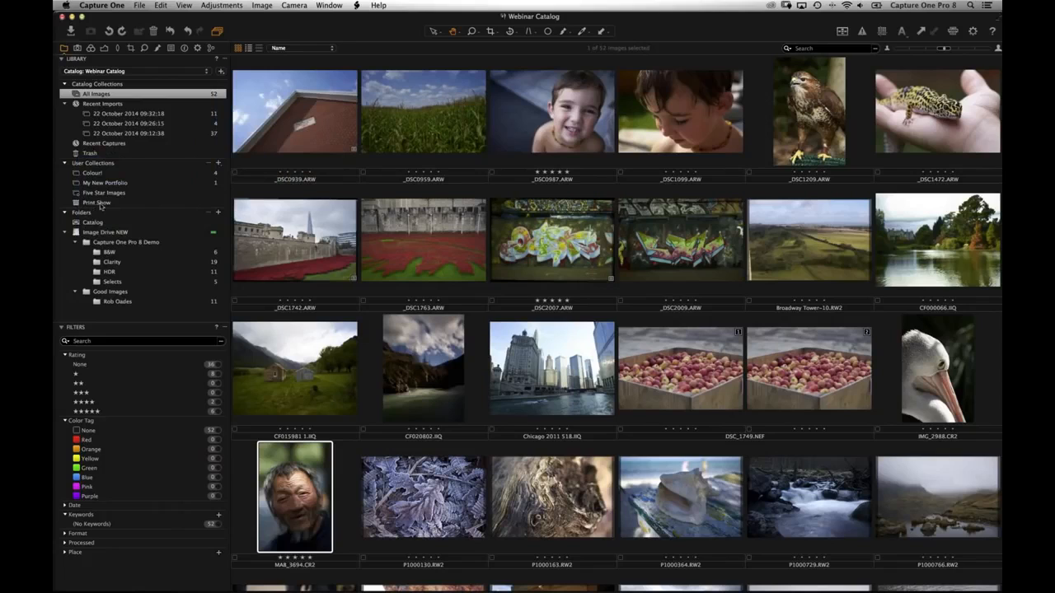
# - Add a new album named Images inside the Print Show group
pyautogui.rightClick(95, 205)
pyautogui.press('Escape')
pyautogui.rightClick(95, 203)
pyautogui.moveTo(180, 209)
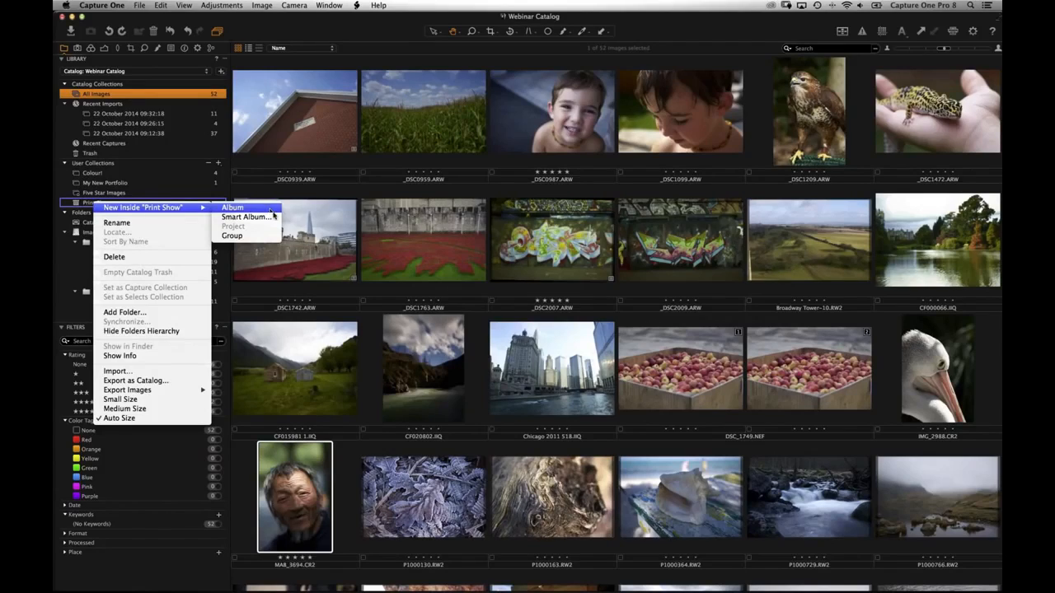
pyautogui.click(271, 211)
pyautogui.write('Images')
pyautogui.press('Return')
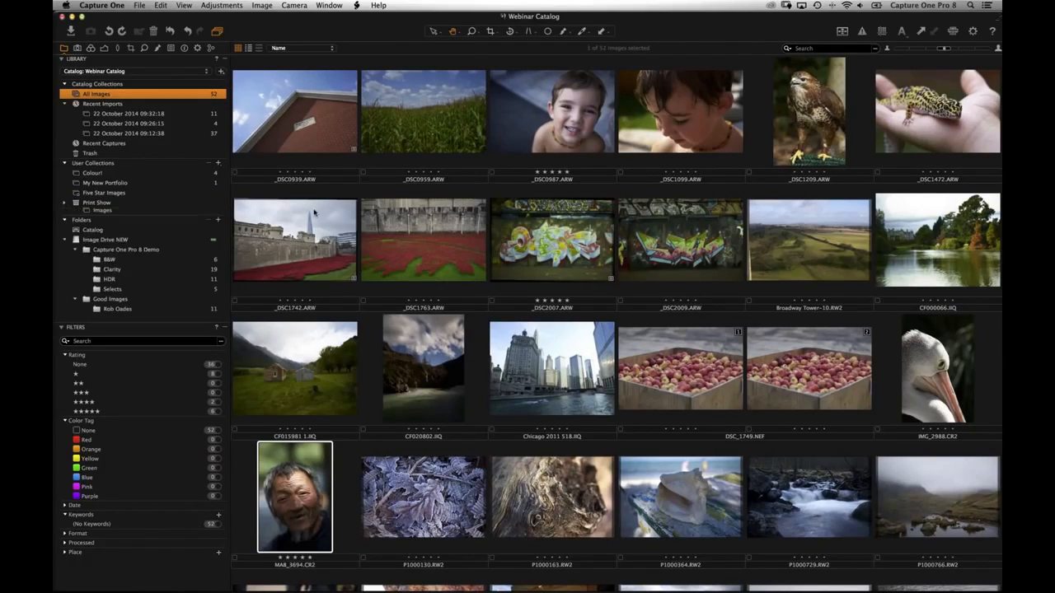
# - Drag photos into the Images album, including the poppy, graffiti and CF015981 landscape shots
pyautogui.moveTo(302, 118); pyautogui.dragTo(156, 212)
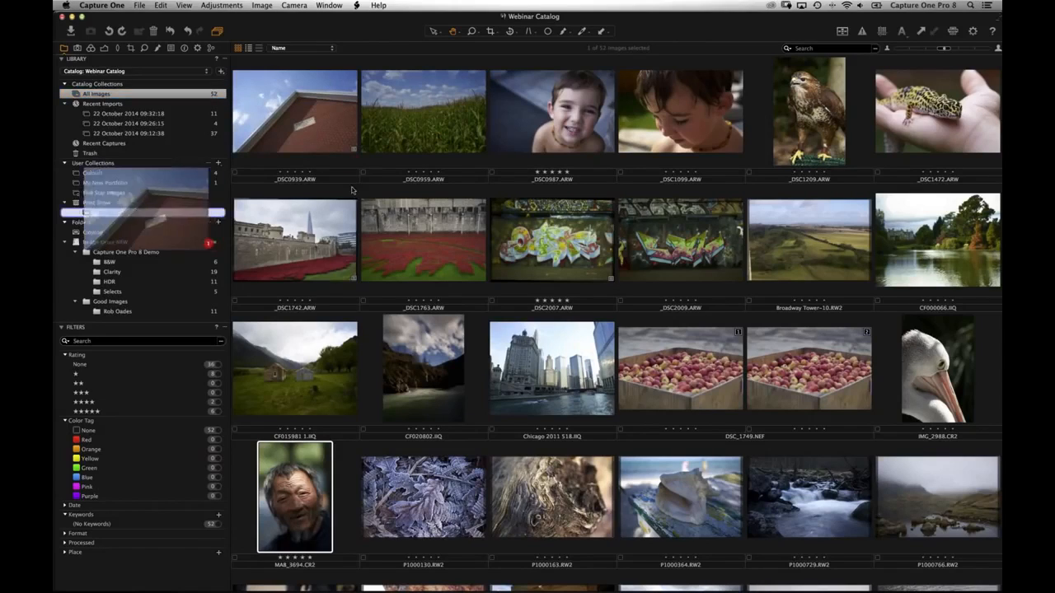
pyautogui.moveTo(392, 110); pyautogui.dragTo(153, 215)
pyautogui.moveTo(418, 245); pyautogui.dragTo(151, 216)
pyautogui.moveTo(518, 240); pyautogui.dragTo(154, 212)
pyautogui.moveTo(288, 366); pyautogui.dragTo(152, 216)
pyautogui.keyDown('shift'); pyautogui.click(663, 378); pyautogui.keyUp('shift')
pyautogui.moveTo(662, 377); pyautogui.dragTo(125, 223)
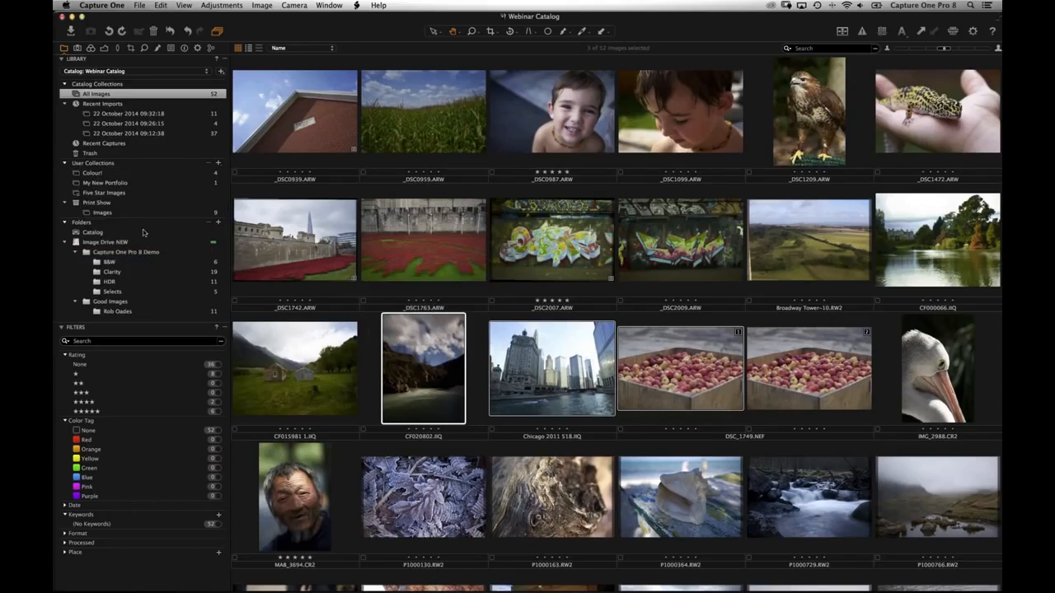
pyautogui.scroll(-2, 374, 353)
pyautogui.moveTo(418, 406); pyautogui.dragTo(105, 214)
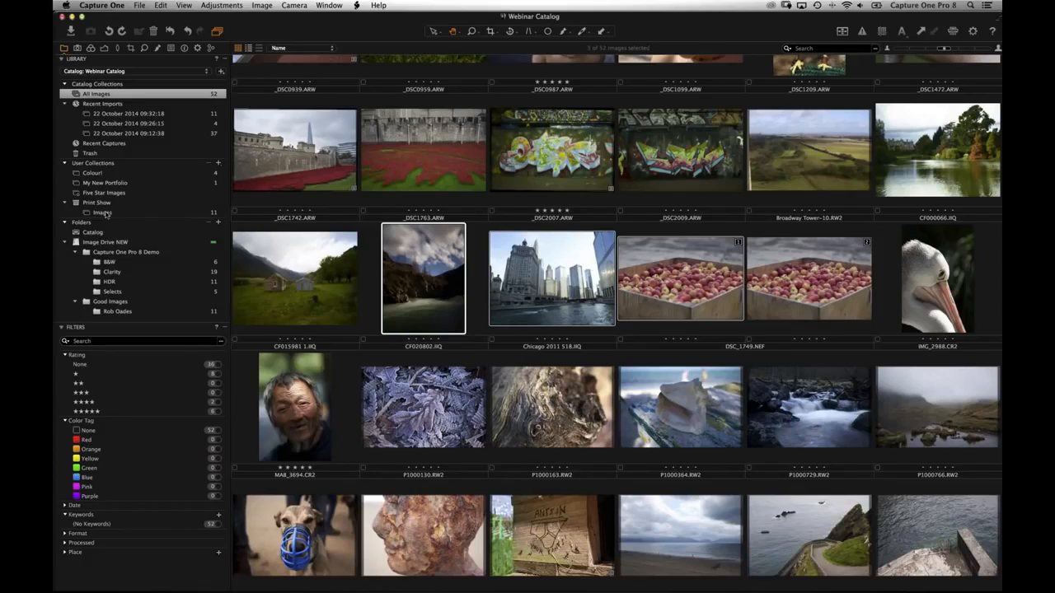
# - Set Images as the Selects collection and add the rusty-head photo P1010622 to it
pyautogui.rightClick(104, 215)
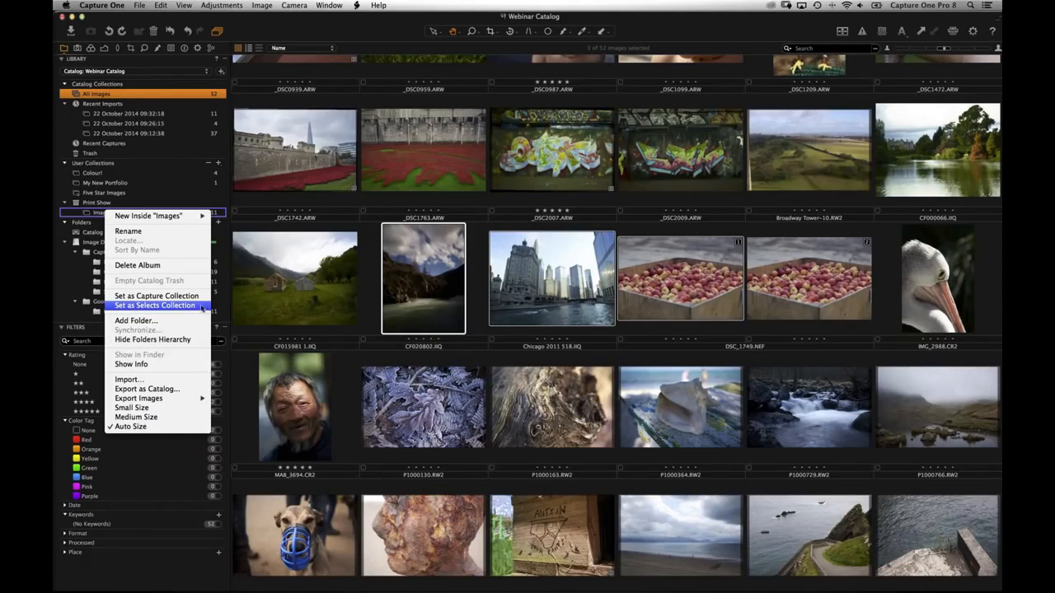
pyautogui.click(151, 307)
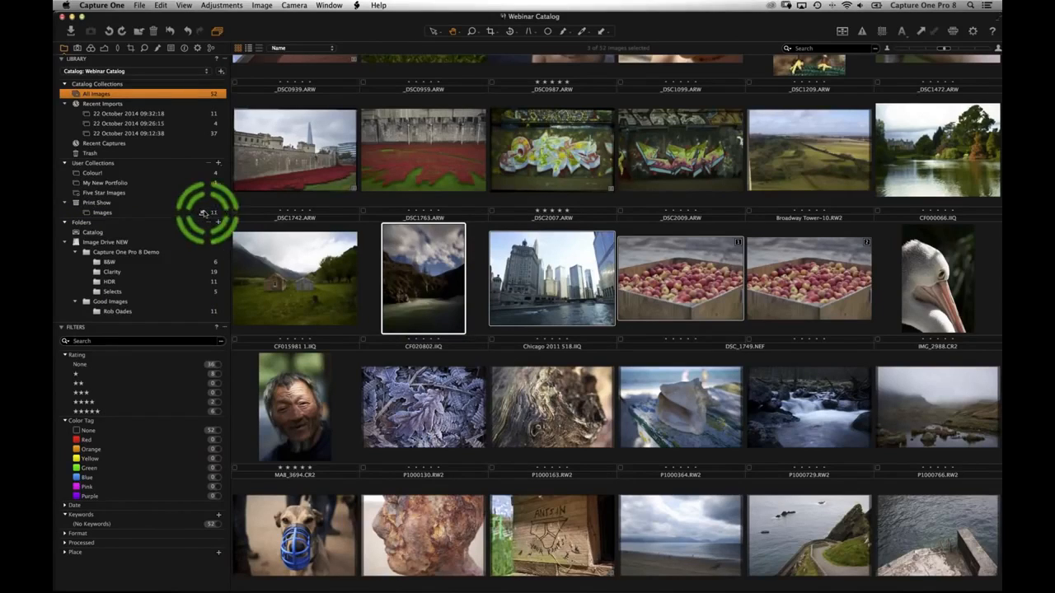
pyautogui.click(299, 289)
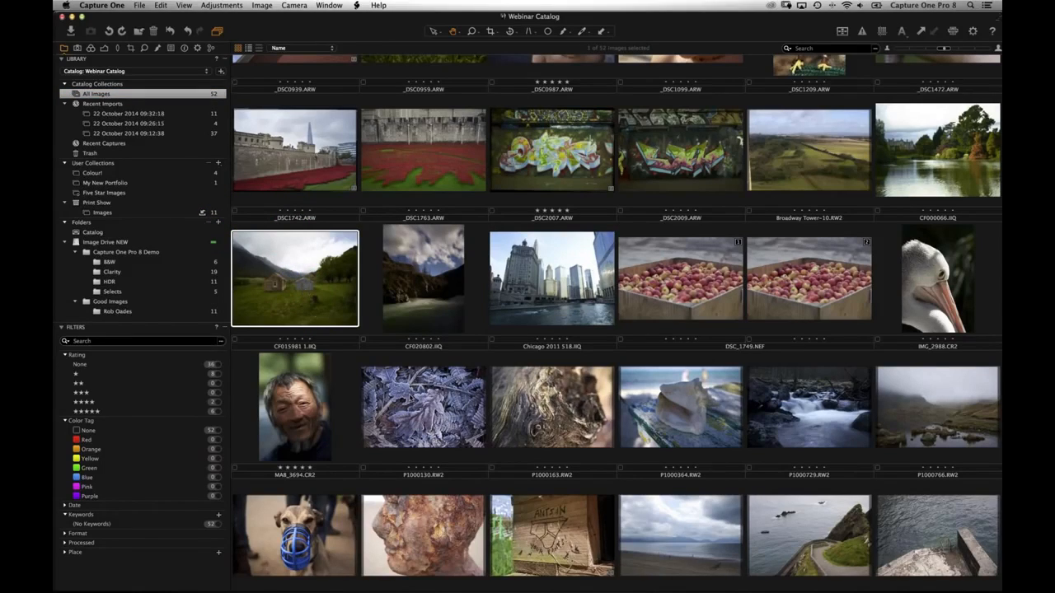
pyautogui.press('Down')
pyautogui.press('Right')
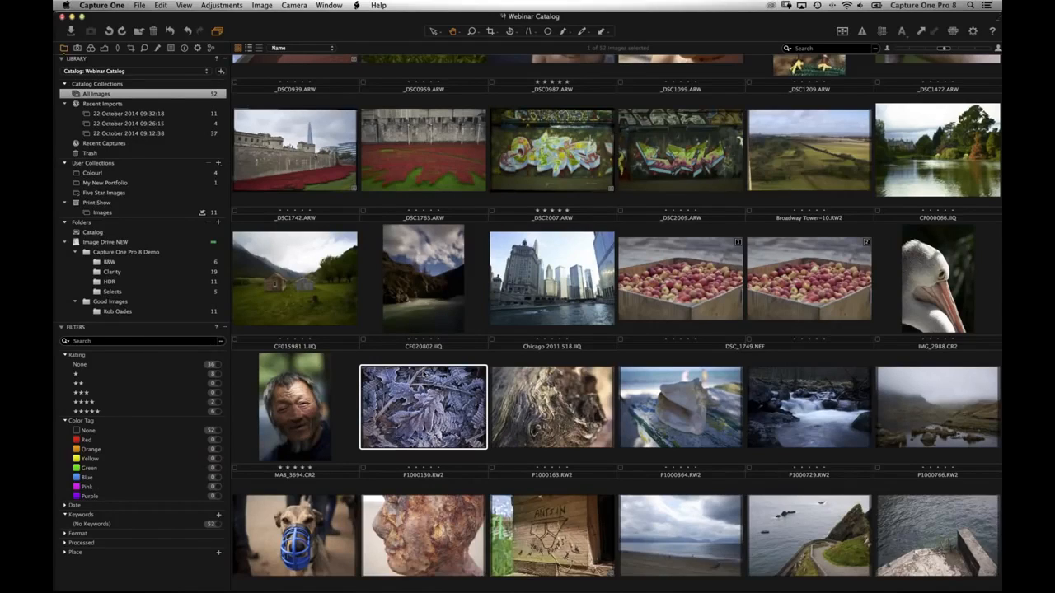
pyautogui.click(423, 403)
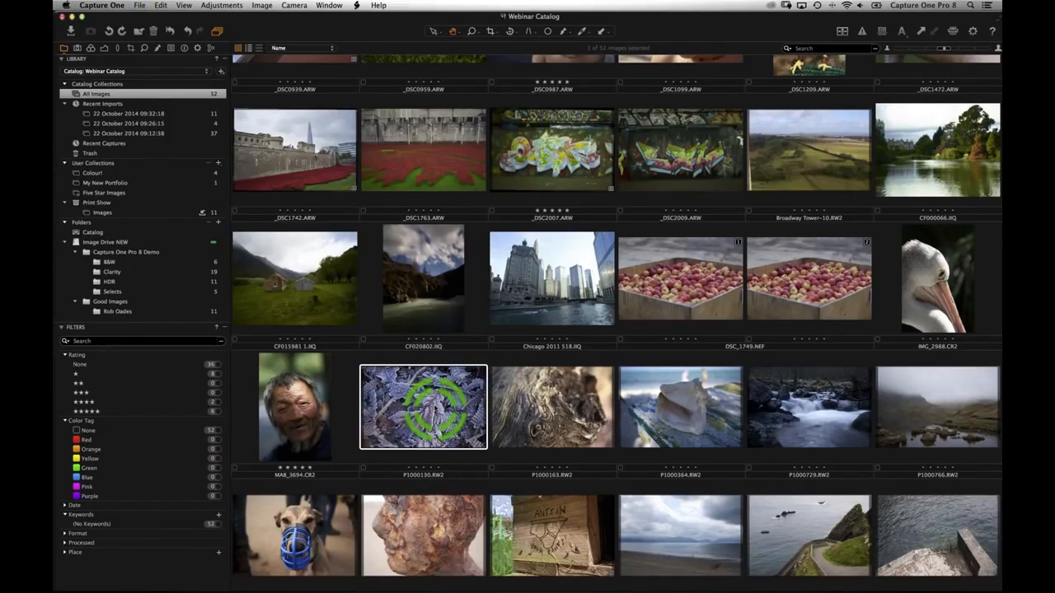
pyautogui.scroll(-3, 406, 313)
pyautogui.click(363, 385)
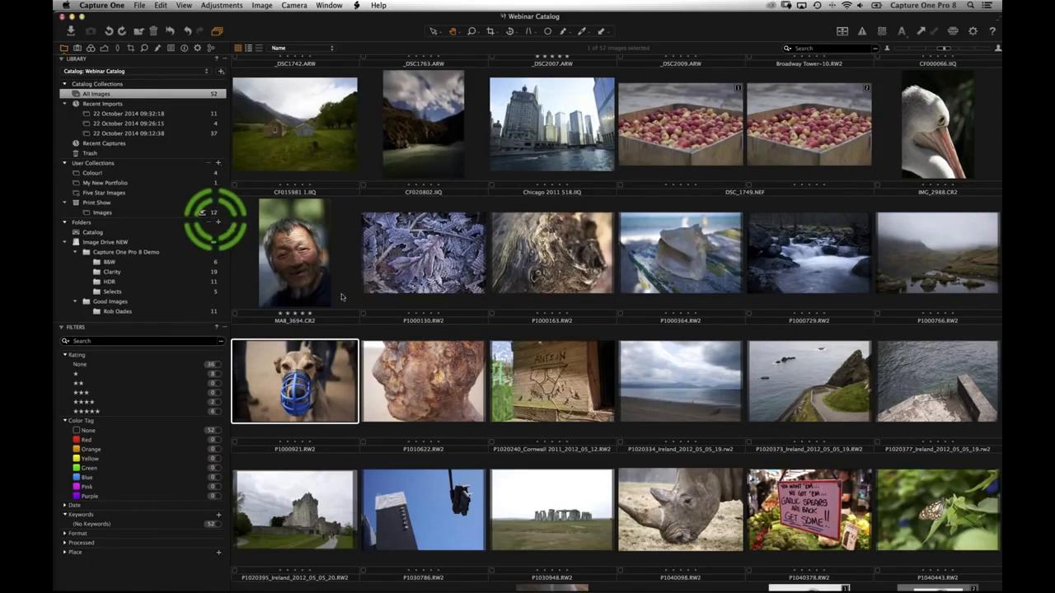
pyautogui.click(441, 387)
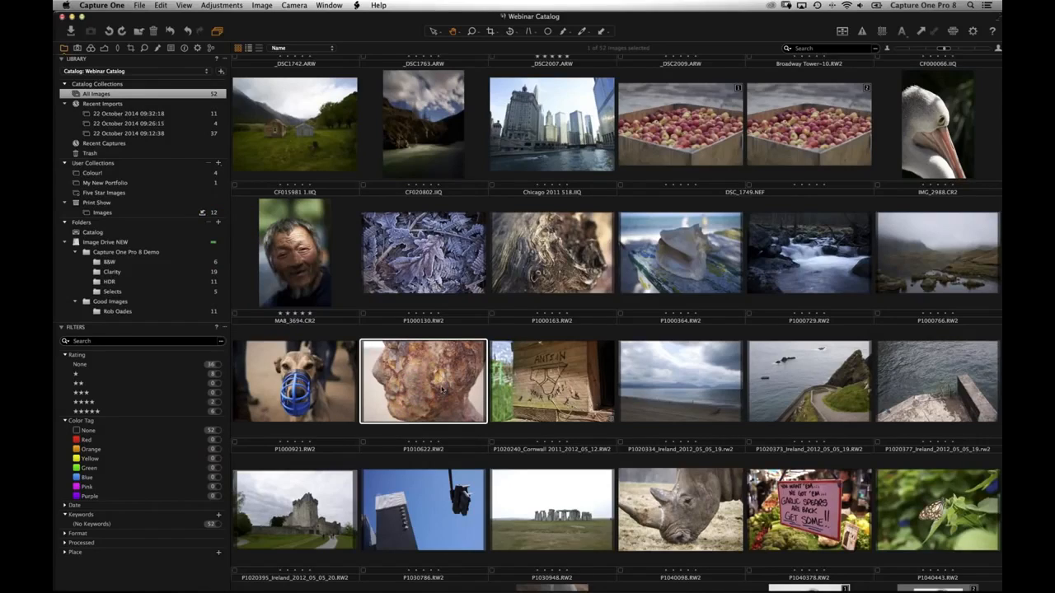
pyautogui.moveTo(443, 389); pyautogui.dragTo(204, 216)
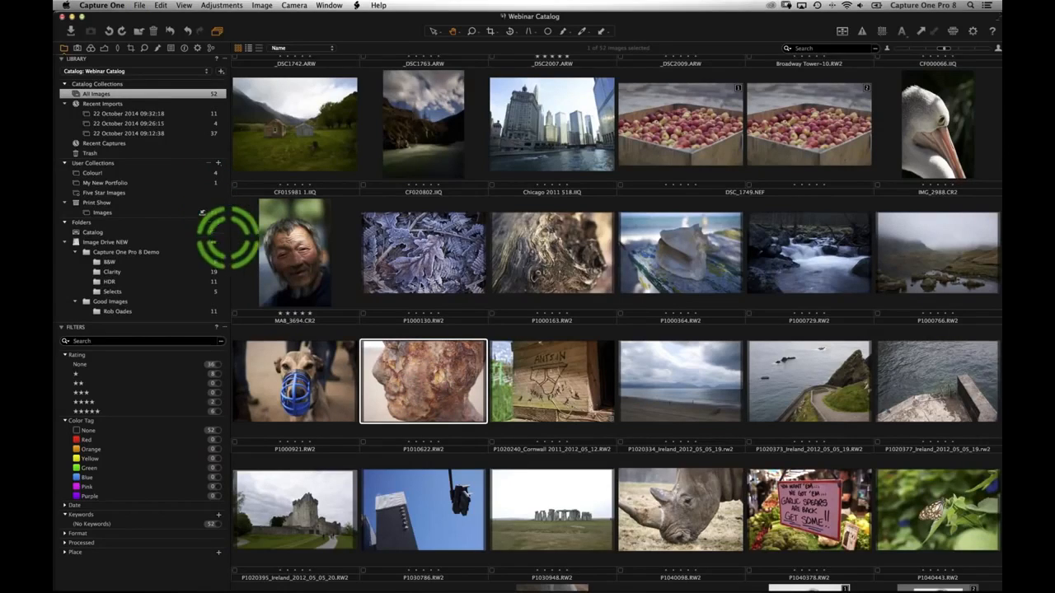
# - Send the rhino, monkey and Shot_02_066 photos to Selects with Cmd+J, then open the Images album
pyautogui.scroll(-3, 429, 281)
pyautogui.click(569, 277)
pyautogui.scroll(-4, 688, 215)
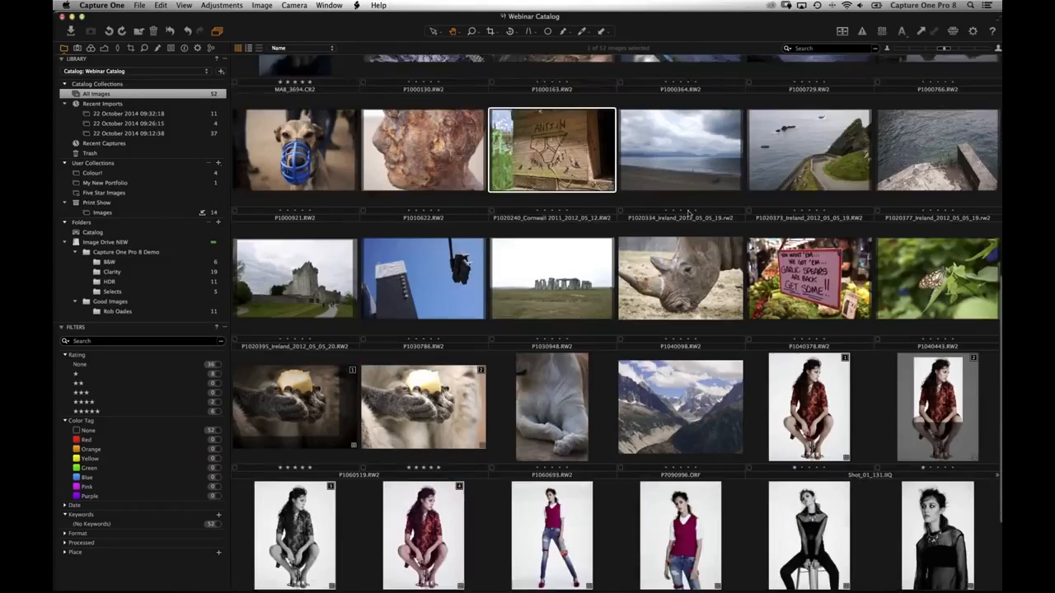
pyautogui.click(664, 217)
pyautogui.press('super+j')
pyautogui.scroll(-1, 405, 260)
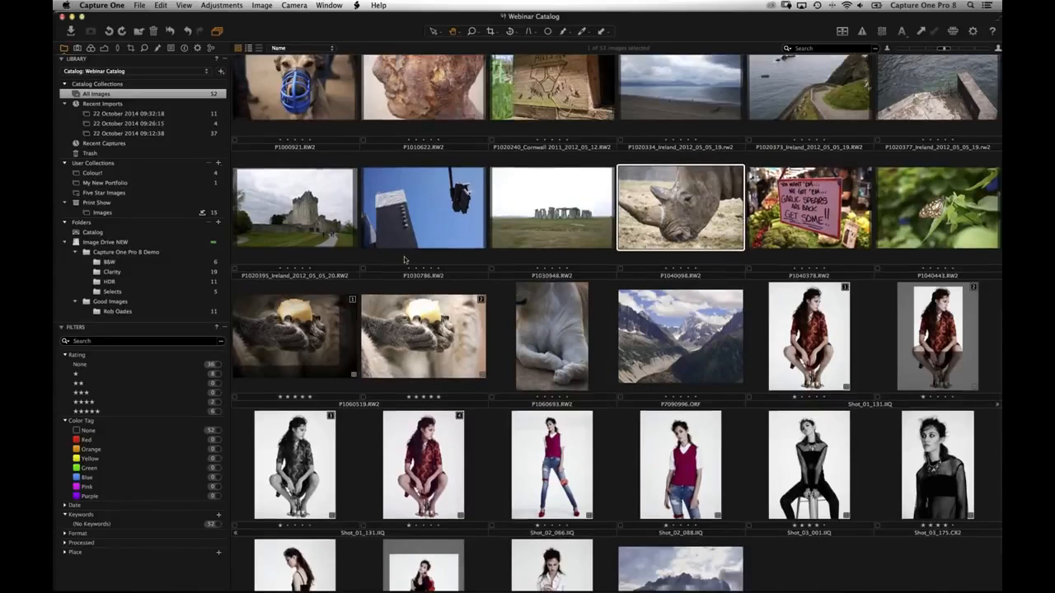
pyautogui.scroll(-1, 405, 260)
pyautogui.click(321, 272)
pyautogui.press('super+j')
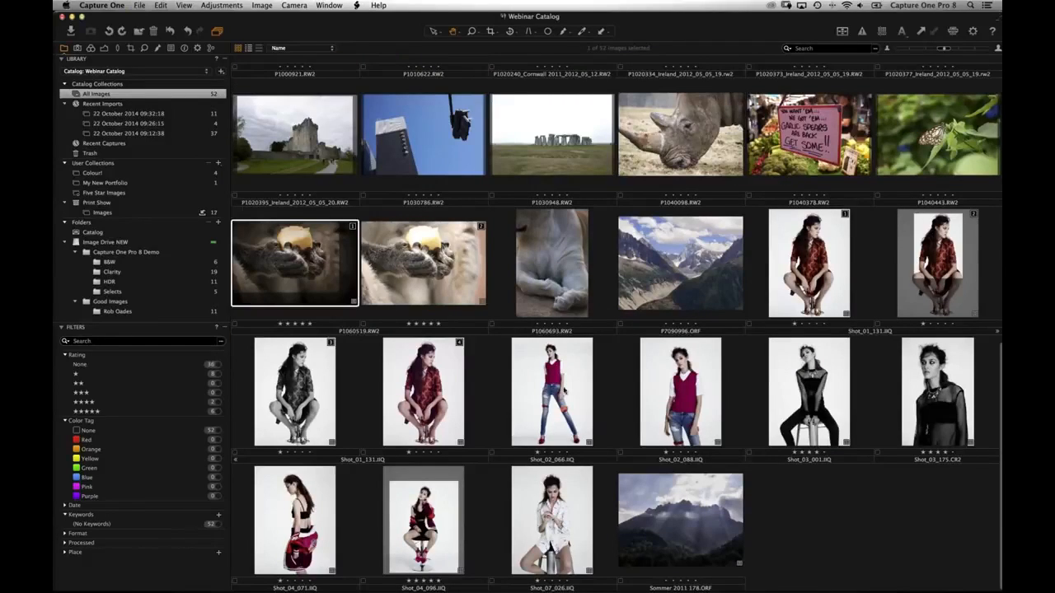
pyautogui.click(561, 389)
pyautogui.press('super+j')
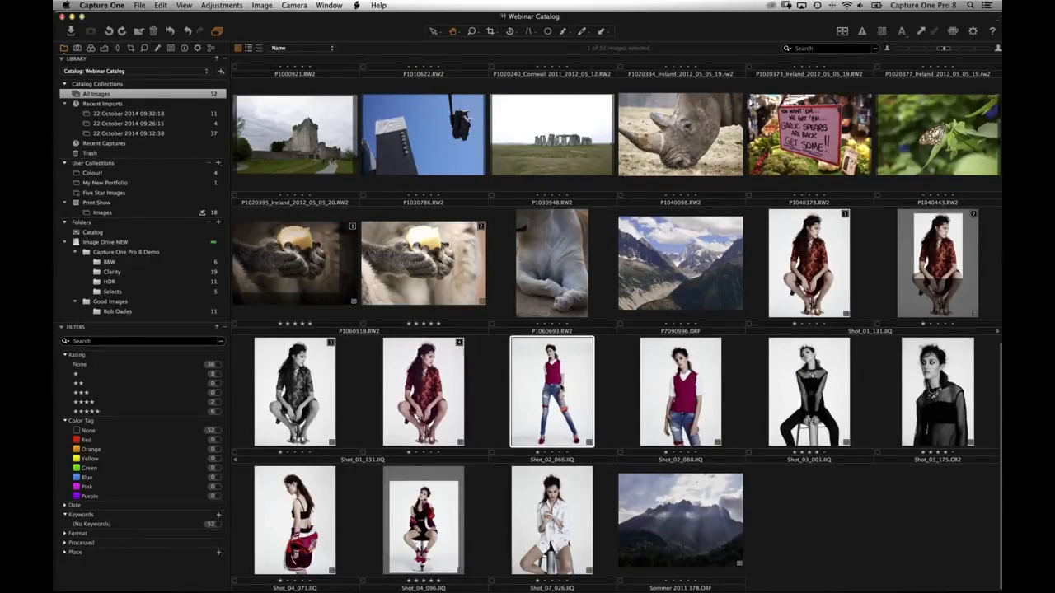
pyautogui.click(166, 253)
pyautogui.click(132, 213)
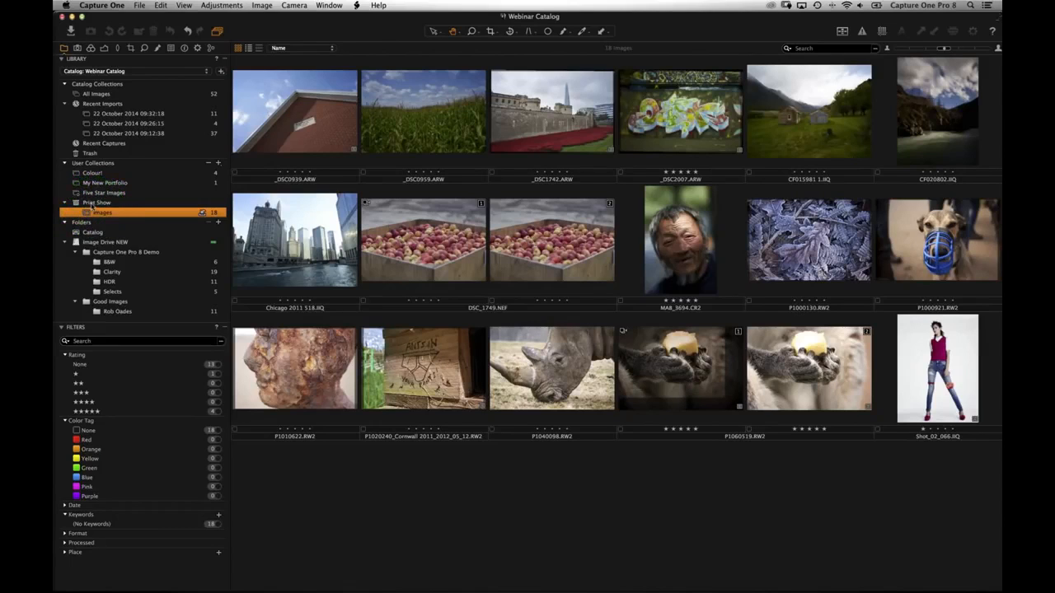
# - Add a '4 Star and Above' smart album inside Print Show using the four-stars-or-higher preset
pyautogui.rightClick(93, 203)
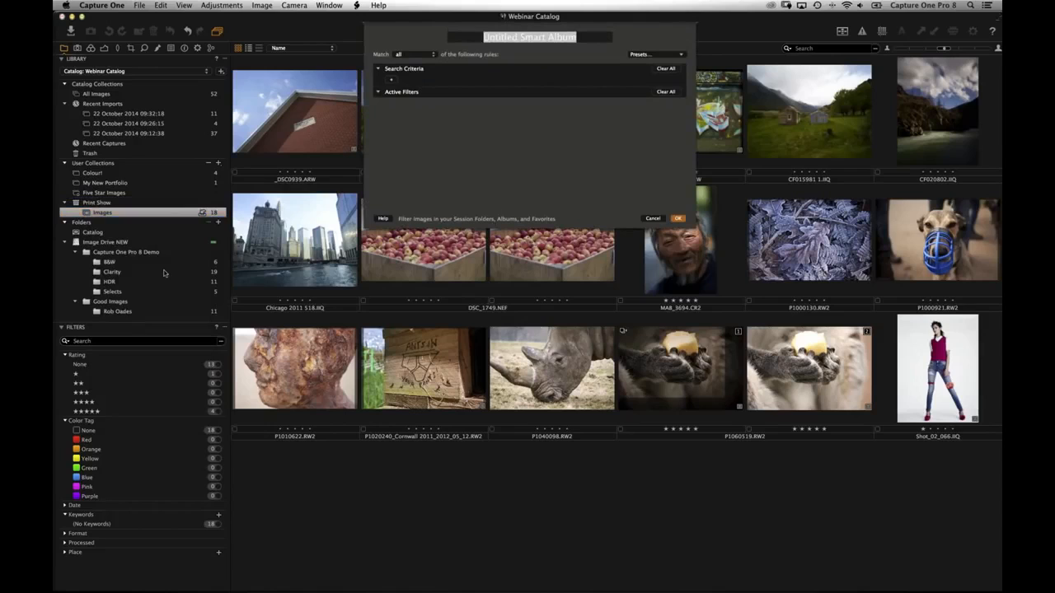
pyautogui.write('4 St')
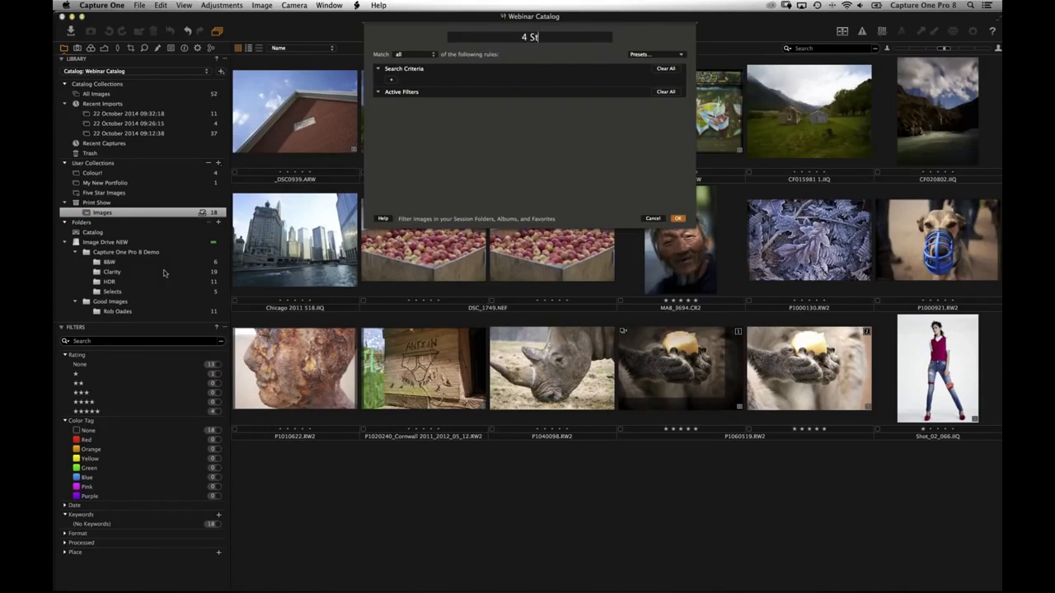
pyautogui.write('ar and Above')
pyautogui.click(649, 53)
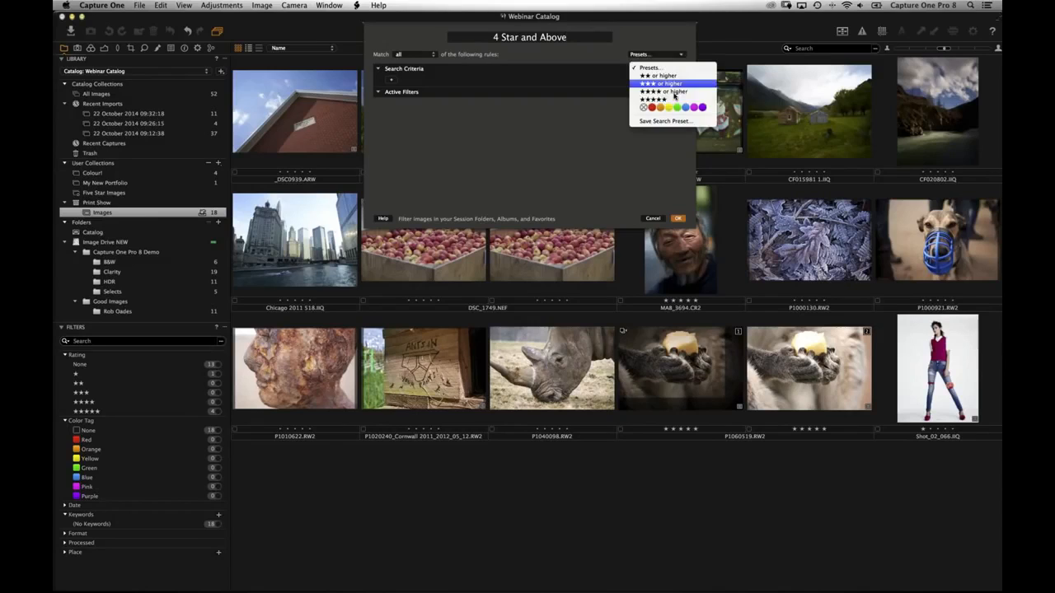
pyautogui.click(674, 92)
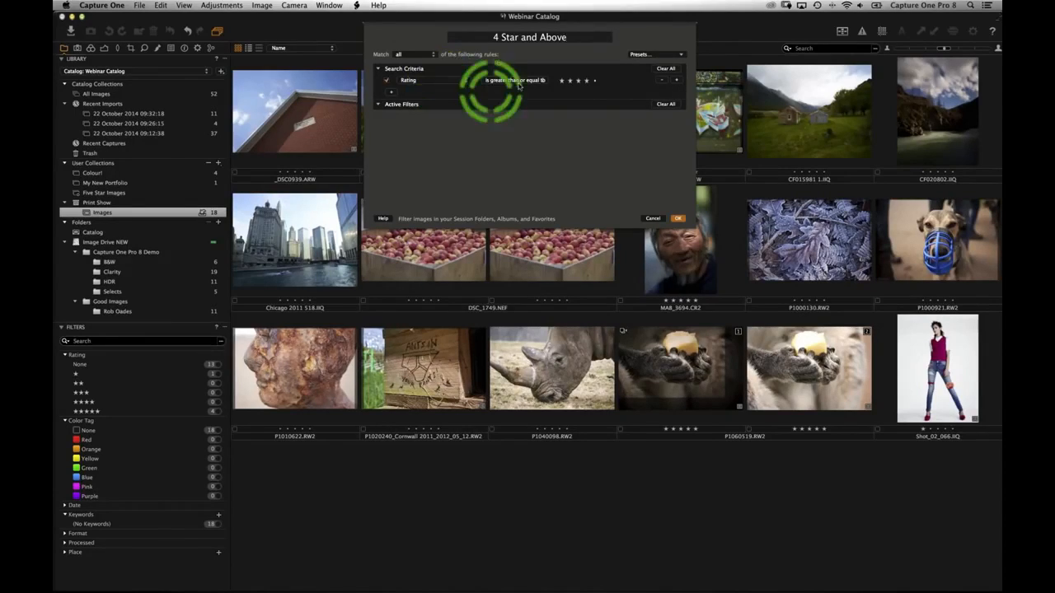
pyautogui.click(677, 219)
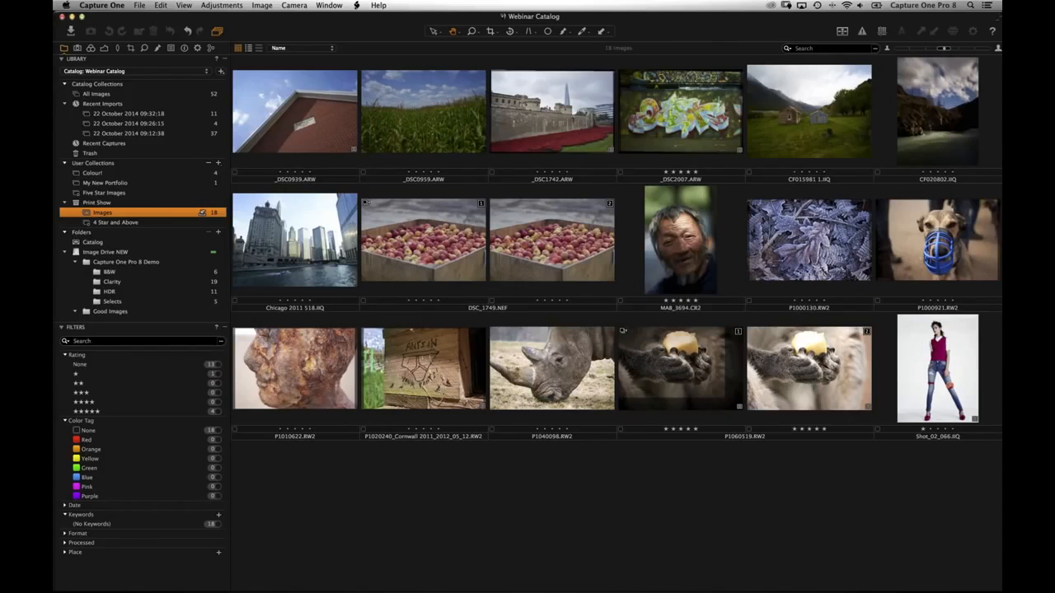
# - Rate _DSC0959 four stars and _DSC1742 three stars, then view the 4 Star and Above album
pyautogui.click(338, 149)
pyautogui.press('Right')
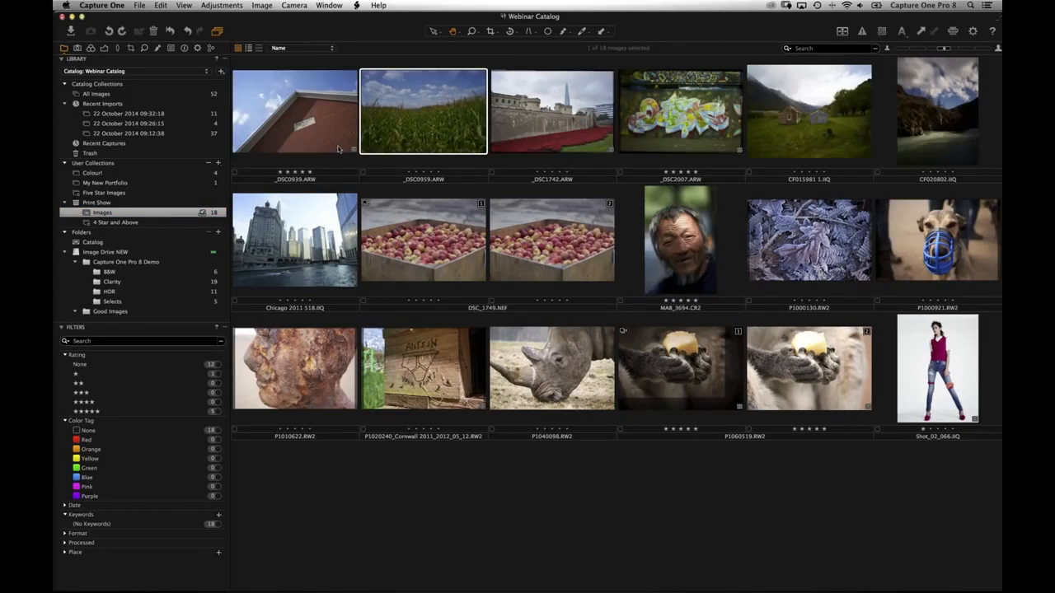
pyautogui.press('4')
pyautogui.press('Right')
pyautogui.press('3')
pyautogui.press('Right')
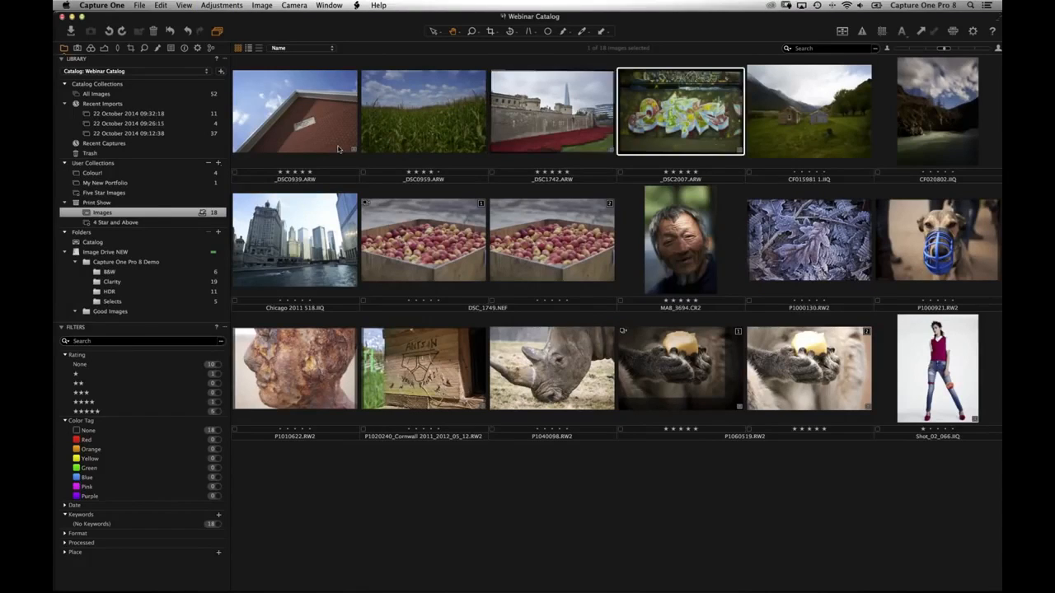
pyautogui.press('Right')
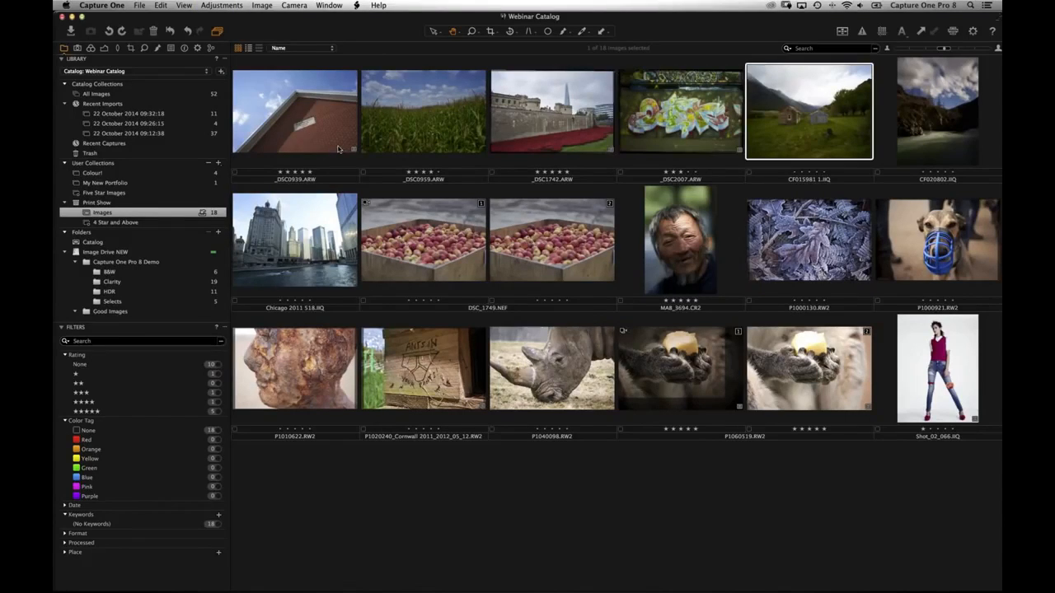
pyautogui.press('Right')
pyautogui.press('Right')
pyautogui.press('Right')
pyautogui.press('Right')
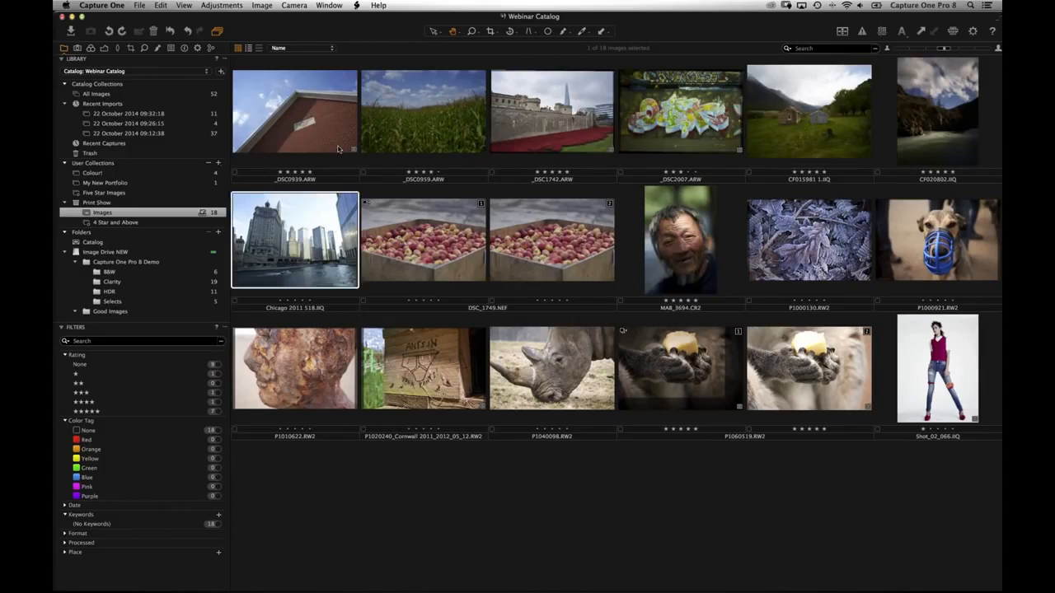
pyautogui.click(123, 222)
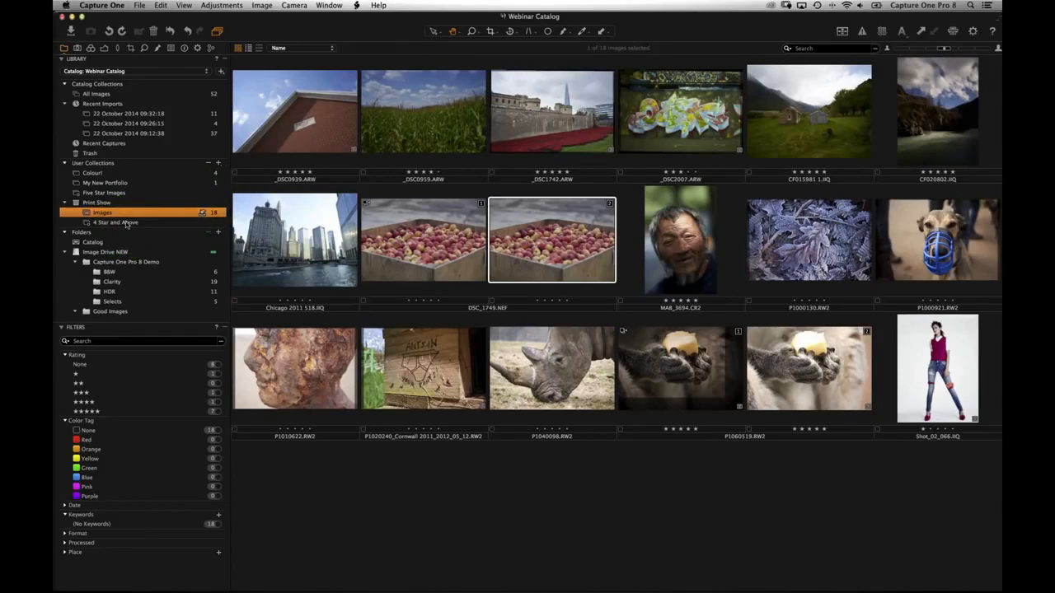
pyautogui.click(128, 224)
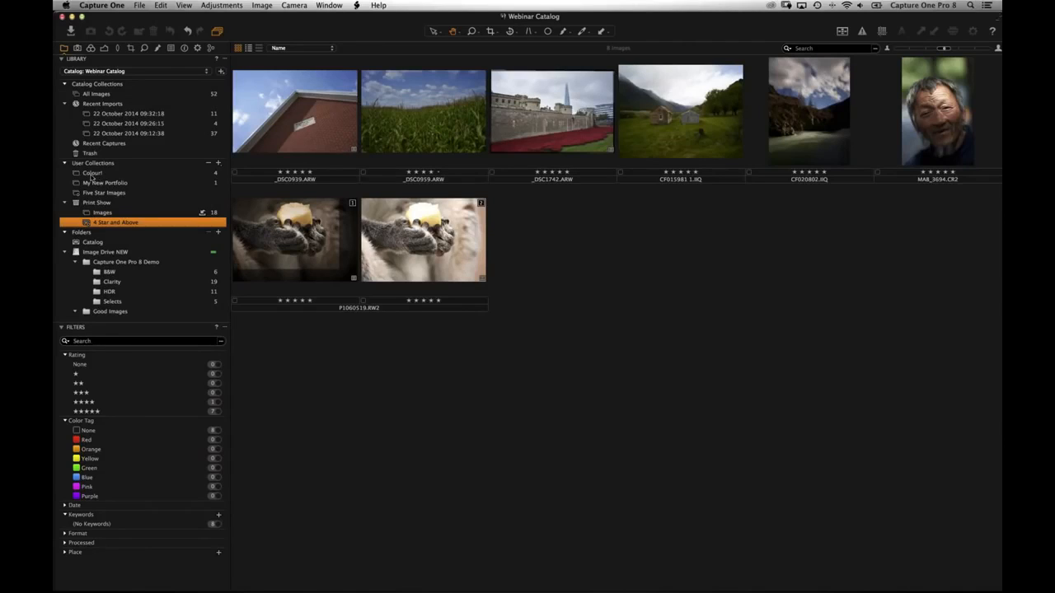
# - Enlarge the grid thumbnails and drop _DSC0959 to a three-star rating
pyautogui.click(95, 184)
pyautogui.click(962, 48)
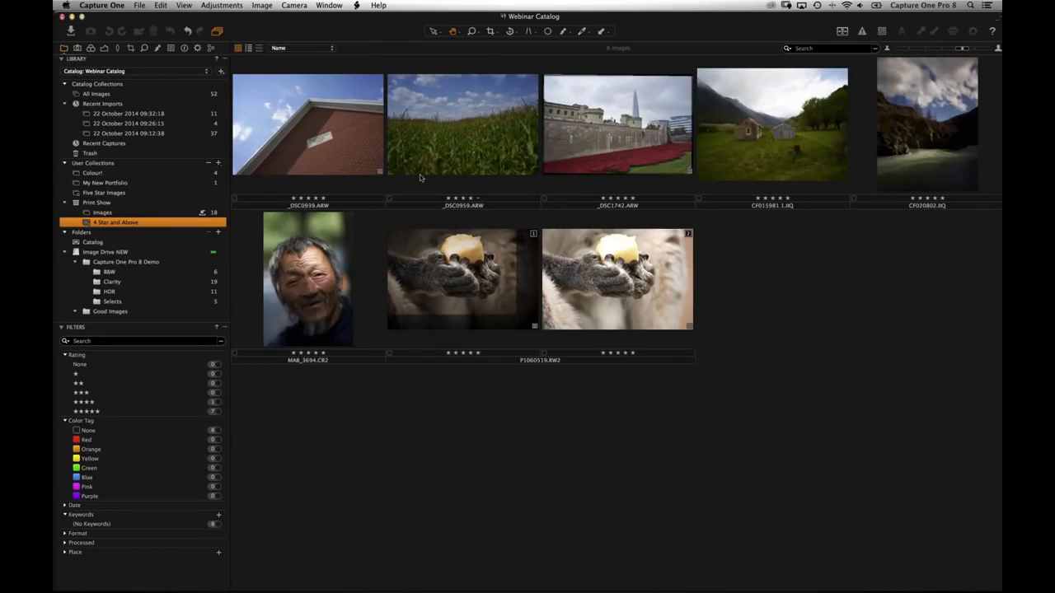
pyautogui.click(473, 160)
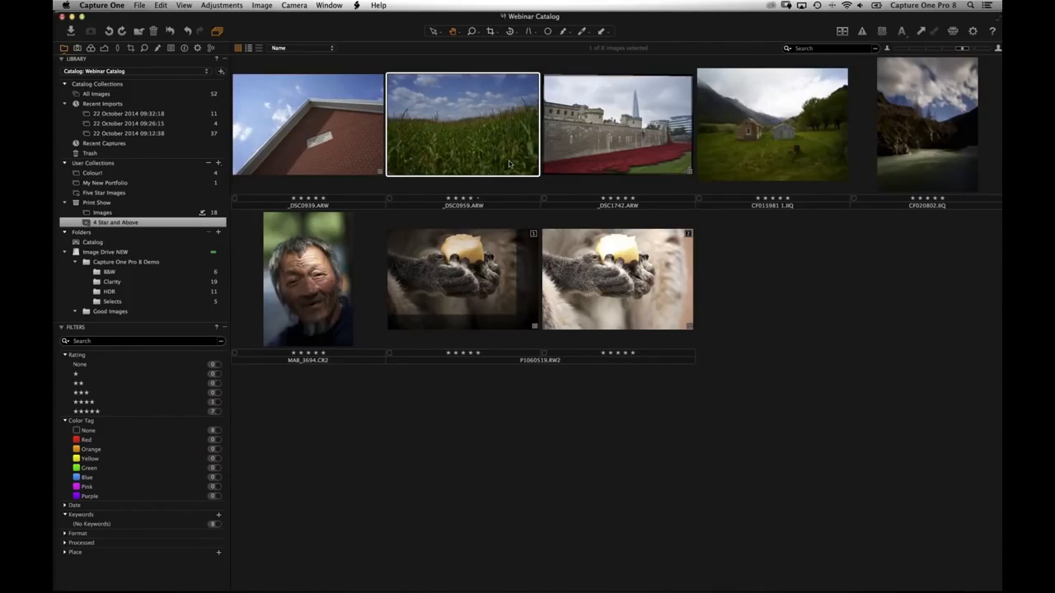
pyautogui.press('3')
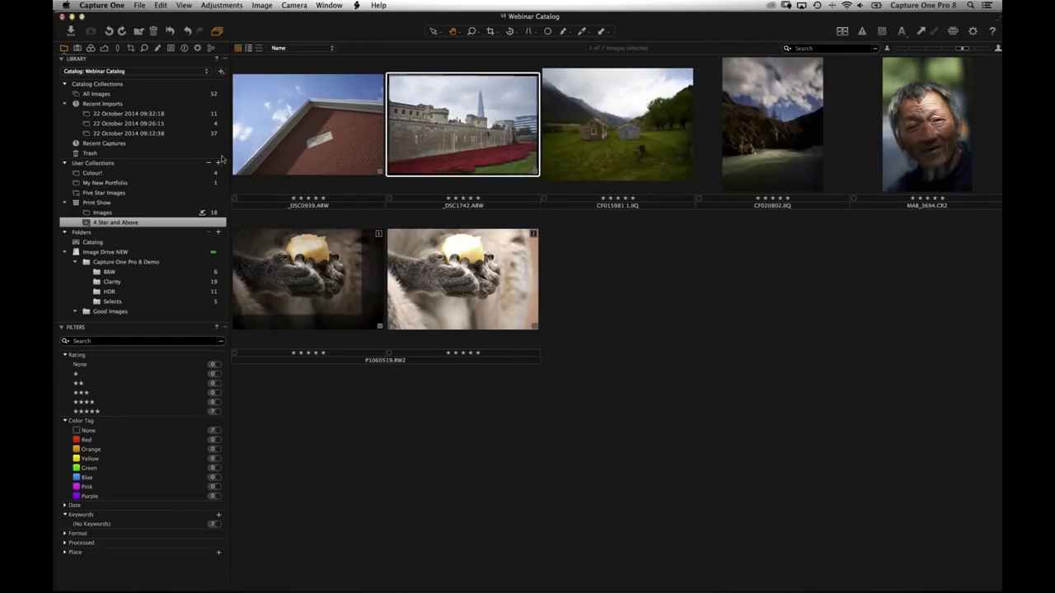
# - From All Images, create a new collection group named 'Personal Work'
pyautogui.click(150, 100)
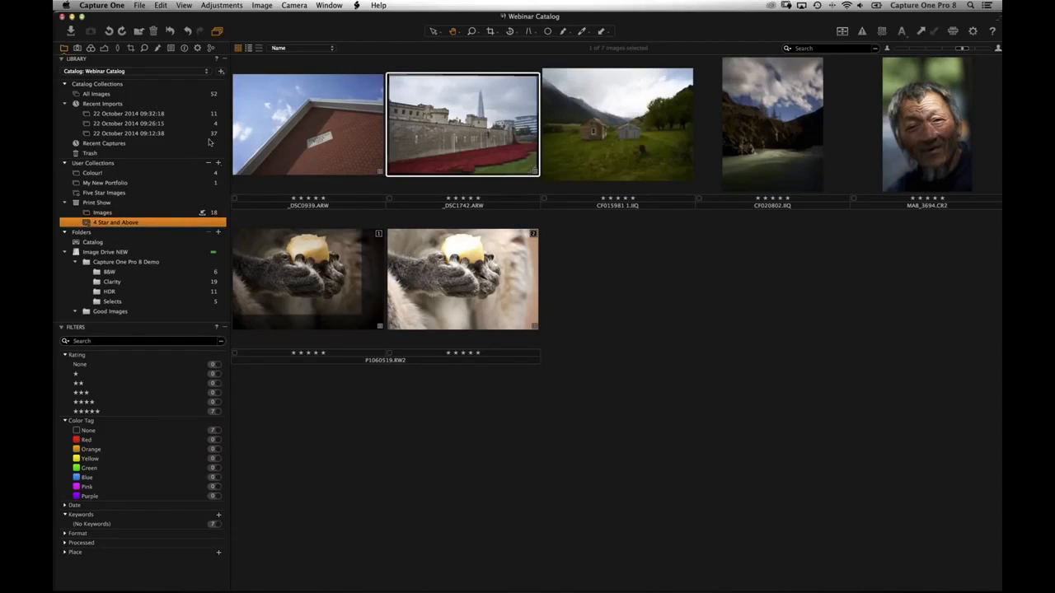
pyautogui.click(115, 93)
pyautogui.click(219, 163)
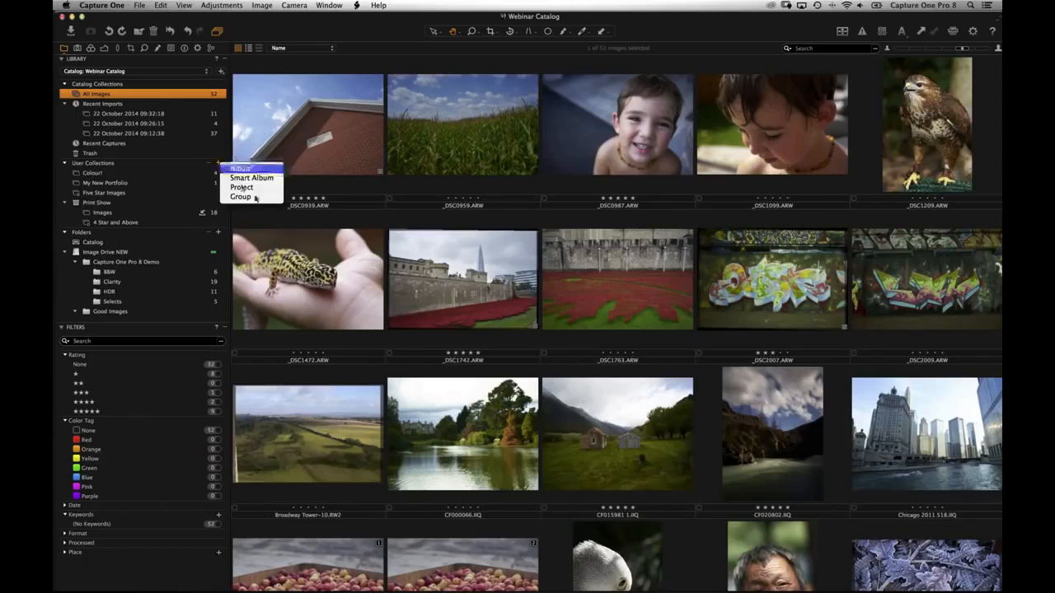
pyautogui.click(257, 198)
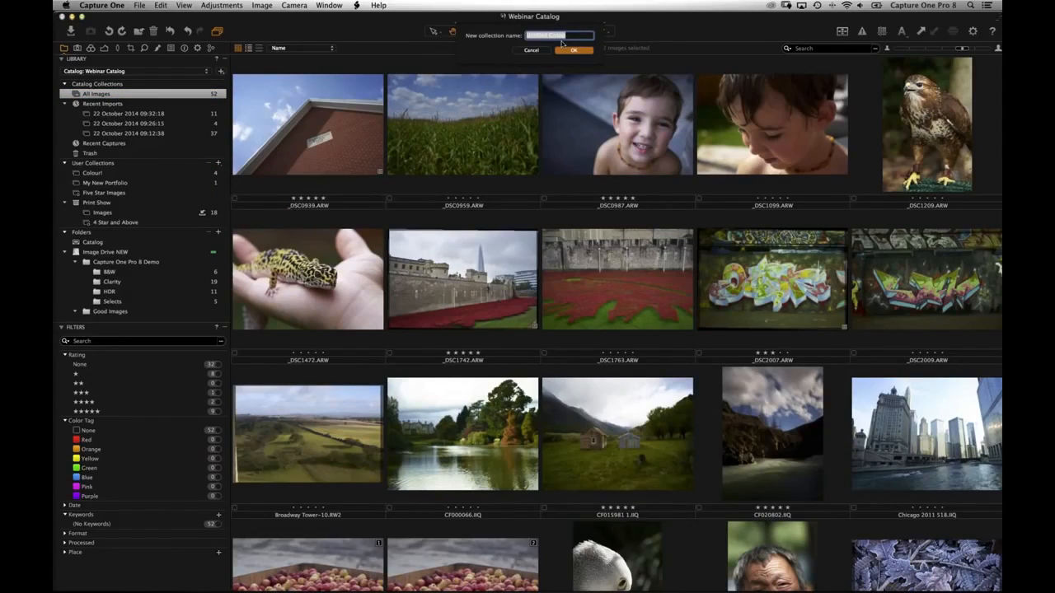
pyautogui.write('Personal Work')
pyautogui.press('Return')
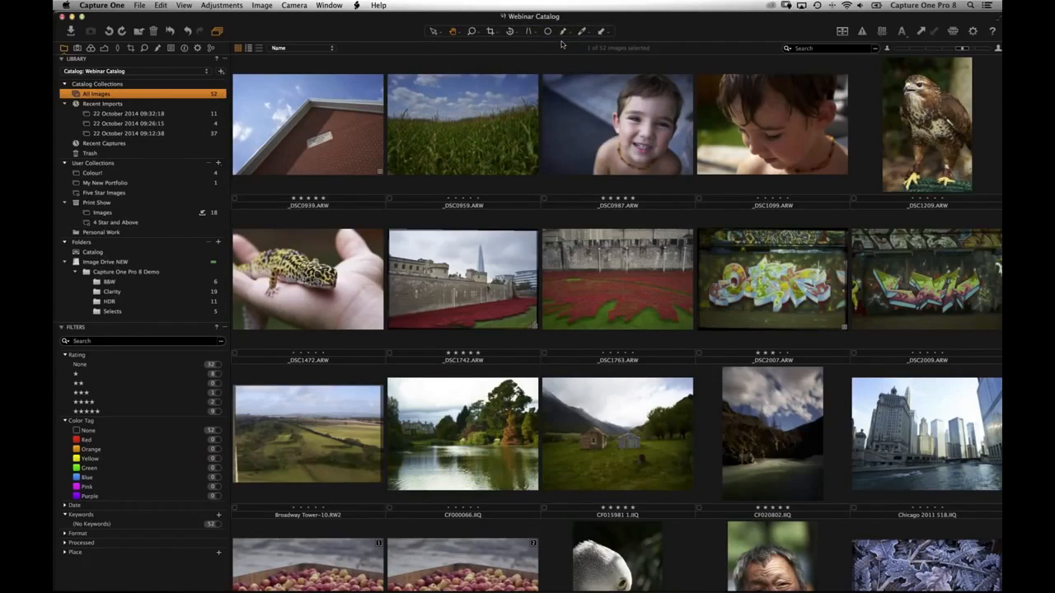
# - Move the Print Show project into Personal Work and expand it to show its albums
pyautogui.click(64, 203)
pyautogui.moveTo(89, 202); pyautogui.dragTo(75, 213)
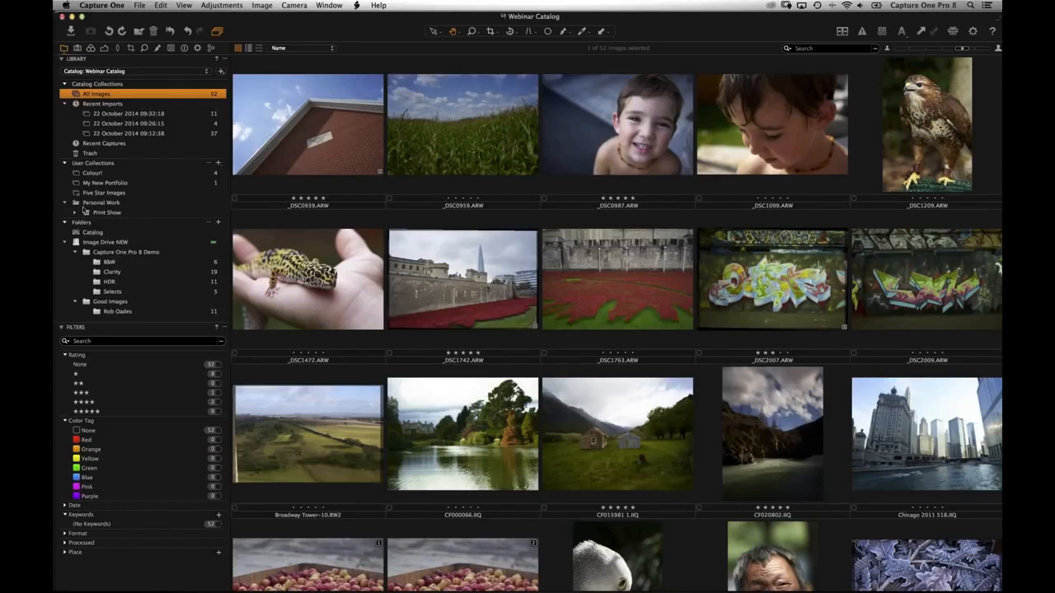
pyautogui.click(75, 213)
pyautogui.click(120, 211)
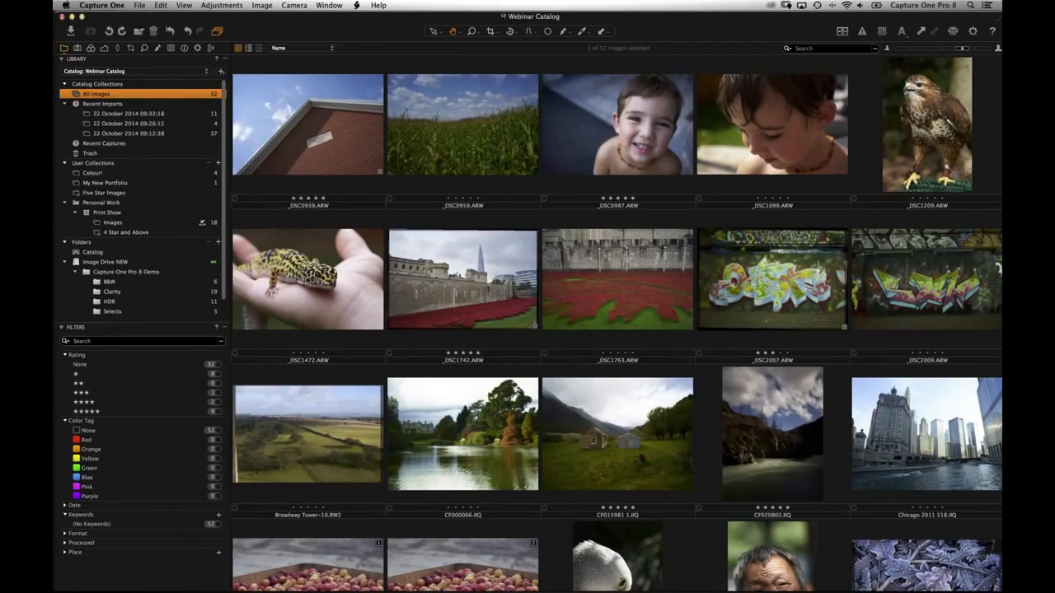
pyautogui.click(113, 7)
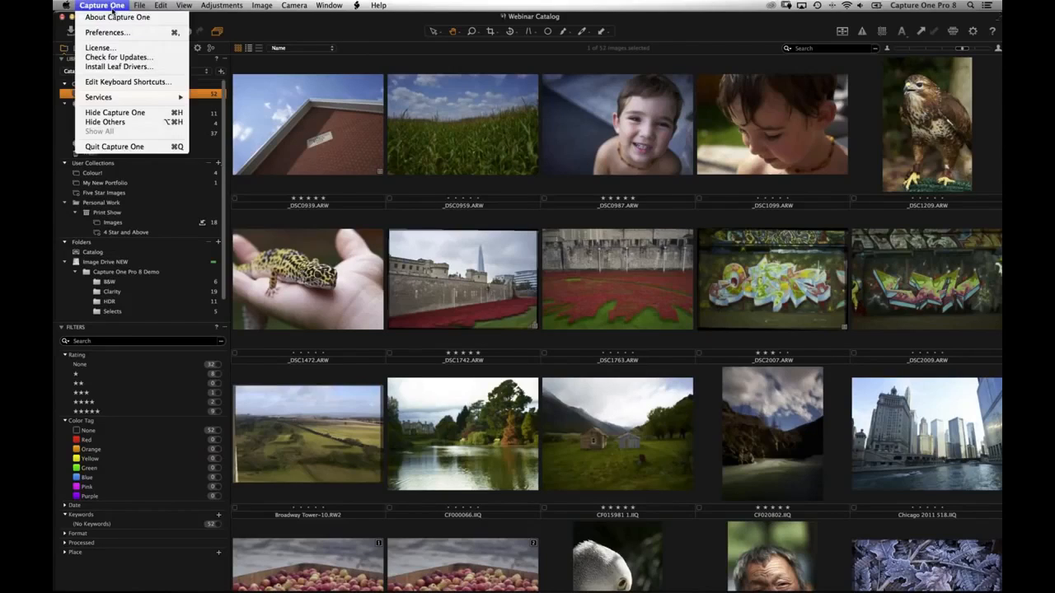
pyautogui.click(126, 83)
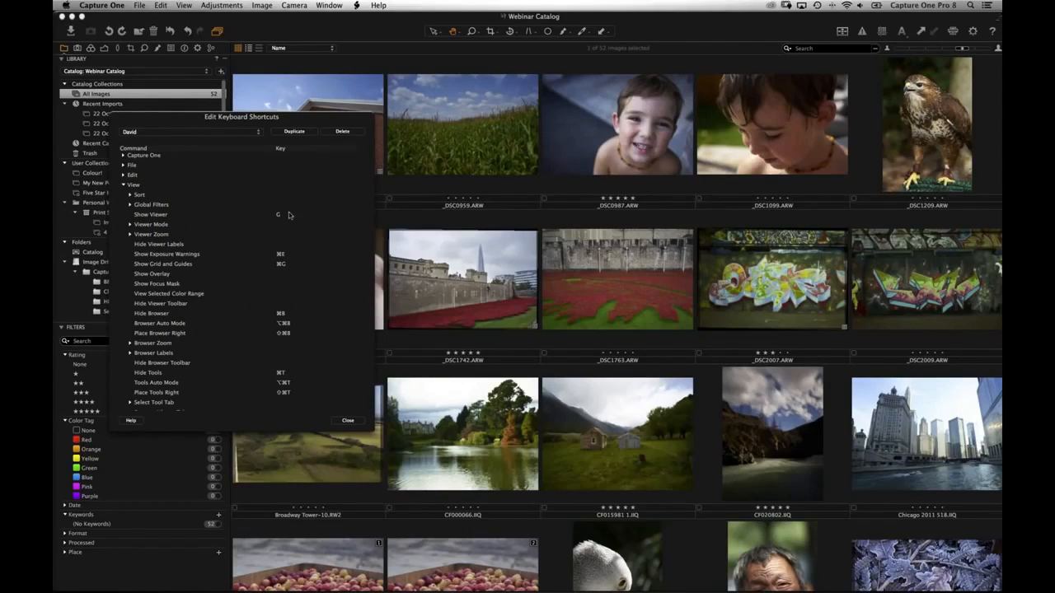
pyautogui.click(347, 420)
pyautogui.scroll(-10, 383, 404)
pyautogui.press('g')
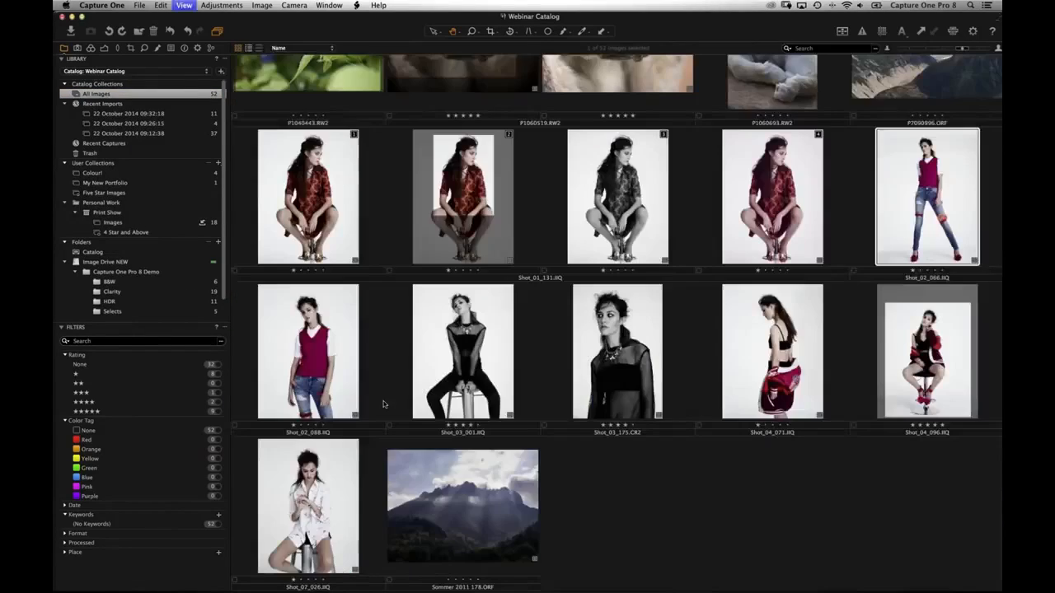
pyautogui.press('g')
pyautogui.click(112, 213)
# - Start a new smart album with a rule of Rating greater than or equal to four stars
pyautogui.click(132, 94)
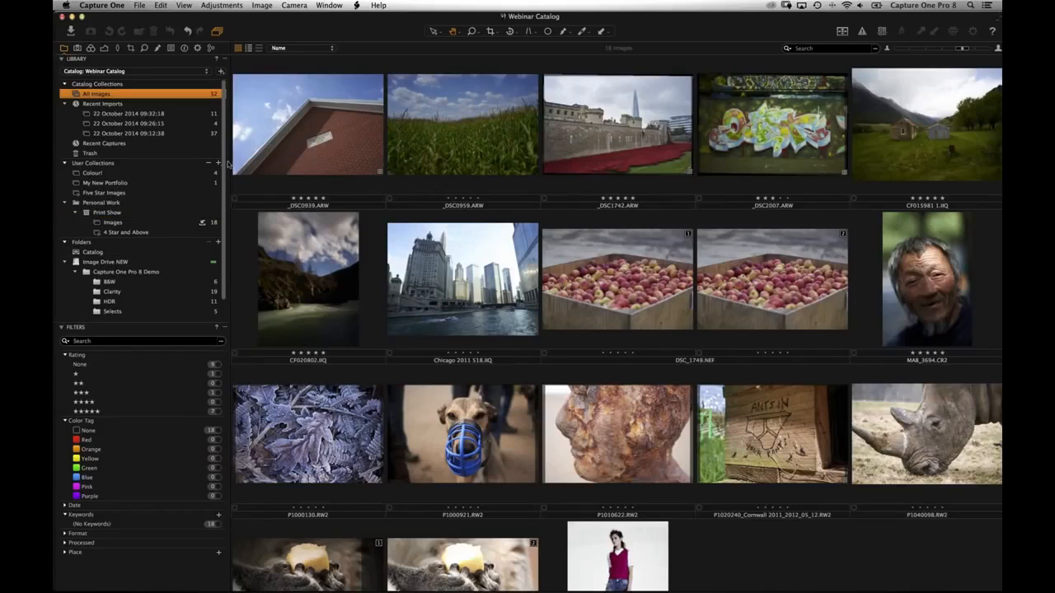
pyautogui.click(218, 162)
pyautogui.click(301, 272)
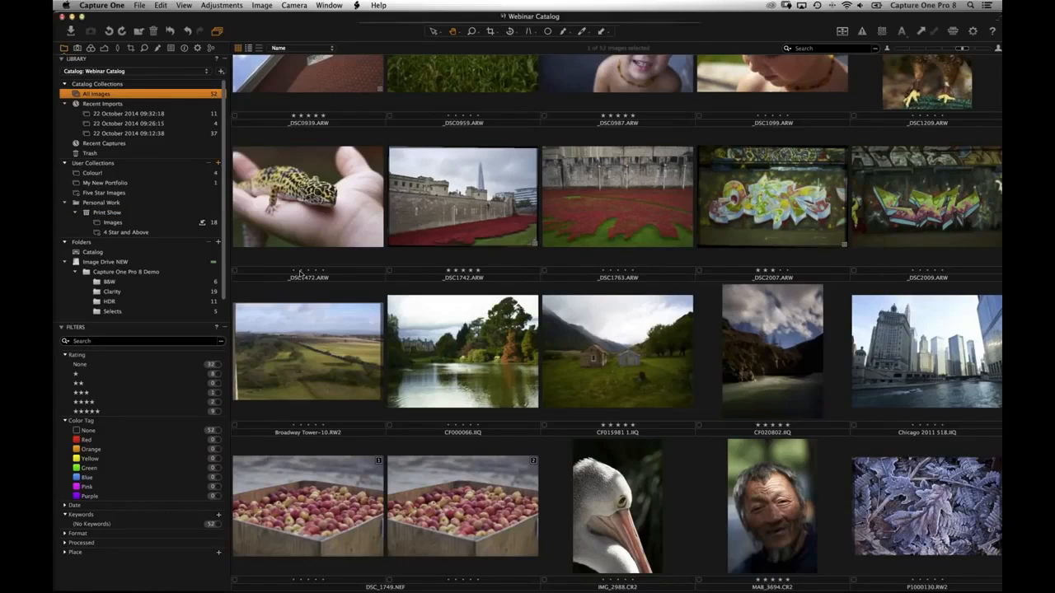
pyautogui.click(391, 82)
pyautogui.click(422, 82)
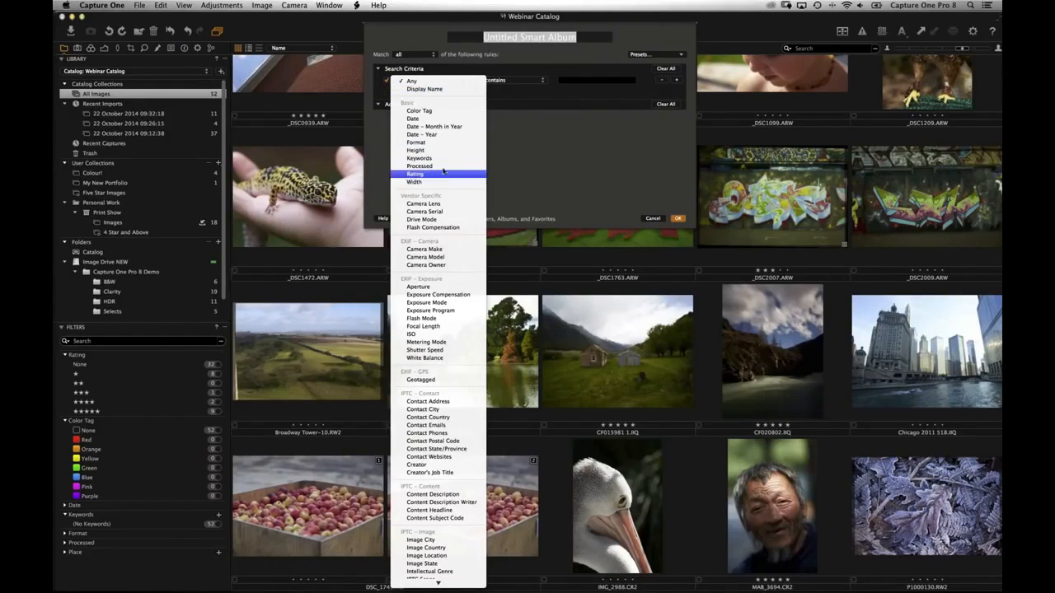
pyautogui.press('Return')
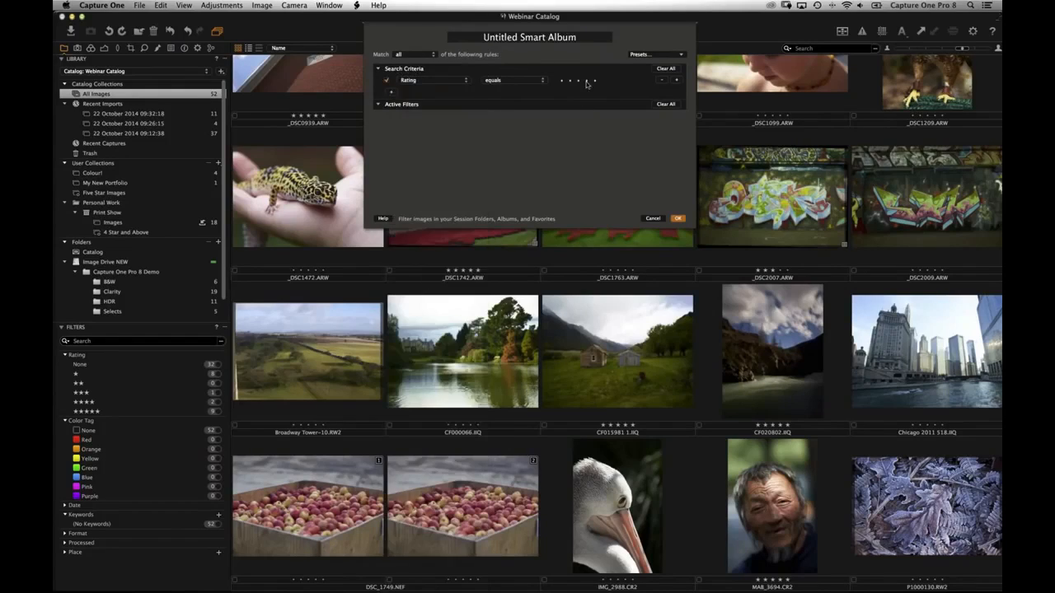
pyautogui.click(543, 83)
pyautogui.click(538, 97)
pyautogui.click(586, 80)
# - Add a Date is after 22/10/2014 rule and a Color Tag rule
pyautogui.click(441, 93)
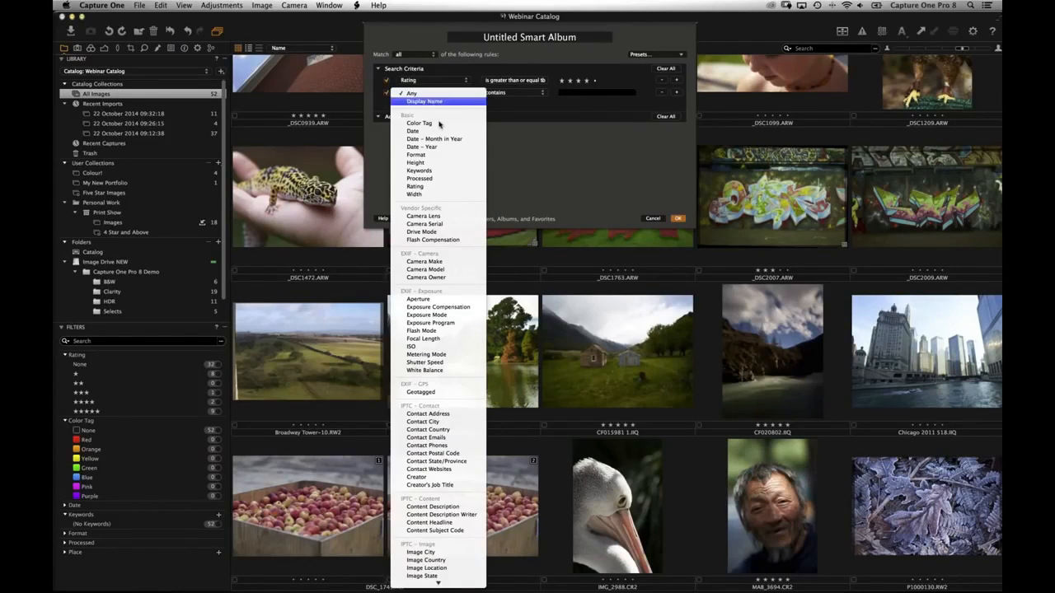
pyautogui.click(438, 132)
pyautogui.click(527, 95)
pyautogui.click(533, 108)
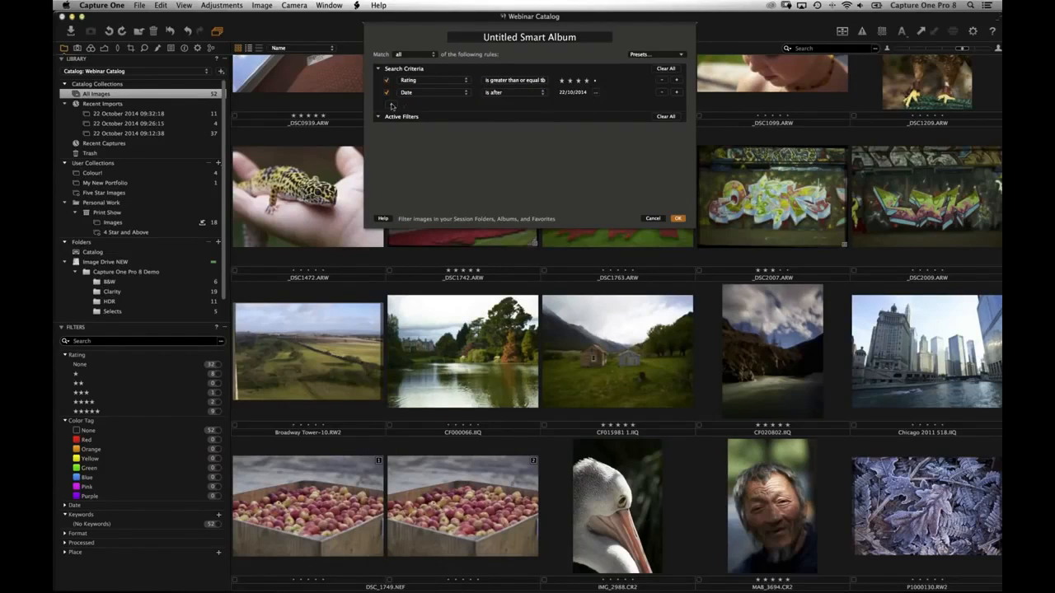
pyautogui.click(436, 106)
pyautogui.click(476, 139)
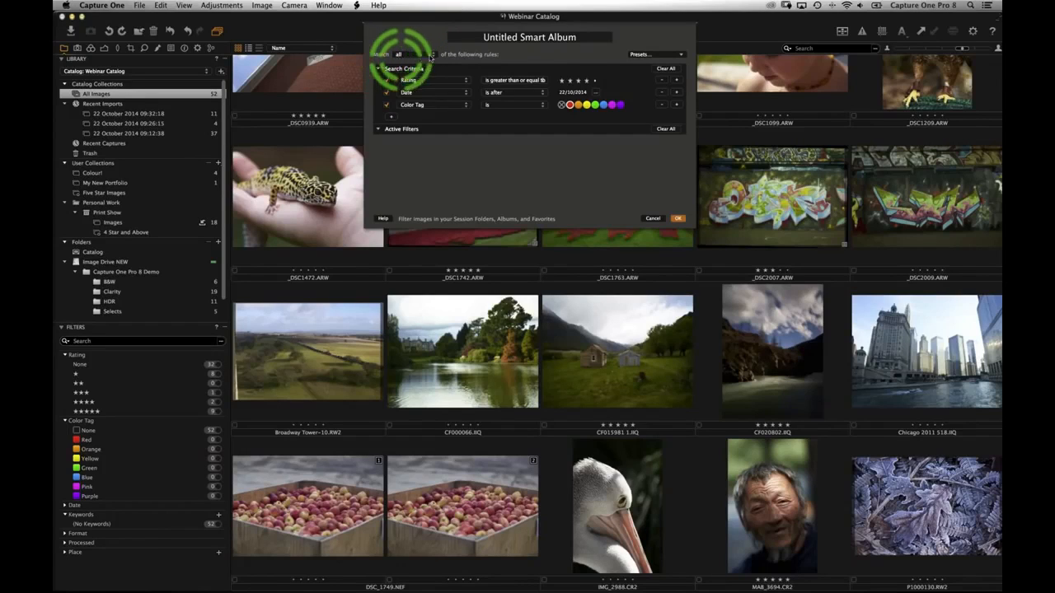
# - Set the smart album to match all rules and confirm with OK
pyautogui.click(414, 56)
pyautogui.click(411, 56)
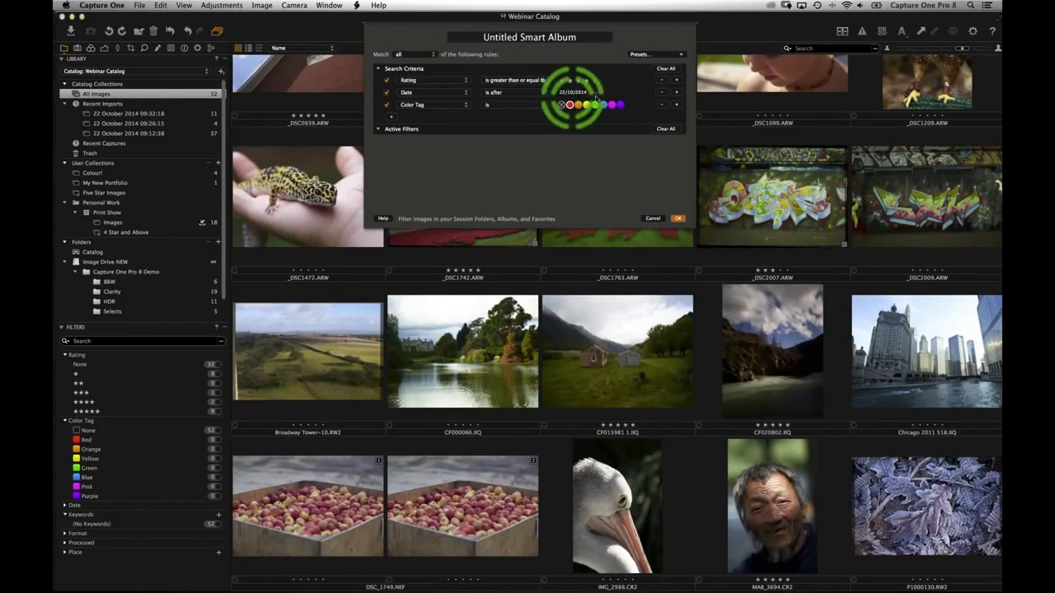
pyautogui.click(918, 4)
pyautogui.click(545, 66)
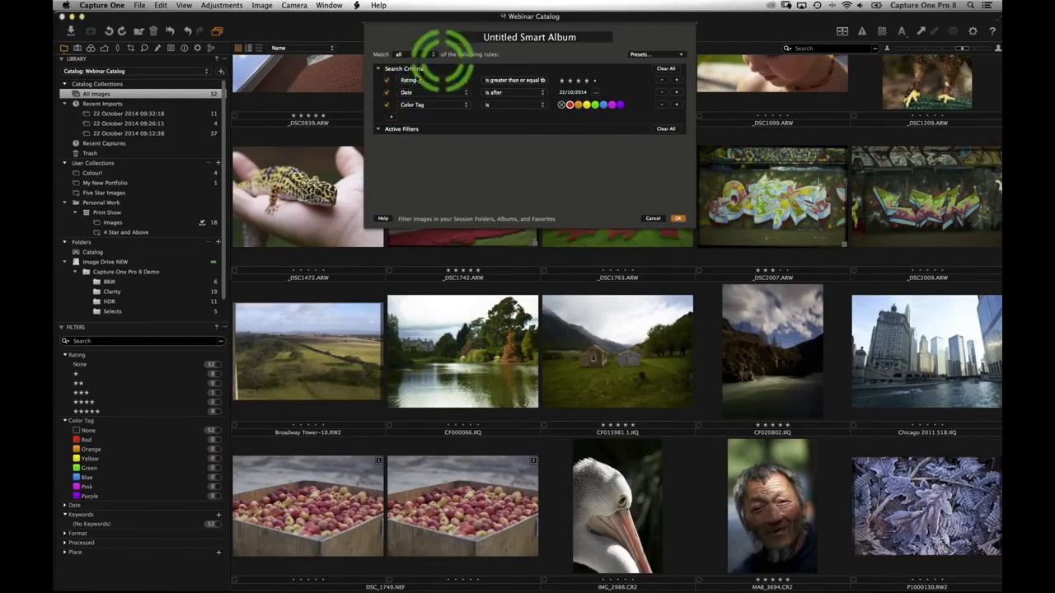
pyautogui.click(412, 54)
pyautogui.press('Return')
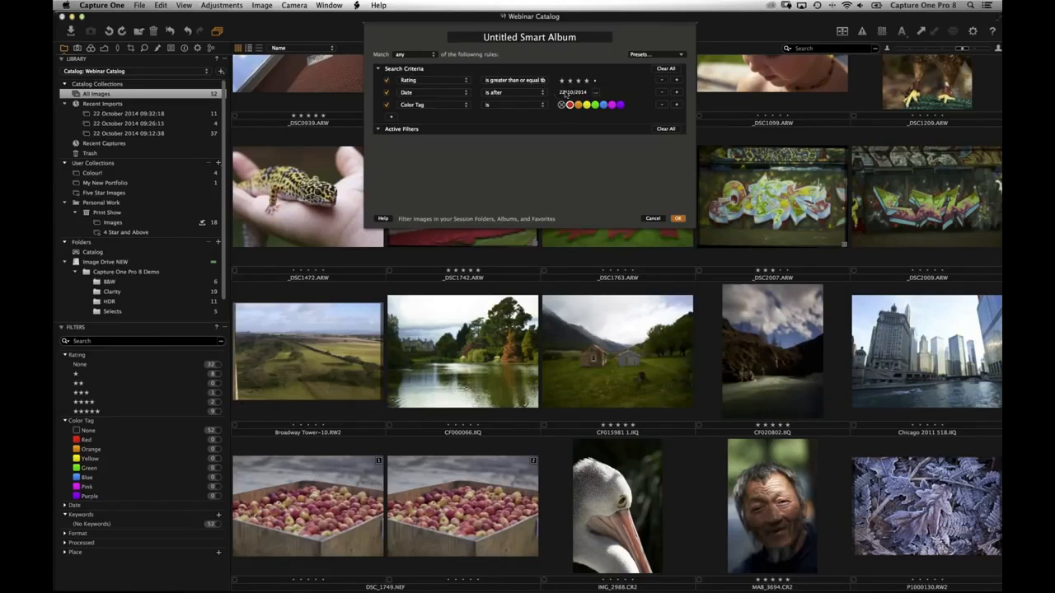
pyautogui.click(418, 54)
pyautogui.click(428, 56)
pyautogui.click(410, 51)
pyautogui.click(407, 47)
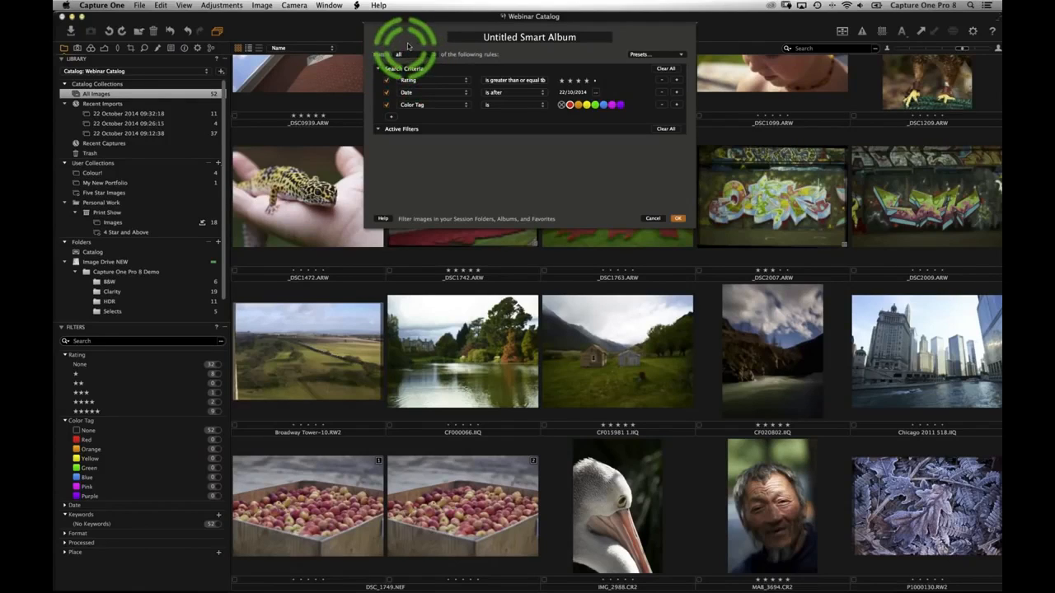
pyautogui.click(675, 219)
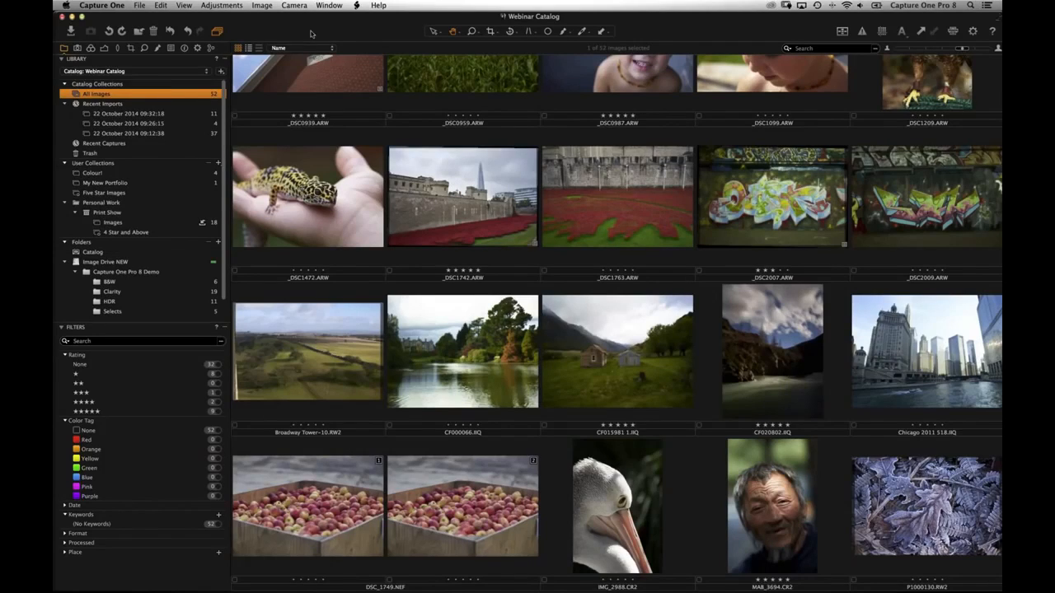
# - Close the Webinar Catalog window
pyautogui.click(63, 17)
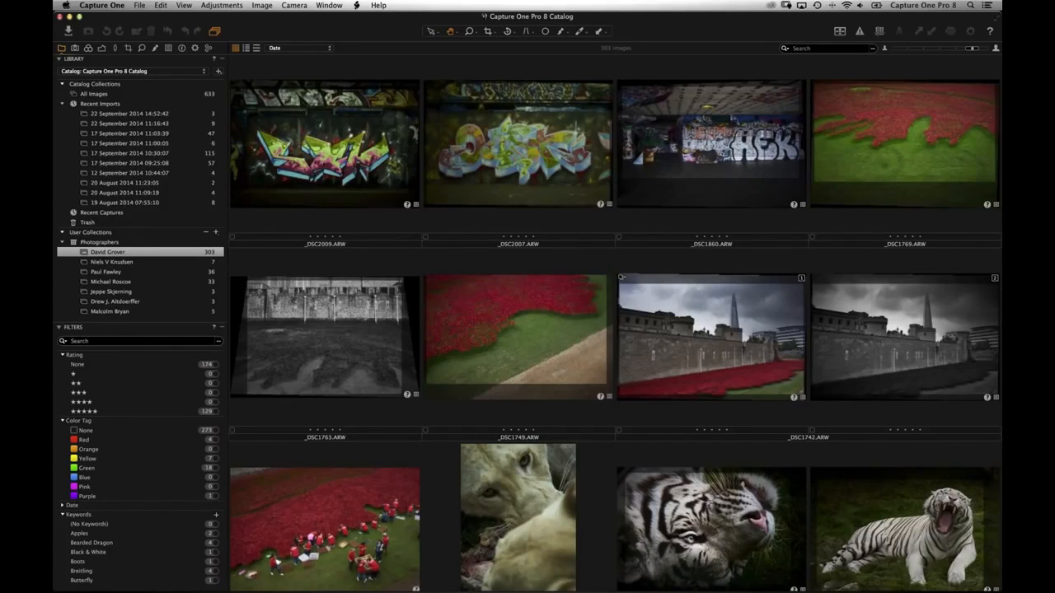
# - Collapse Recent Imports and view the 57 images in the Local Adjustments album
pyautogui.click(62, 104)
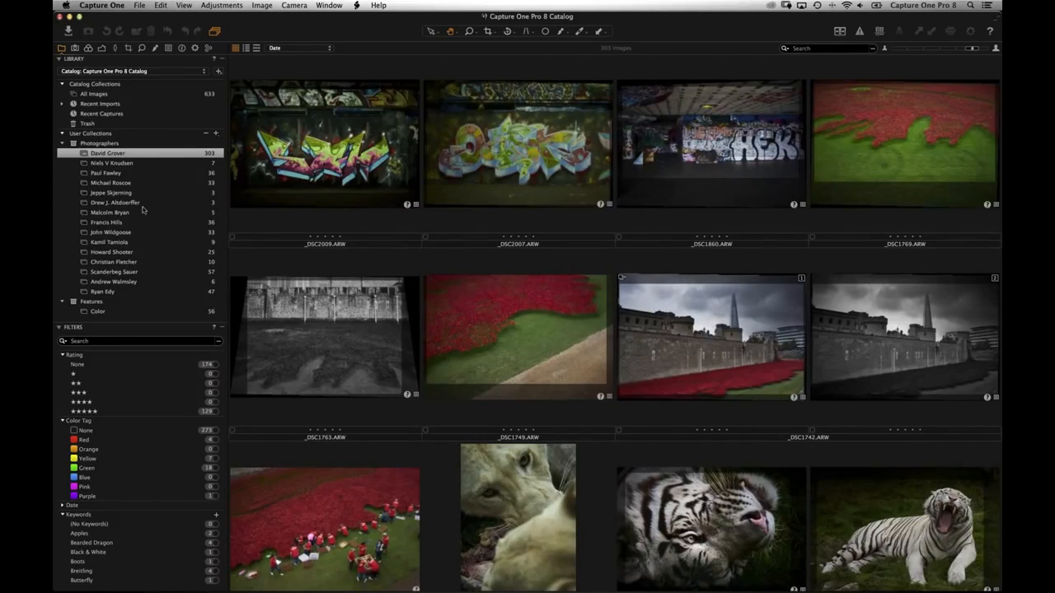
pyautogui.scroll(-5, 142, 210)
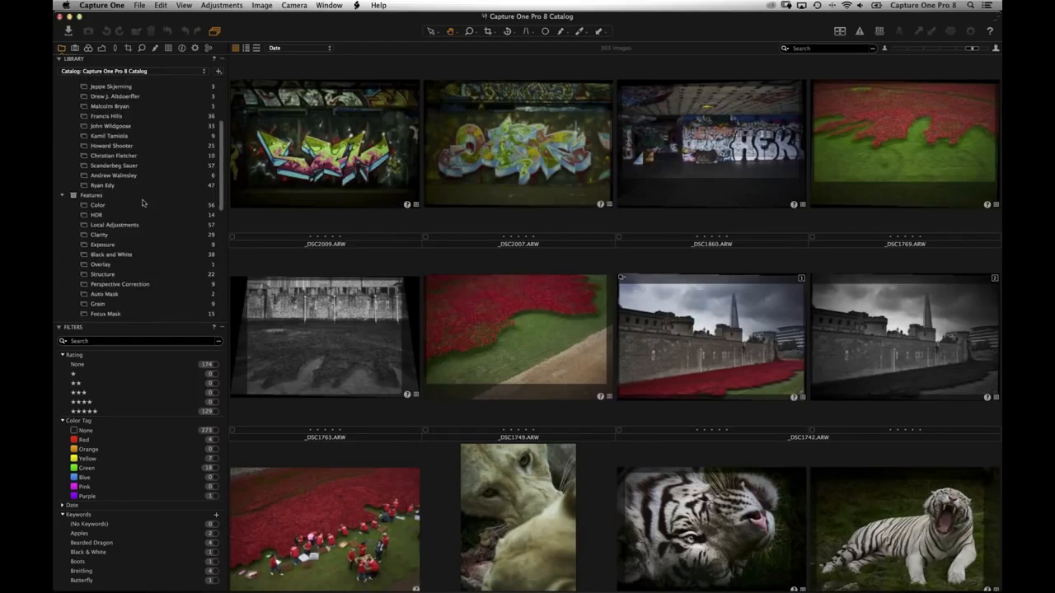
pyautogui.scroll(5, 142, 210)
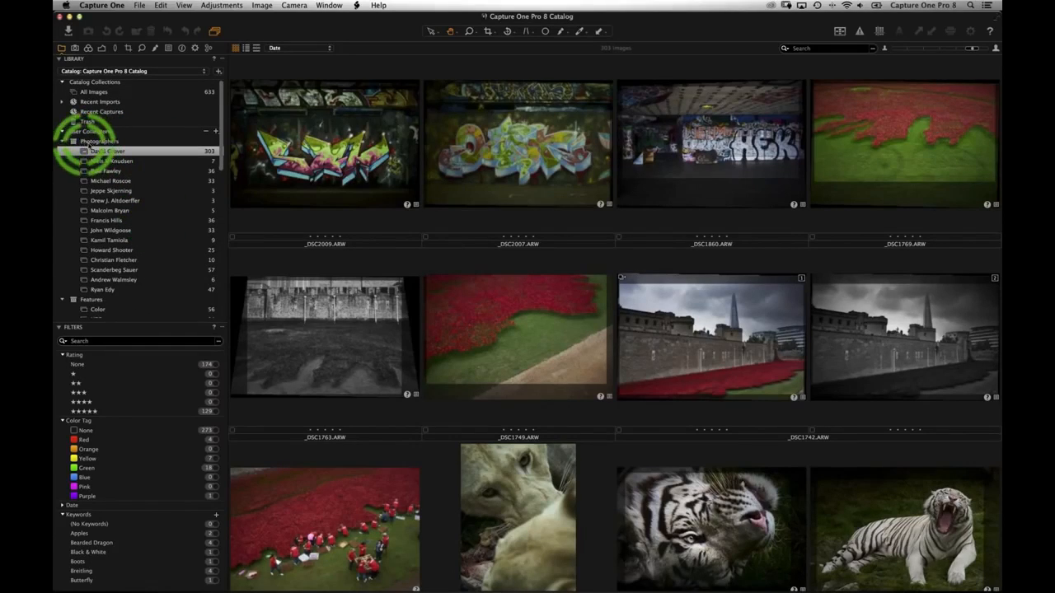
pyautogui.scroll(-4, 99, 152)
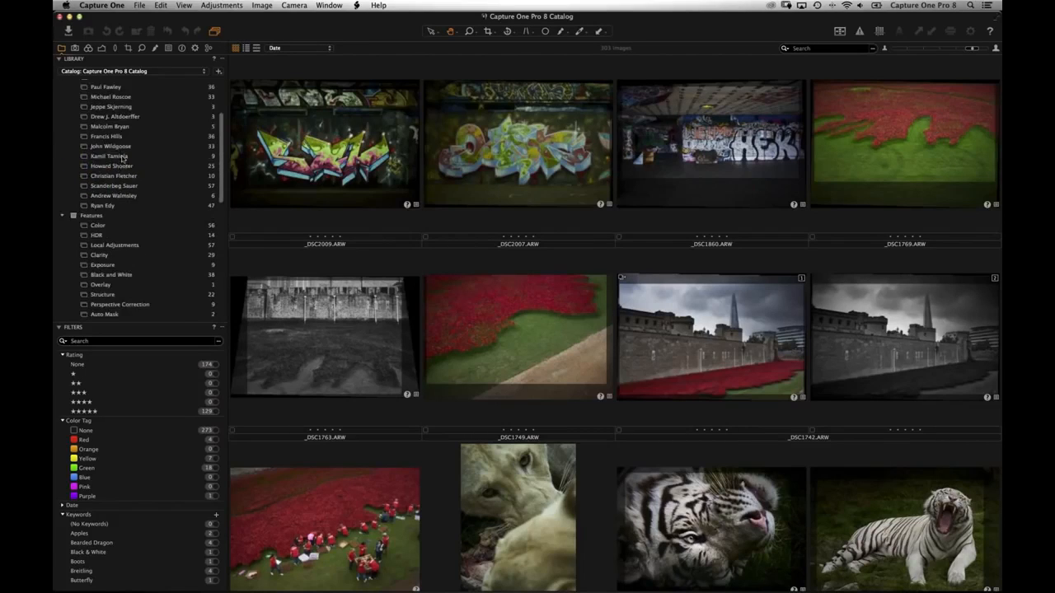
pyautogui.scroll(-4, 122, 158)
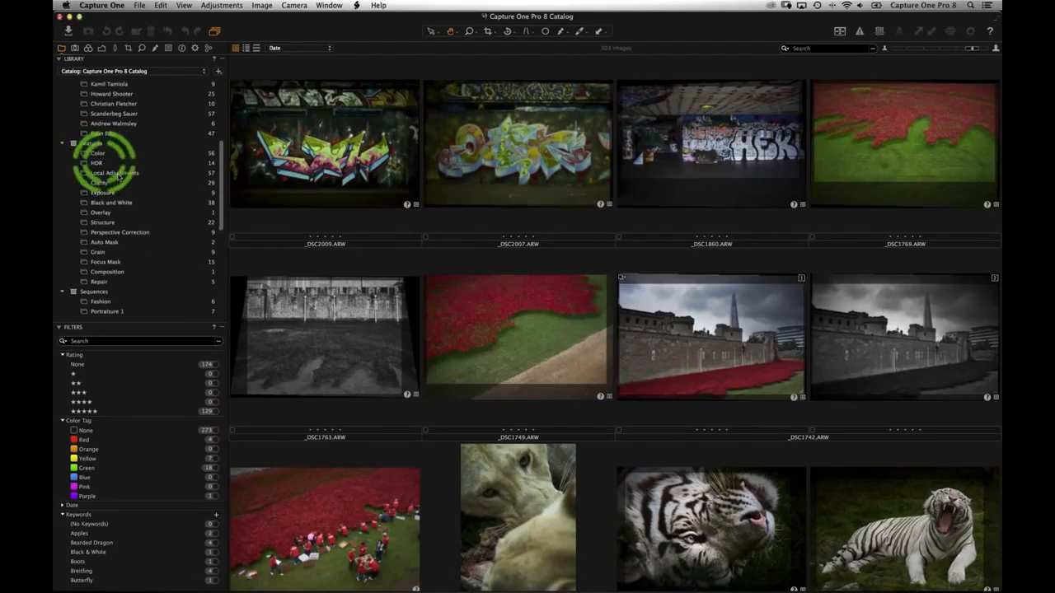
pyautogui.click(115, 173)
# - Select the Fozzie Bear folder, then return to All Images
pyautogui.scroll(-1, 124, 194)
pyautogui.scroll(-10, 130, 188)
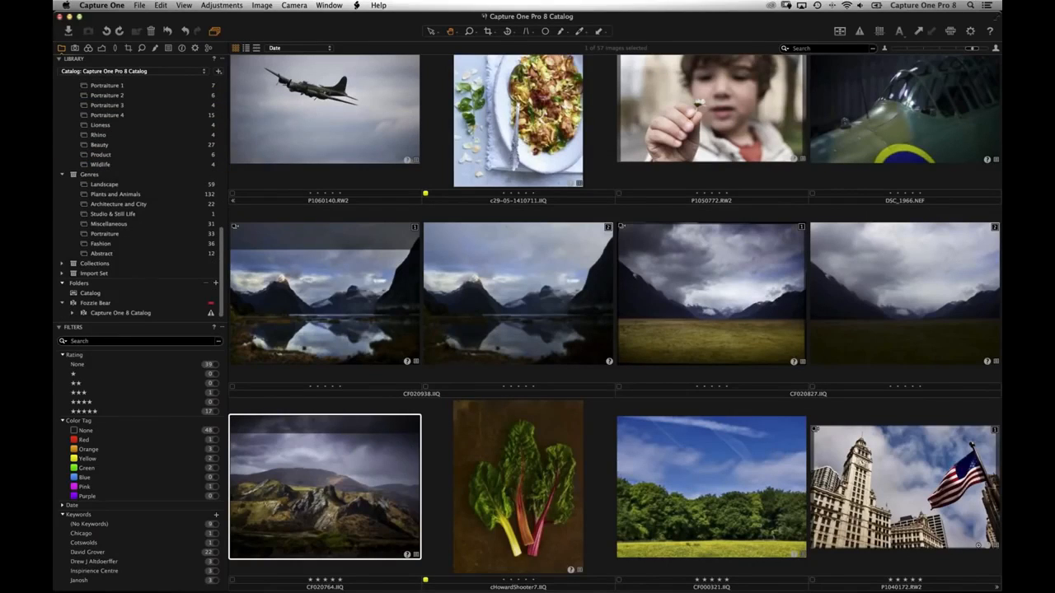
pyautogui.scroll(3, 129, 160)
pyautogui.scroll(-3, 129, 161)
pyautogui.click(80, 304)
pyautogui.scroll(10, 165, 280)
pyautogui.scroll(5, 160, 276)
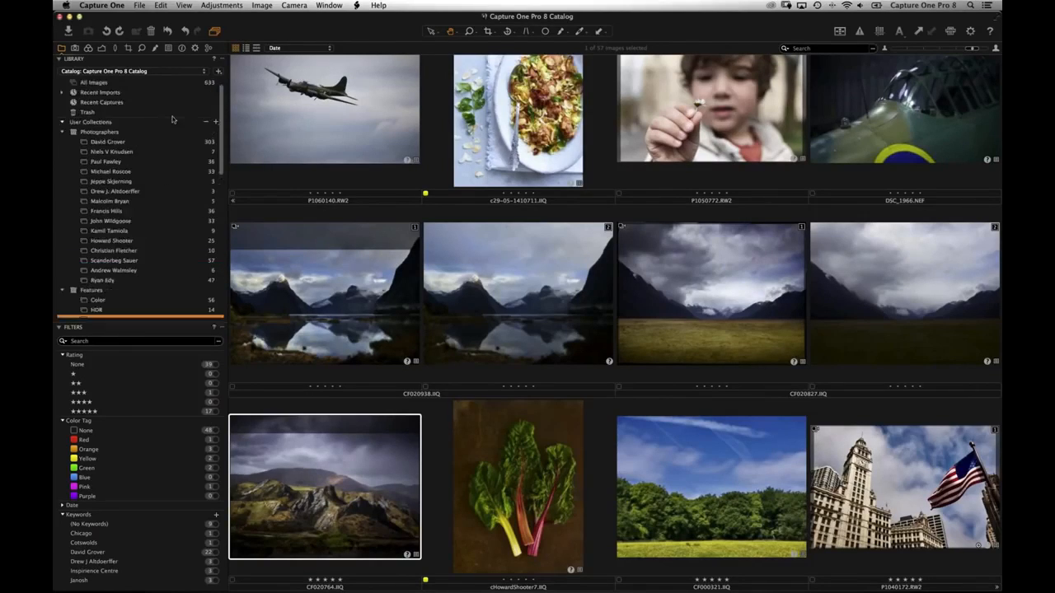
pyautogui.click(131, 95)
# - Clear the current filter to show all 633 images and collapse the Keywords filter list
pyautogui.click(200, 337)
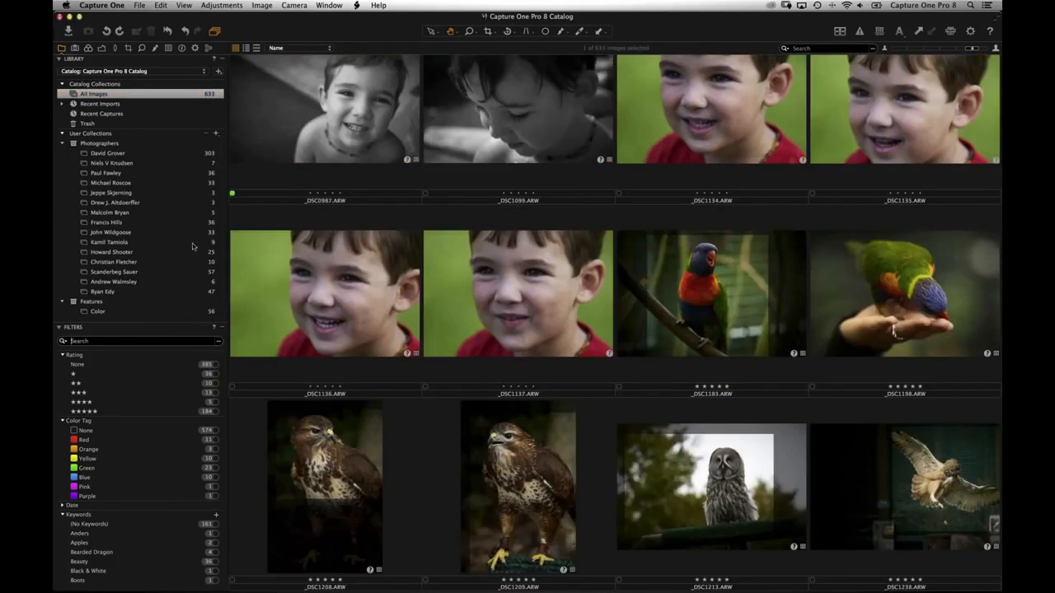
pyautogui.click(209, 99)
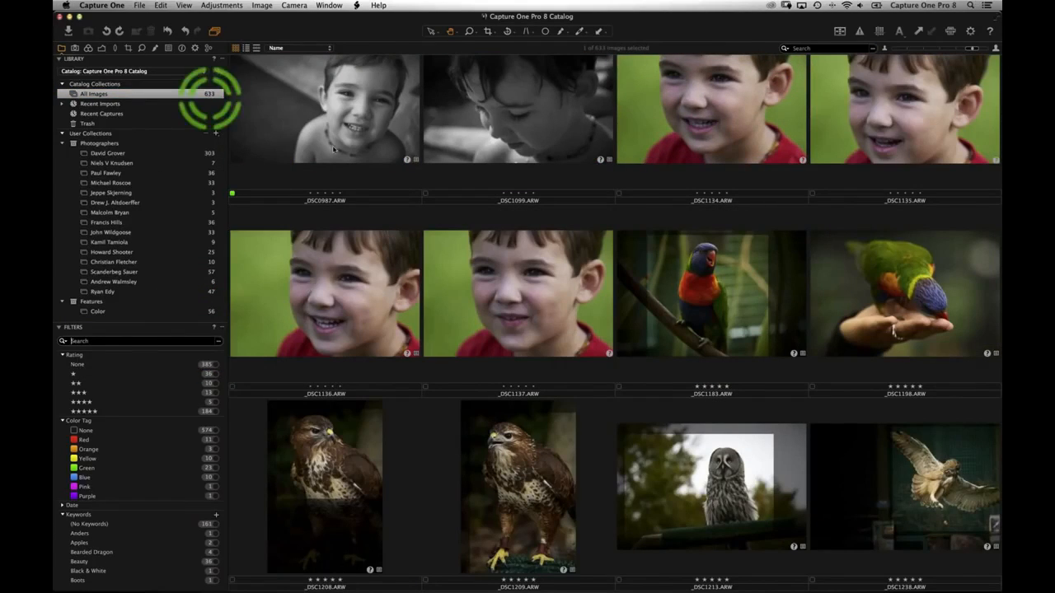
pyautogui.scroll(-8, 333, 149)
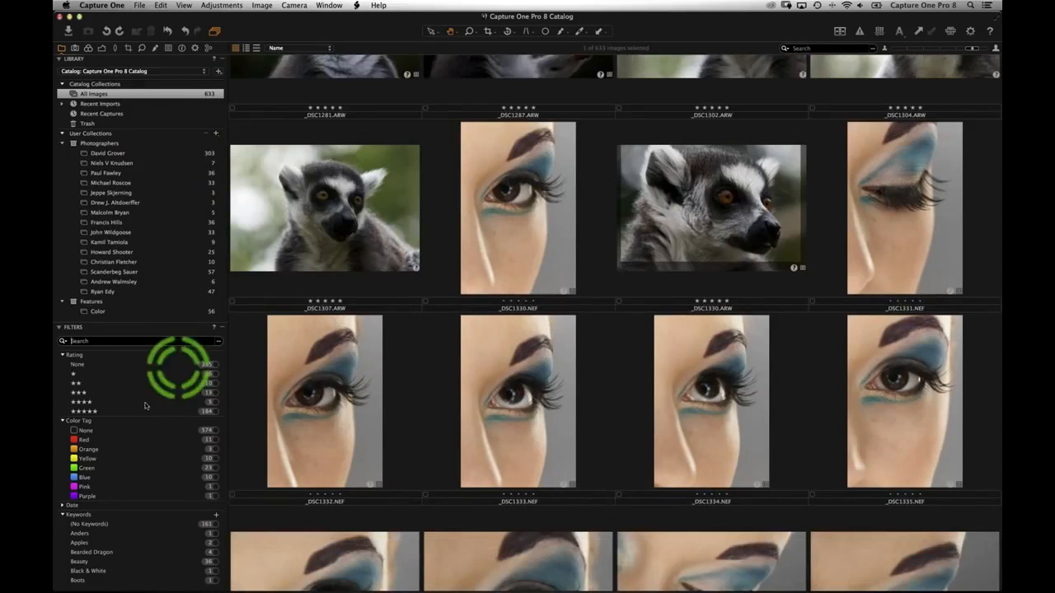
pyautogui.click(156, 341)
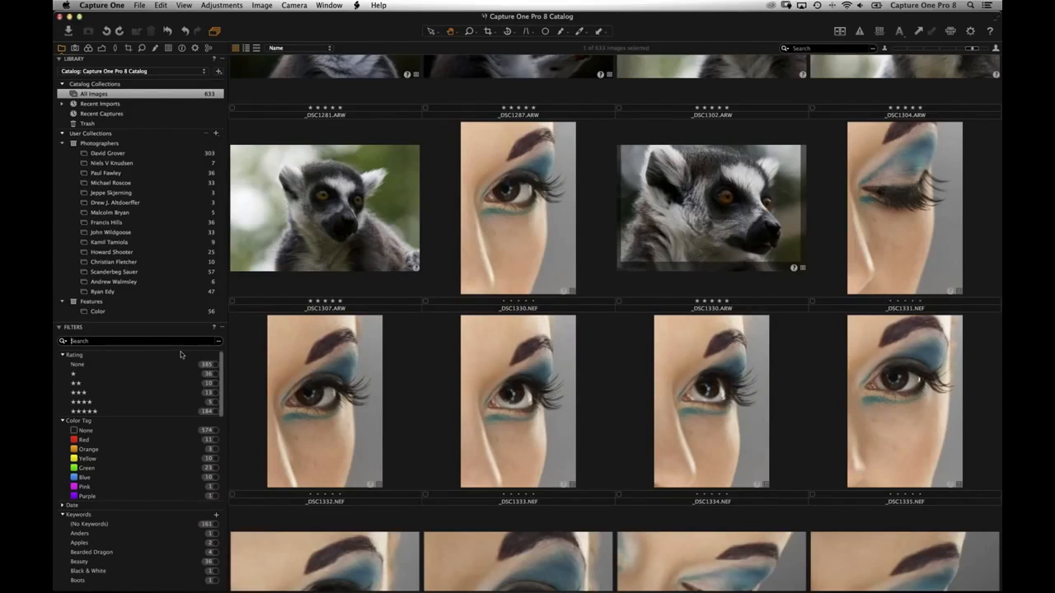
pyautogui.click(67, 515)
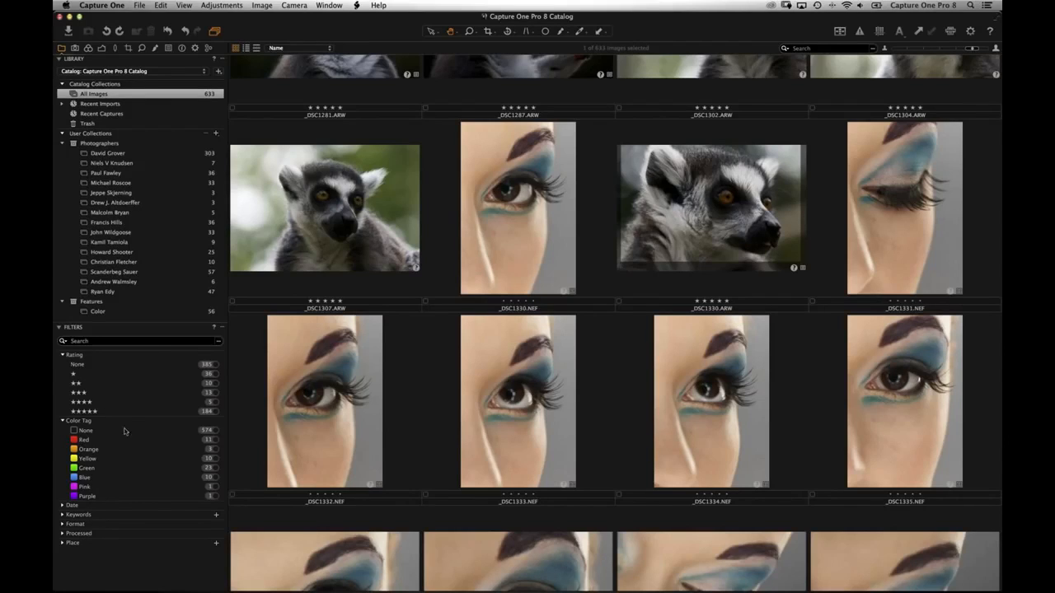
# - Preview the five-star, red-tagged and green-tagged images, then clear all filters
pyautogui.click(215, 411)
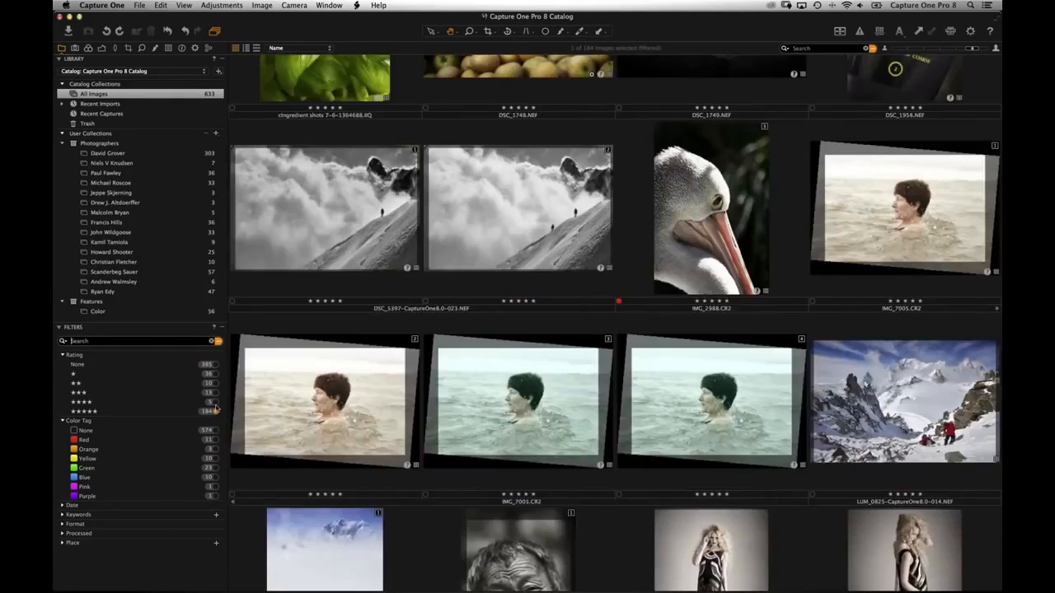
pyautogui.scroll(-5, 360, 356)
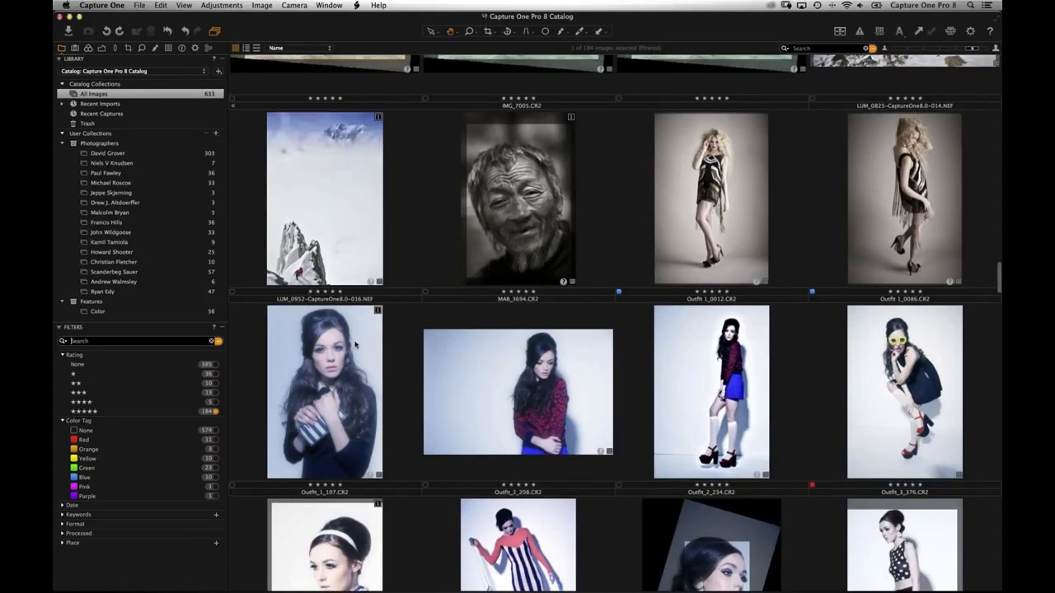
pyautogui.click(212, 441)
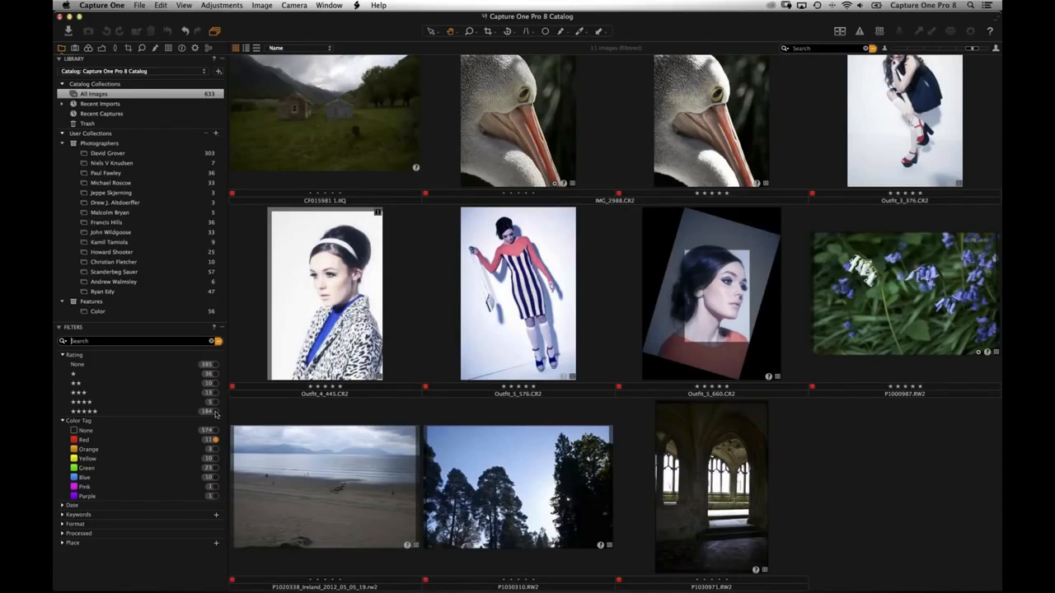
pyautogui.click(212, 412)
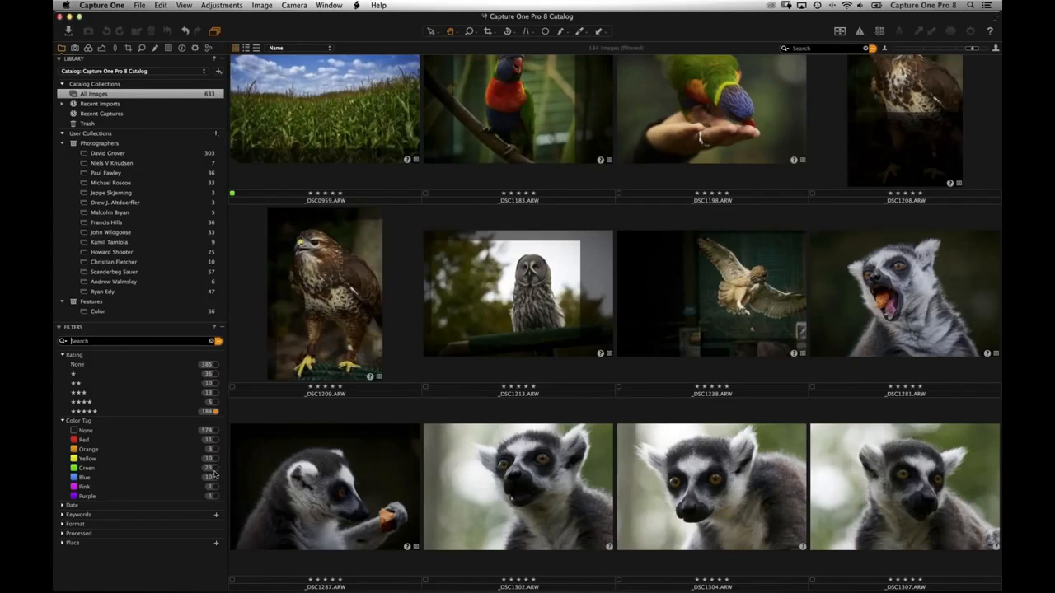
pyautogui.click(214, 469)
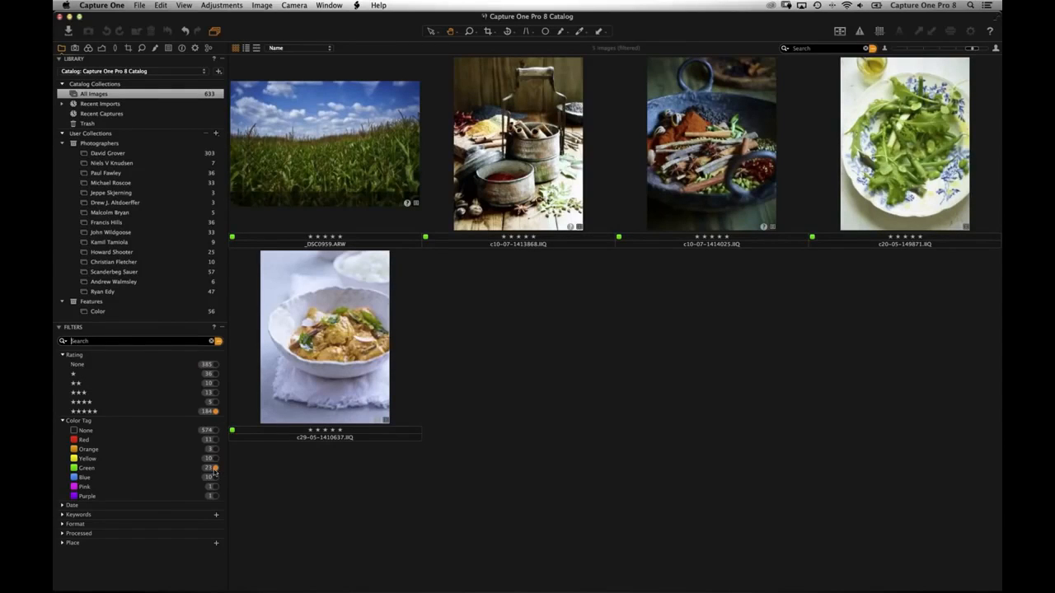
pyautogui.click(211, 343)
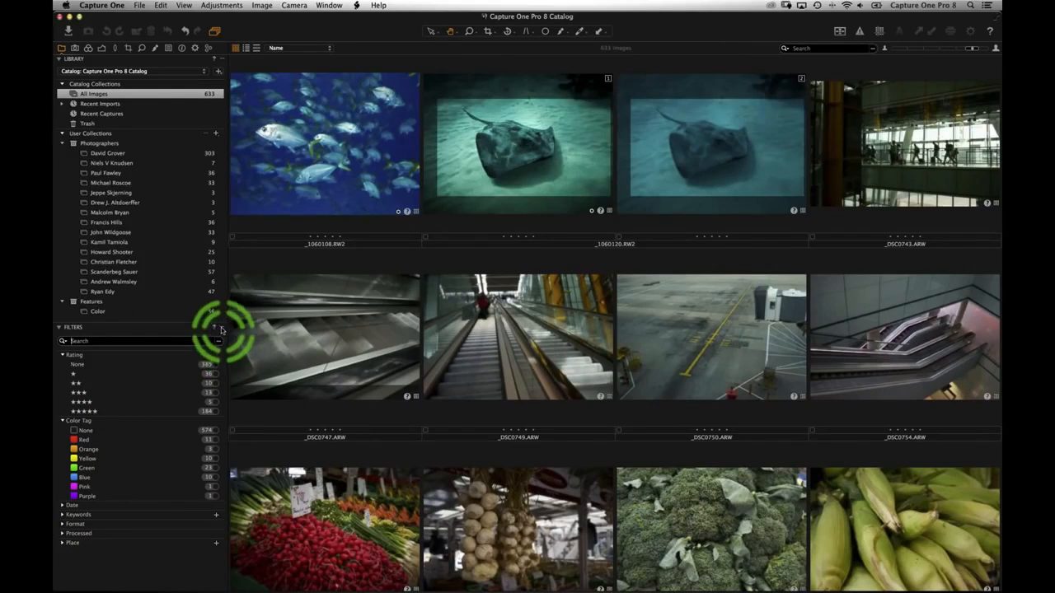
pyautogui.click(219, 329)
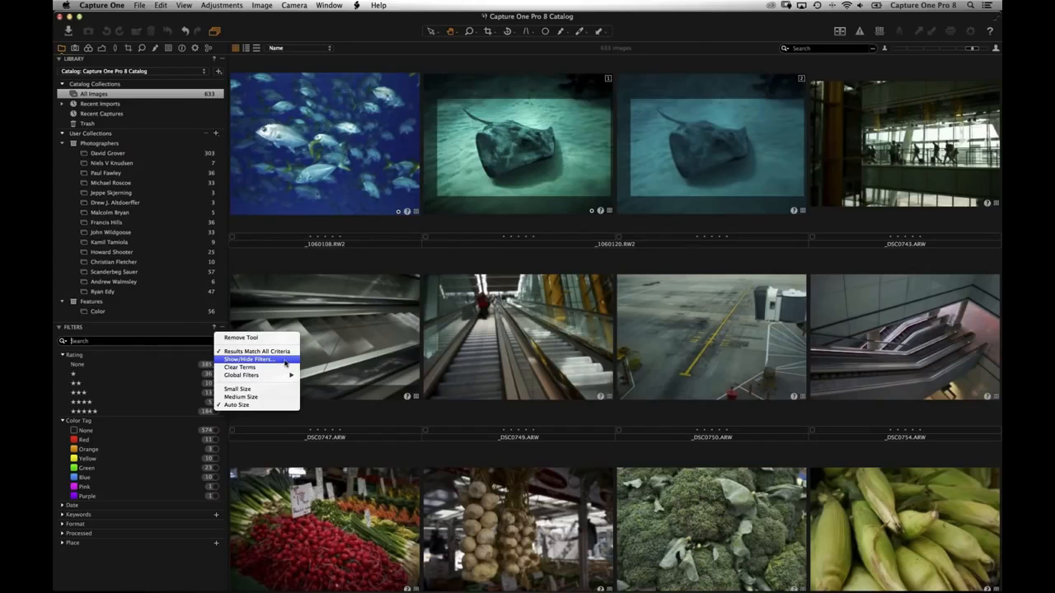
# - Add a Camera Lens filter to the Filters tool via Show/Hide Filters
pyautogui.click(283, 363)
pyautogui.moveTo(330, 356); pyautogui.dragTo(360, 133)
pyautogui.moveTo(464, 302); pyautogui.dragTo(513, 544)
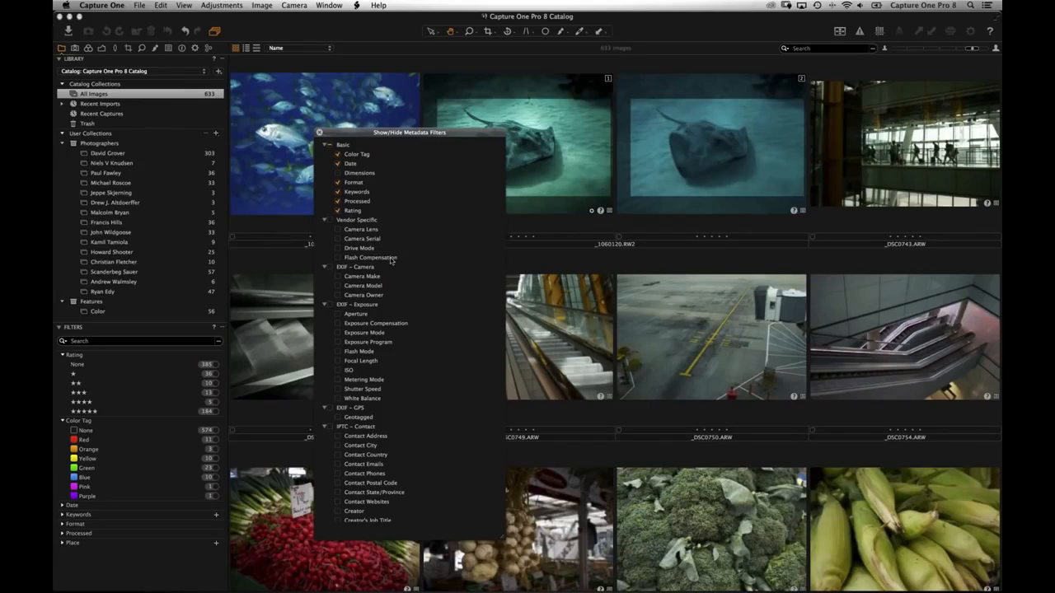
pyautogui.click(392, 260)
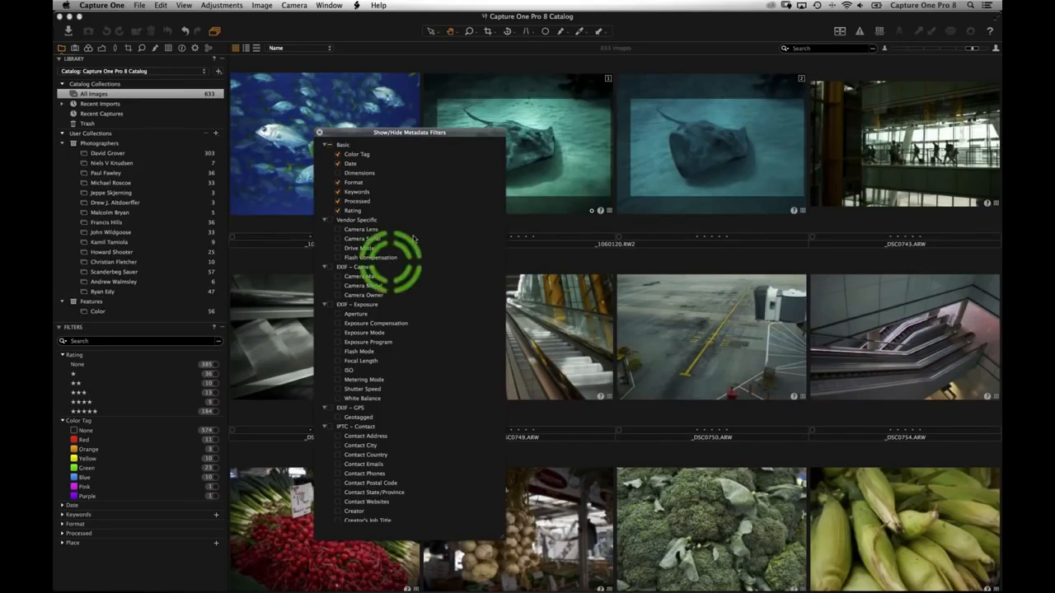
pyautogui.scroll(-2, 424, 271)
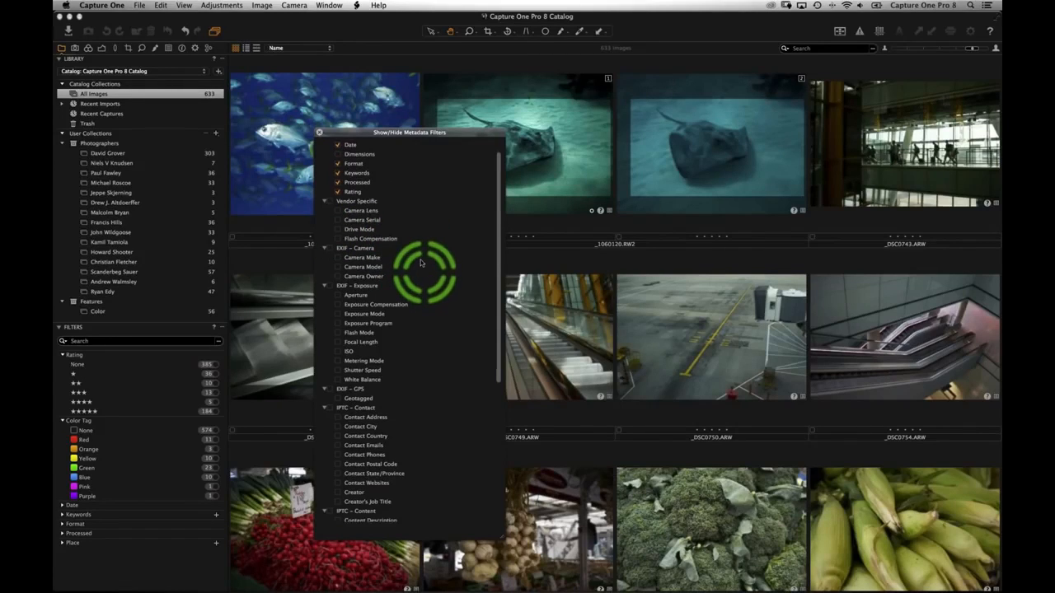
pyautogui.click(337, 210)
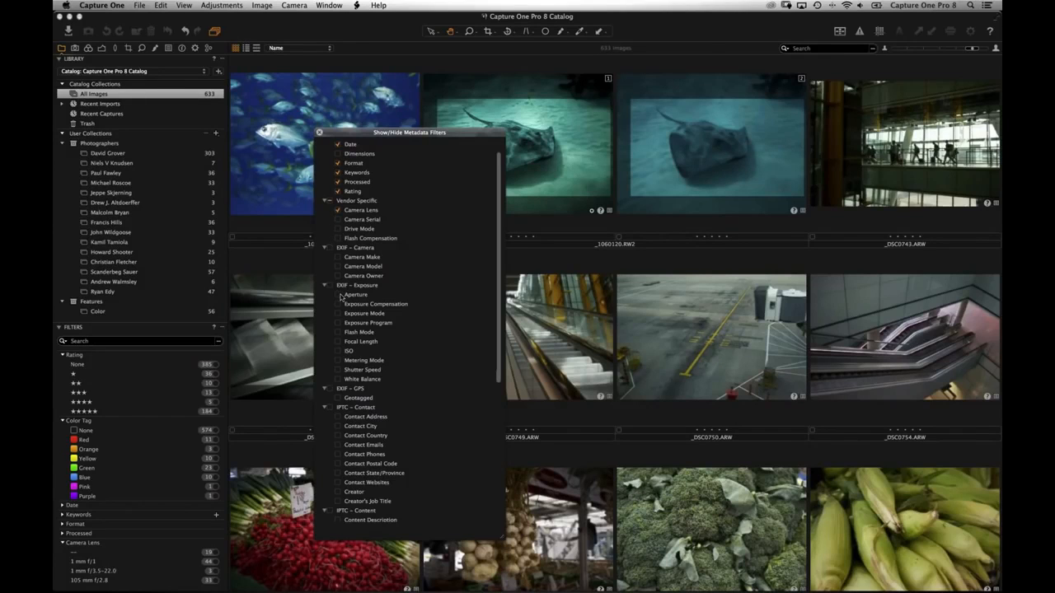
pyautogui.click(319, 132)
# - Filter to the 20 mm f/1.7 lens at aperture f/1.7, leaving 33 images
pyautogui.scroll(-6, 135, 415)
pyautogui.click(120, 452)
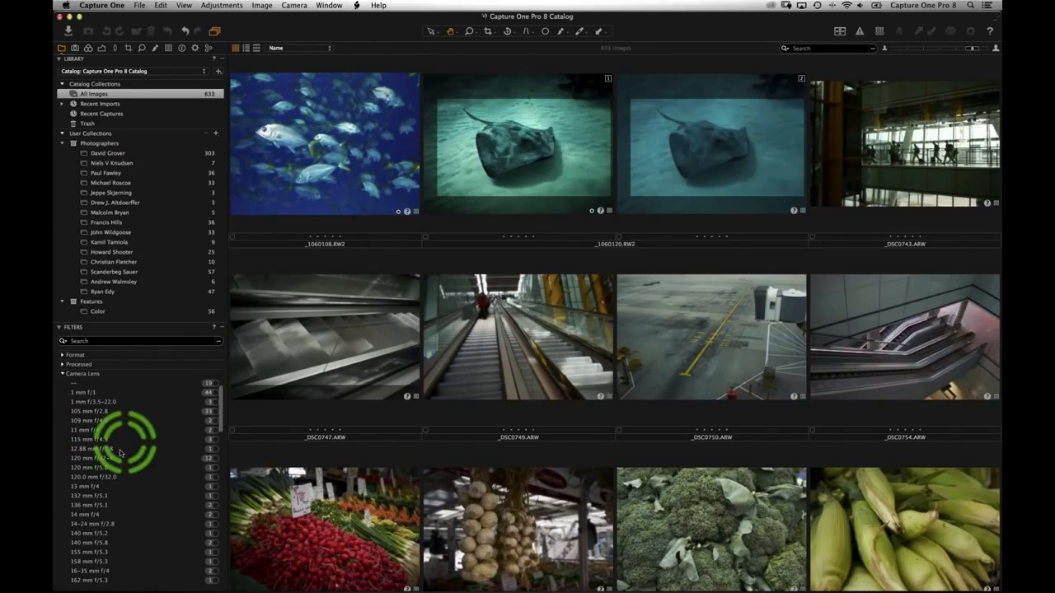
pyautogui.scroll(-5, 132, 449)
pyautogui.scroll(-3, 152, 446)
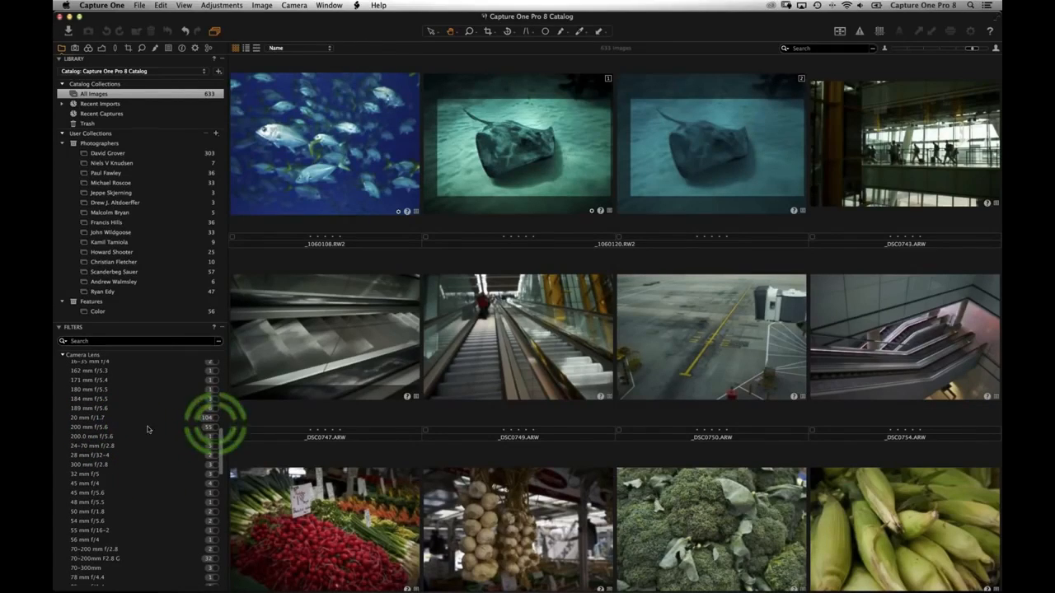
pyautogui.scroll(-15, 162, 453)
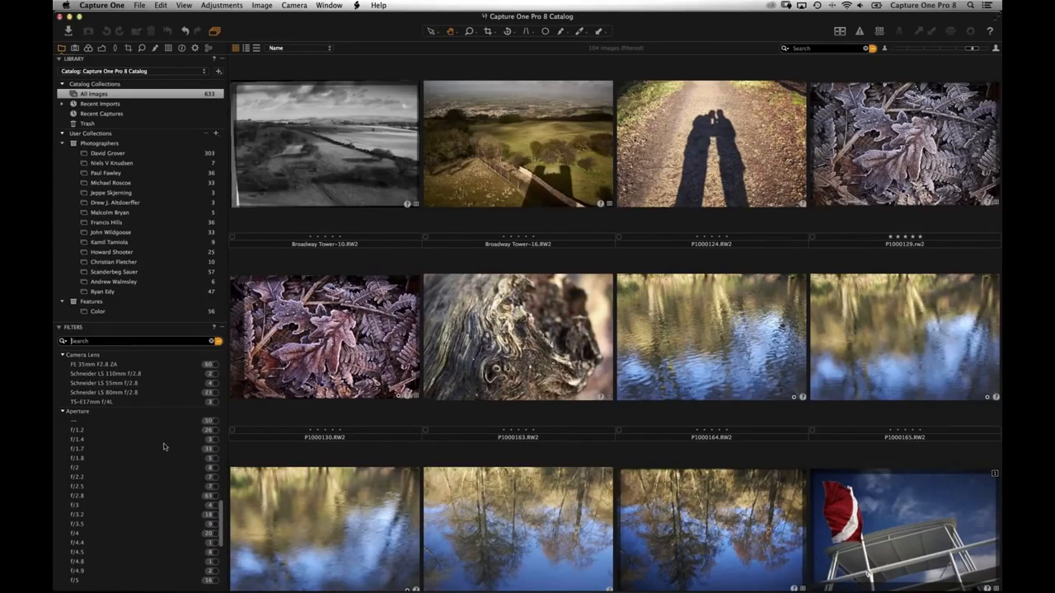
pyautogui.click(213, 450)
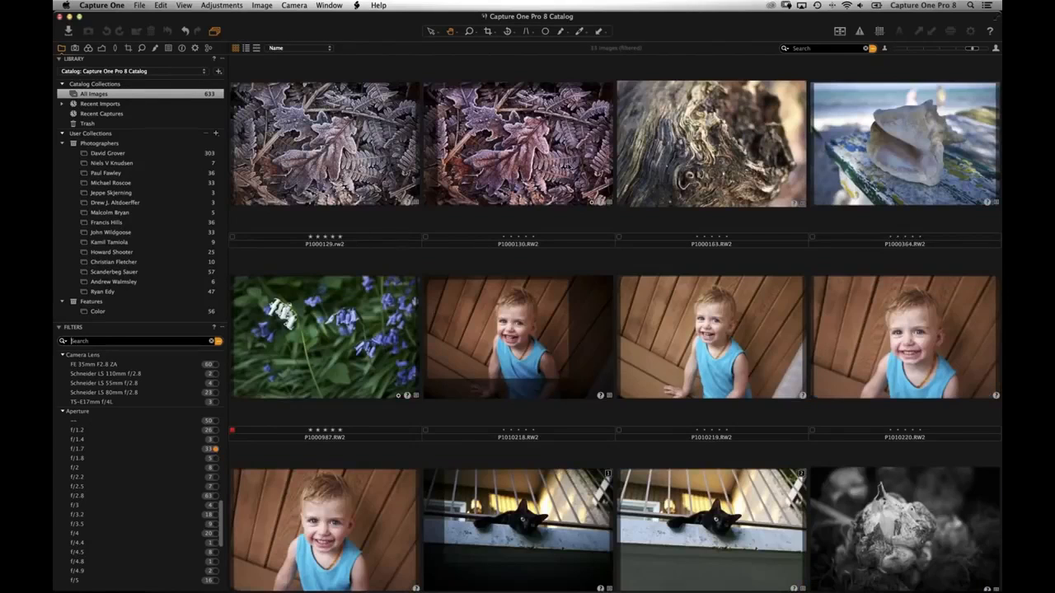
pyautogui.scroll(-15, 571, 198)
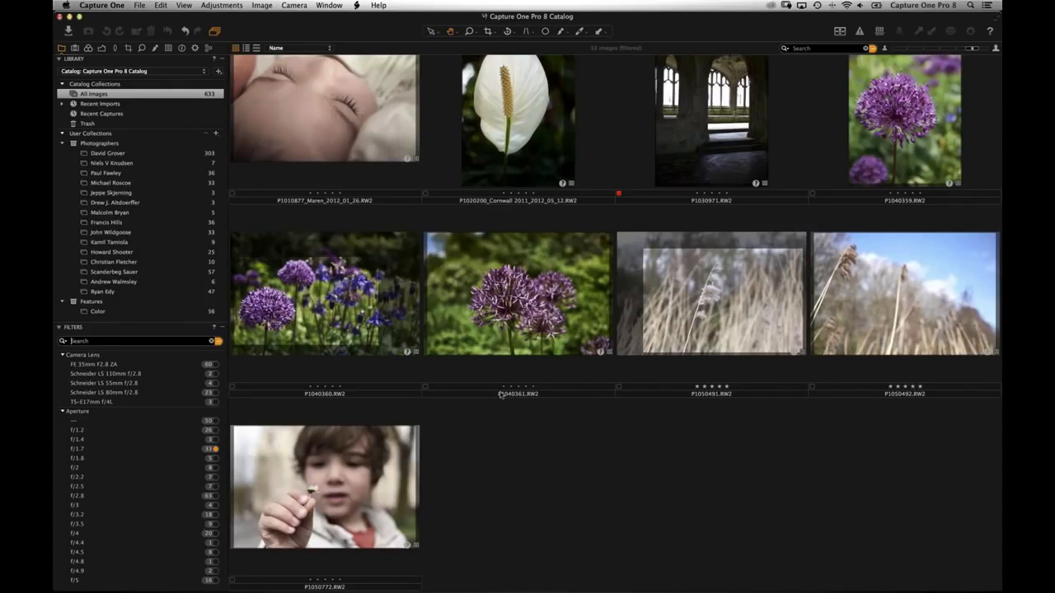
pyautogui.scroll(10, 172, 428)
pyautogui.scroll(10, 173, 411)
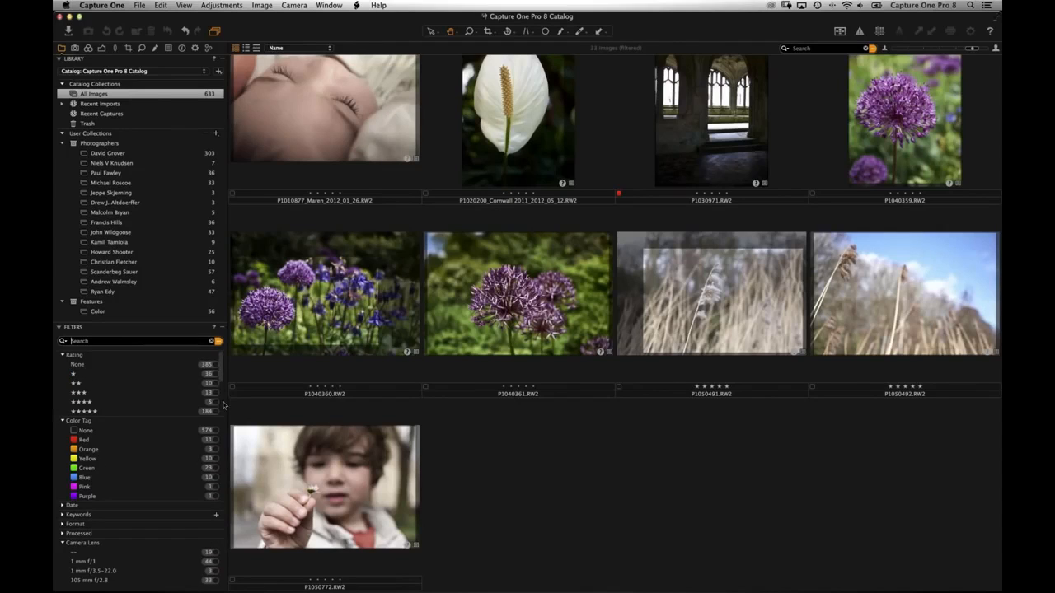
pyautogui.click(218, 341)
pyautogui.click(217, 342)
# - Inspect the lens and aperture rules in Advanced Search, then clear them to show all 633 images
pyautogui.moveTo(314, 250); pyautogui.dragTo(480, 202)
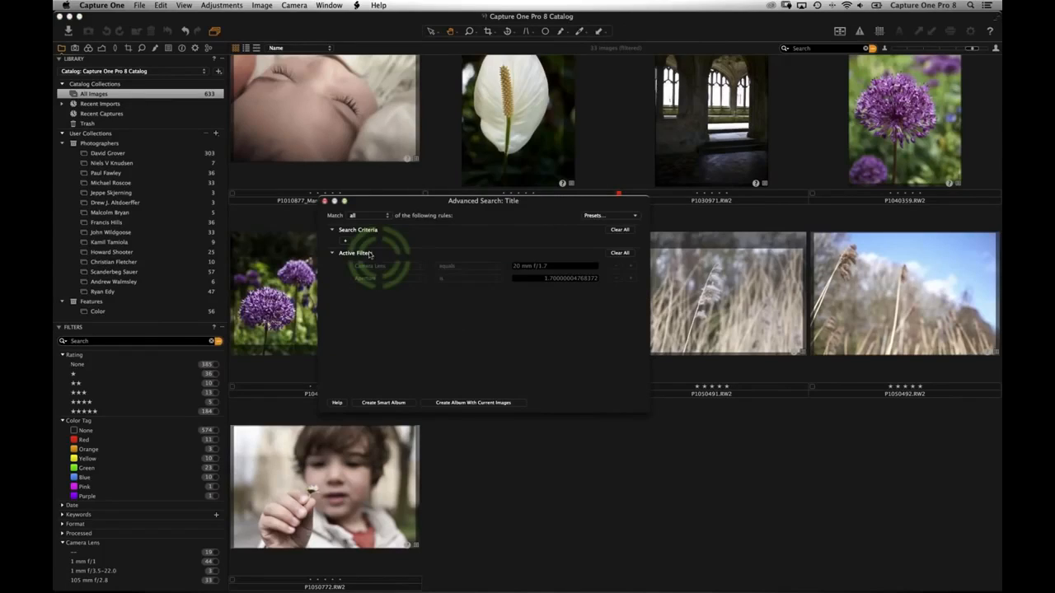
pyautogui.moveTo(368, 264)
pyautogui.mouseDown()
pyautogui.moveTo(546, 271)
pyautogui.moveTo(384, 286)
pyautogui.mouseUp()
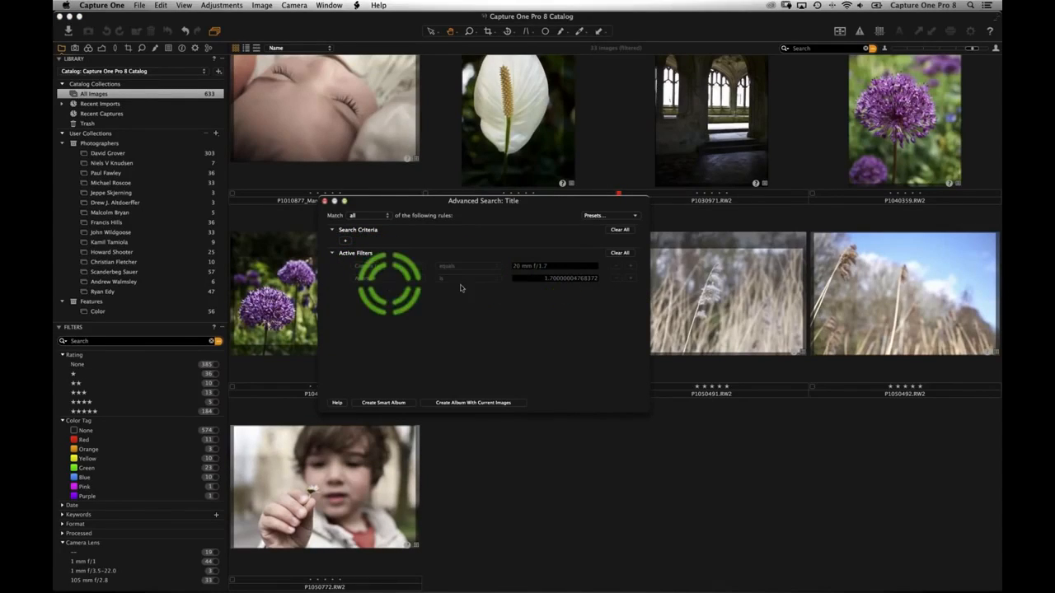
pyautogui.click(459, 288)
pyautogui.moveTo(426, 386)
pyautogui.mouseDown()
pyautogui.moveTo(372, 405)
pyautogui.moveTo(384, 404)
pyautogui.mouseUp()
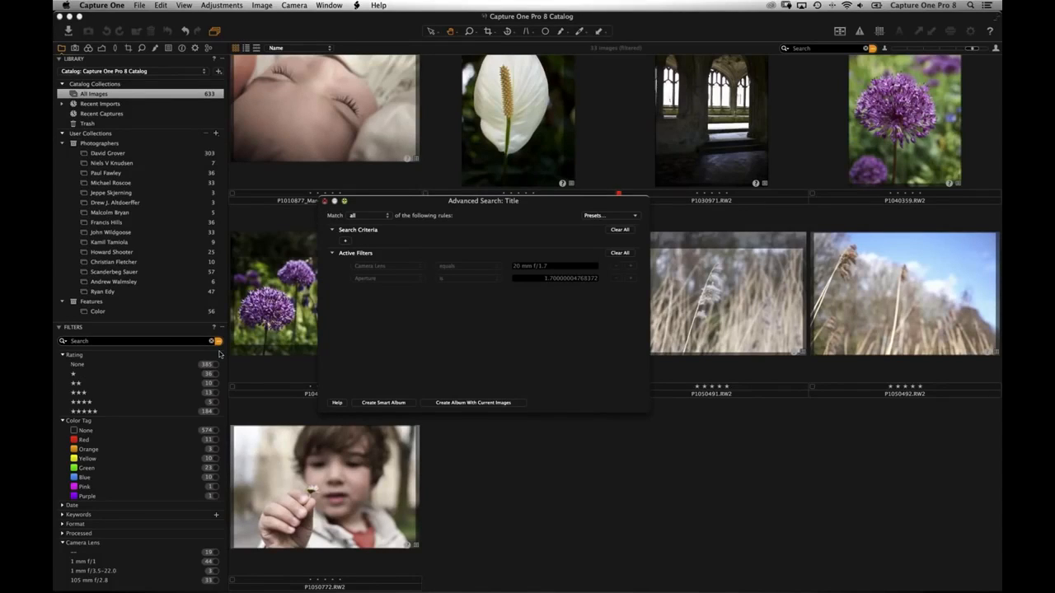
pyautogui.click(217, 340)
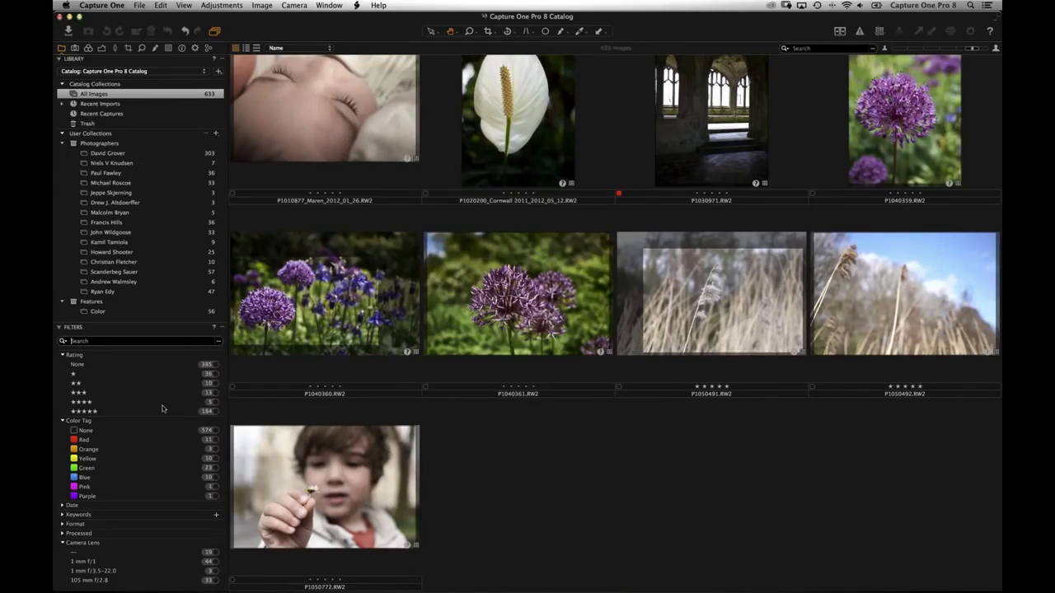
# - Filter to five-star images and save them as smart album 'All my Best Shots!!!' (184 images)
pyautogui.click(211, 411)
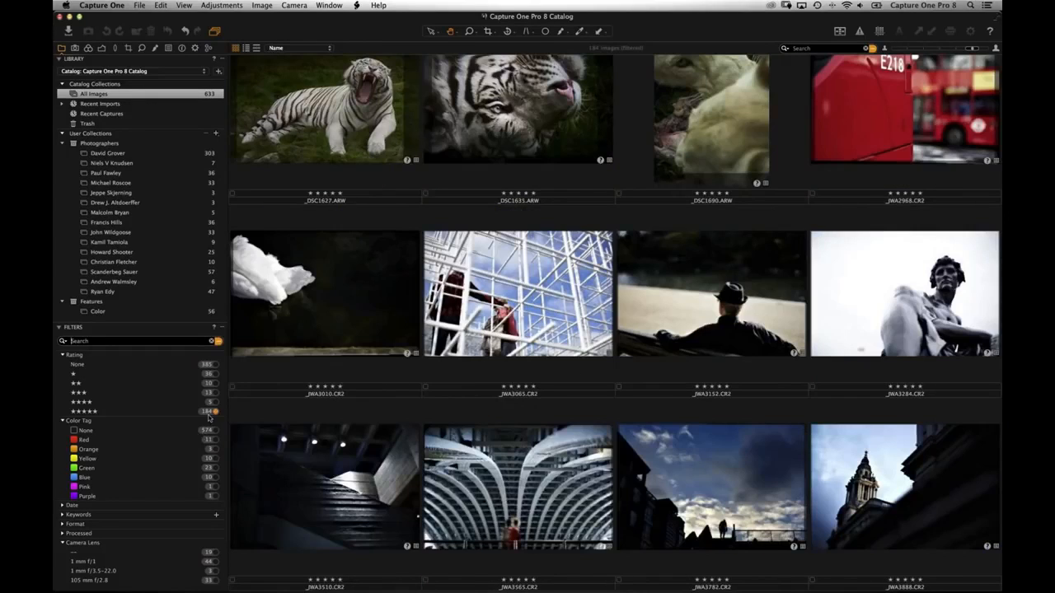
pyautogui.click(217, 341)
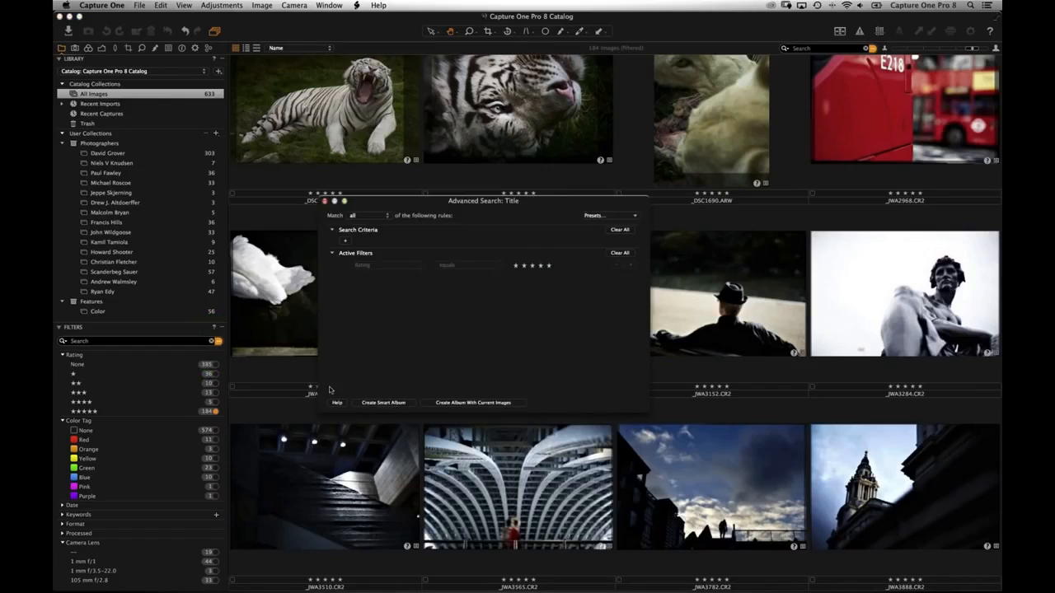
pyautogui.click(383, 402)
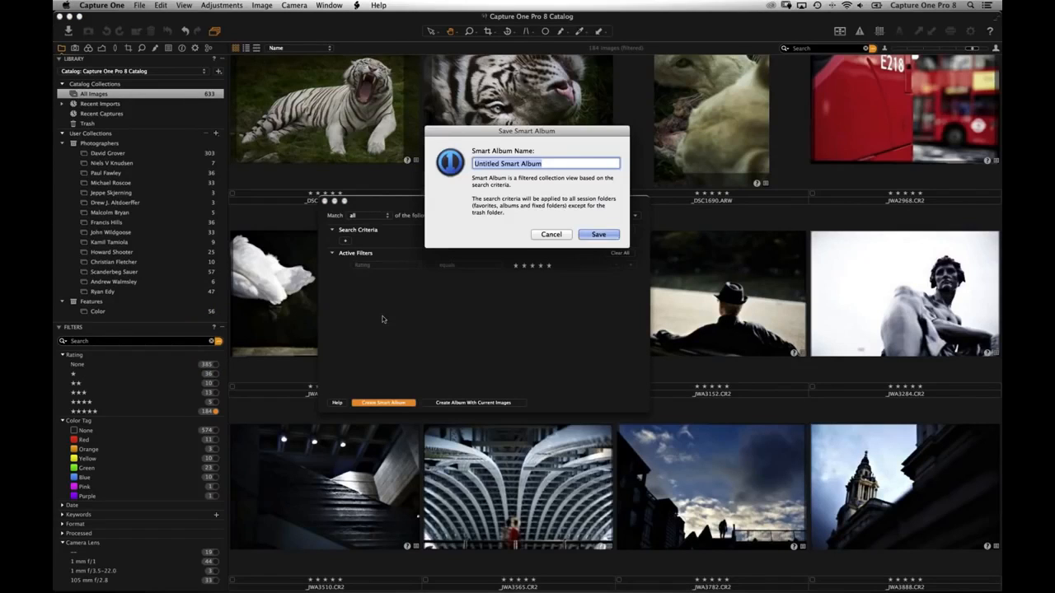
pyautogui.write('All my Best ')
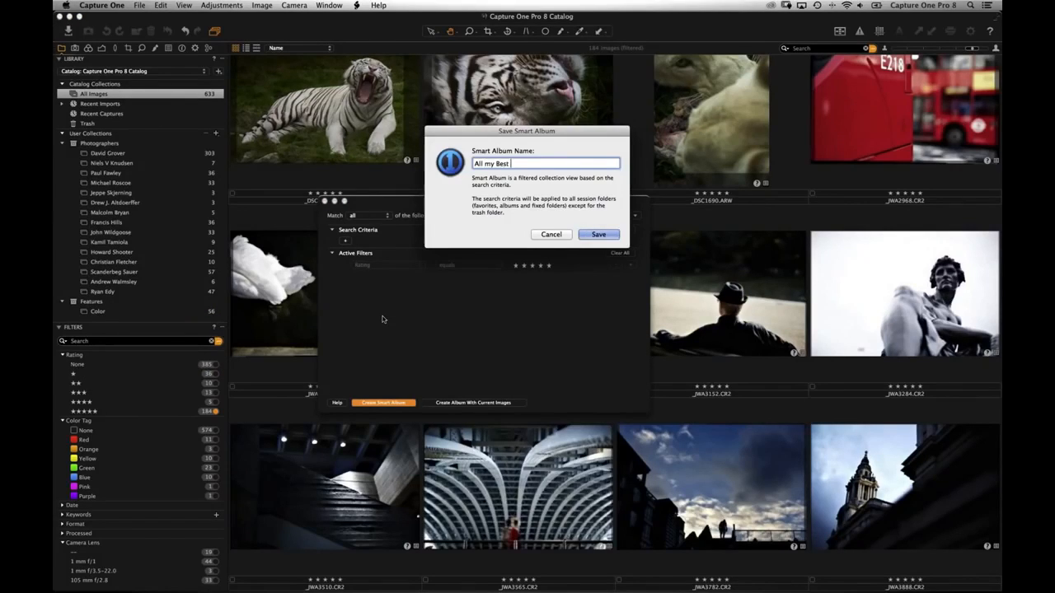
pyautogui.write('Shots!!!')
pyautogui.press('Return')
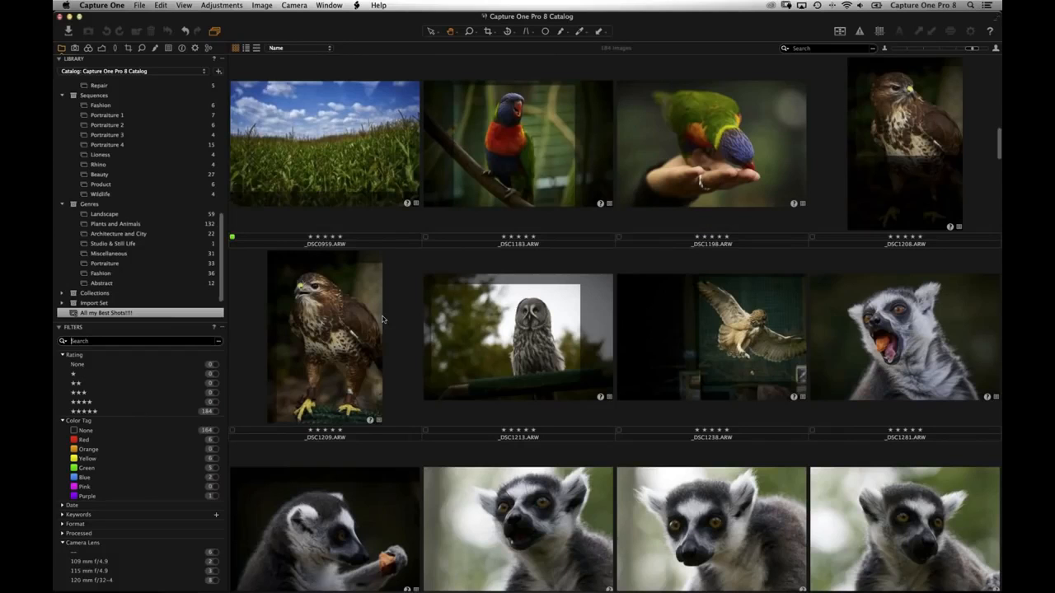
pyautogui.click(84, 314)
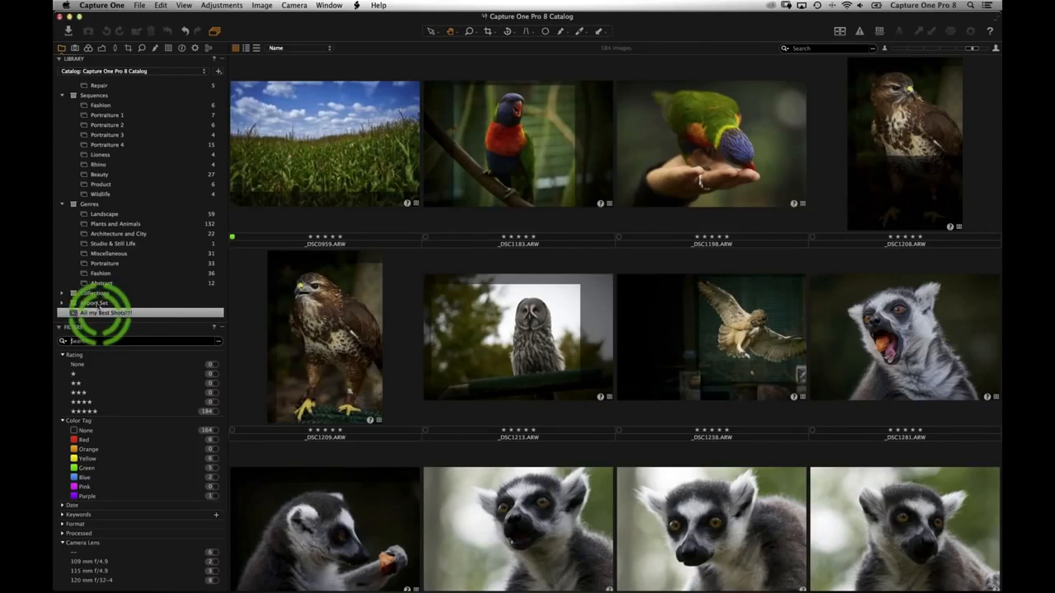
pyautogui.scroll(-2, 98, 288)
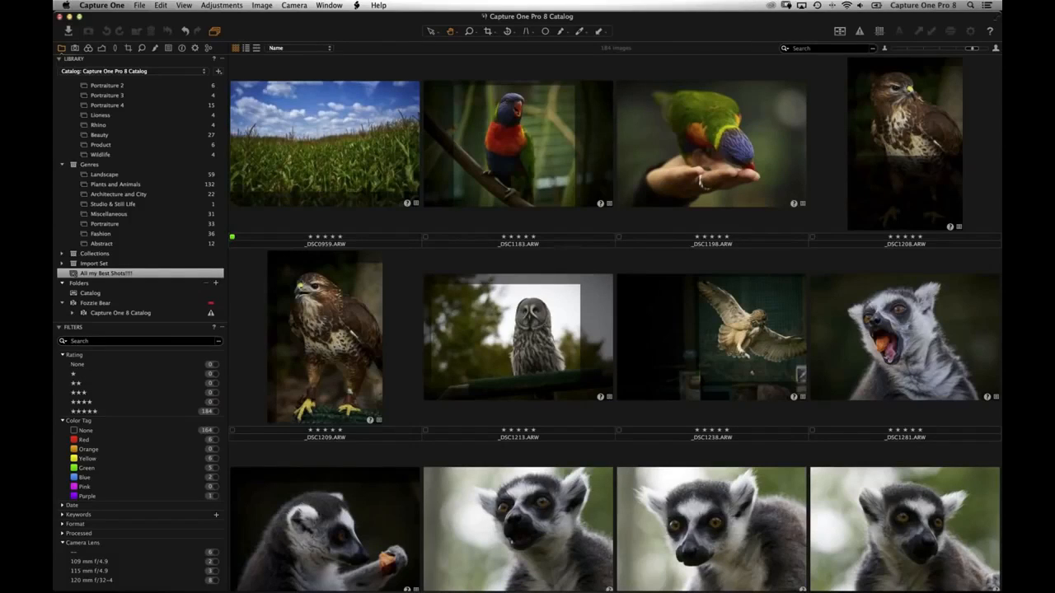
# - Add the Dimensions metadata filter through Show/Hide Filters, then remove it again
pyautogui.click(221, 328)
pyautogui.click(263, 360)
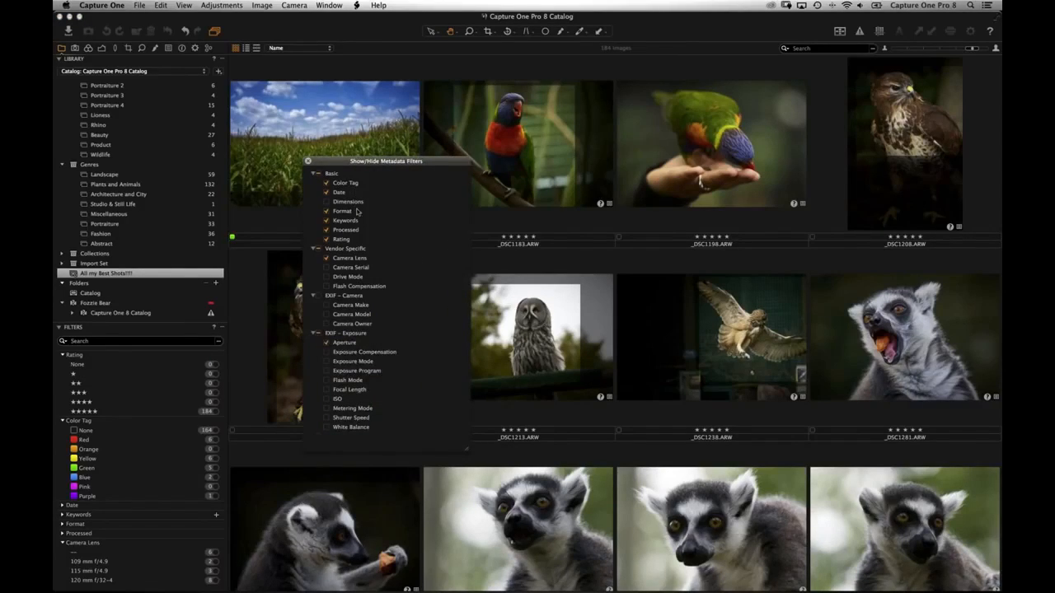
pyautogui.click(352, 201)
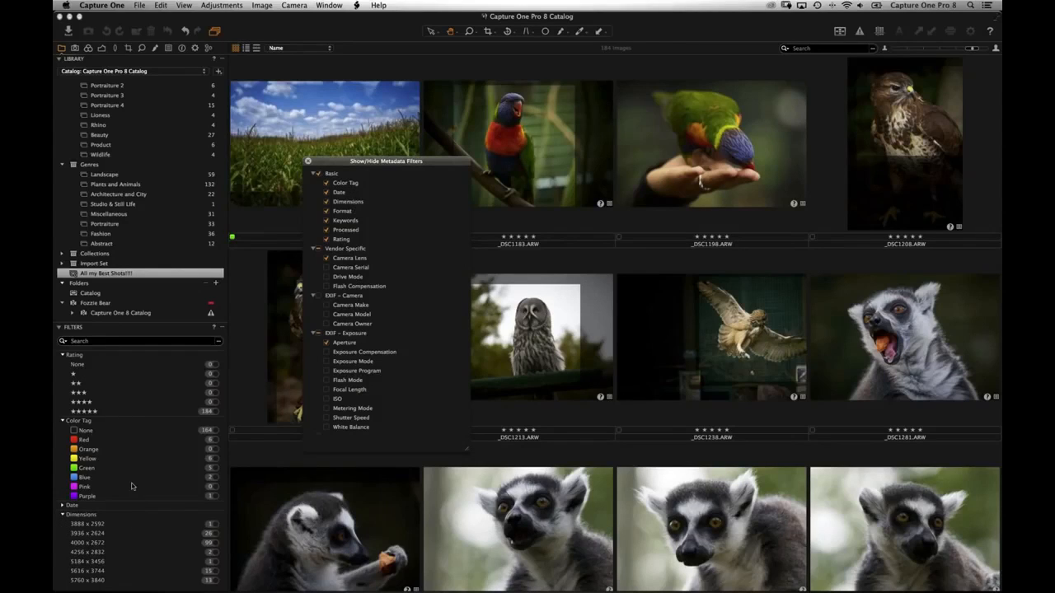
pyautogui.scroll(-3, 131, 484)
pyautogui.scroll(3, 131, 484)
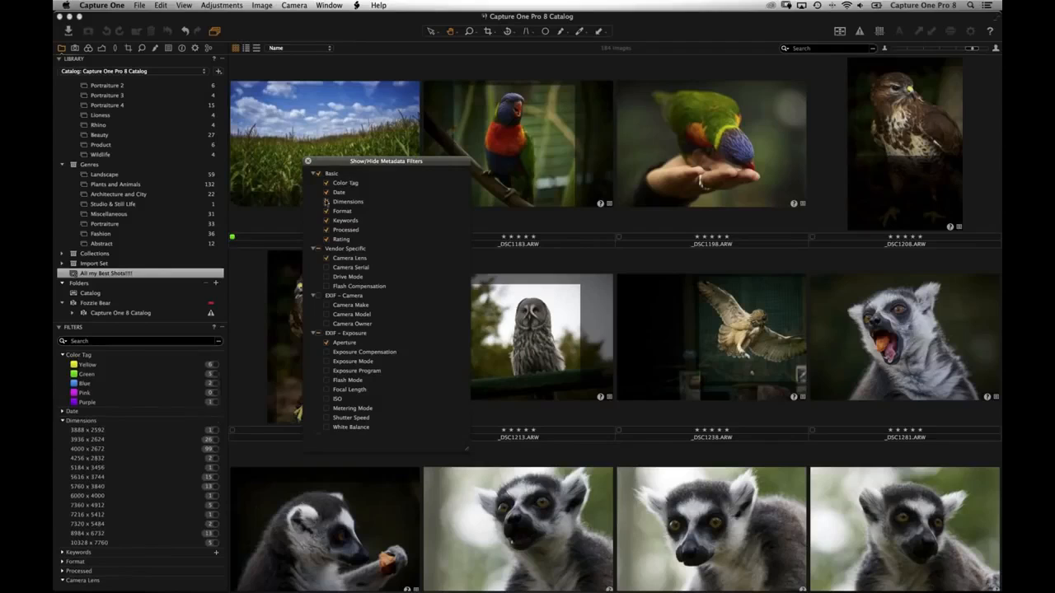
pyautogui.click(335, 202)
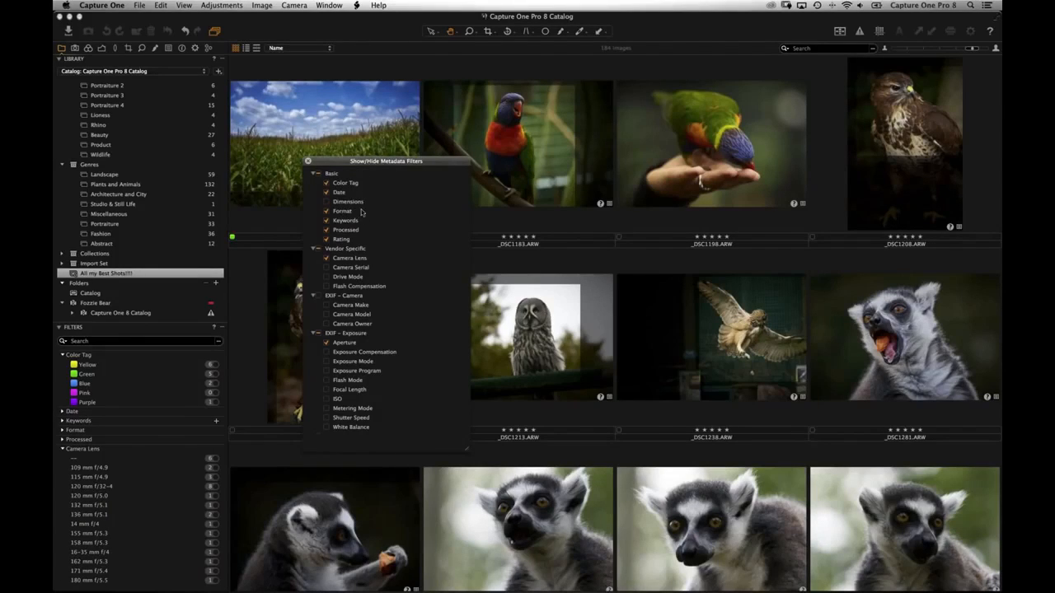
# - Expand the Format filter to see the IIQ L, RAW and cRAW counts, then close the filter list
pyautogui.click(75, 430)
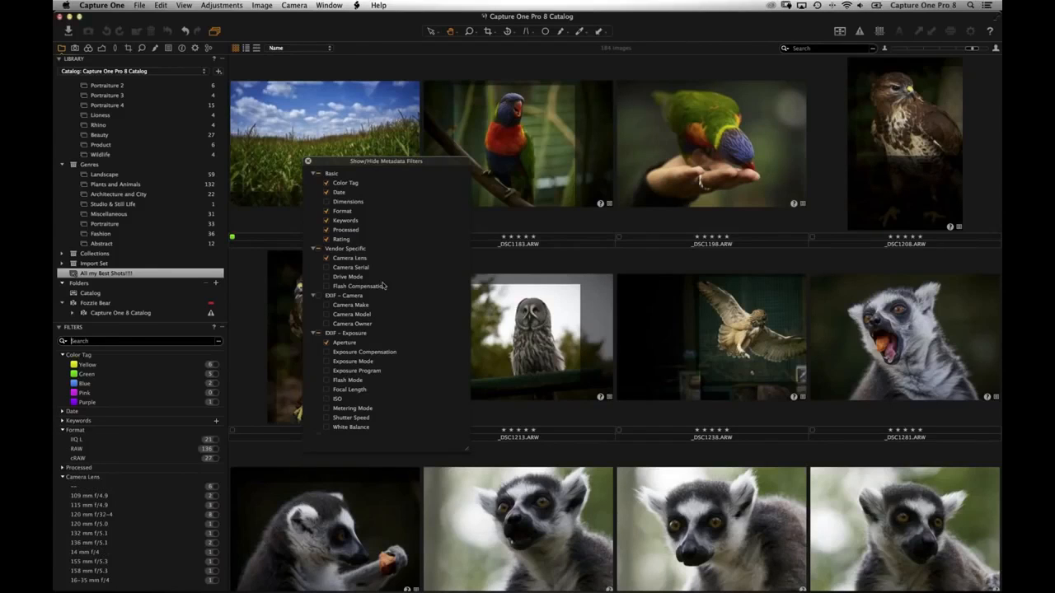
pyautogui.scroll(-3, 382, 285)
pyautogui.scroll(-3, 363, 259)
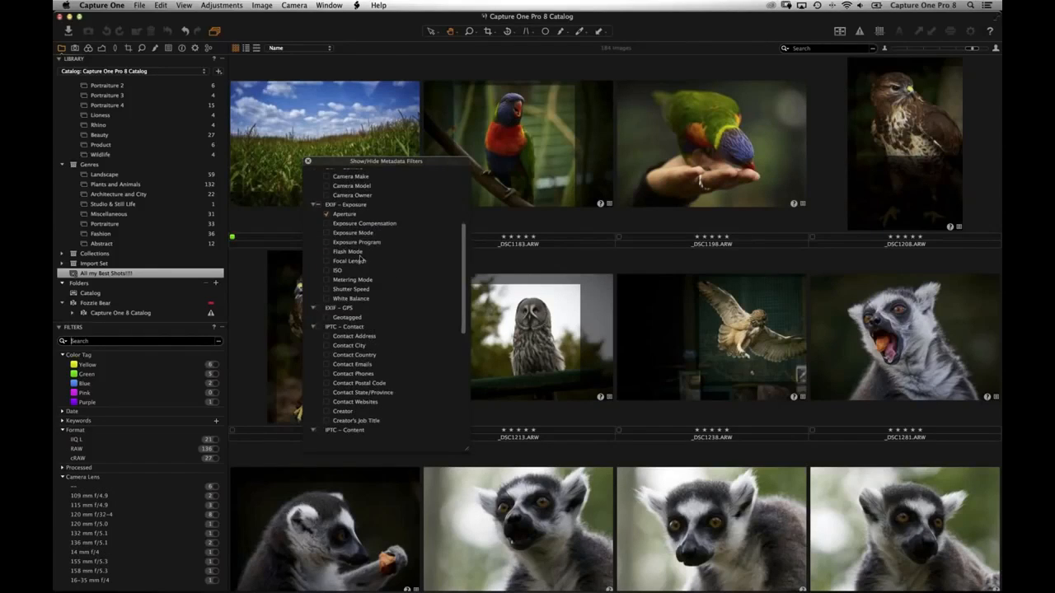
pyautogui.click(308, 161)
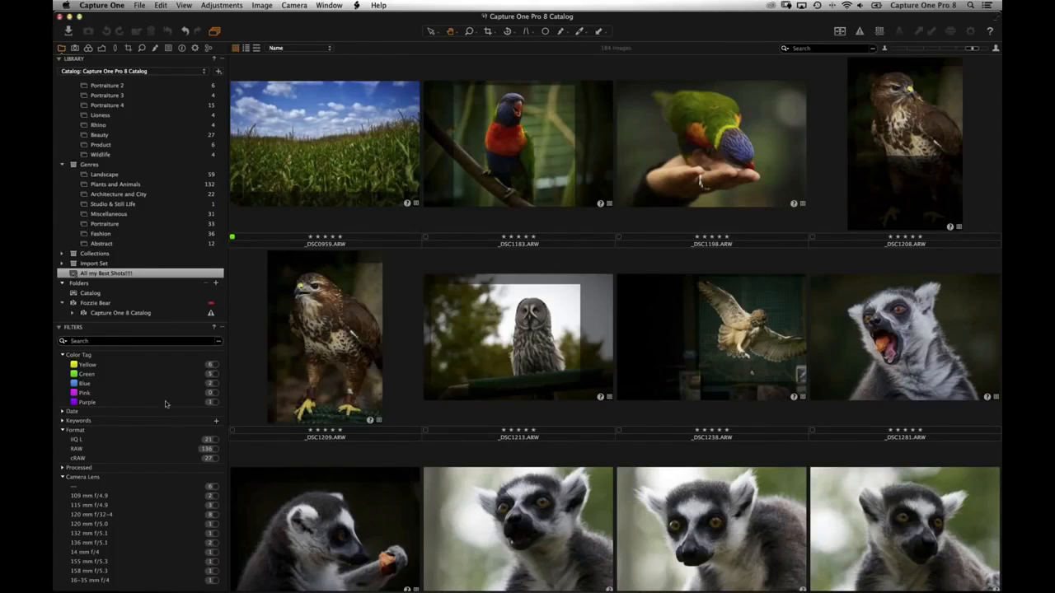
# - Show all catalog images and try filtering by the Jaguar keyword
pyautogui.click(128, 421)
pyautogui.click(63, 421)
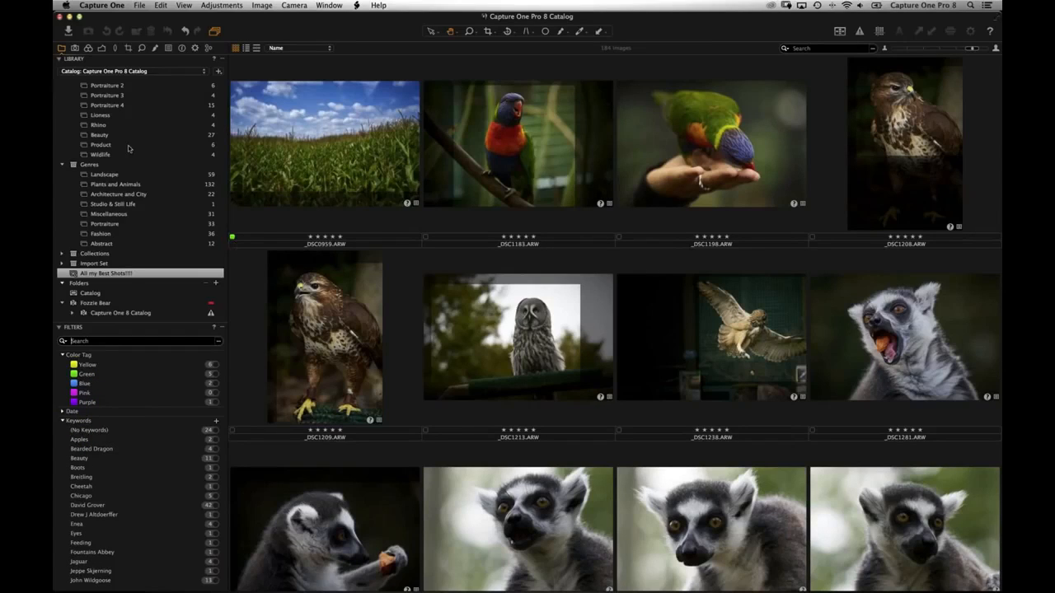
pyautogui.scroll(10, 124, 198)
pyautogui.click(94, 94)
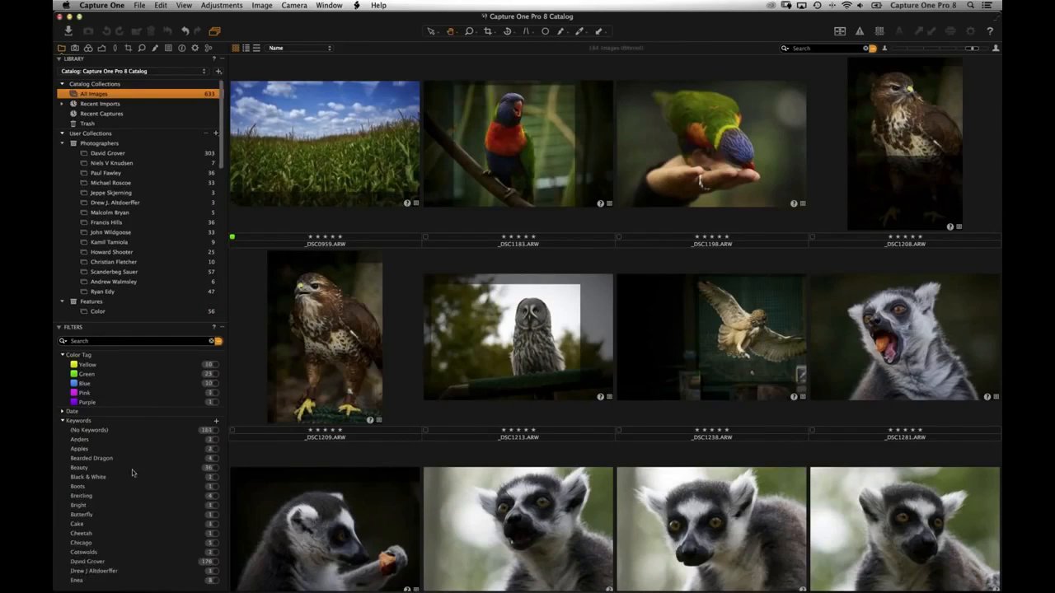
pyautogui.scroll(-5, 129, 440)
pyautogui.scroll(1, 125, 453)
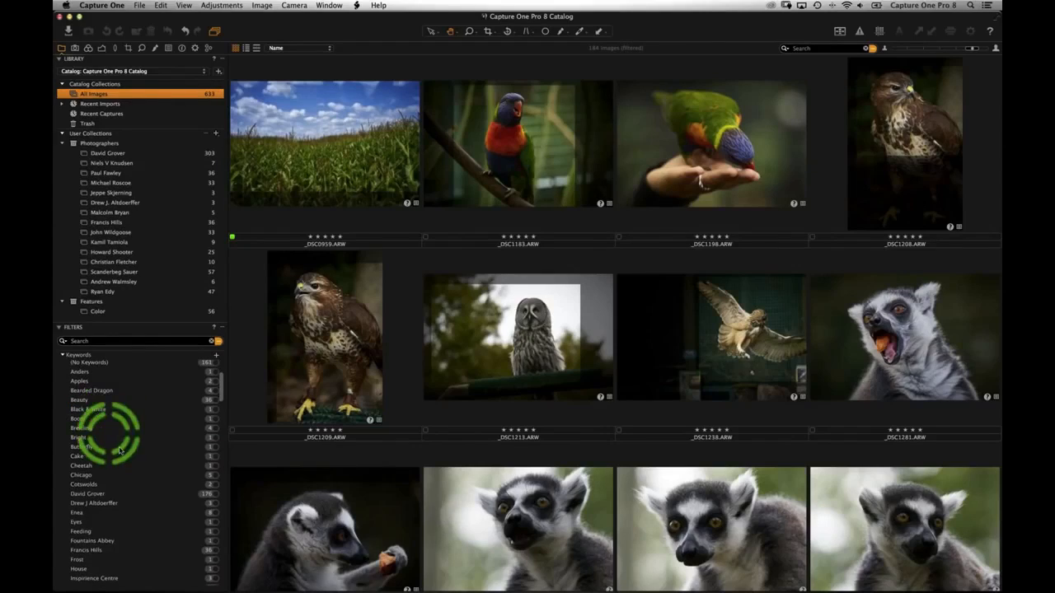
pyautogui.scroll(-3, 124, 416)
pyautogui.scroll(-4, 120, 423)
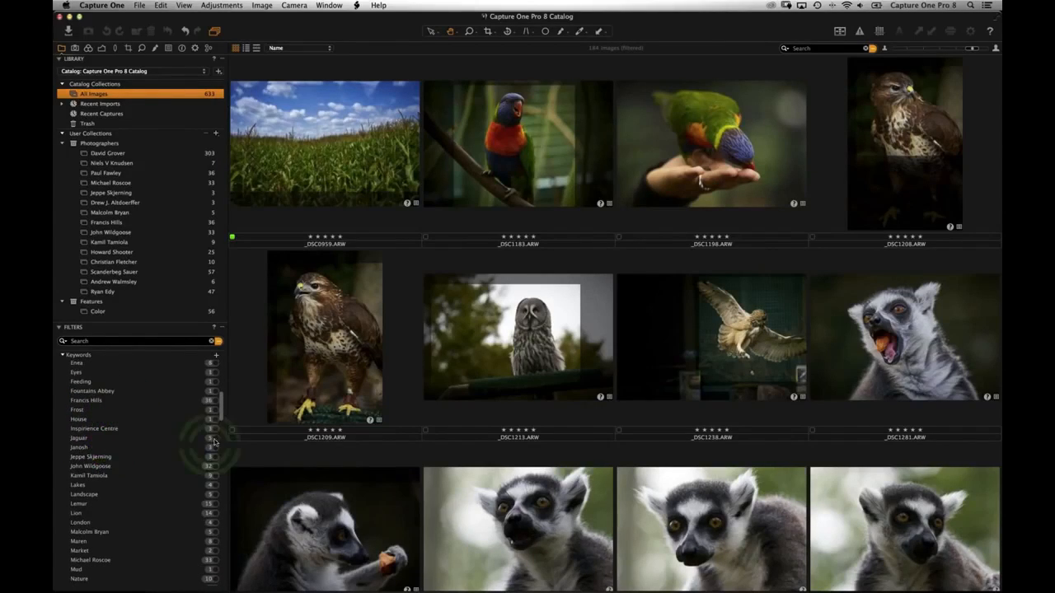
pyautogui.click(188, 444)
pyautogui.click(211, 441)
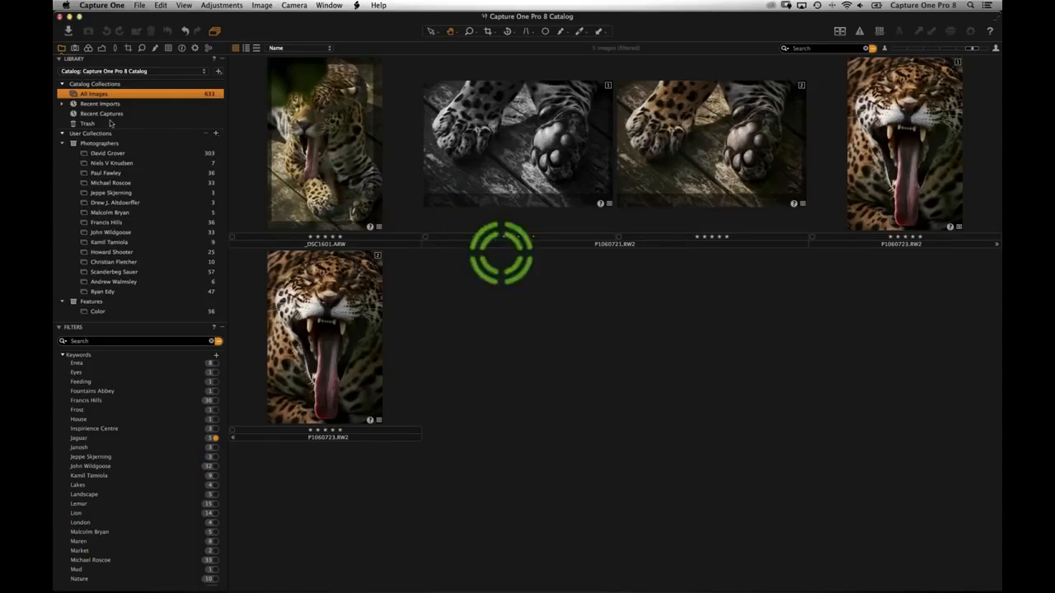
# - Return to the library tools and reset the filters to show every image
pyautogui.scroll(1, 128, 450)
pyautogui.scroll(10, 128, 450)
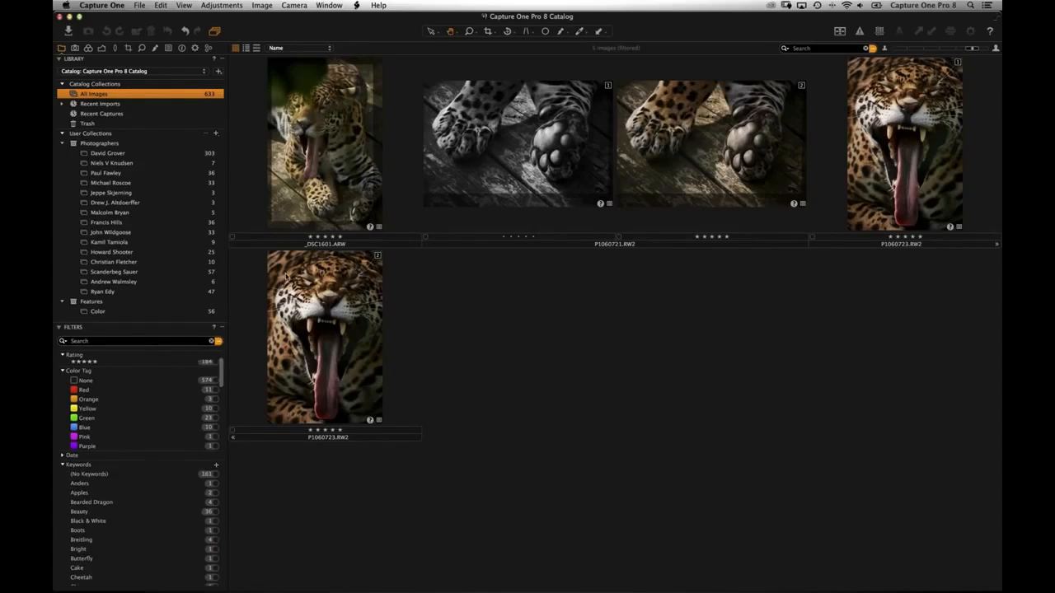
pyautogui.click(182, 48)
pyautogui.click(64, 49)
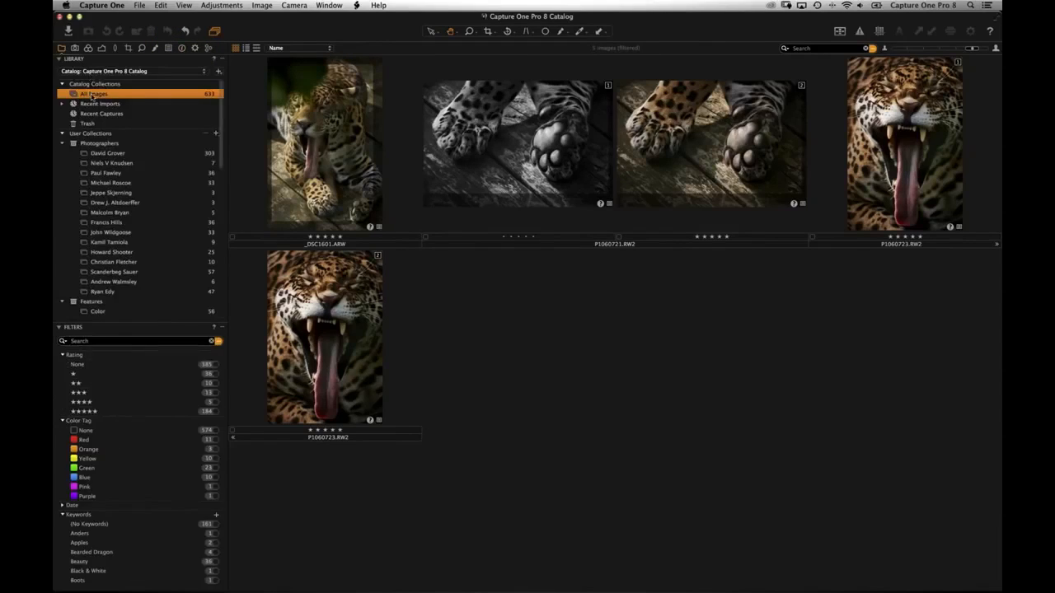
pyautogui.click(211, 341)
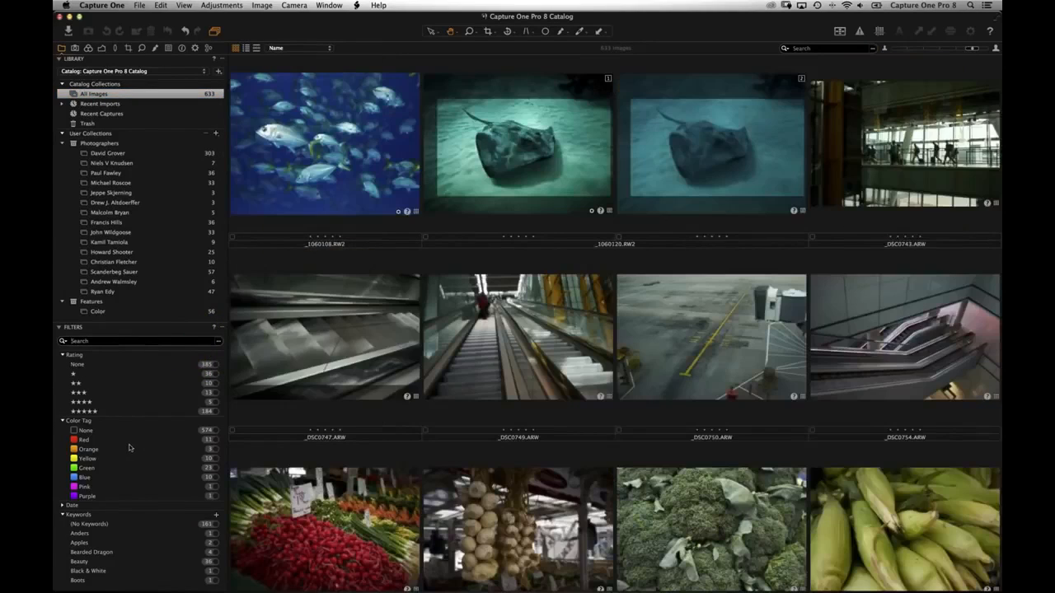
# - Filter to the 161 images with (No Keywords) and bring up the Metadata tool tab
pyautogui.scroll(-4, 119, 465)
pyautogui.click(73, 451)
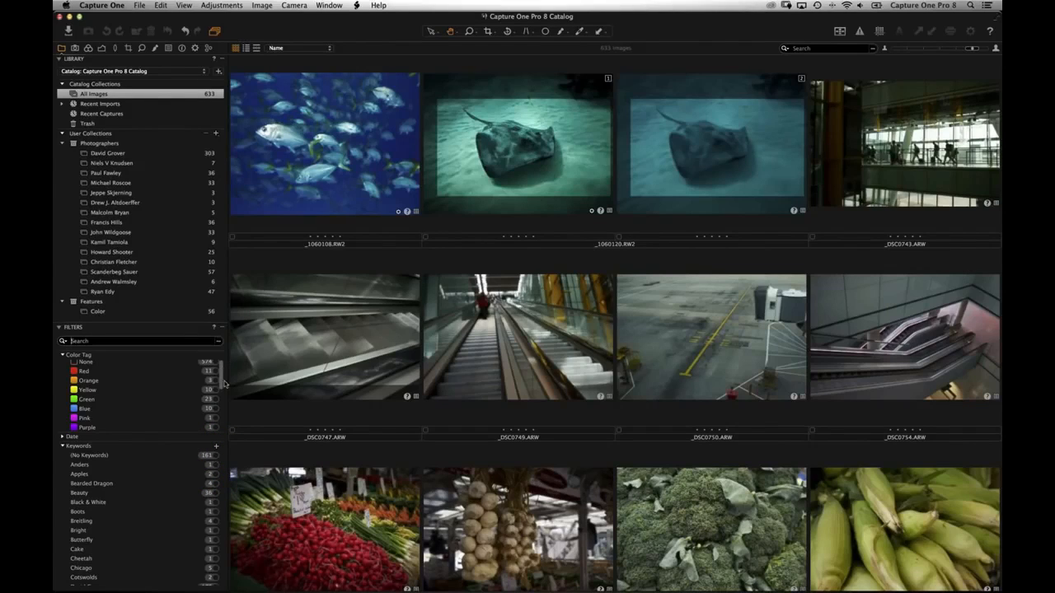
pyautogui.click(213, 454)
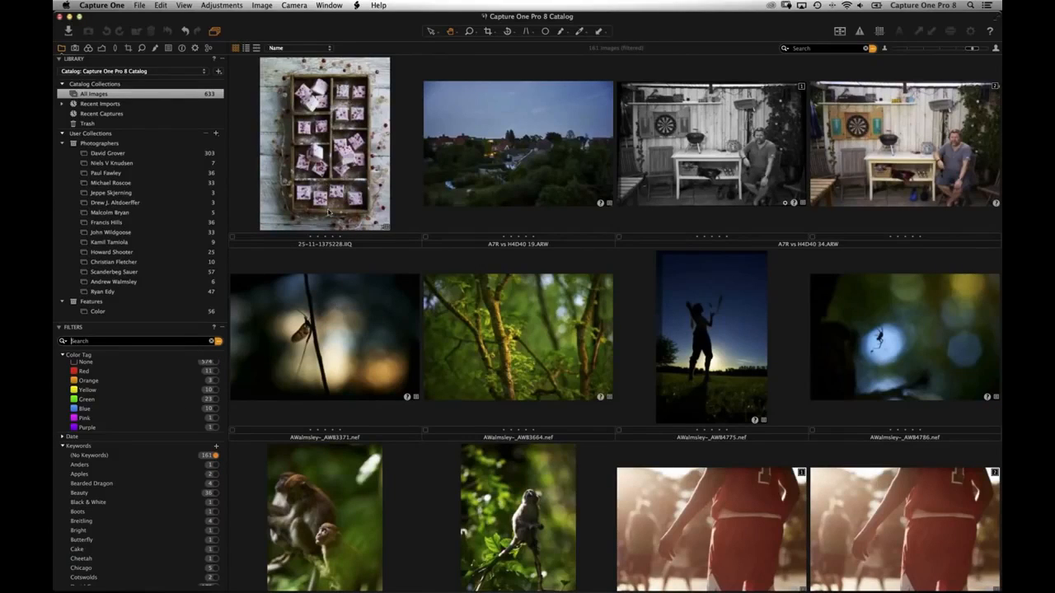
pyautogui.scroll(-10, 328, 213)
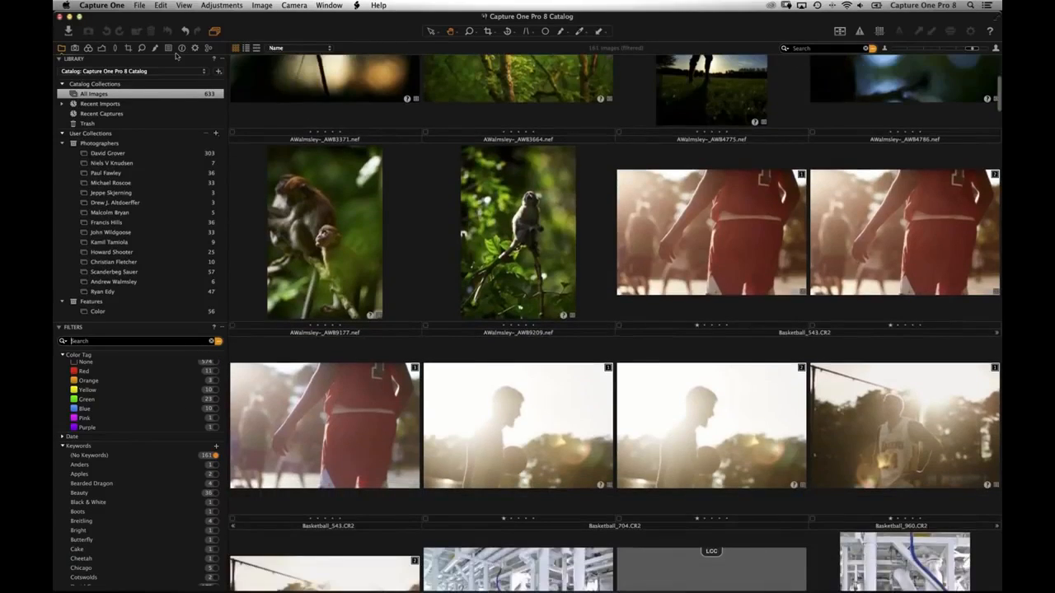
pyautogui.click(182, 47)
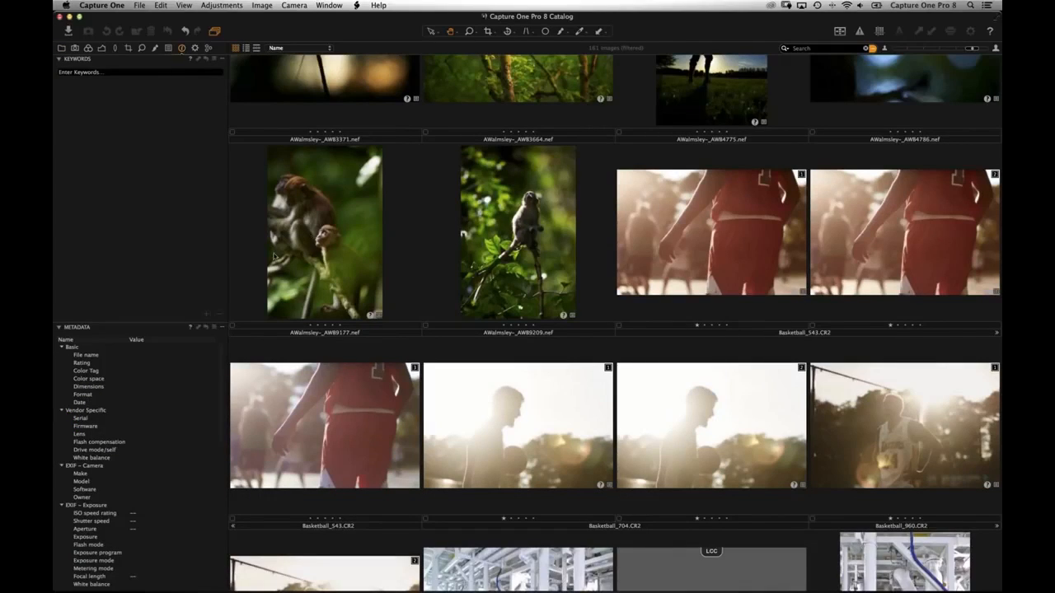
# - Keyword the monkey photo with Monkey, Jungle and Wildlife
pyautogui.click(276, 257)
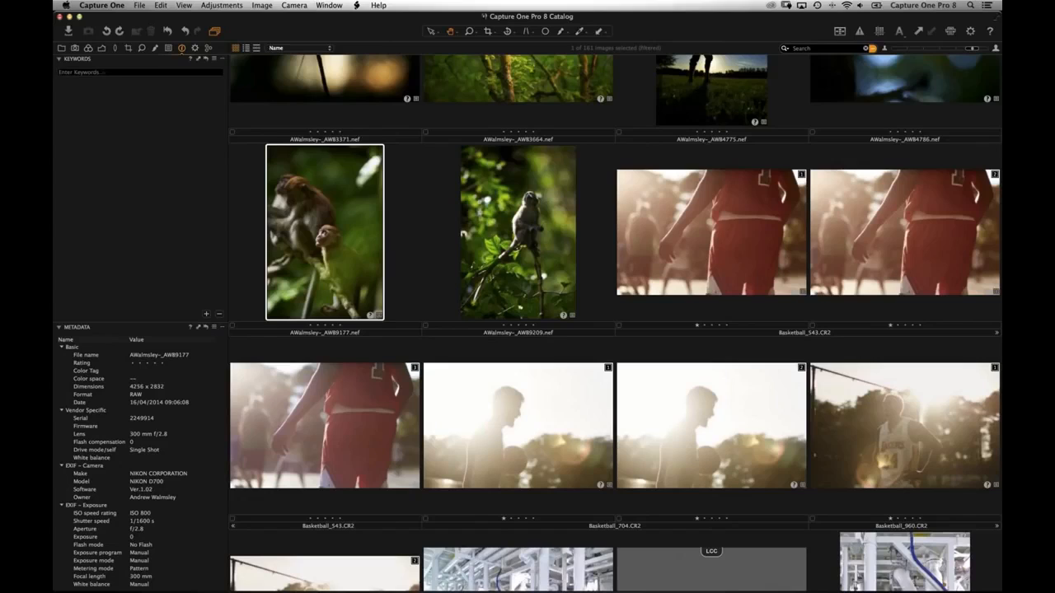
pyautogui.write('Monkey, Jungle, Wildlife')
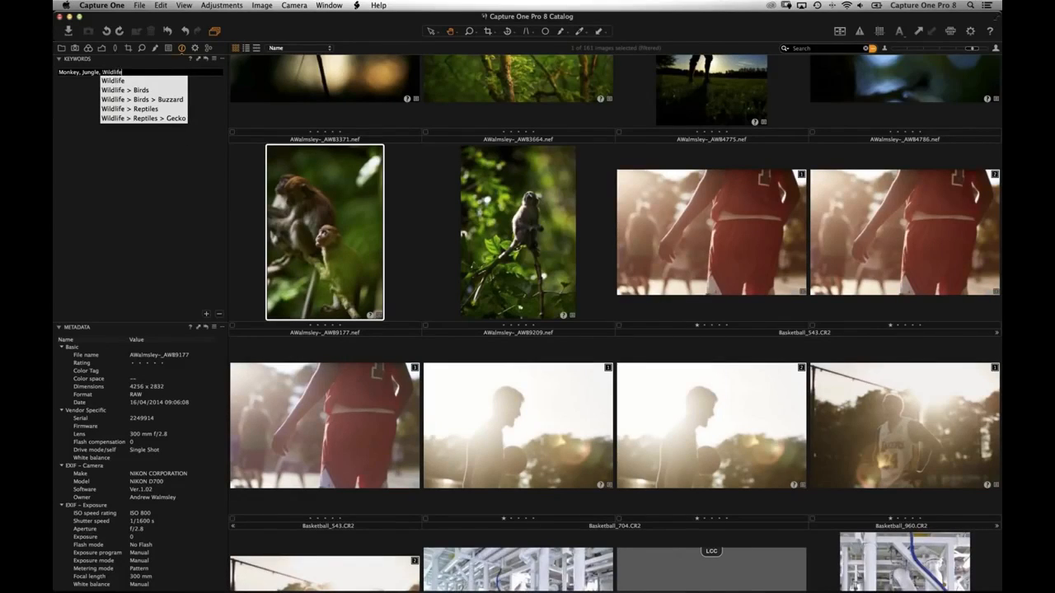
pyautogui.press('Return')
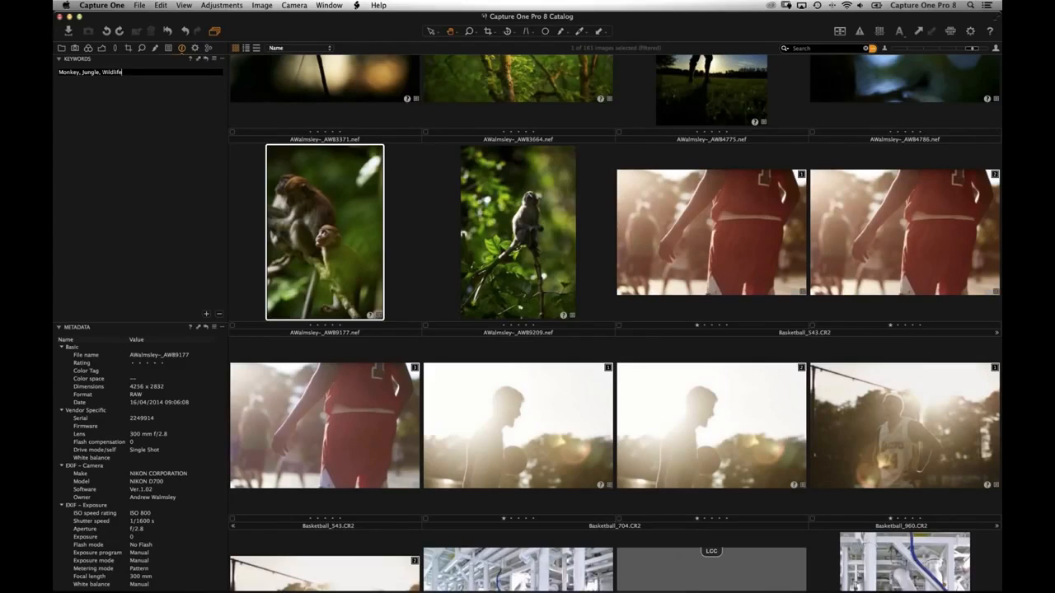
pyautogui.press('Return')
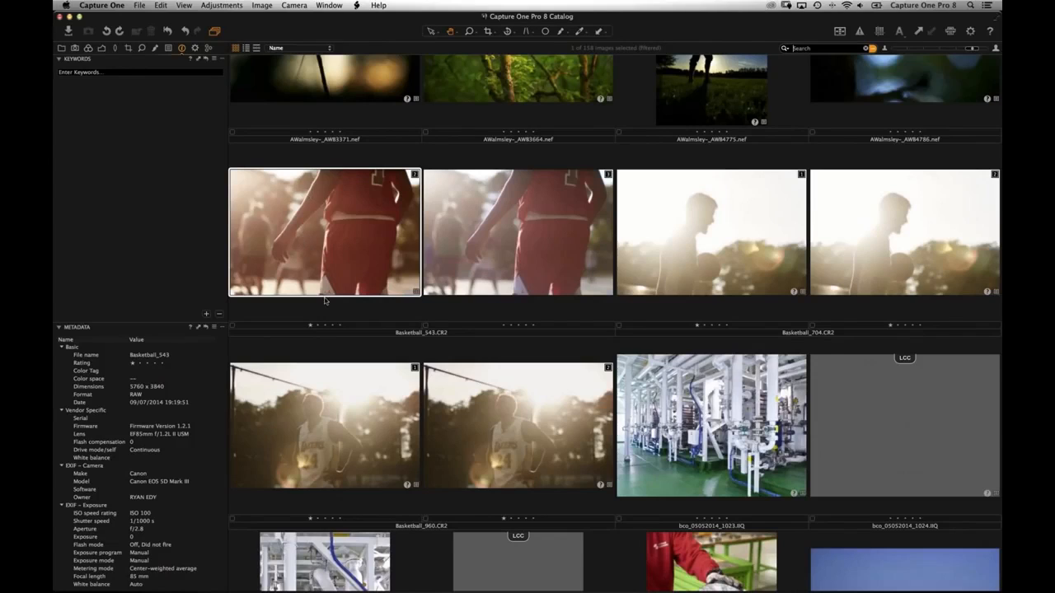
# - Keyword the insect photo Wildlife>Insects>Bug and return to the library tools
pyautogui.scroll(3, 323, 301)
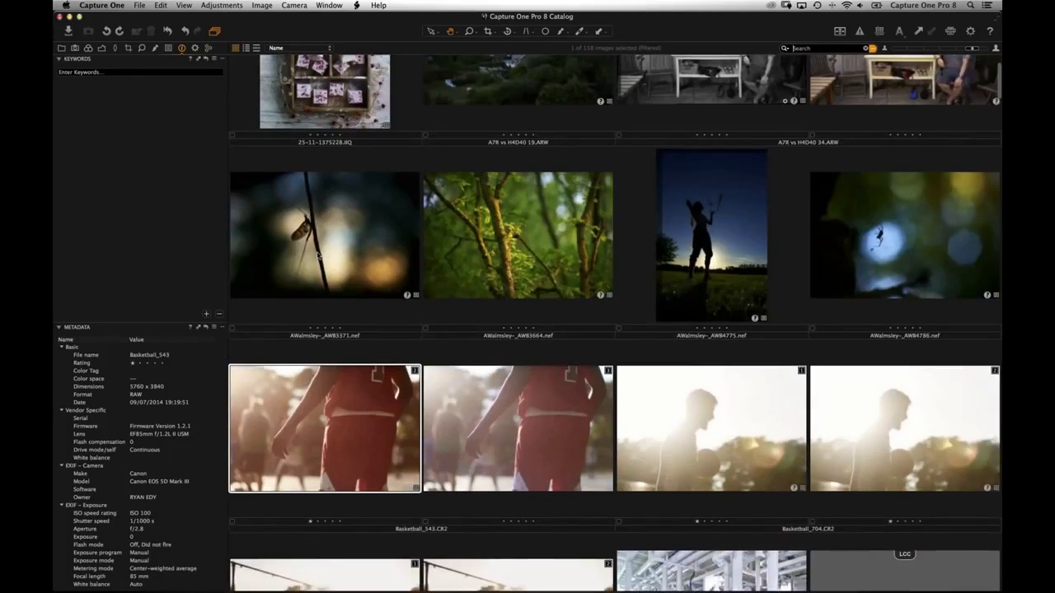
pyautogui.click(320, 258)
pyautogui.click(148, 72)
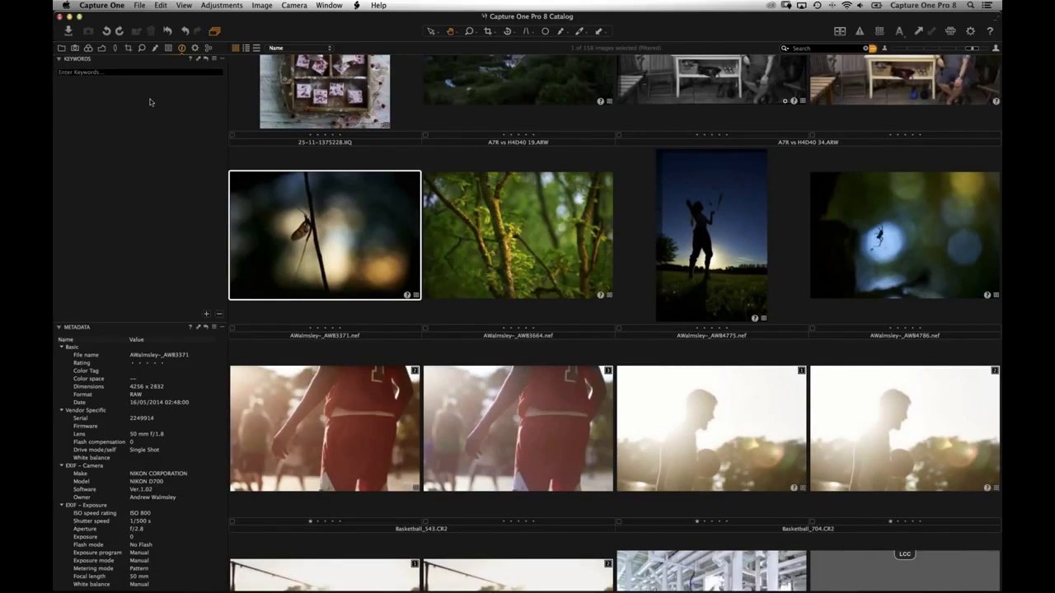
pyautogui.write('Wildlife>')
pyautogui.write('ts')
pyautogui.press('Return')
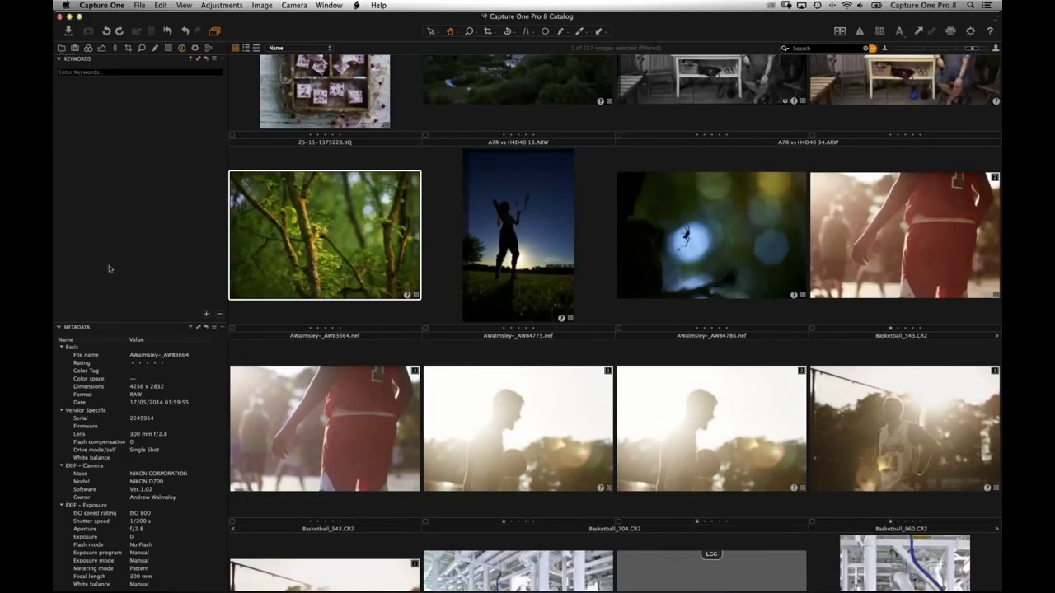
pyautogui.press('super+alt+l')
pyautogui.scroll(-20, 142, 480)
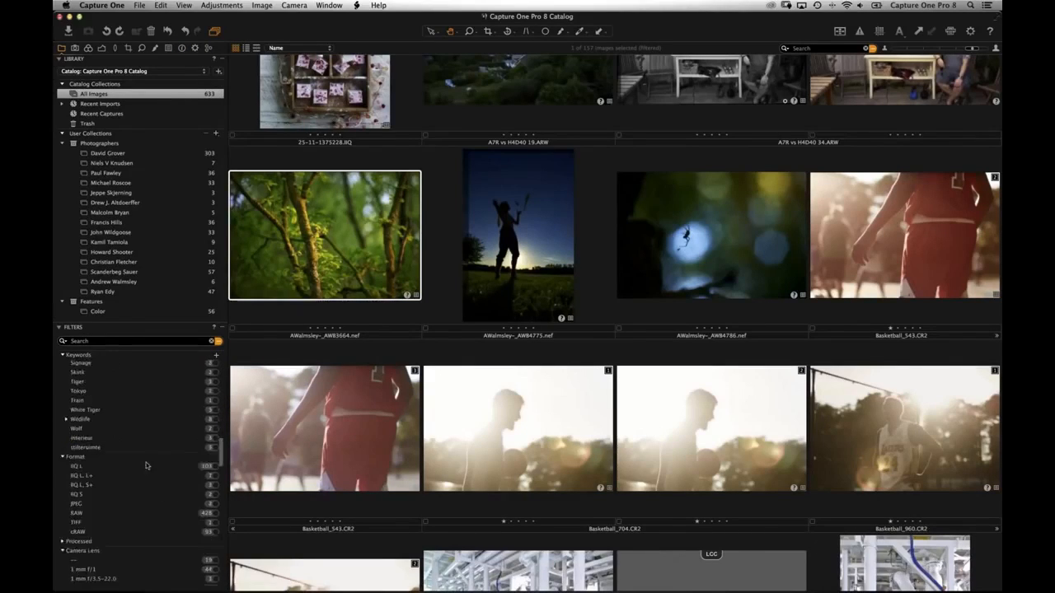
# - Clear filters and filter by Wildlife and its Birds, Buzzard, Bug and Gecko keywords
pyautogui.click(216, 341)
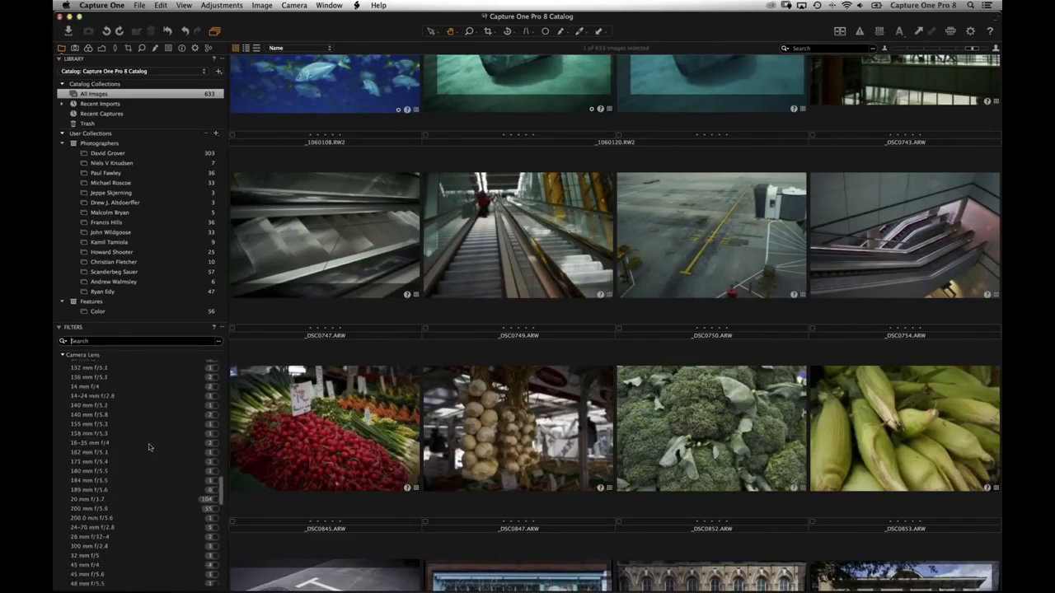
pyautogui.scroll(10, 142, 462)
pyautogui.scroll(-5, 124, 412)
pyautogui.click(66, 406)
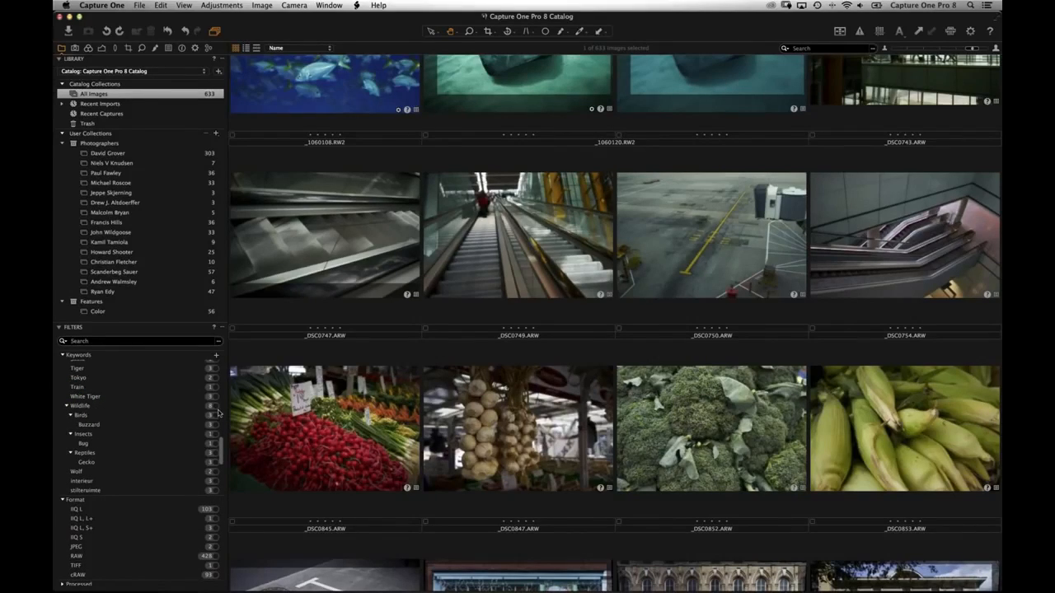
pyautogui.click(214, 407)
pyautogui.click(216, 415)
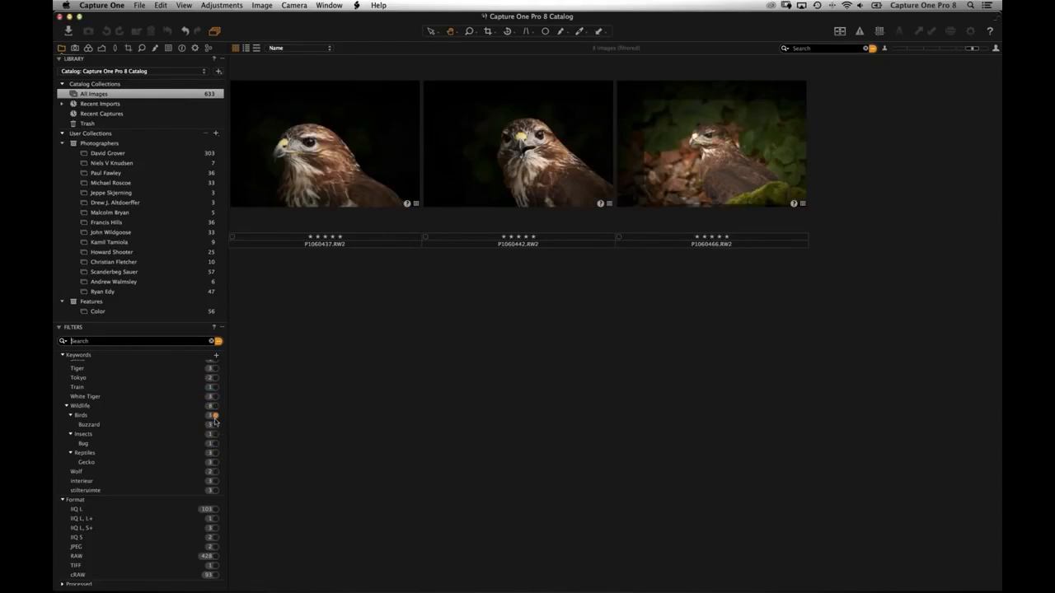
pyautogui.click(215, 424)
pyautogui.click(213, 444)
pyautogui.click(214, 462)
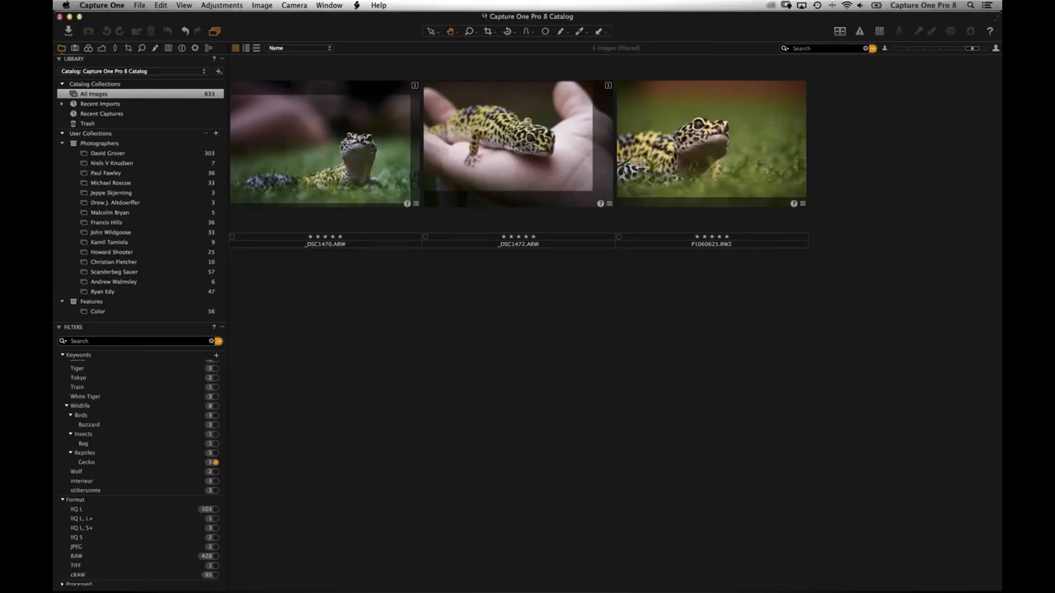
# - Reset the filters and show the photographer's user collection of nine mountain images
pyautogui.scroll(10, 172, 452)
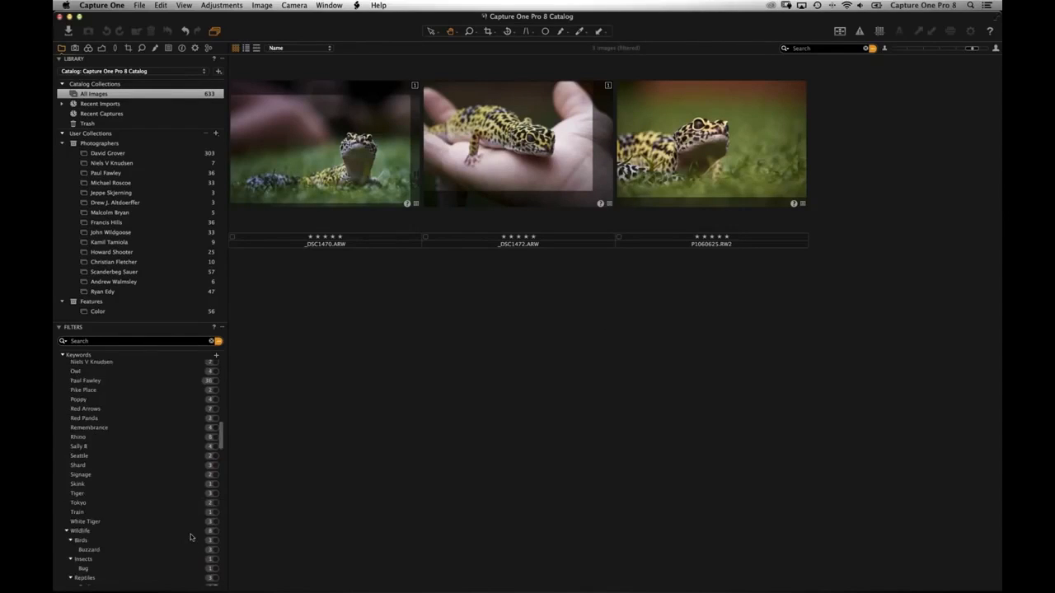
pyautogui.scroll(10, 155, 491)
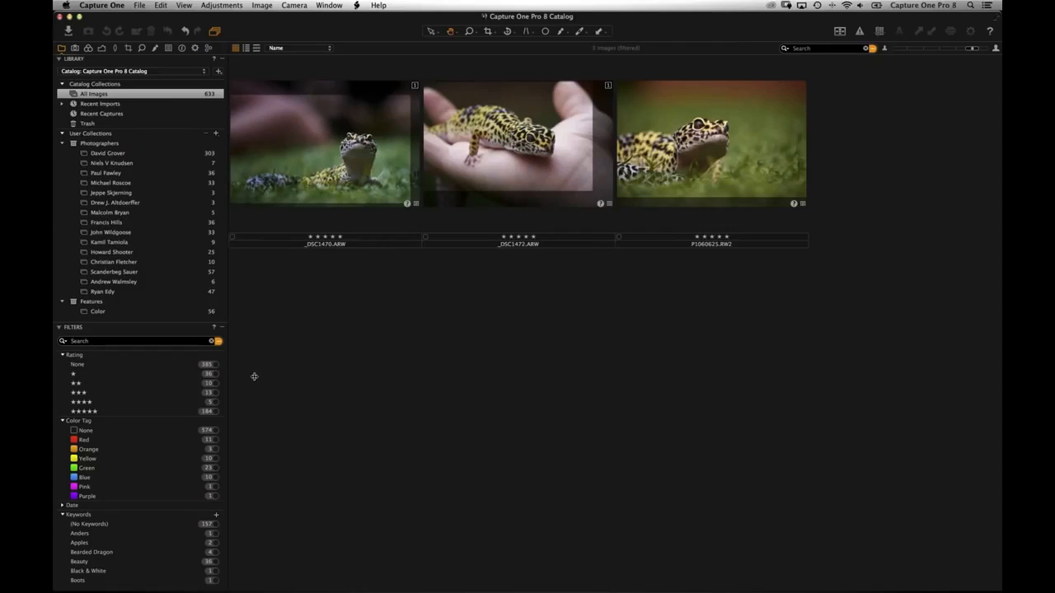
pyautogui.click(216, 341)
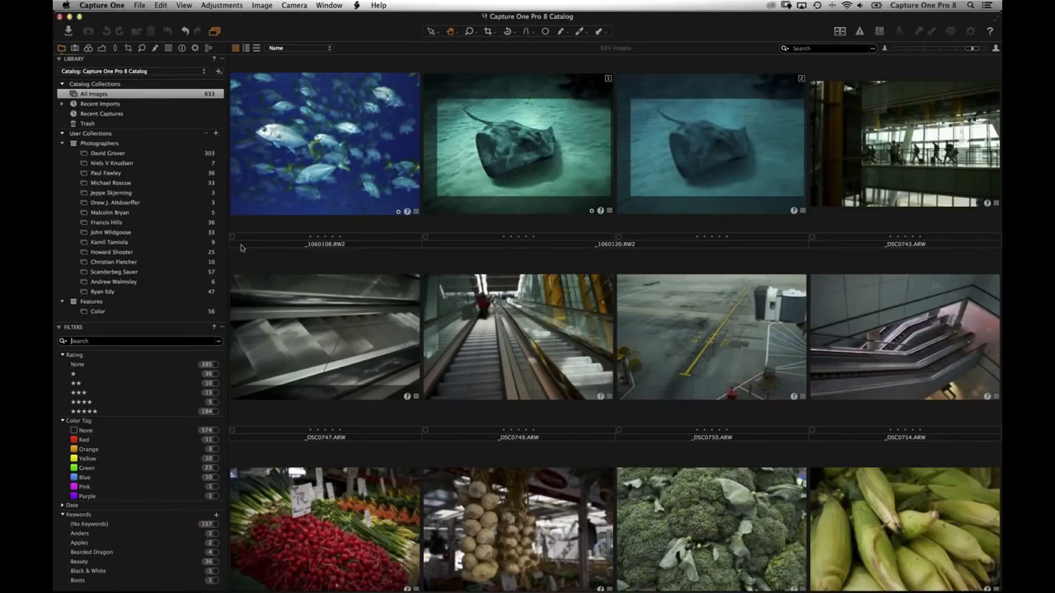
pyautogui.click(116, 243)
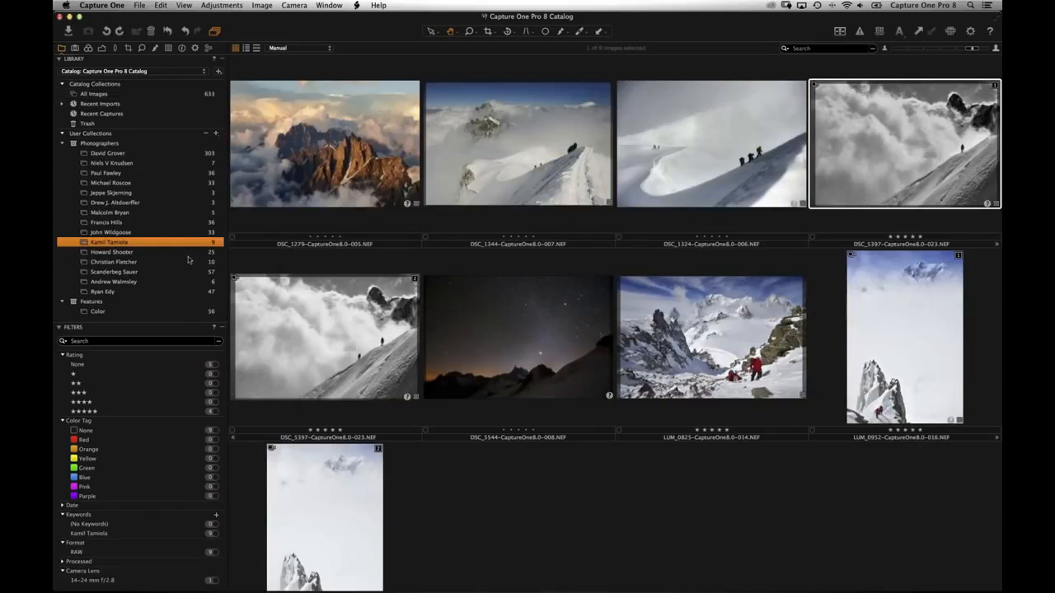
# - Export the photographer's album as a catalog named after them, with Include originals toggled off again
pyautogui.rightClick(109, 244)
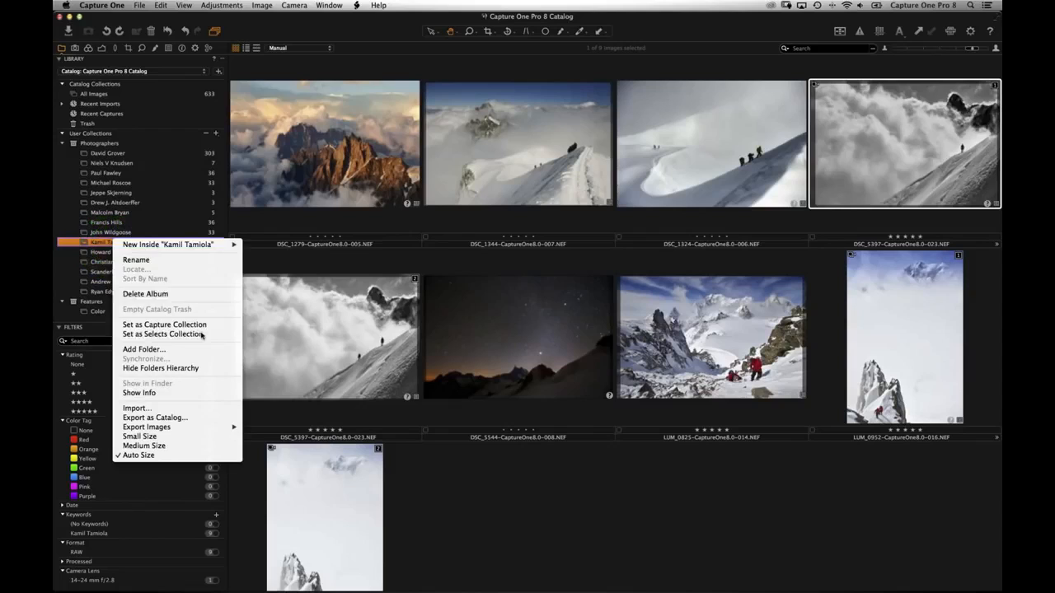
pyautogui.click(191, 419)
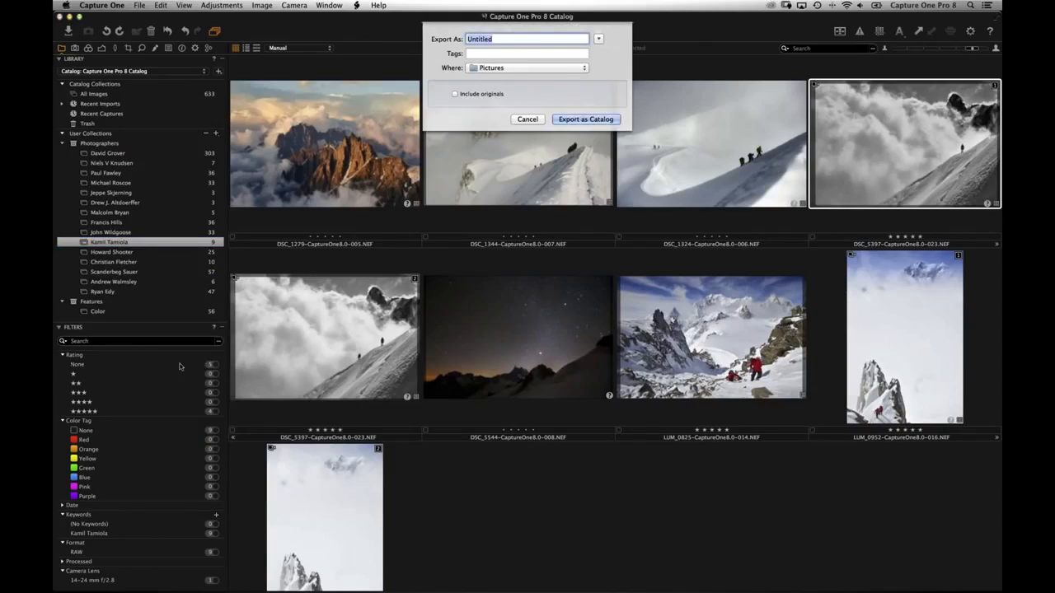
pyautogui.click(454, 95)
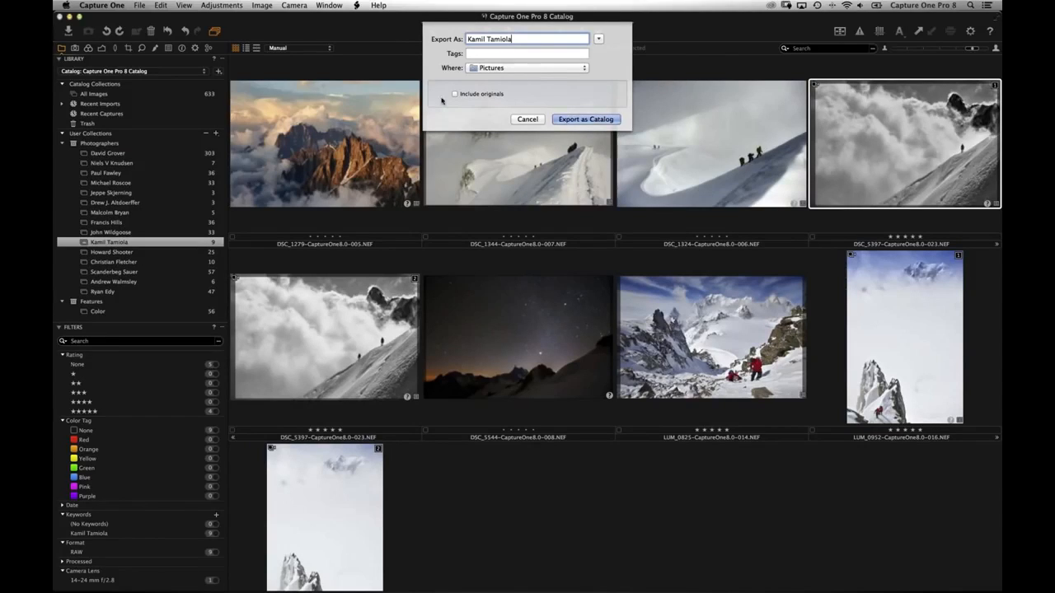
pyautogui.click(454, 95)
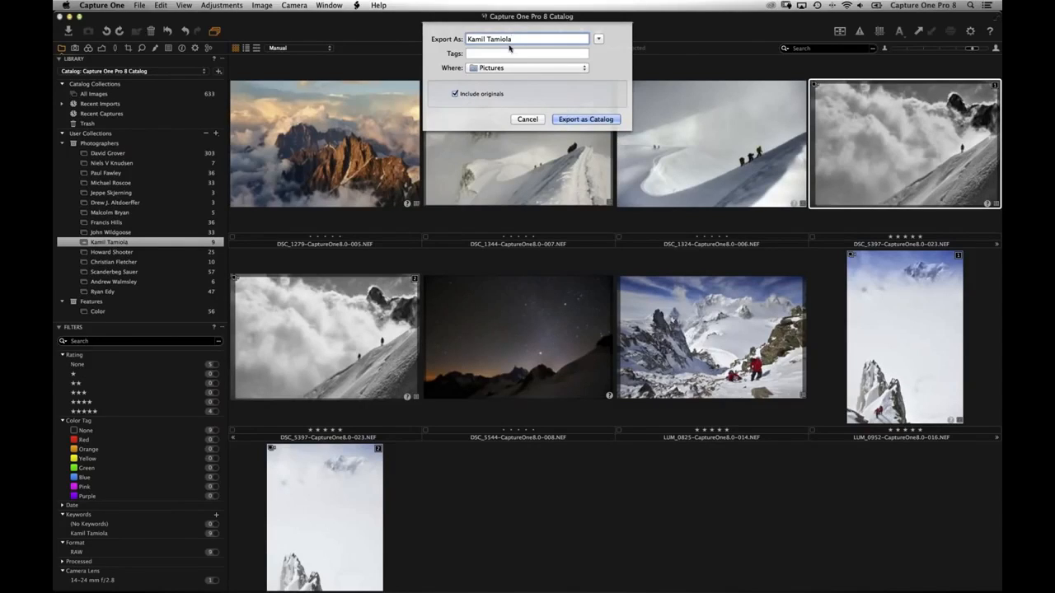
pyautogui.click(593, 122)
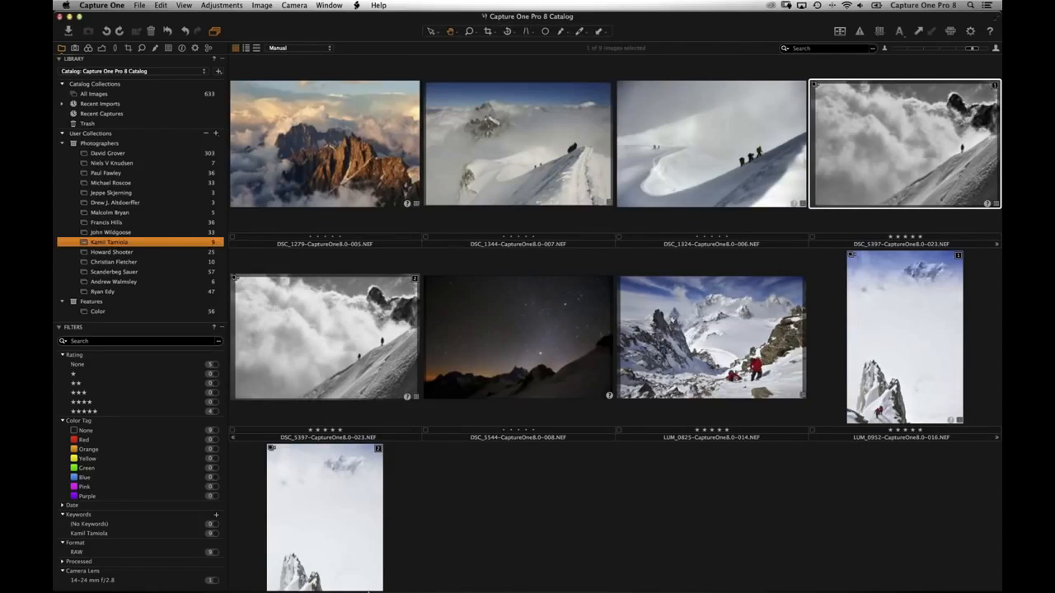
# - Export anyway past the missing raws, confirm completion, and check the 55 KB catalog in Pictures
pyautogui.moveTo(384, 571)
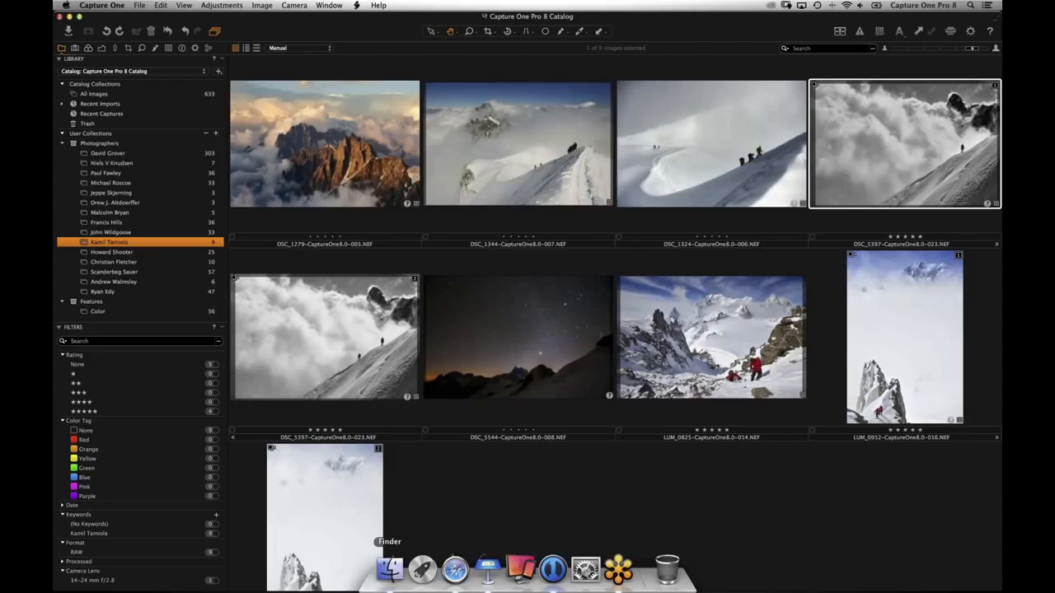
pyautogui.click(387, 568)
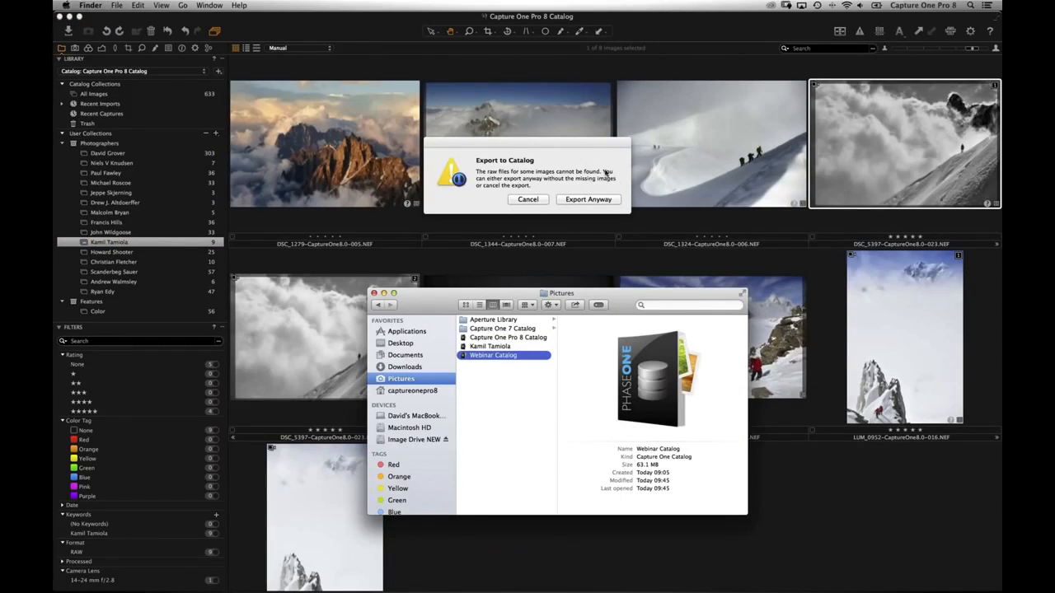
pyautogui.click(595, 199)
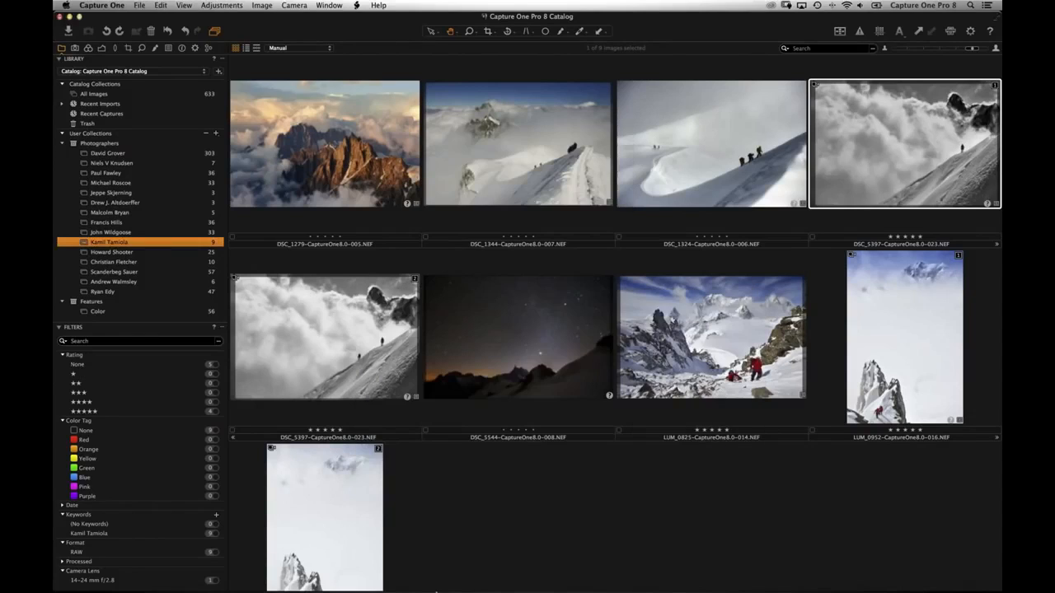
pyautogui.moveTo(402, 588)
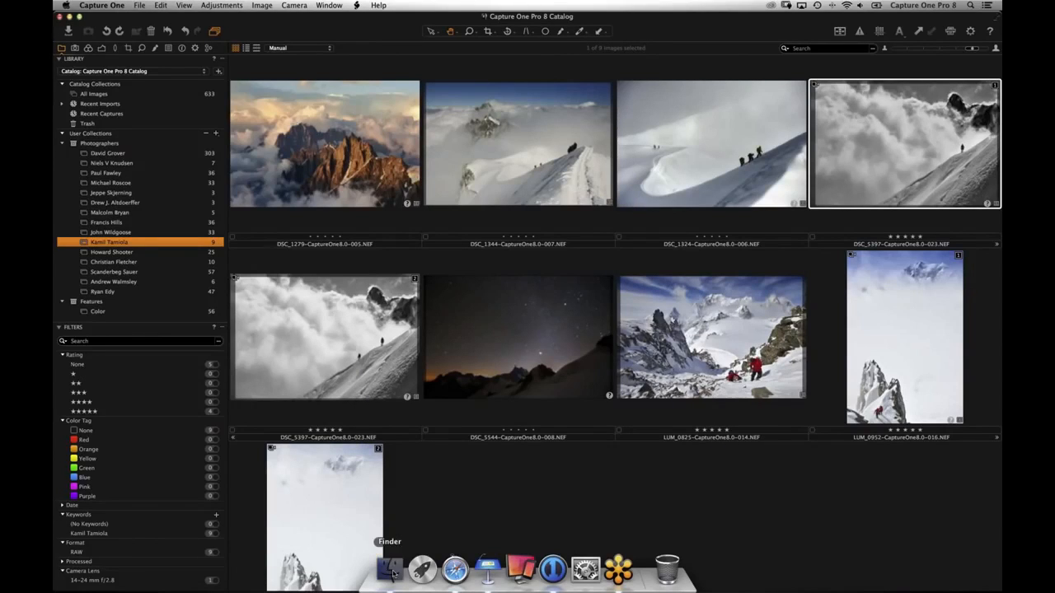
pyautogui.click(599, 198)
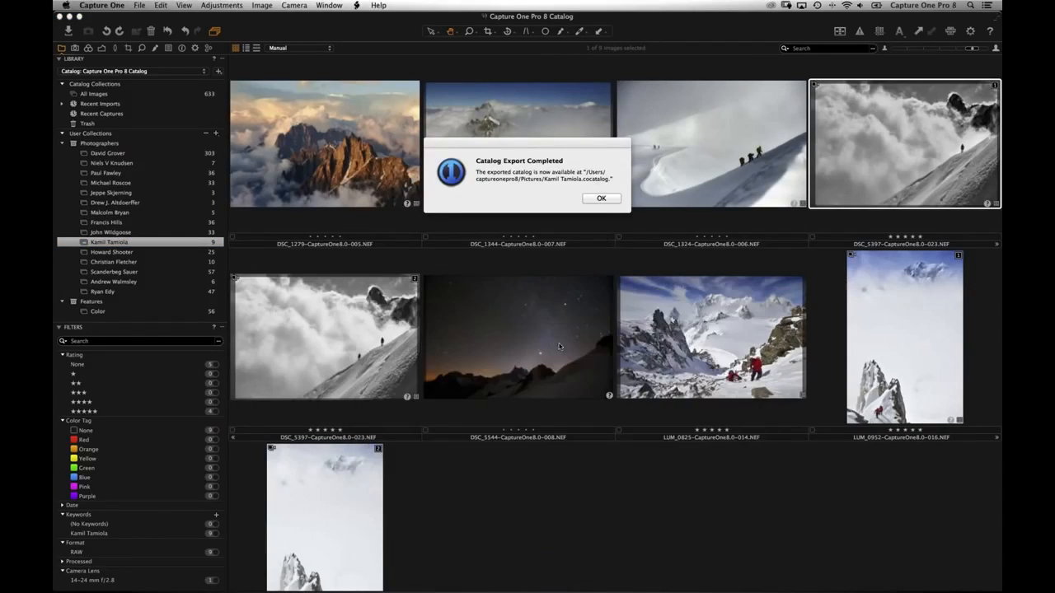
pyautogui.click(396, 574)
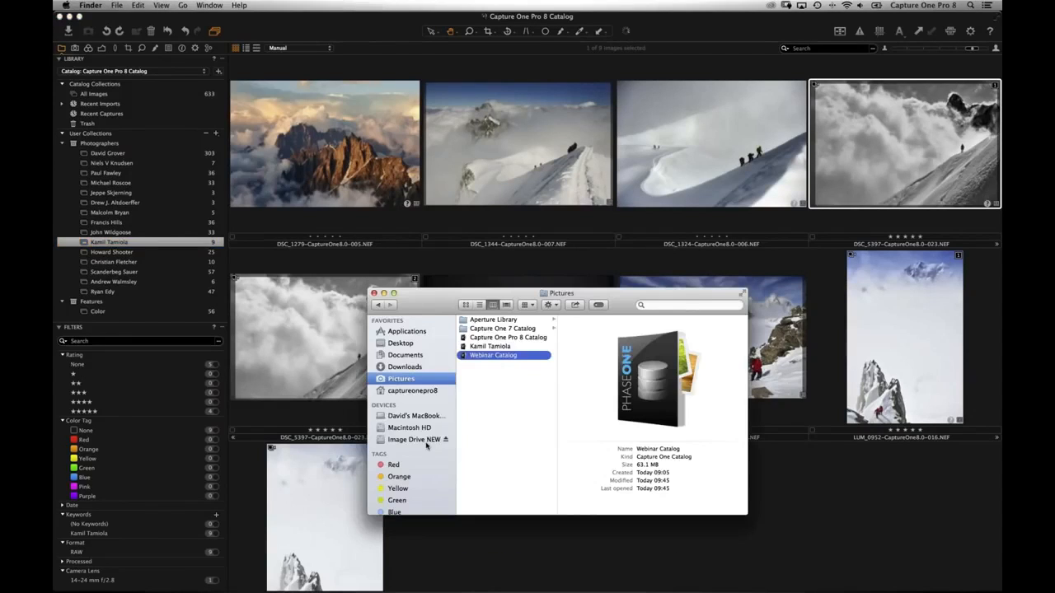
pyautogui.click(491, 347)
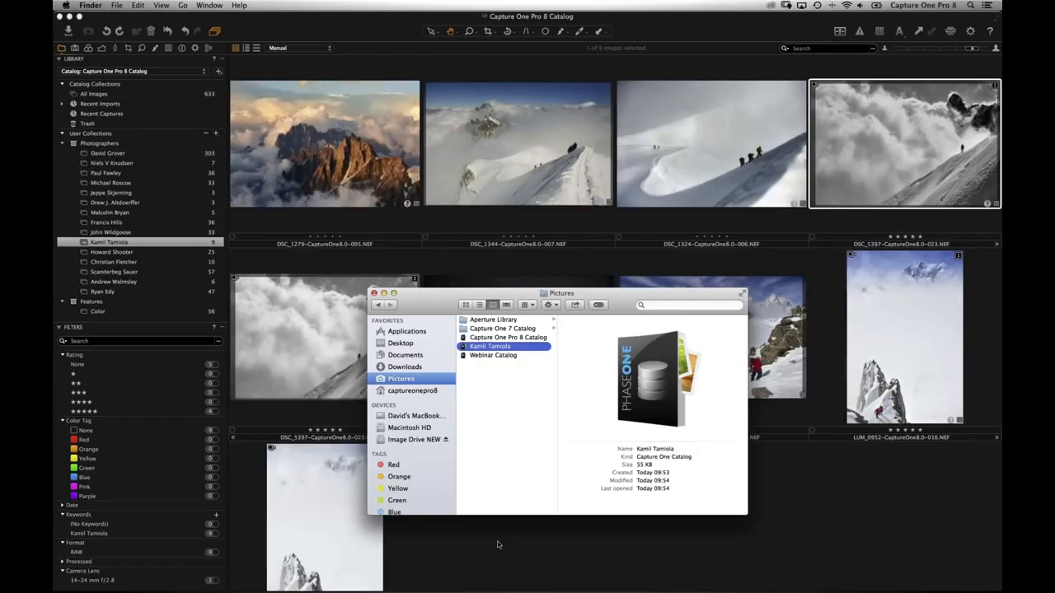
pyautogui.click(497, 544)
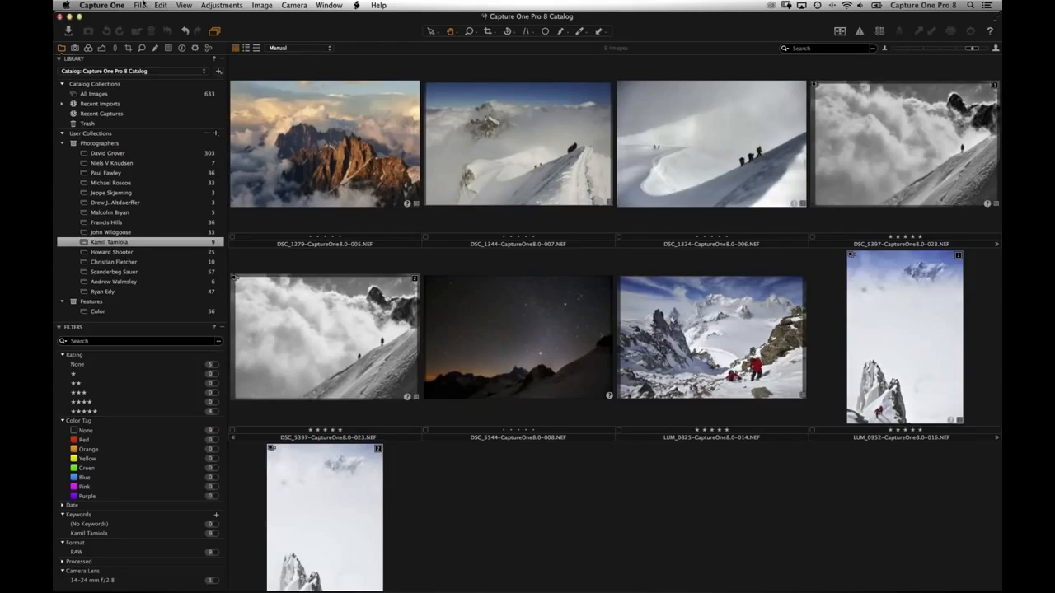
# - Start Import Catalog > Capture One Catalog, then cancel the file picker
pyautogui.click(141, 4)
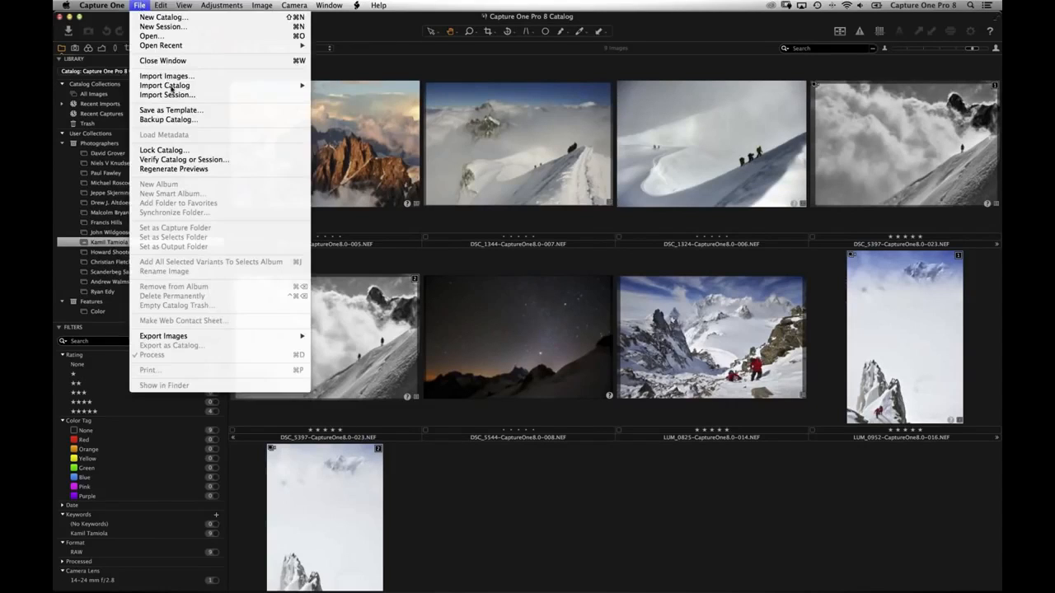
pyautogui.moveTo(180, 86)
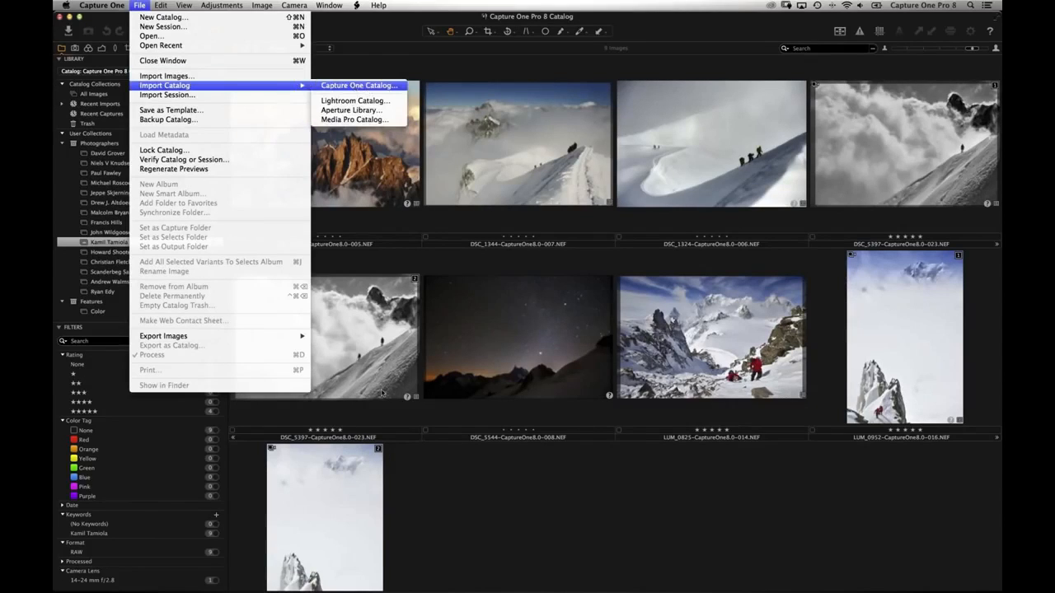
pyautogui.click(362, 88)
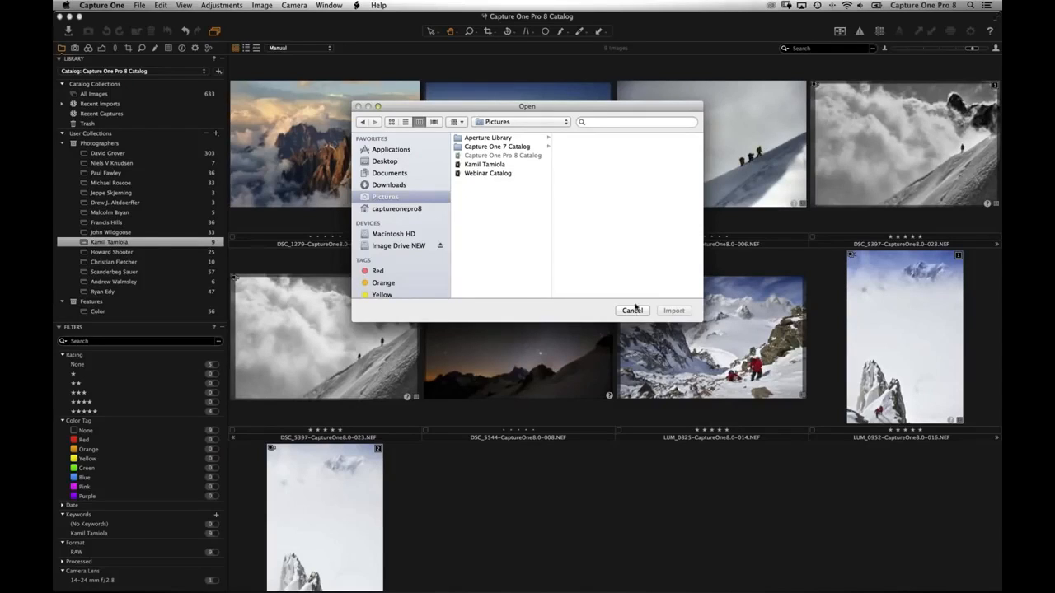
pyautogui.press('Escape')
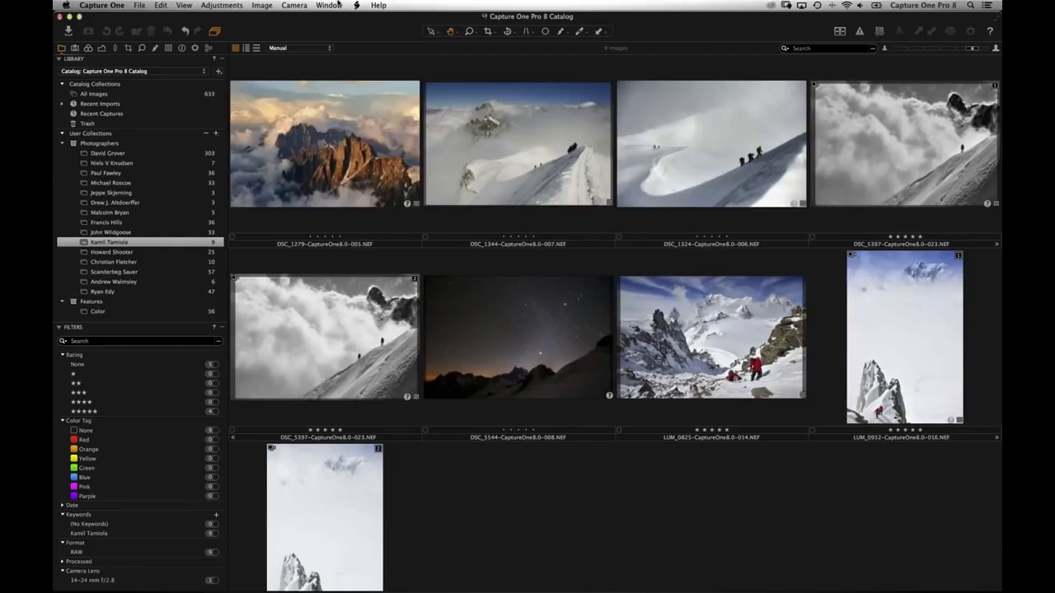
pyautogui.click(329, 5)
pyautogui.click(329, 5)
# - Import the Webinar Catalog, keeping all variants for every conflicting image
pyautogui.click(139, 5)
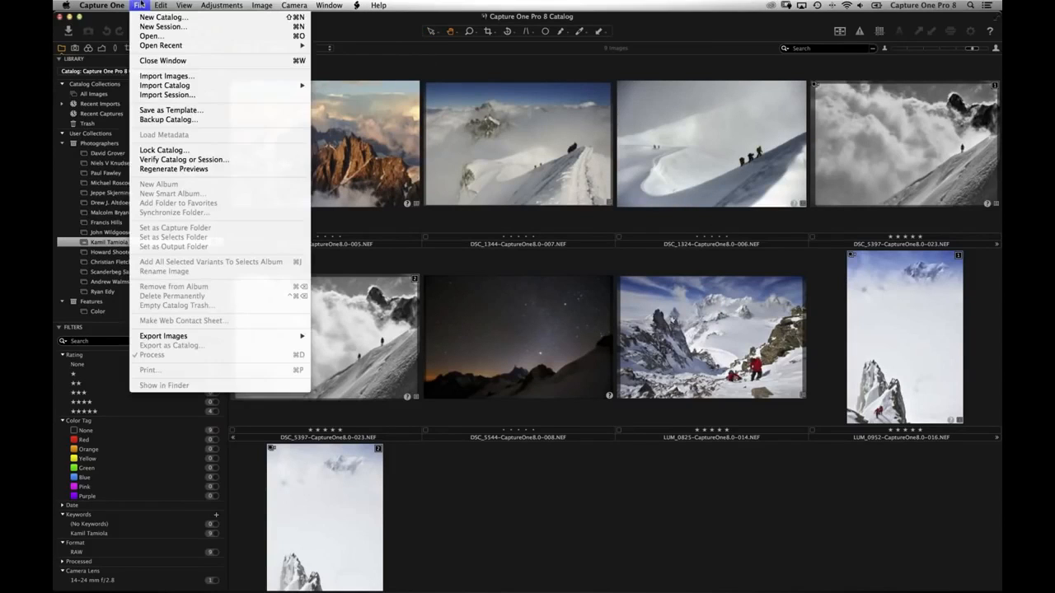
pyautogui.moveTo(305, 86)
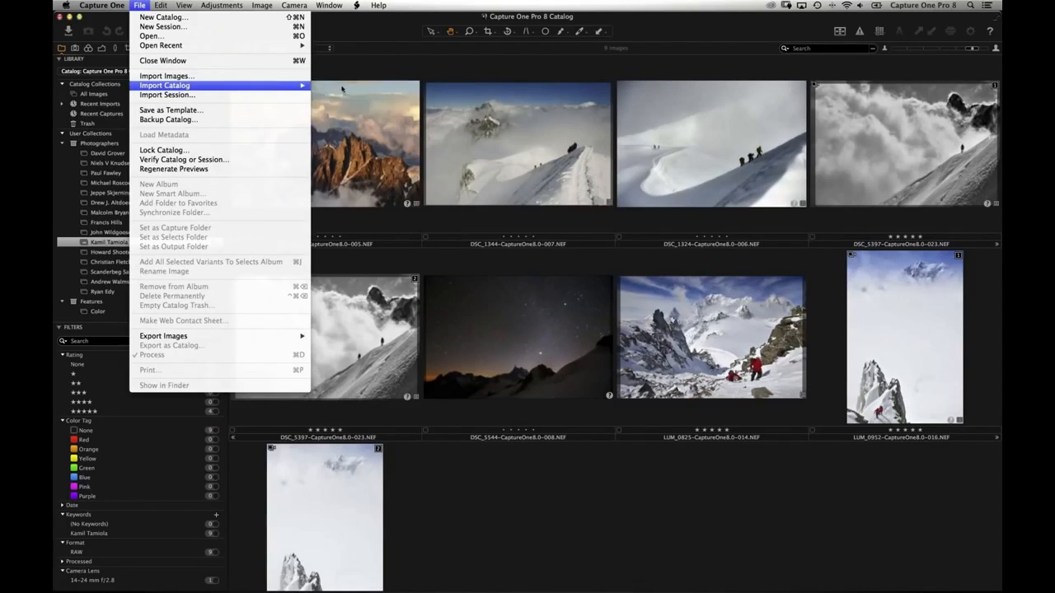
pyautogui.click(347, 85)
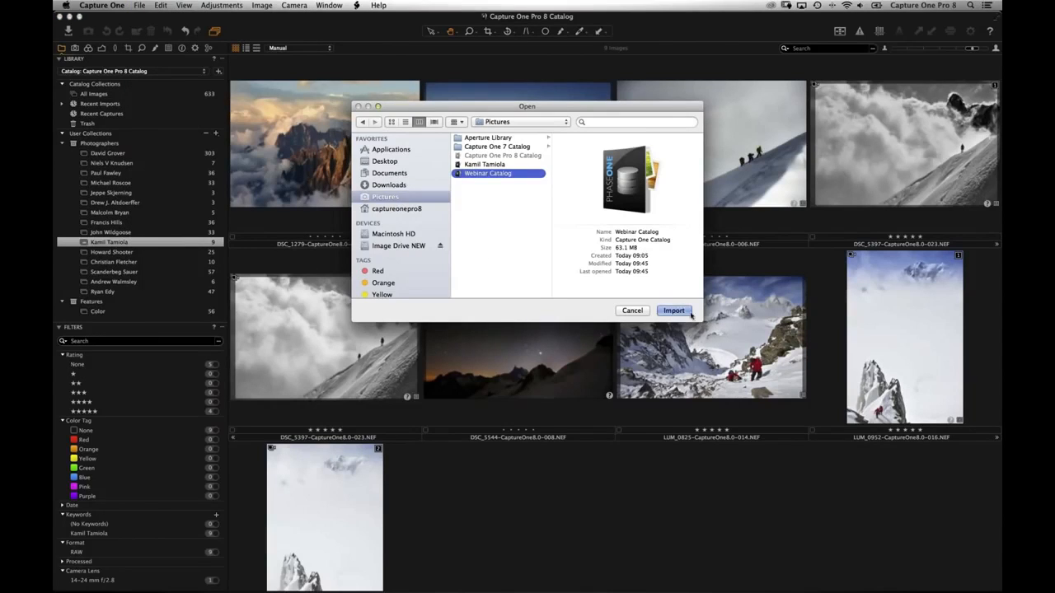
pyautogui.click(674, 310)
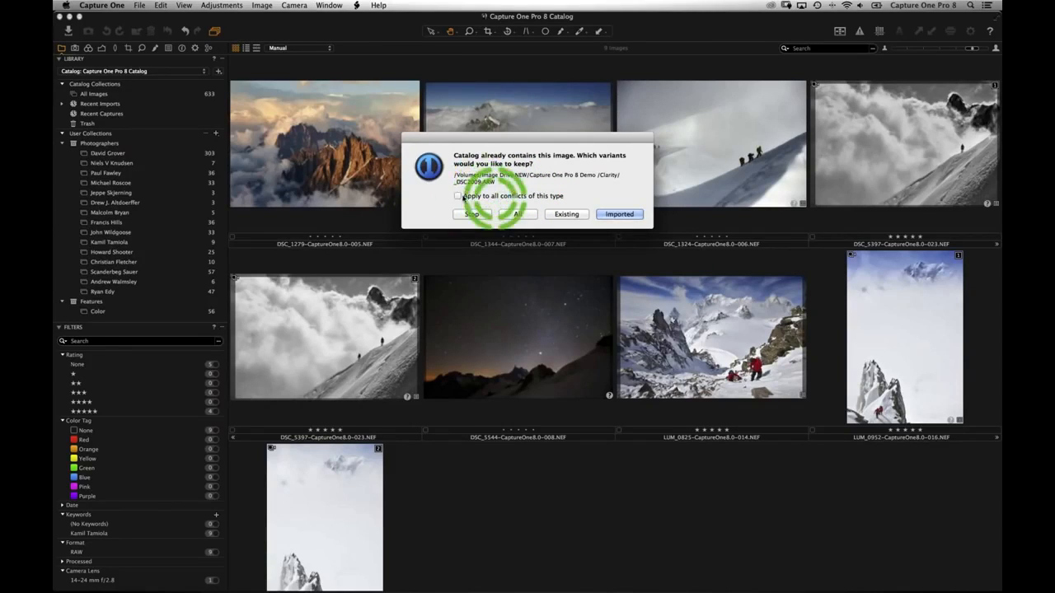
pyautogui.click(459, 196)
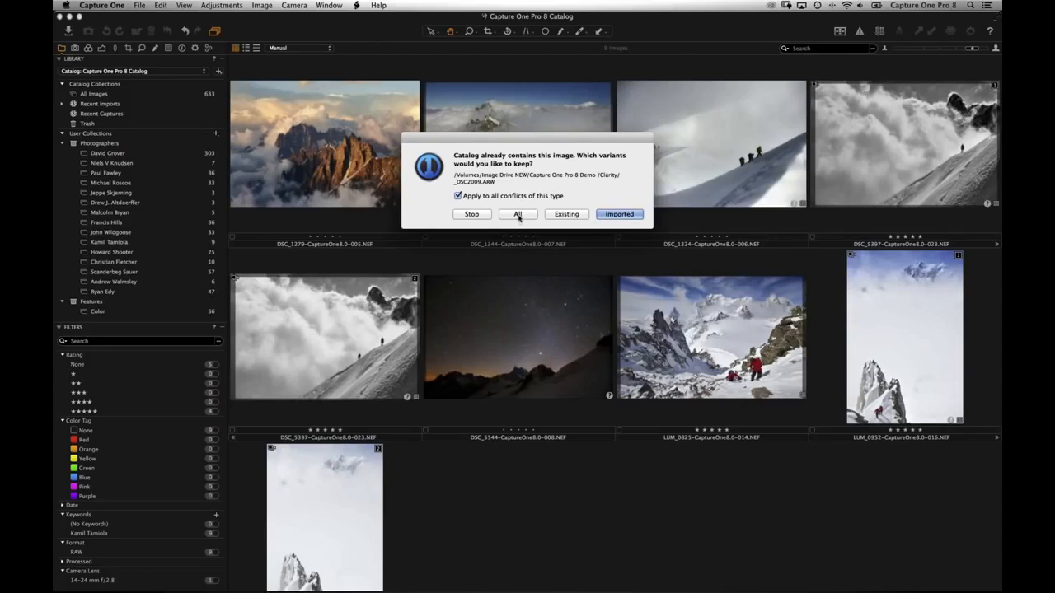
pyautogui.click(564, 216)
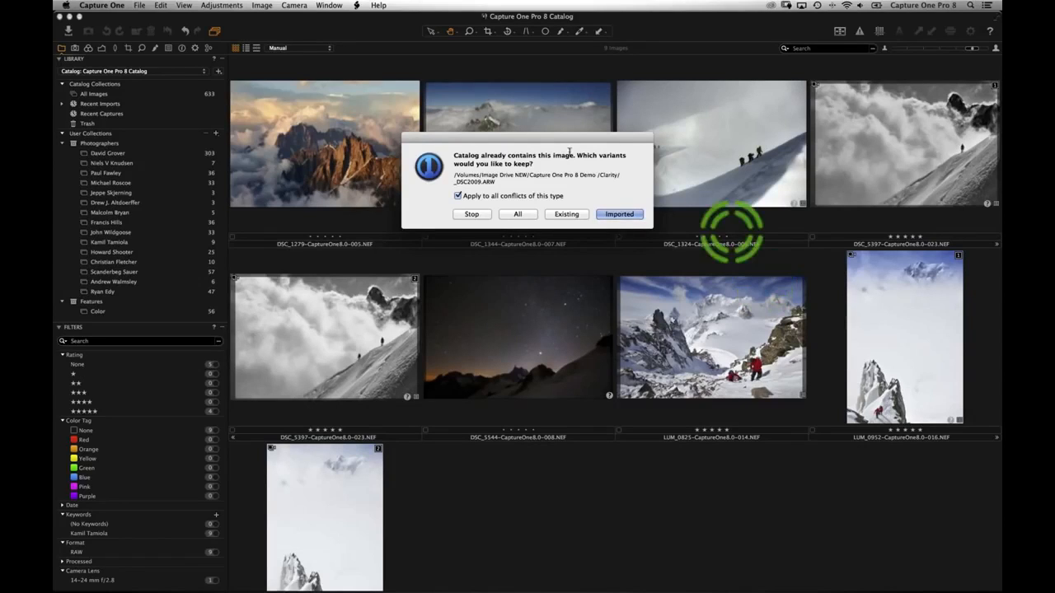
pyautogui.click(519, 215)
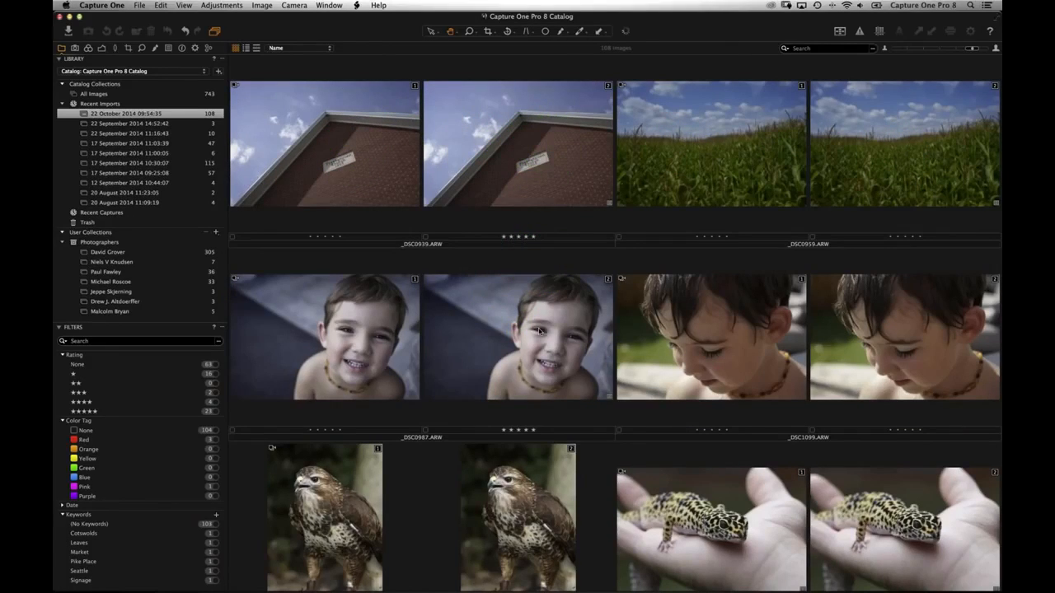
# - Create a blank catalog named Aperture in Pictures, opened in a new window
pyautogui.scroll(-6, 521, 203)
pyautogui.scroll(-8, 521, 202)
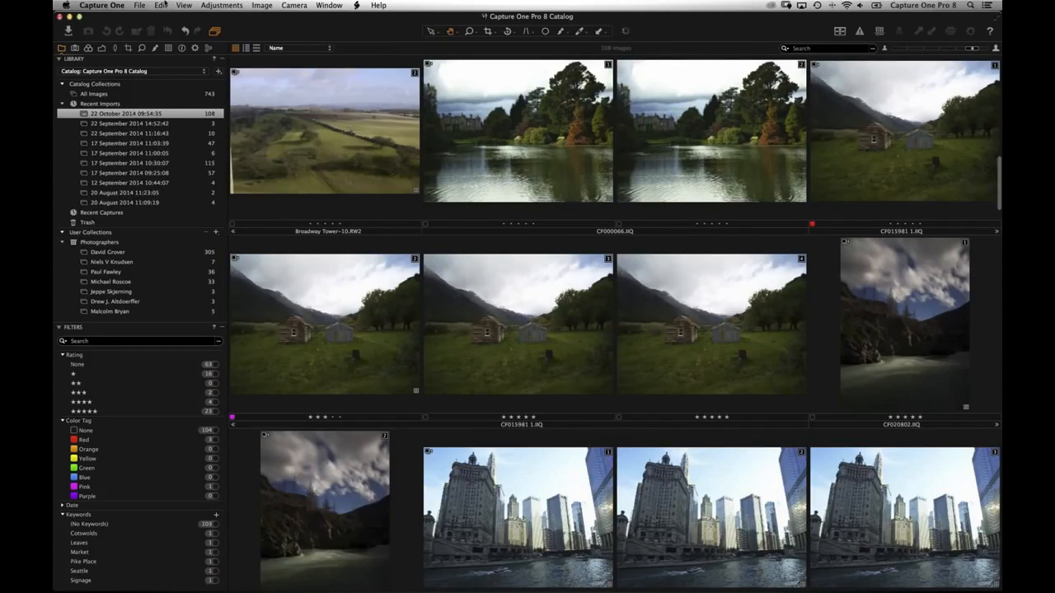
pyautogui.click(138, 5)
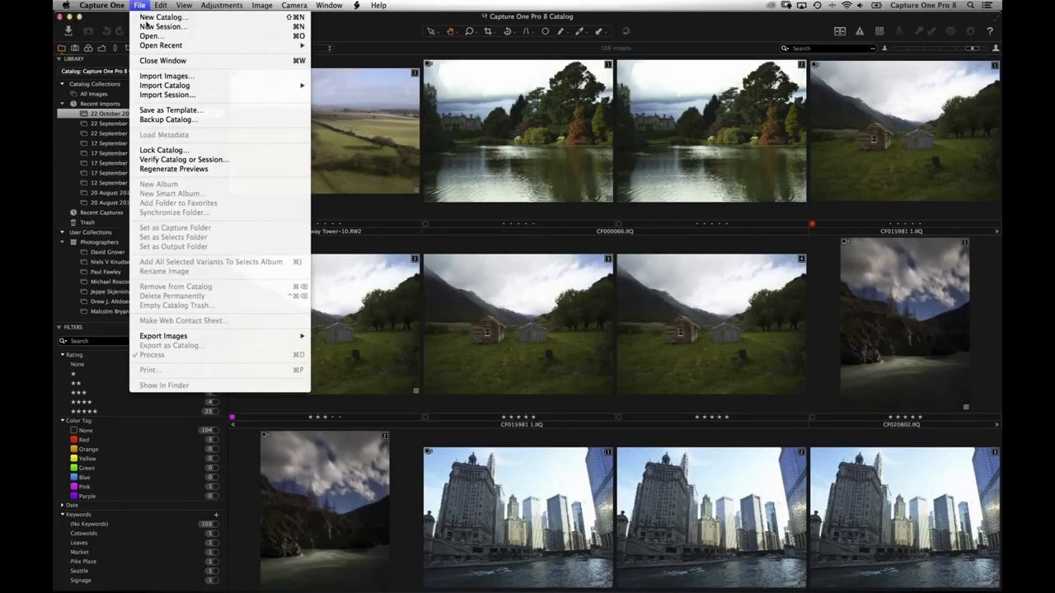
pyautogui.click(151, 22)
pyautogui.write('Aperture')
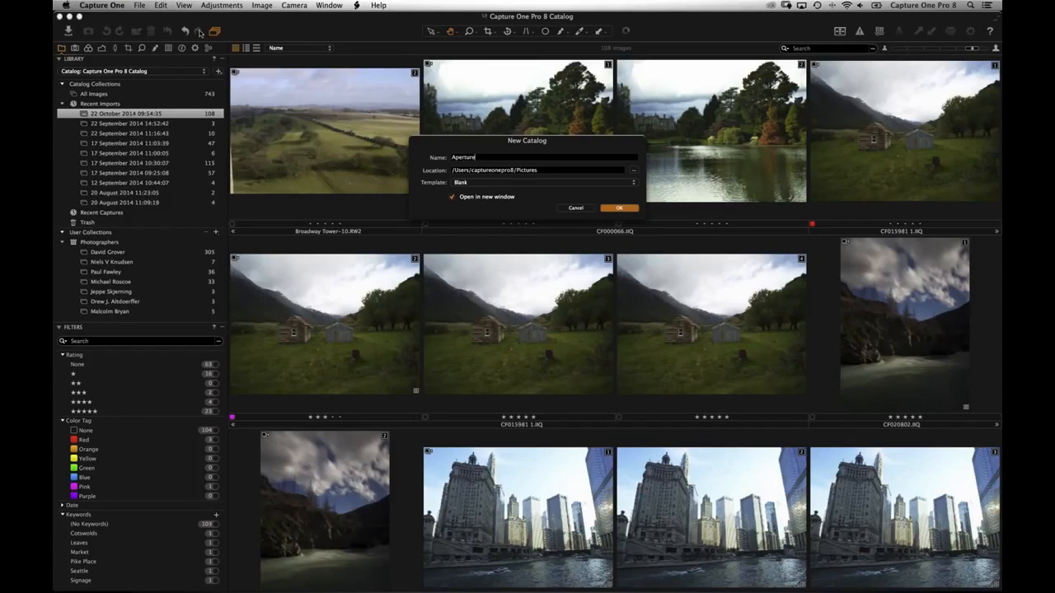
pyautogui.press('Return')
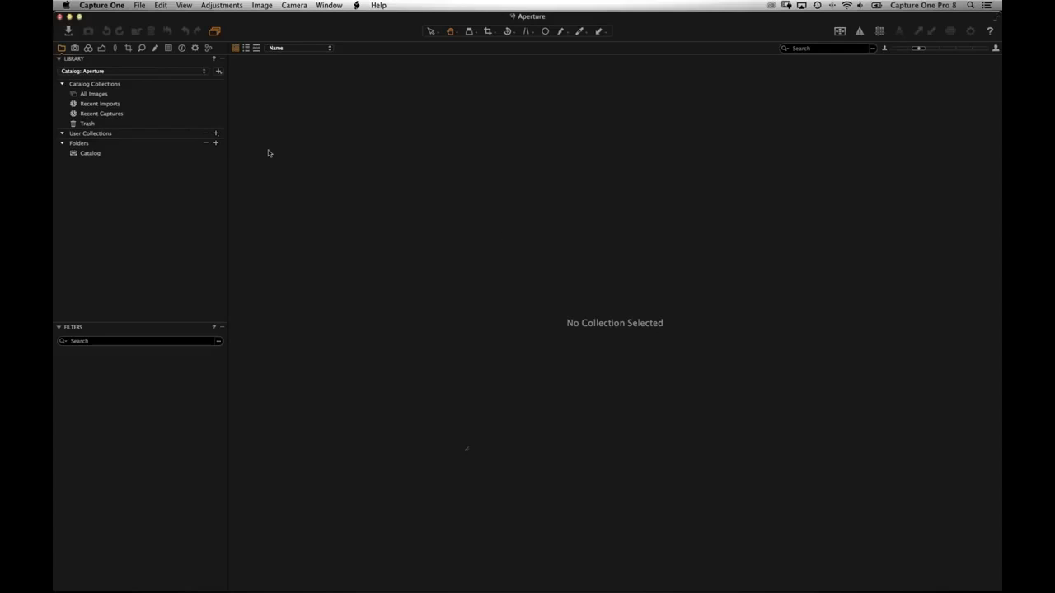
# - Import the Aperture Library file from Pictures, skipping all offline files
pyautogui.click(139, 6)
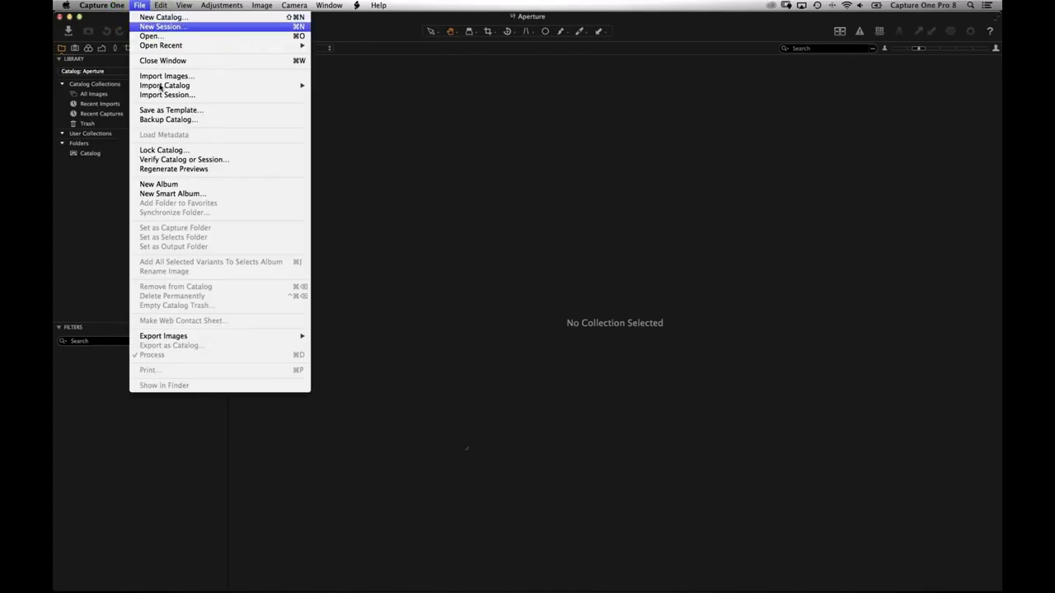
pyautogui.moveTo(219, 86)
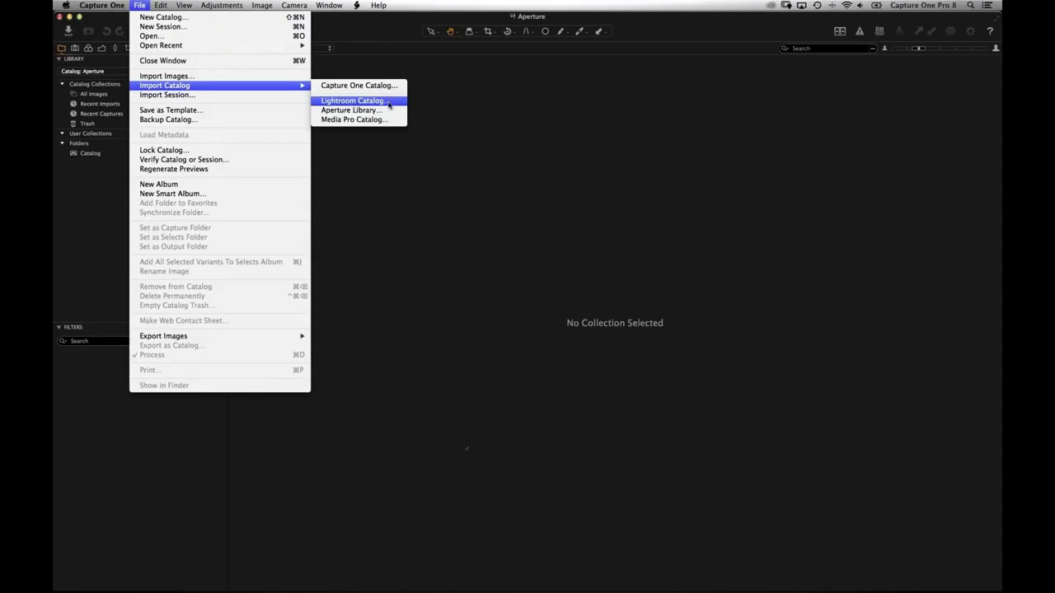
pyautogui.click(339, 112)
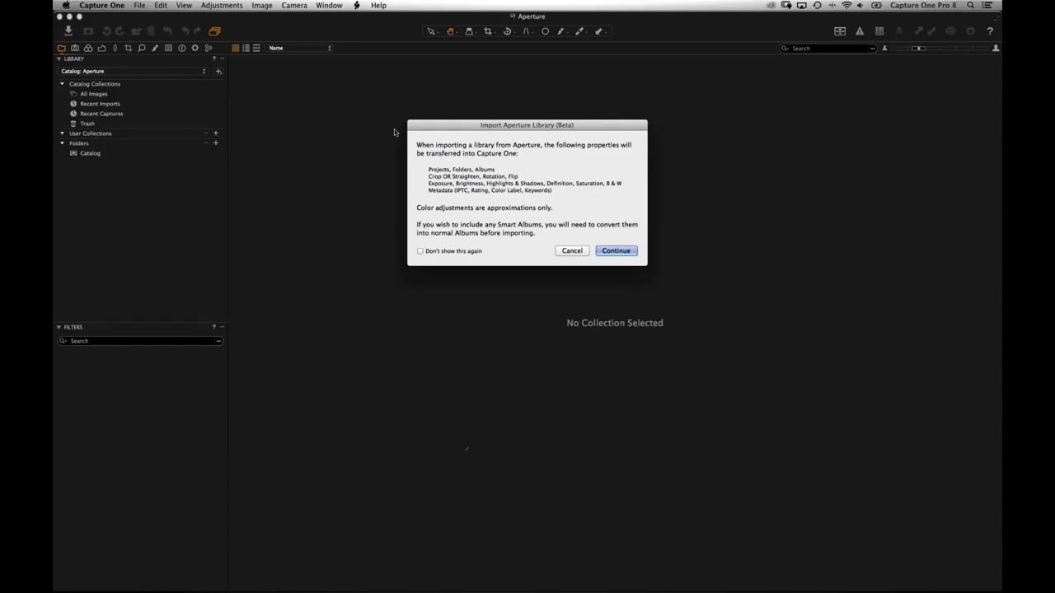
pyautogui.click(622, 251)
pyautogui.press('Down')
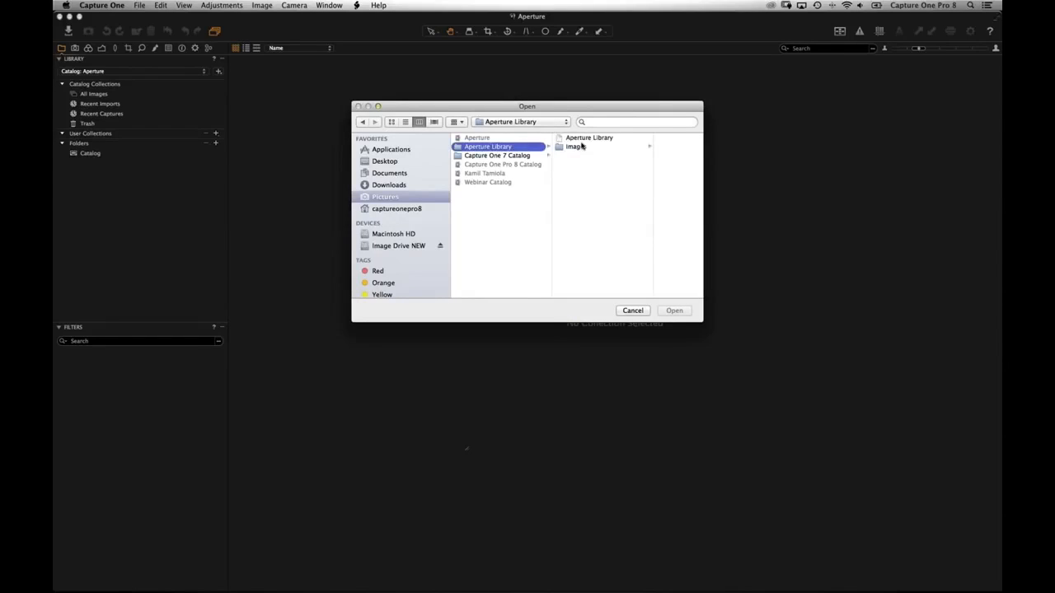
pyautogui.press('Right')
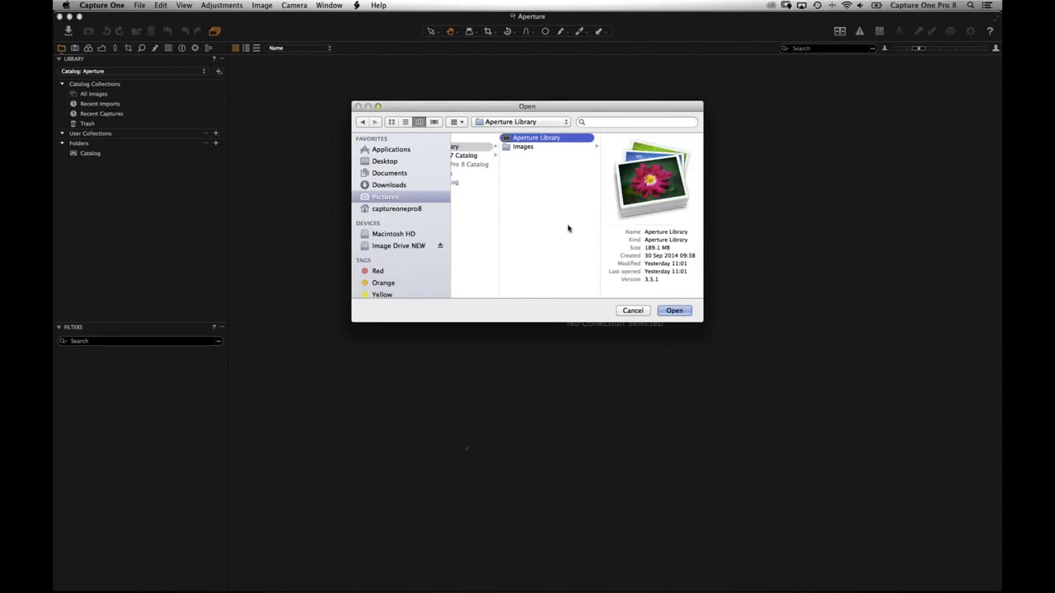
pyautogui.click(678, 313)
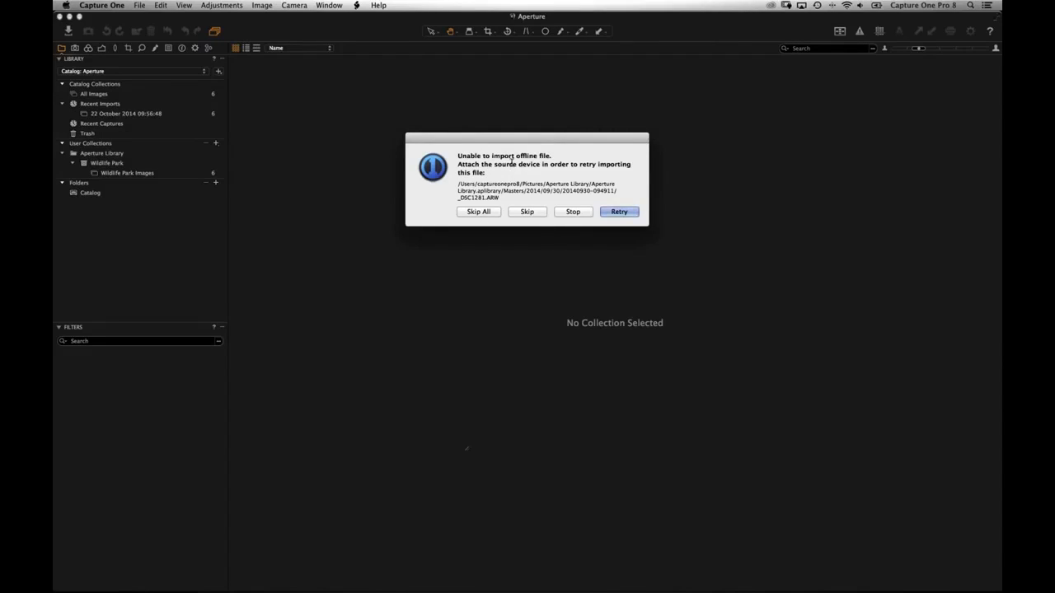
pyautogui.click(479, 212)
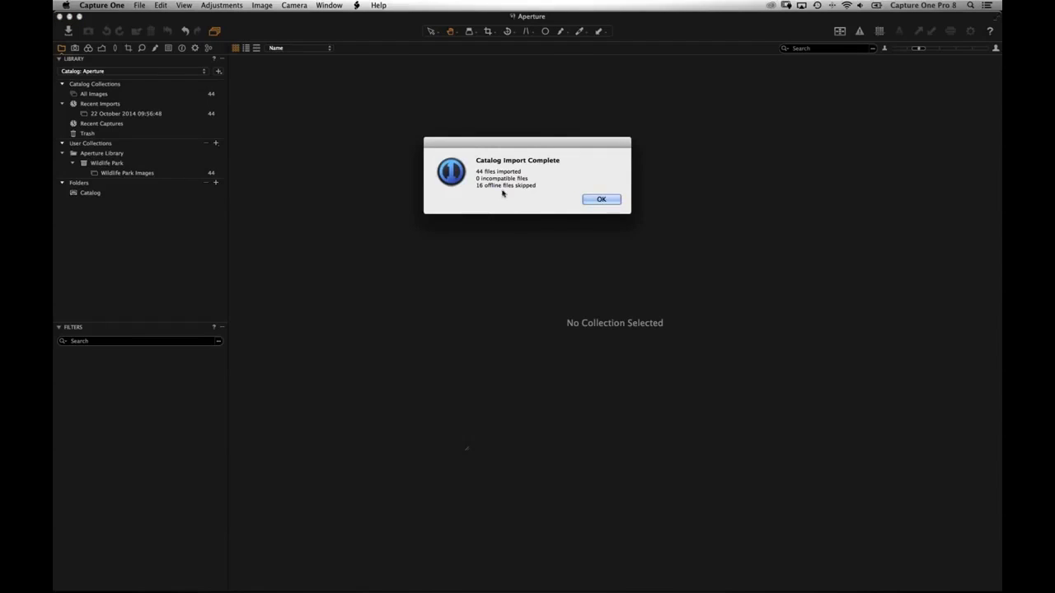
# - Close the 44-imported, 16-skipped summary and view the Wildlife Park Images collection
pyautogui.click(502, 194)
pyautogui.press('Return')
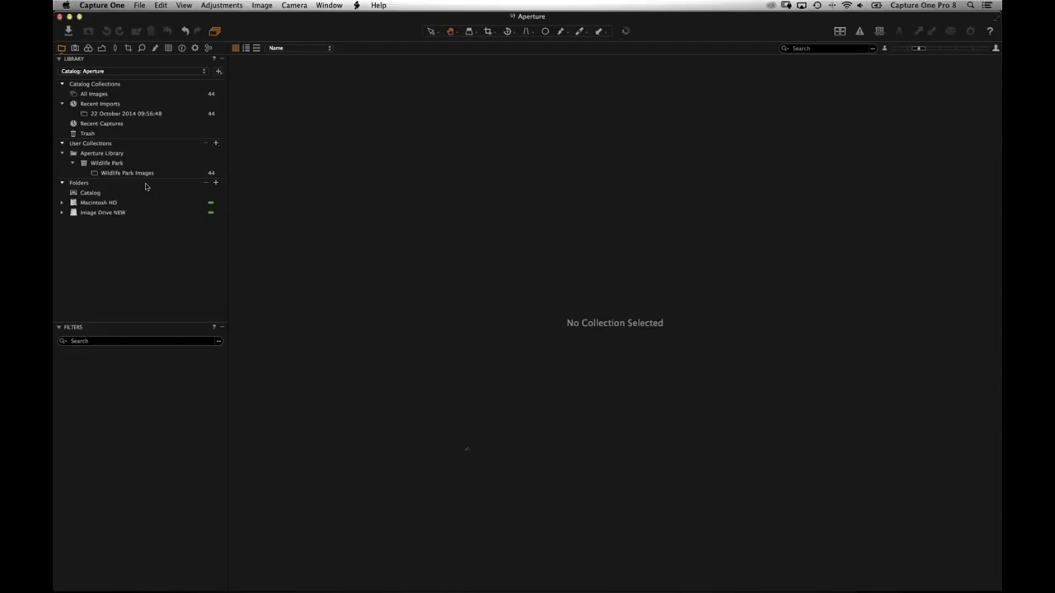
pyautogui.click(148, 174)
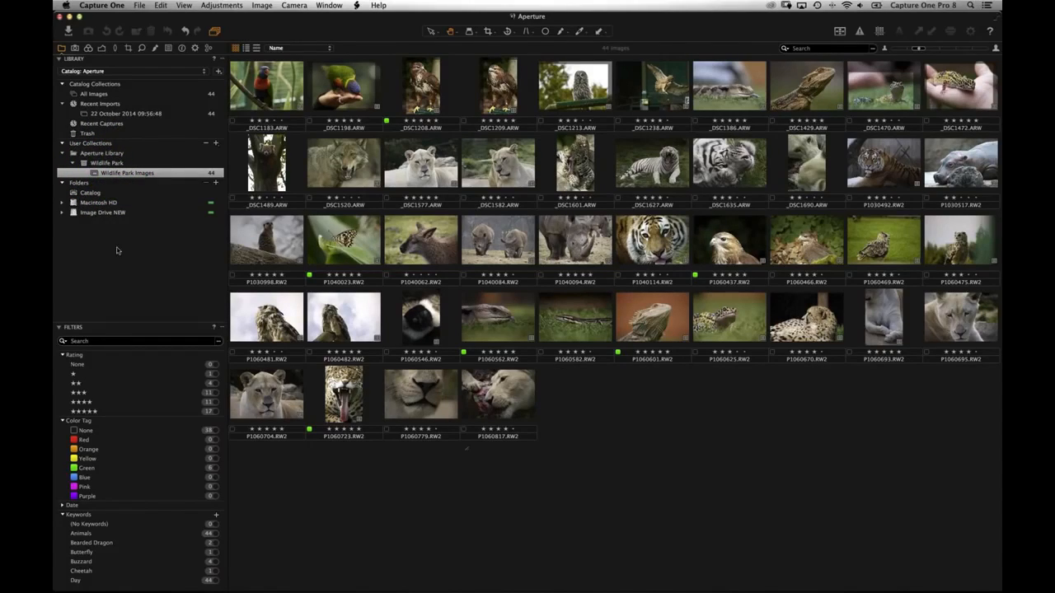
# - View the 34 Image Drive NEW images, then drill Macintosh HD down to Masters/2014/09/30/201409_10
pyautogui.click(61, 216)
pyautogui.click(81, 234)
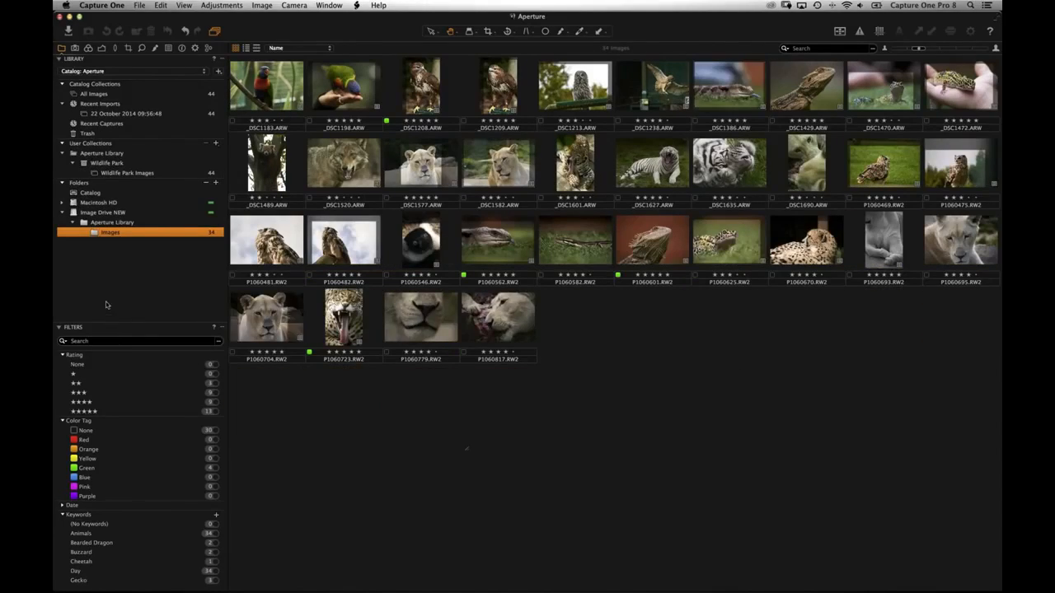
pyautogui.click(62, 203)
pyautogui.click(72, 213)
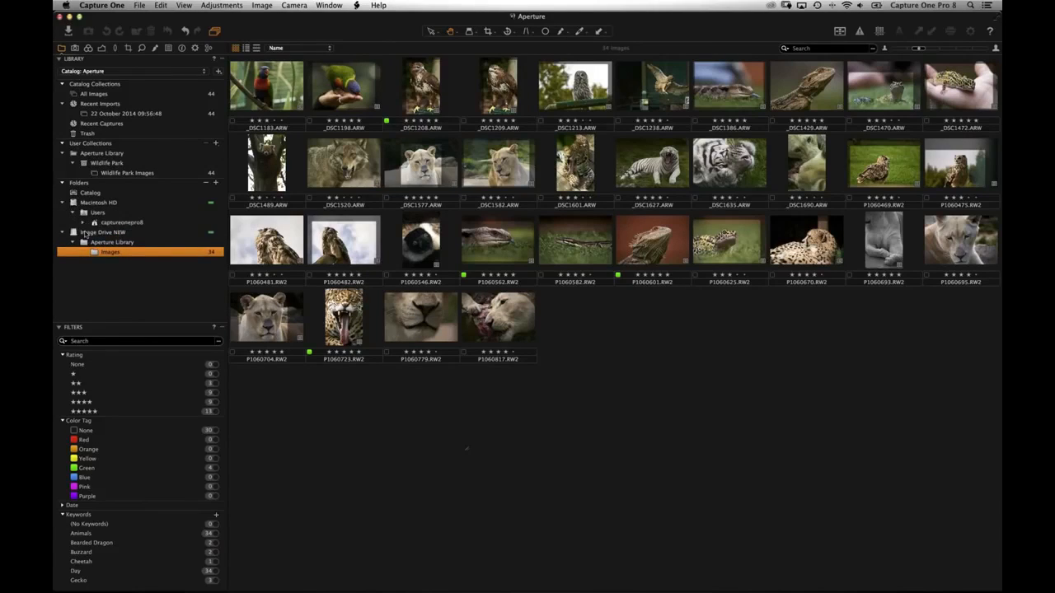
pyautogui.click(94, 232)
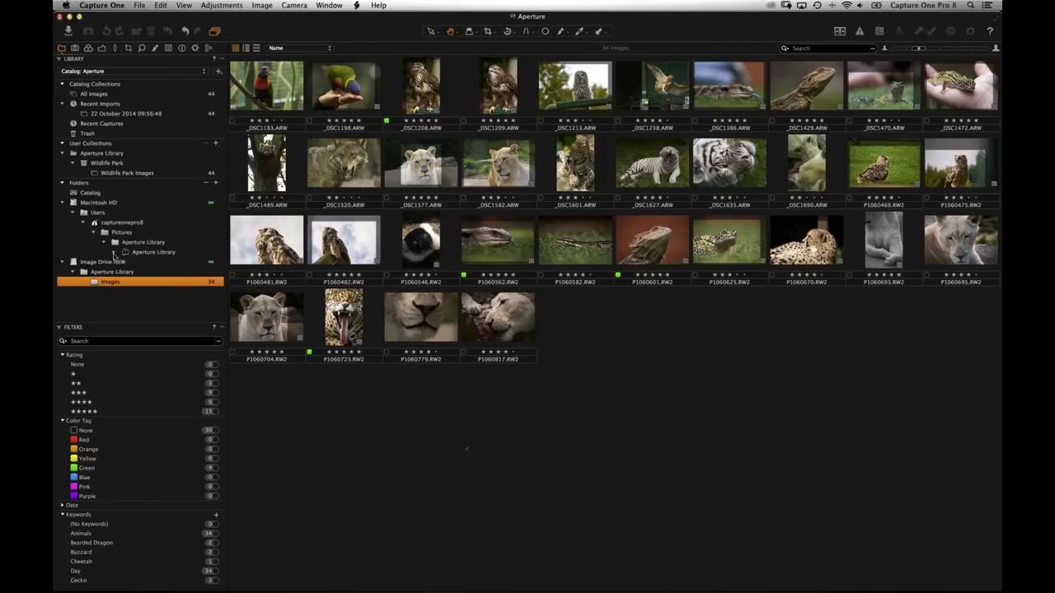
pyautogui.click(114, 252)
pyautogui.click(125, 262)
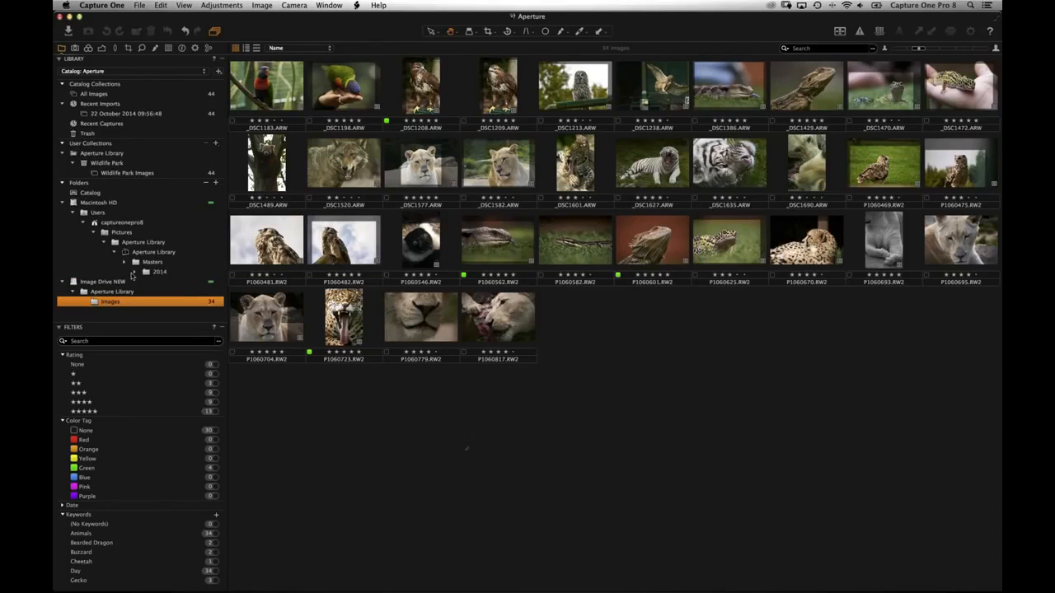
pyautogui.click(136, 272)
pyautogui.click(145, 282)
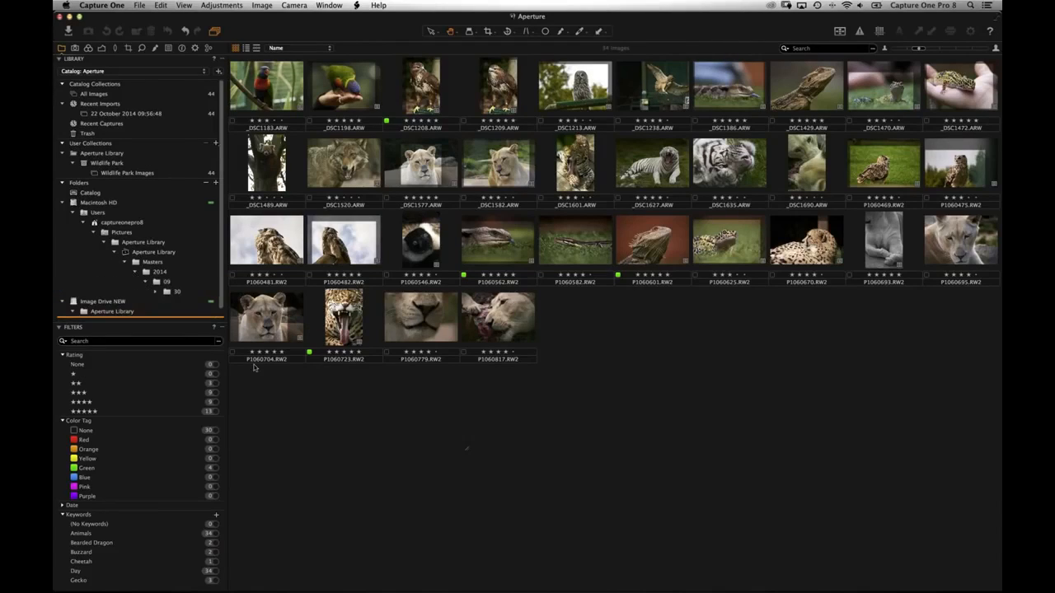
pyautogui.click(58, 327)
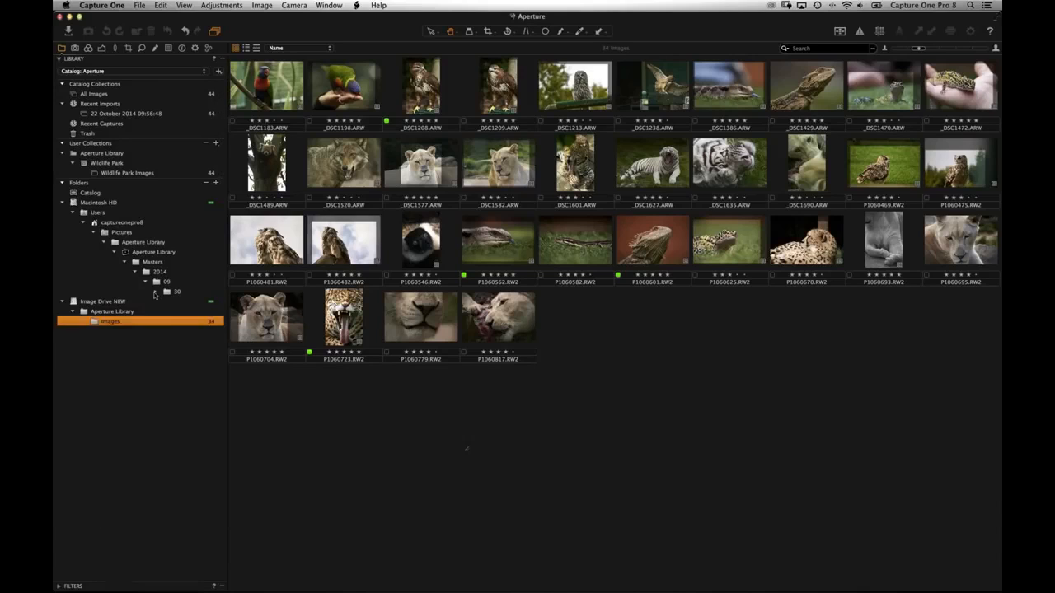
pyautogui.click(156, 291)
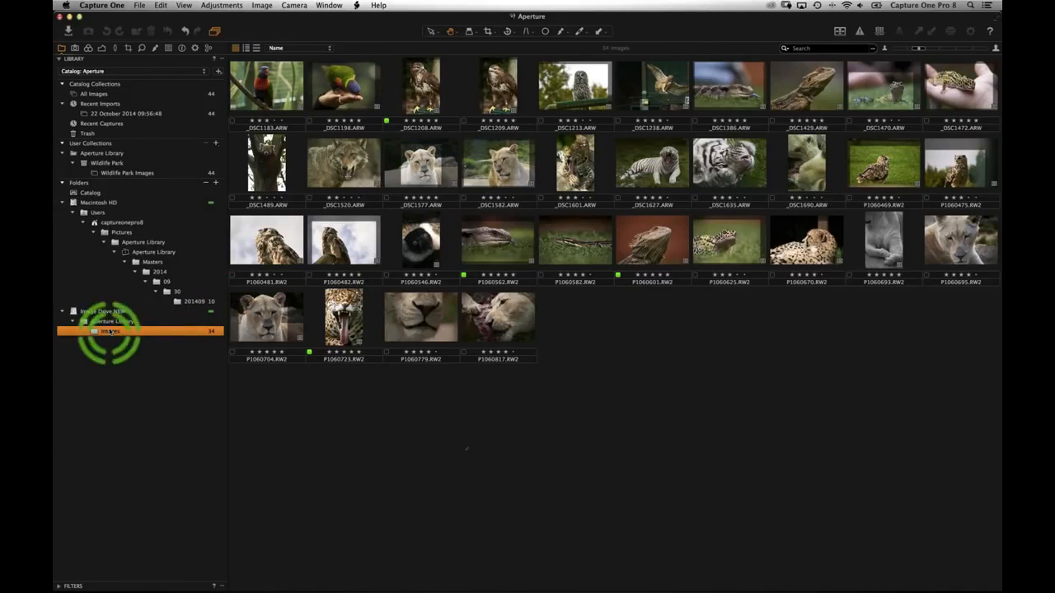
pyautogui.click(196, 303)
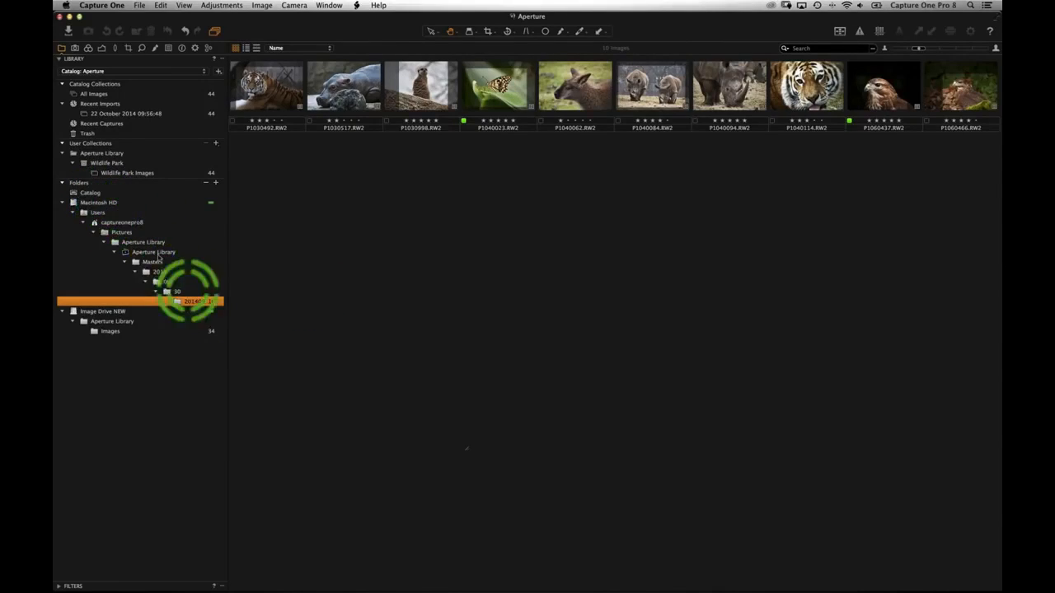
# - Select all ten images in the 201409_10 folder
pyautogui.click(263, 107)
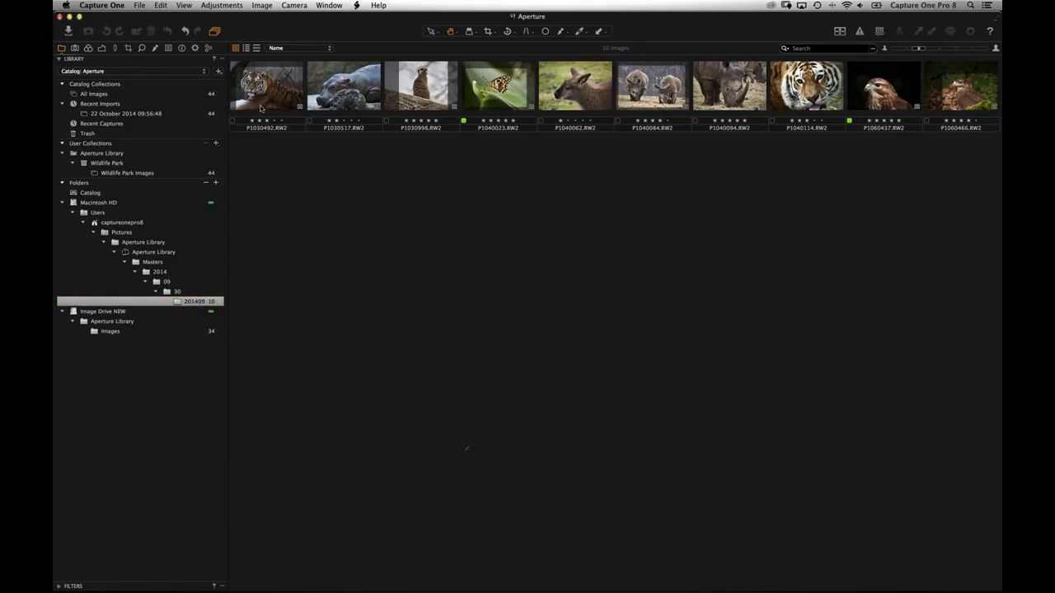
pyautogui.press('super+a')
pyautogui.moveTo(275, 104); pyautogui.dragTo(109, 329)
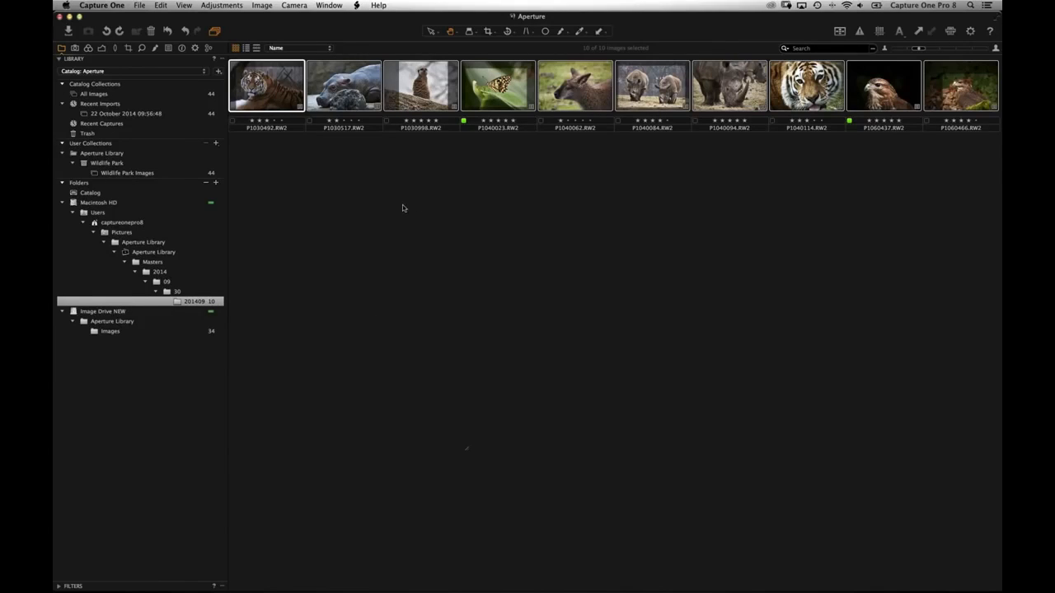
# - Start a Lightroom catalog import and cancel it, then show all ten images in the viewer
pyautogui.click(139, 6)
pyautogui.moveTo(276, 84)
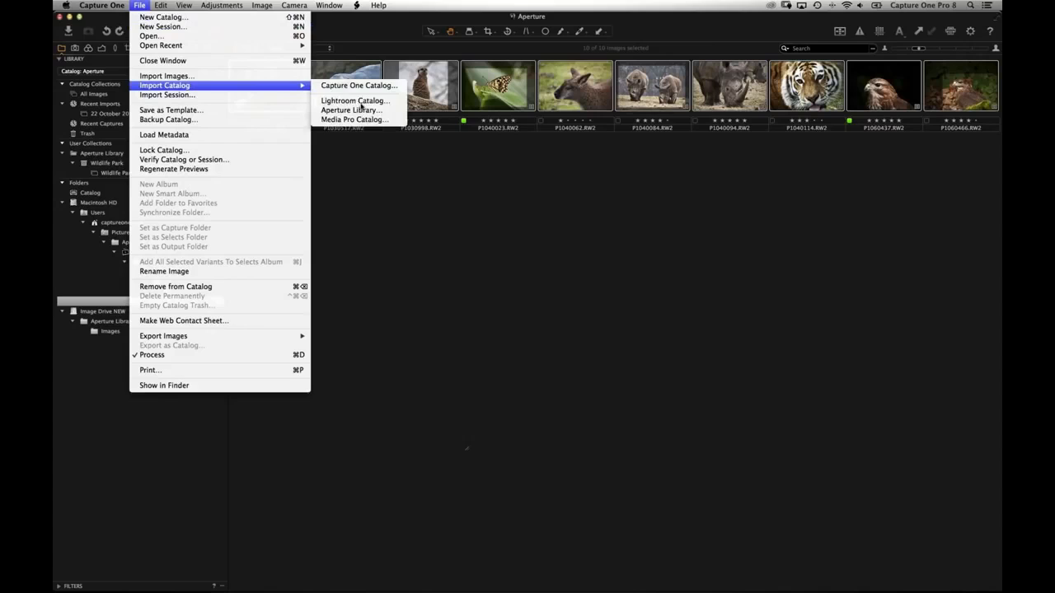
pyautogui.click(387, 102)
pyautogui.press('Return')
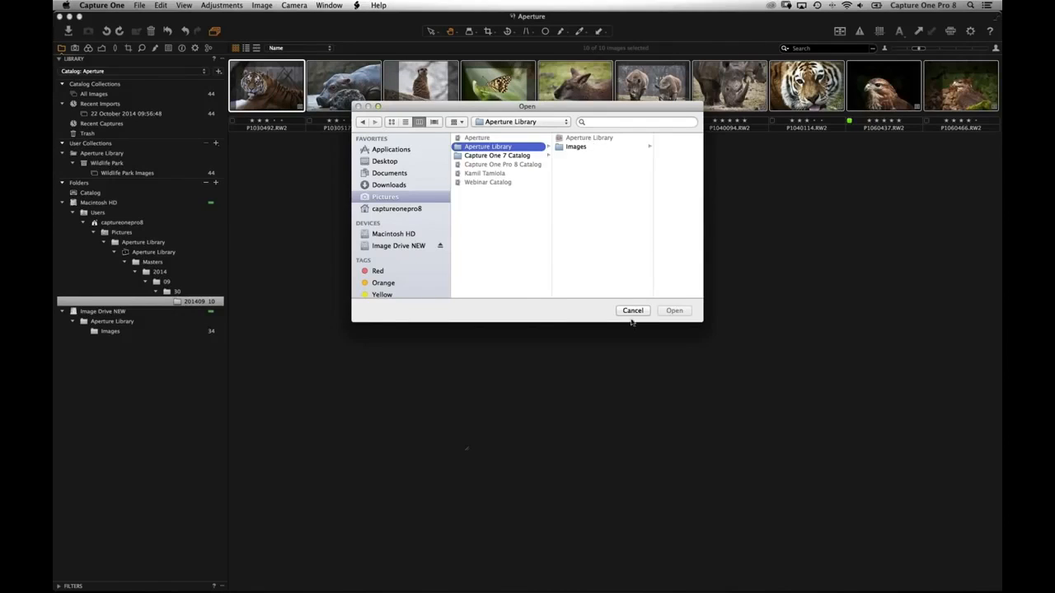
pyautogui.press('Escape')
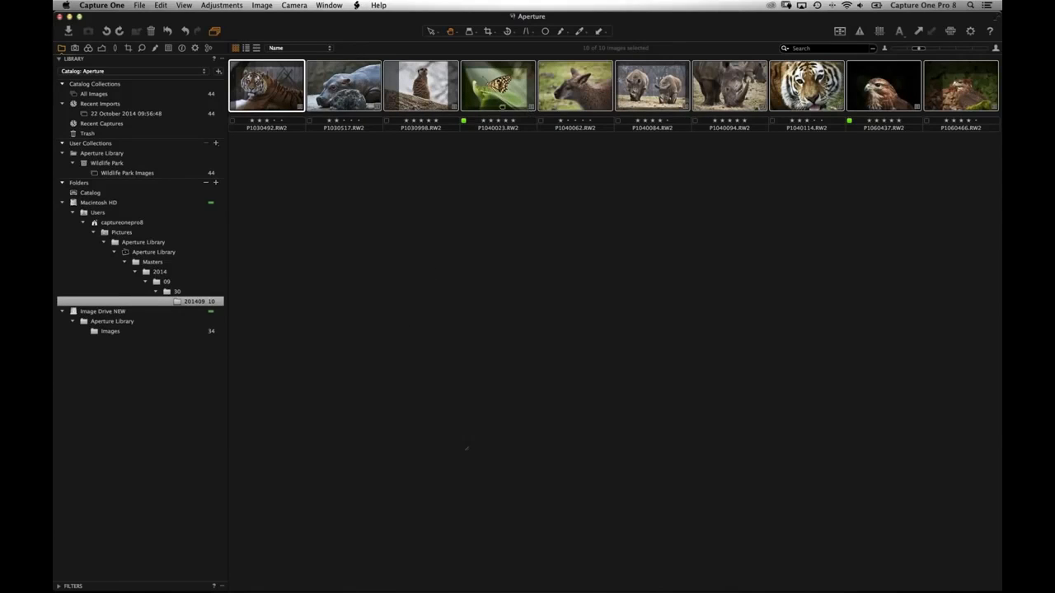
pyautogui.doubleClick(511, 122)
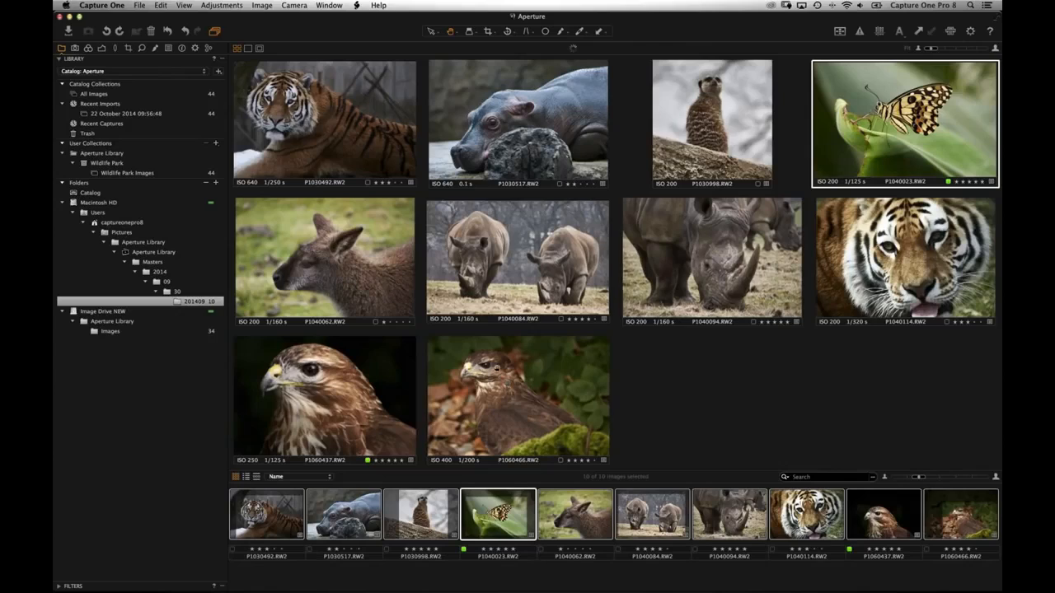
# - Deselect the images and show the butterfly photo full size in the viewer
pyautogui.press('super+alt+v')
pyautogui.click(567, 391)
pyautogui.press('super+alt+v')
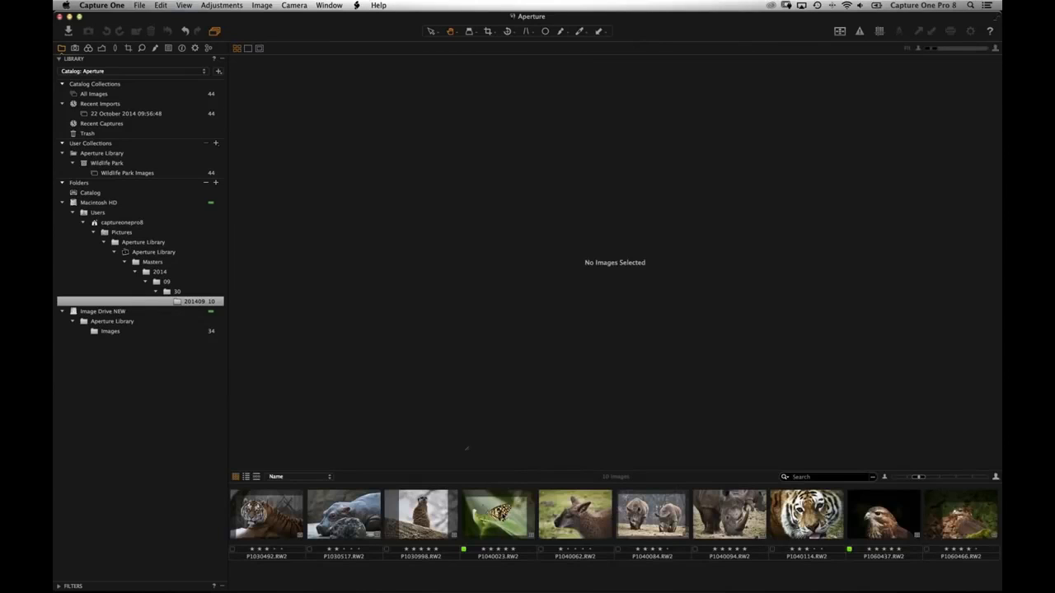
pyautogui.click(497, 517)
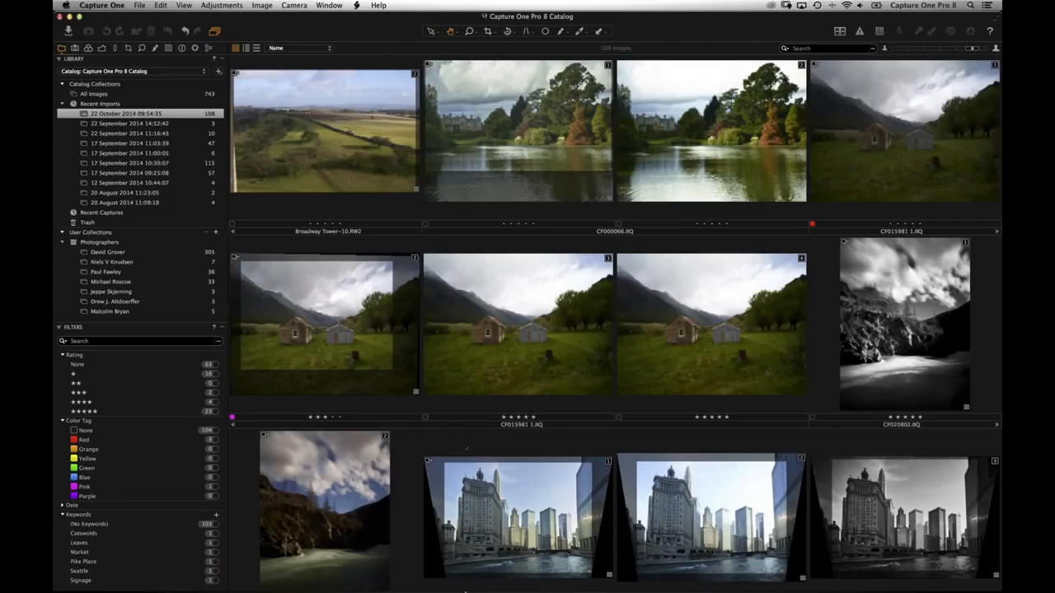
pyautogui.moveTo(464, 588)
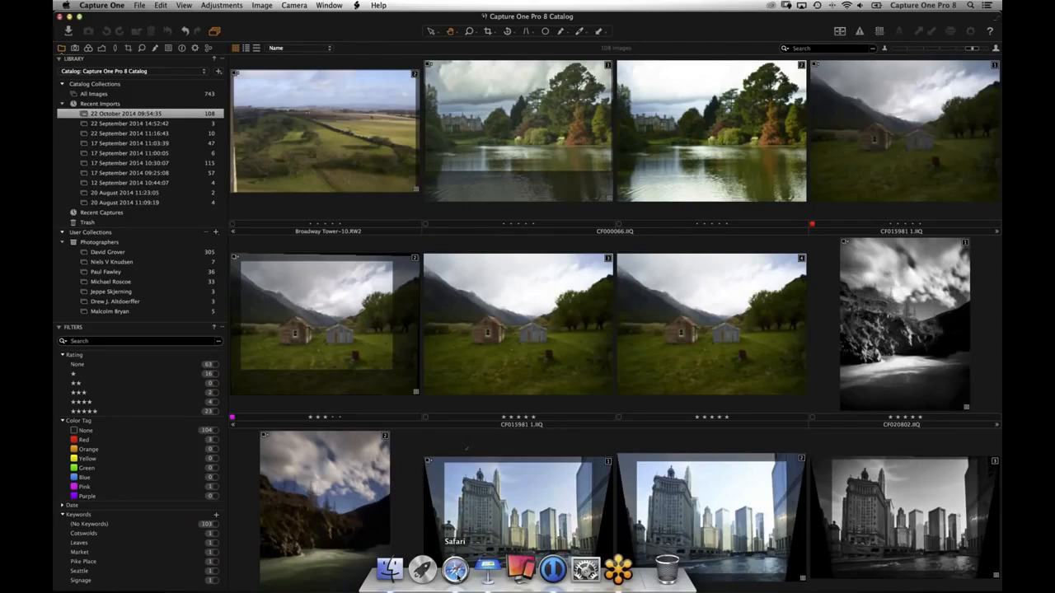
# - In Safari, browse the Capture One YouTube playlist, pointing out the session and catalog template tutorials
pyautogui.click(455, 571)
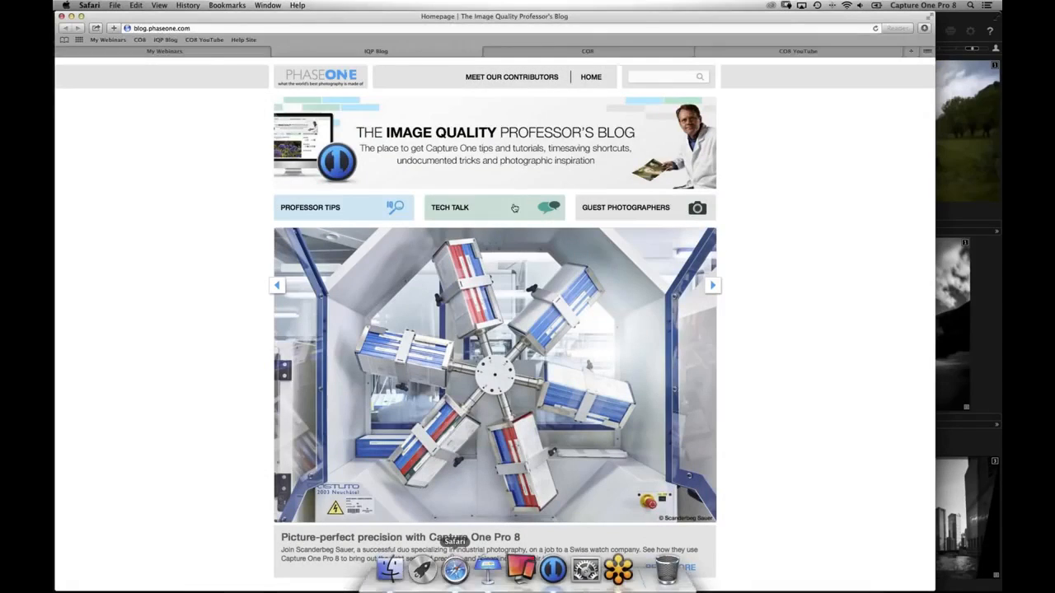
pyautogui.click(758, 51)
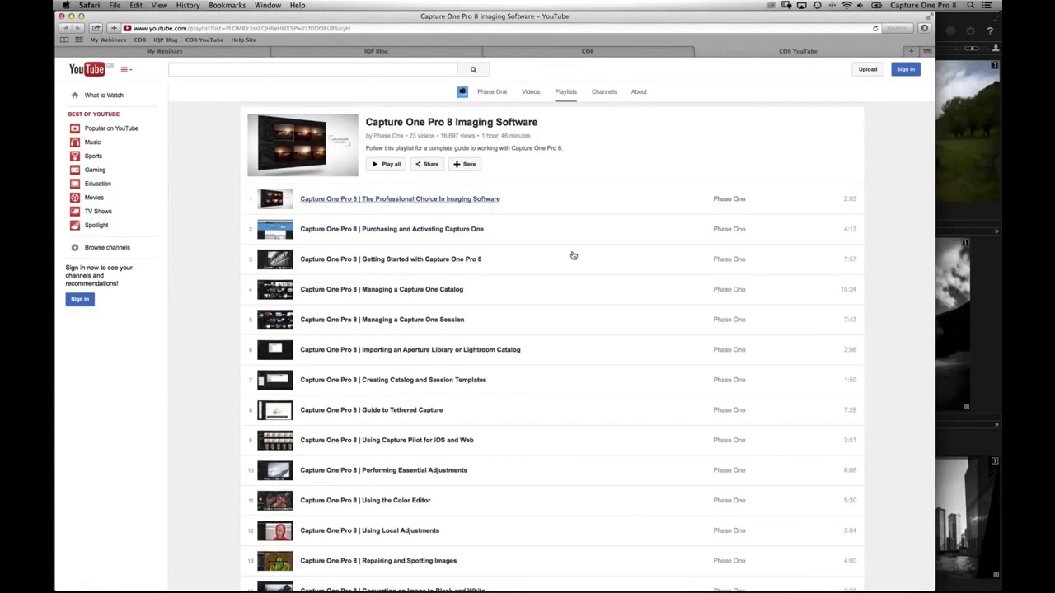
pyautogui.scroll(-2, 572, 237)
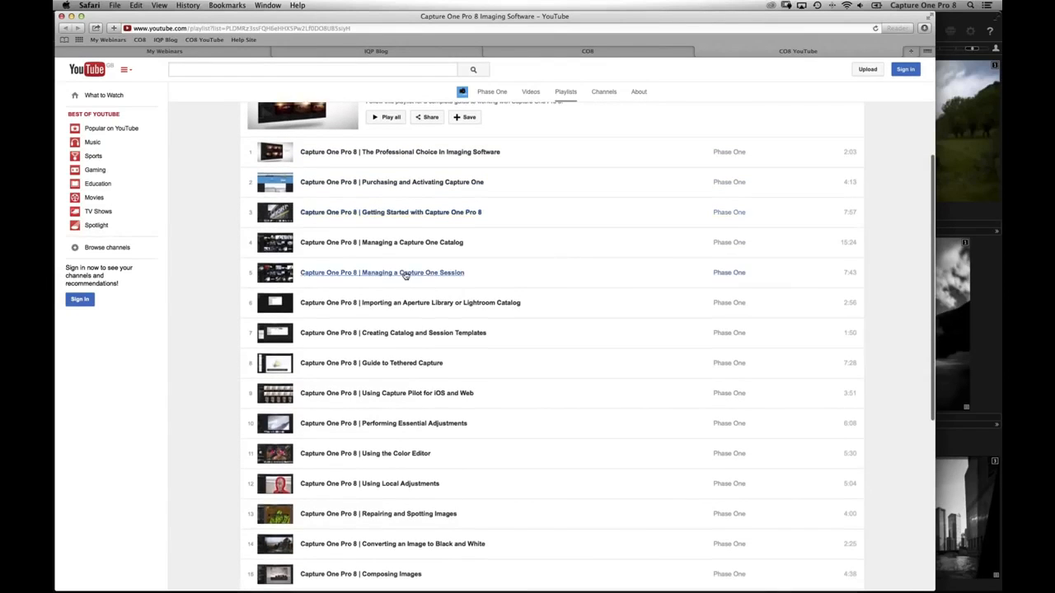
pyautogui.click(410, 276)
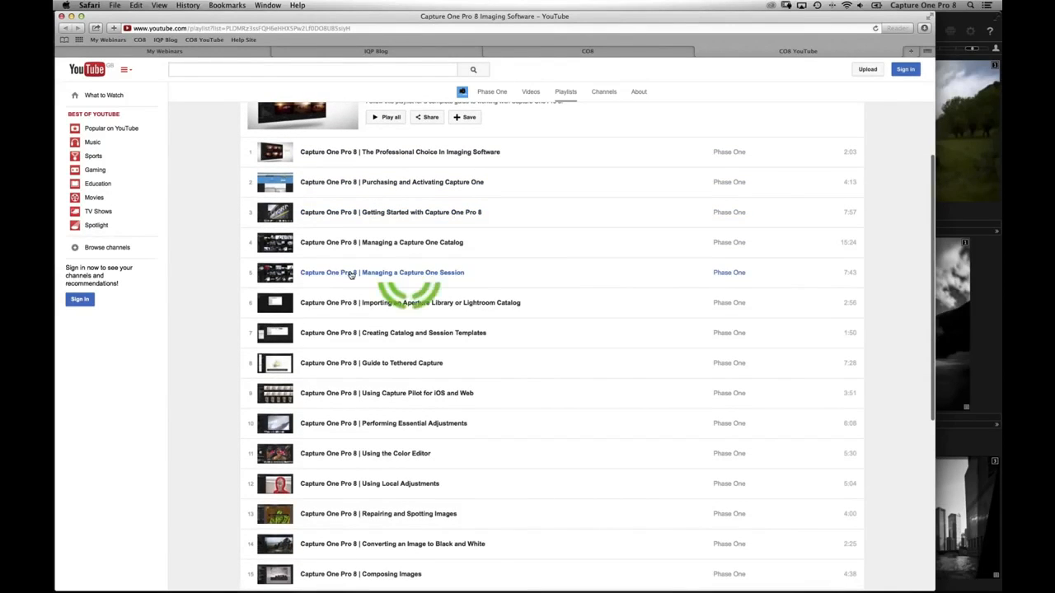
pyautogui.click(582, 336)
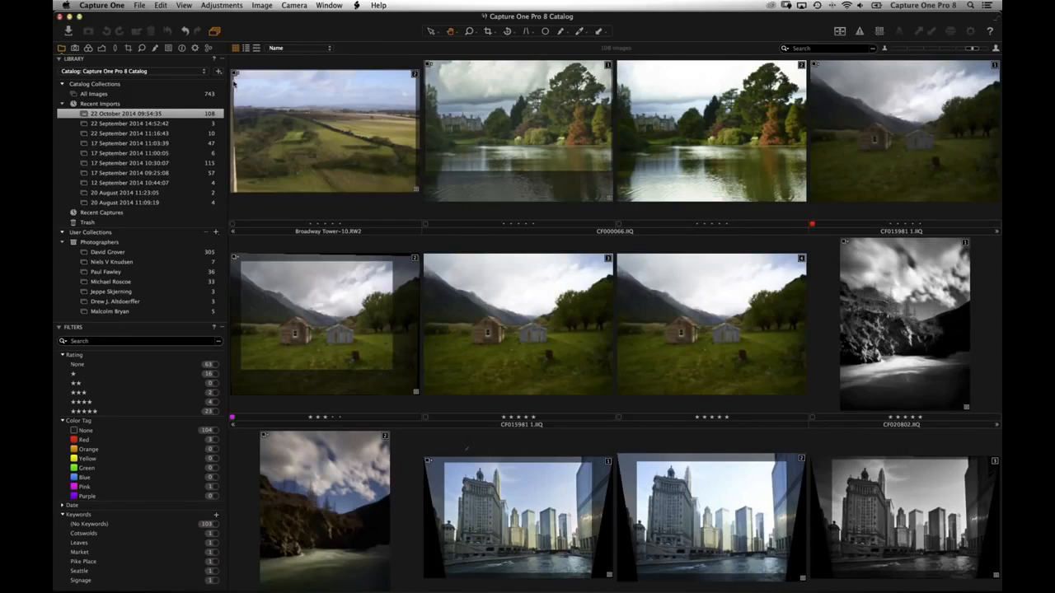
pyautogui.click(136, 5)
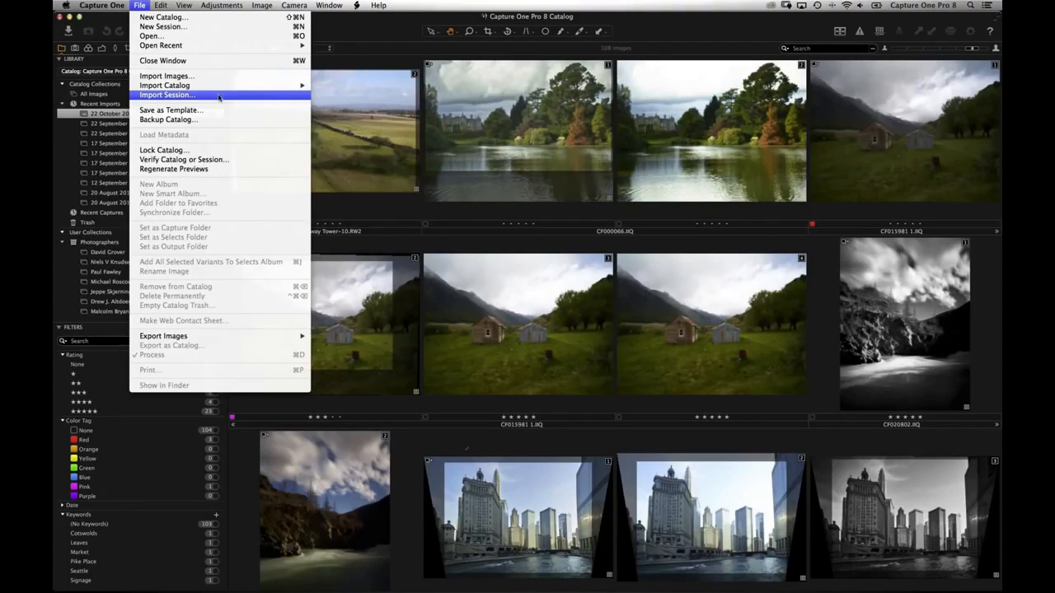
pyautogui.click(438, 149)
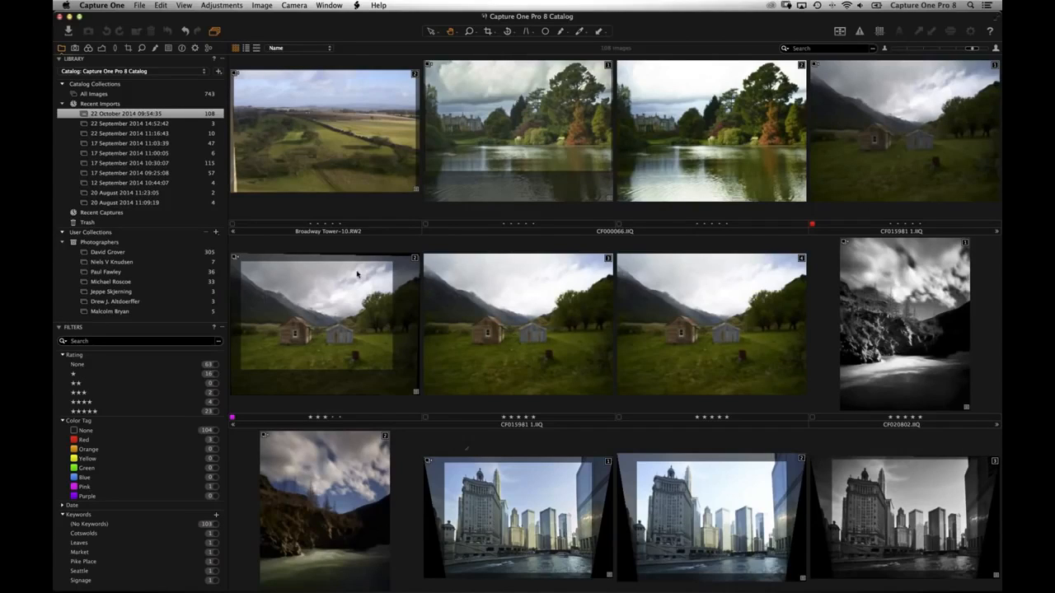
pyautogui.press('super+Tab')
pyautogui.press('super+Tab')
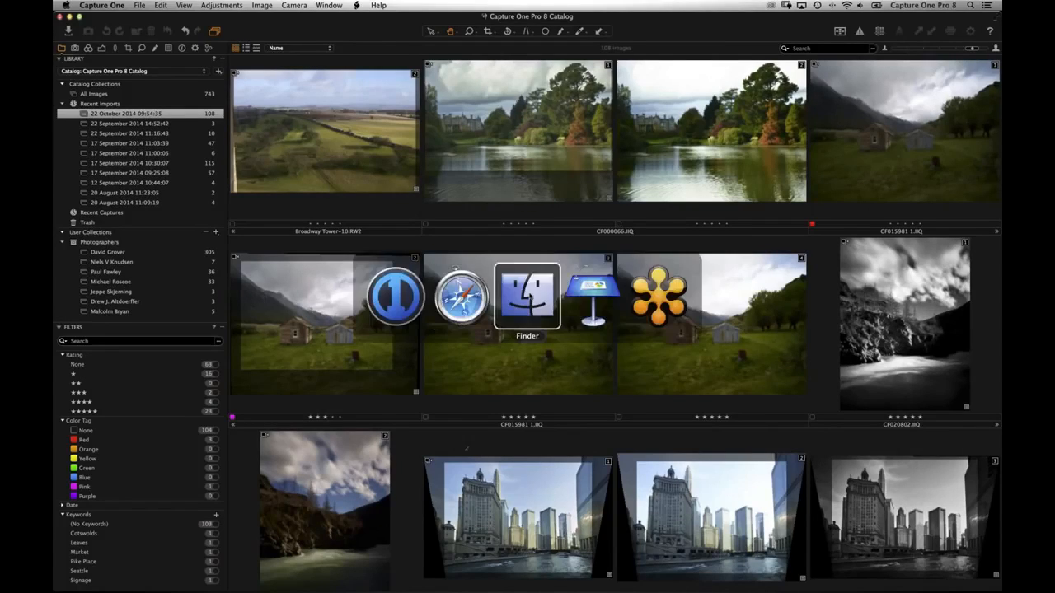
# - Delete the person-named catalog from Pictures and move Webinar Catalog to Macintosh HD
pyautogui.moveTo(505, 298); pyautogui.dragTo(446, 149)
pyautogui.moveTo(428, 208); pyautogui.dragTo(438, 211)
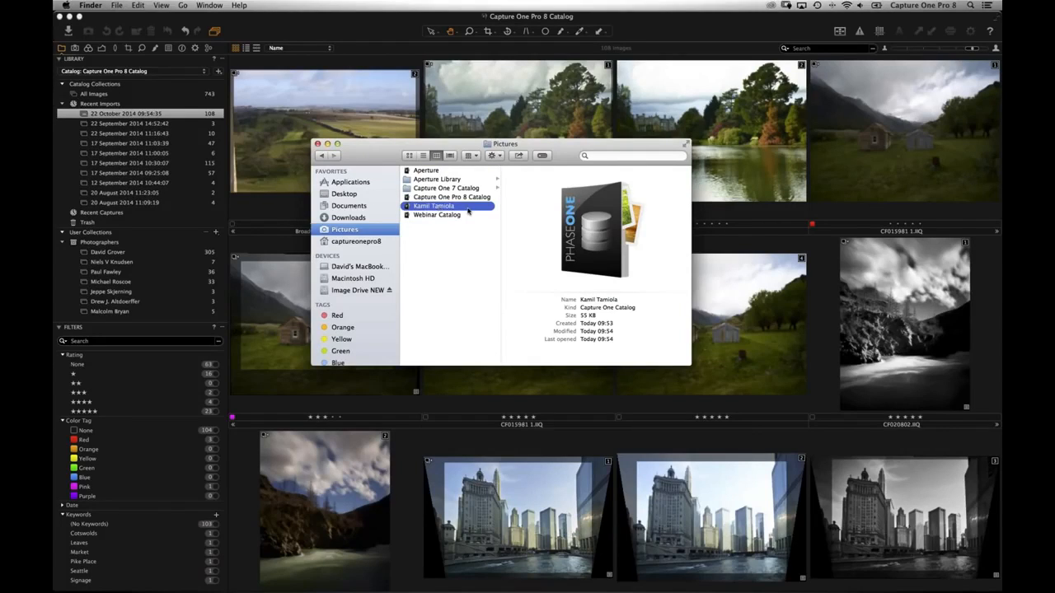
pyautogui.press('super+BackSpace')
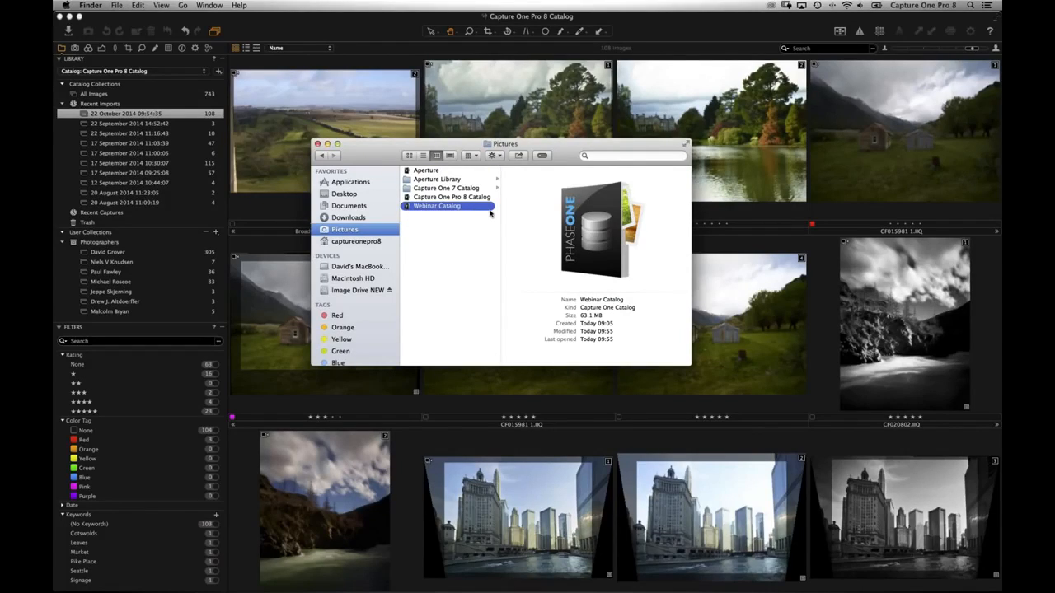
pyautogui.moveTo(407, 207)
pyautogui.mouseDown()
pyautogui.moveTo(421, 233)
pyautogui.moveTo(432, 228)
pyautogui.moveTo(423, 218)
pyautogui.mouseUp()
pyautogui.moveTo(421, 306); pyautogui.dragTo(449, 280)
# - Inspect the Aperture, Webinar (63.1 MB) and Capture One Pro 8 (2.34 GB) catalog details
pyautogui.click(432, 171)
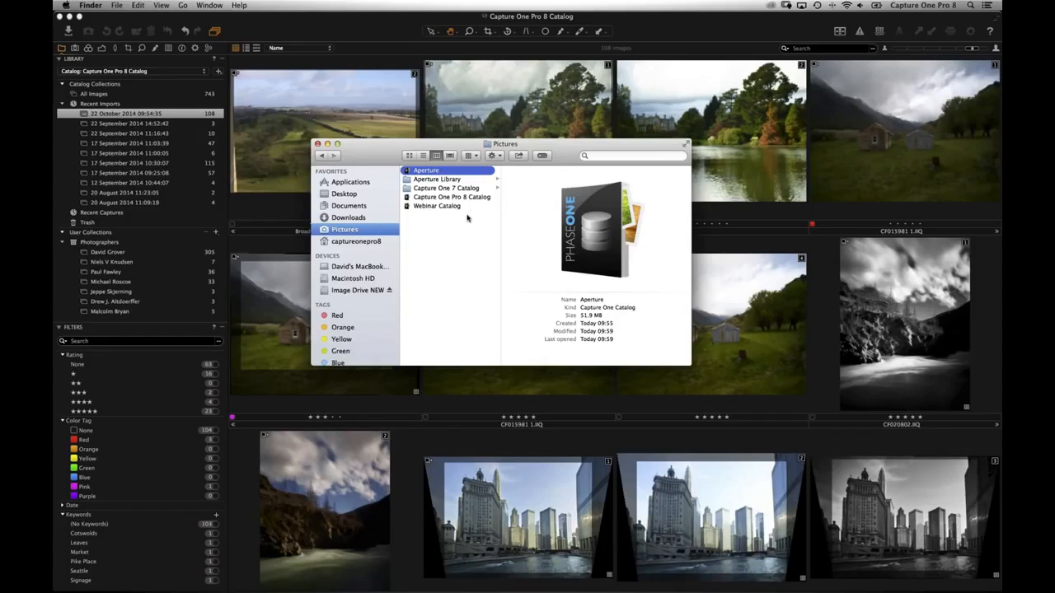
pyautogui.click(465, 243)
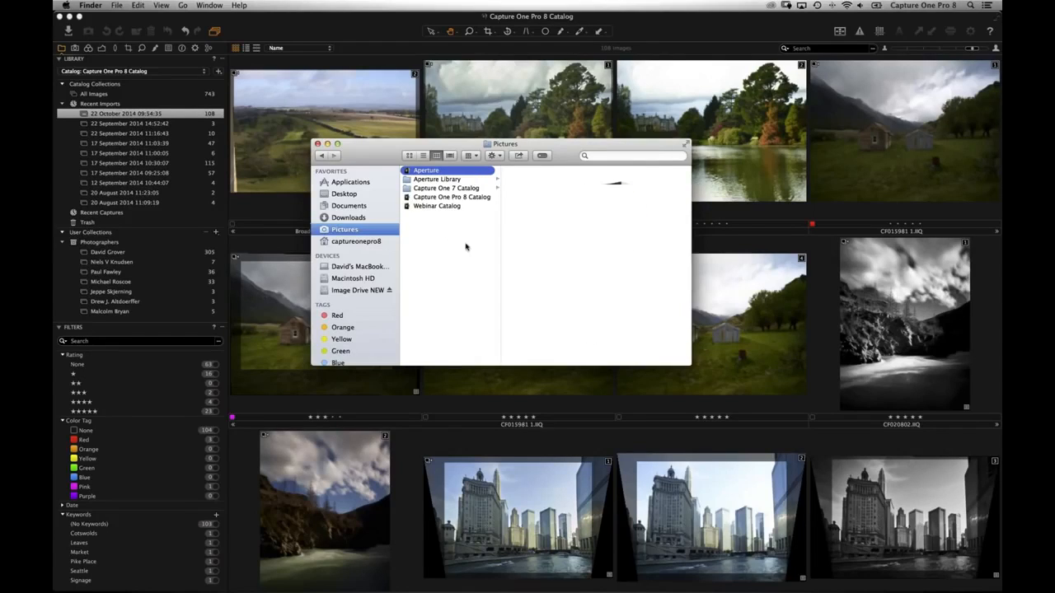
pyautogui.click(433, 207)
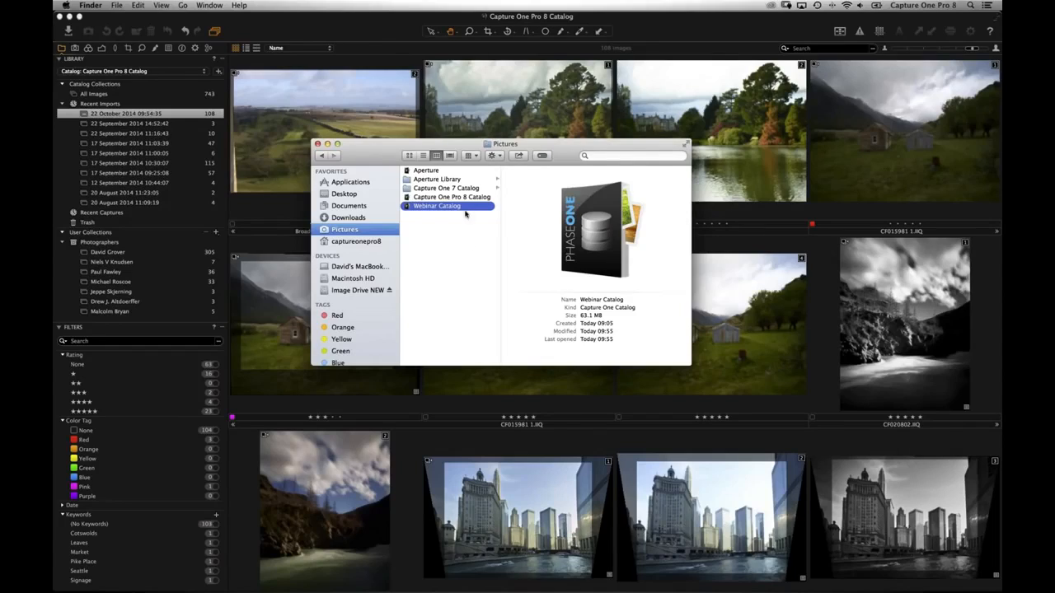
pyautogui.press('Up')
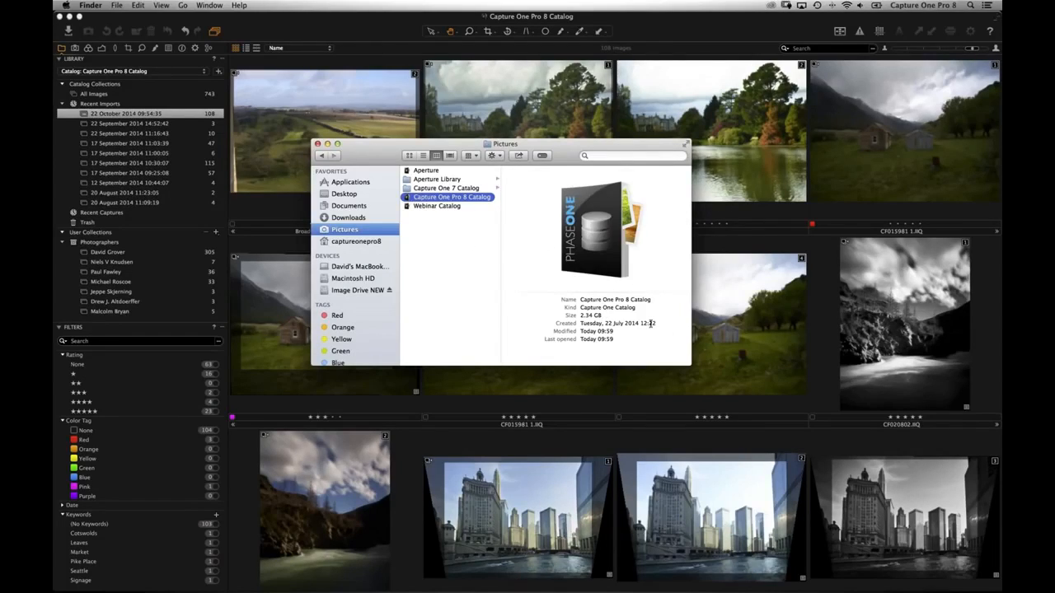
pyautogui.click(607, 317)
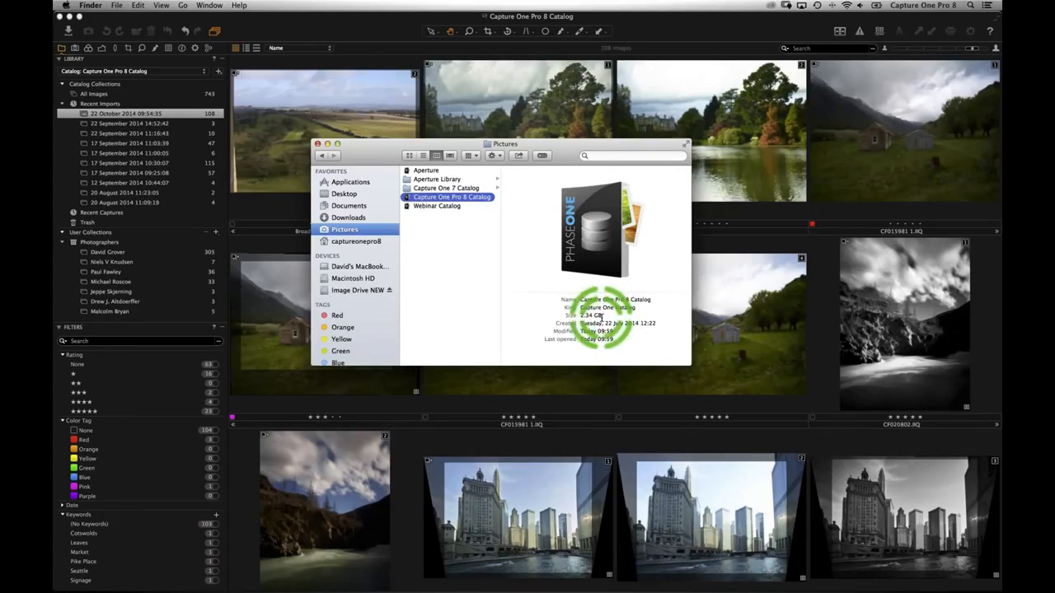